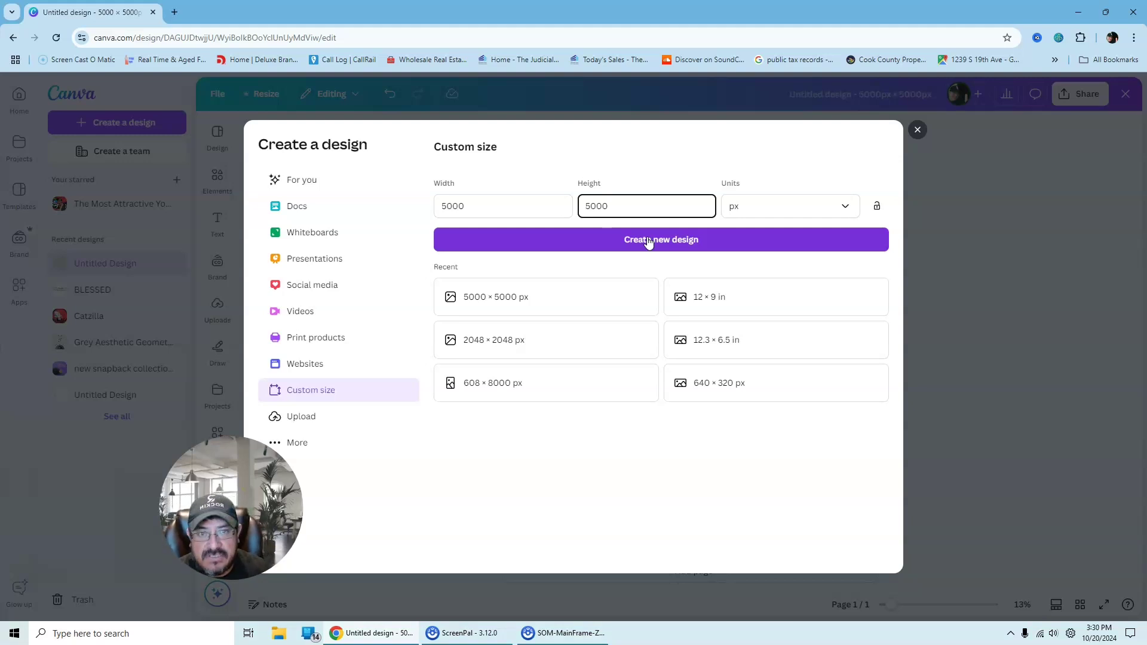
Step: Create a new custom-size design of 5000 × 5000 px
{"action": "left_click", "coordinate": [658, 240]}
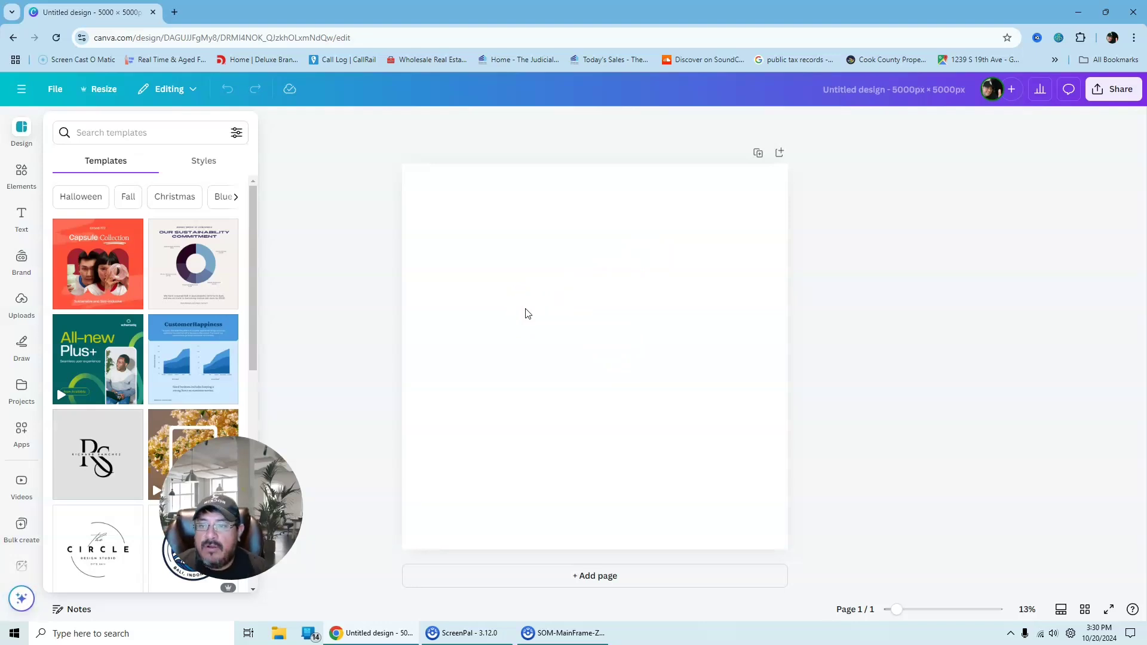
{"action": "left_click", "coordinate": [157, 133]}
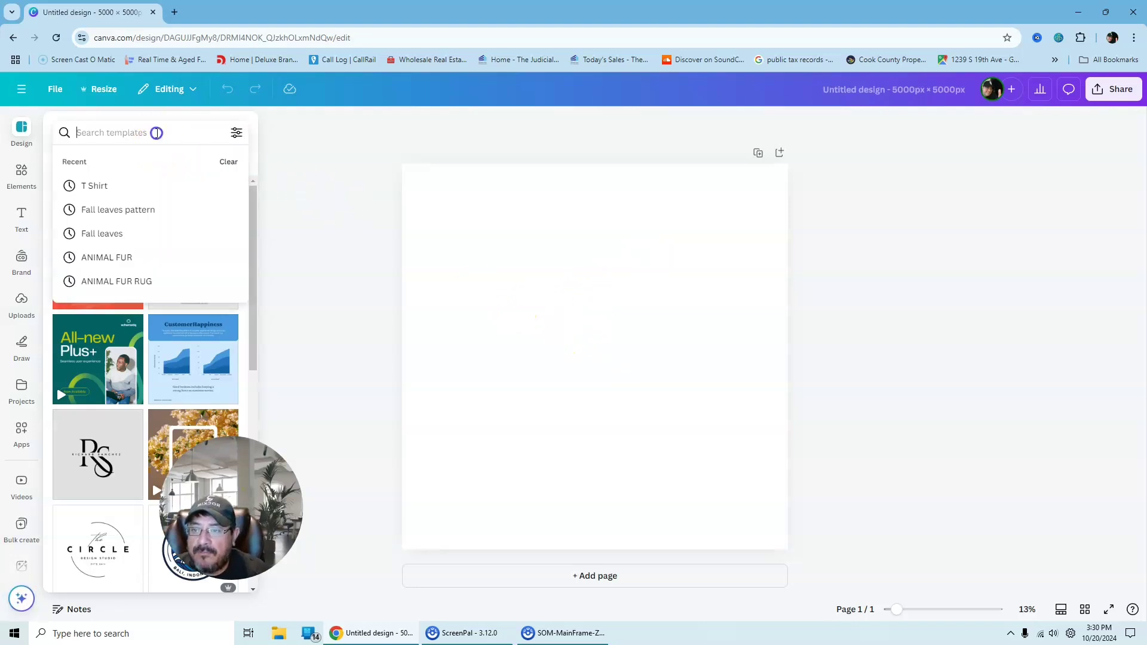
{"action": "left_click", "coordinate": [339, 153]}
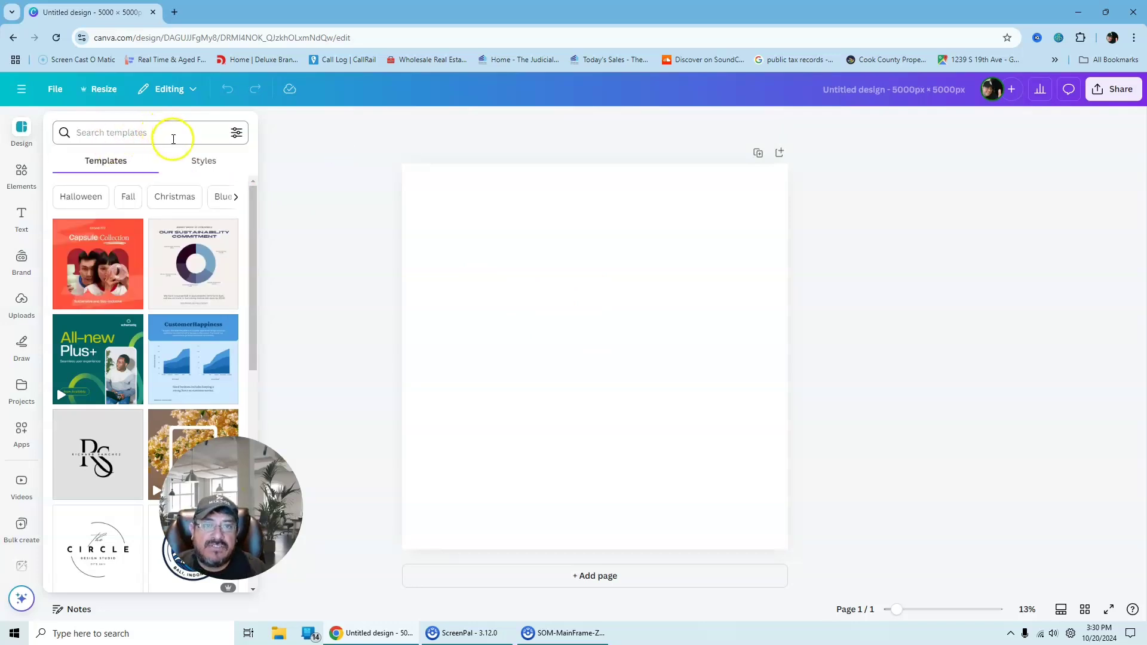
Step: Search the elements library for "Circl" and add the solid circle graphic to the page
{"action": "left_click", "coordinate": [22, 172]}
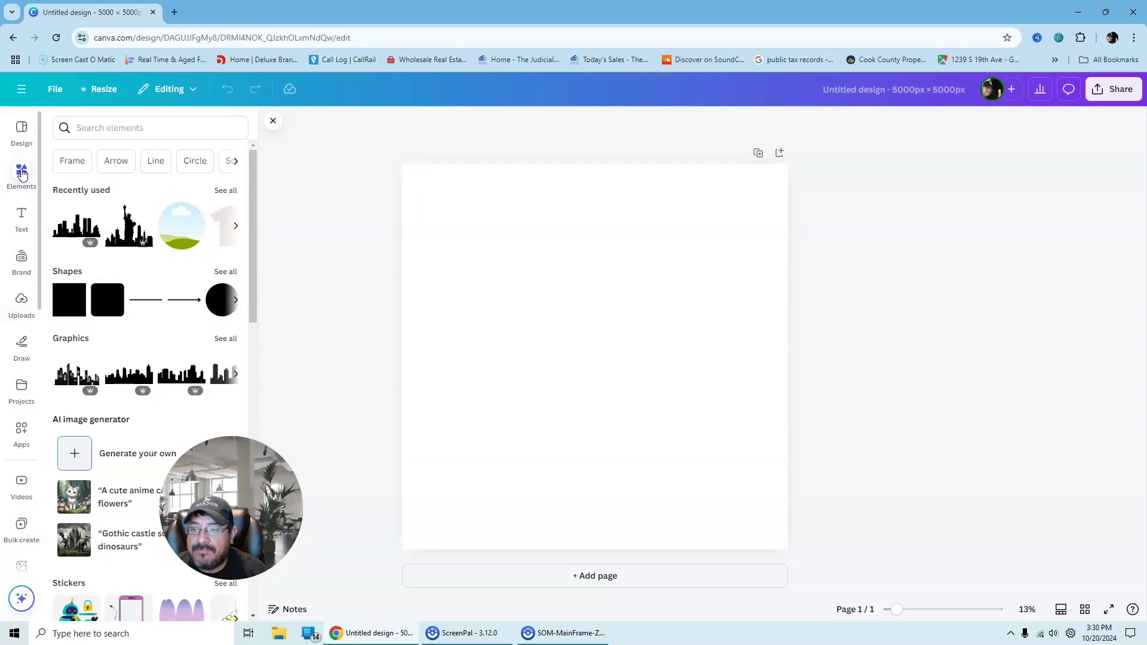
{"action": "left_click", "coordinate": [78, 130]}
{"action": "left_click", "coordinate": [177, 227]}
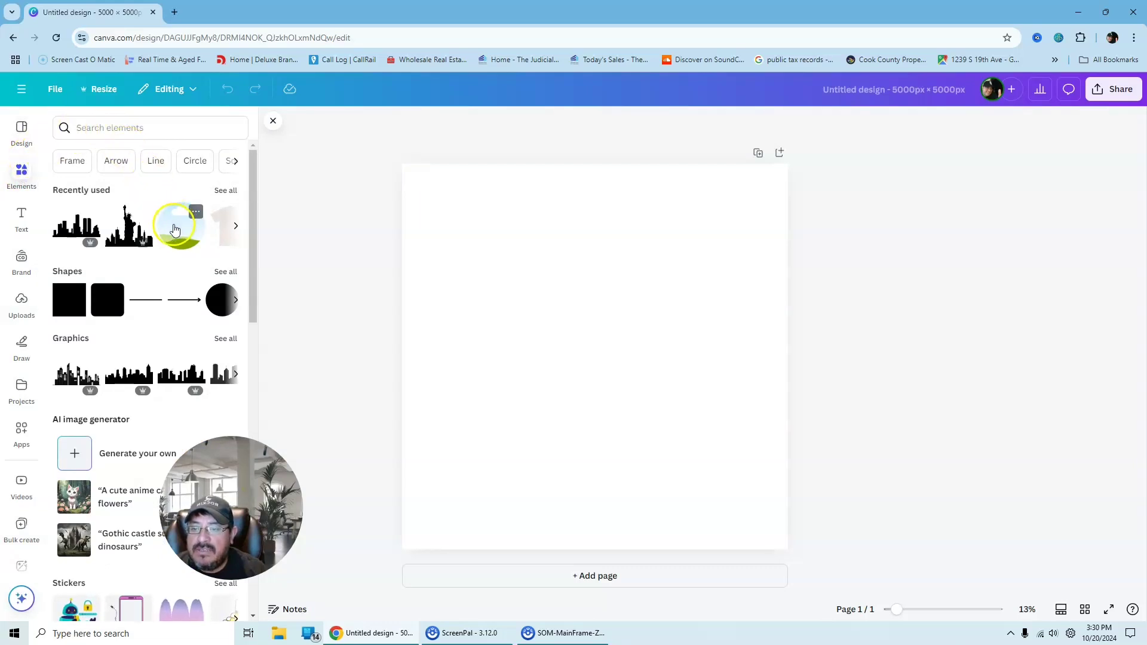
{"action": "left_click", "coordinate": [158, 129]}
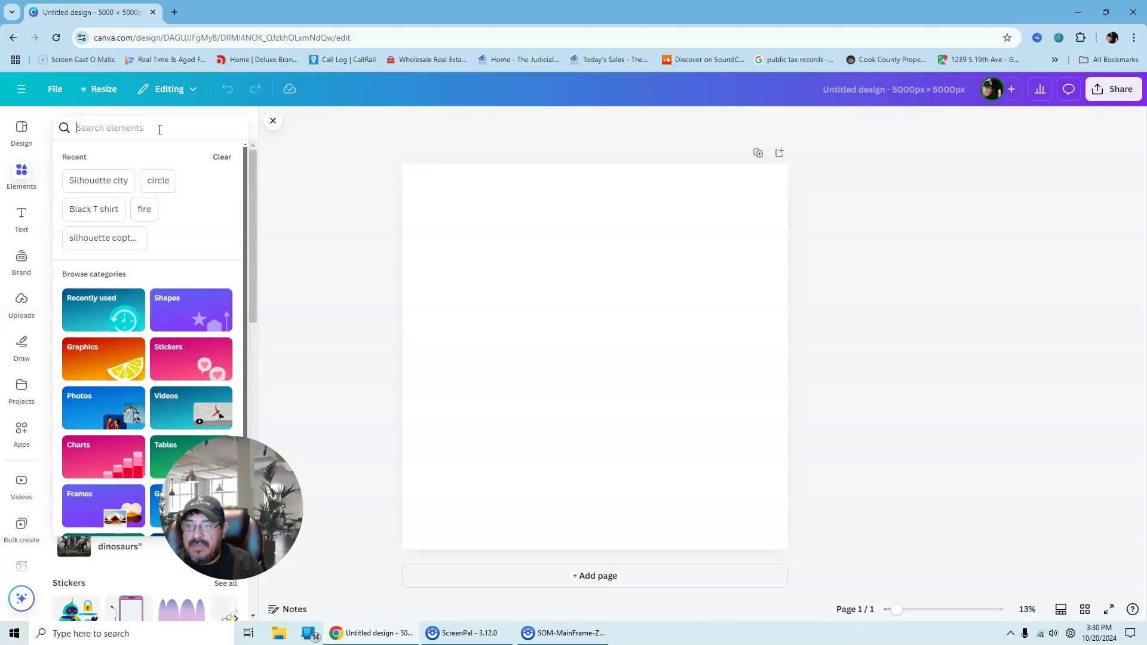
{"action": "type", "text": "Cir"}
{"action": "key", "text": "BackSpace"}
{"action": "key", "text": "BackSpace"}
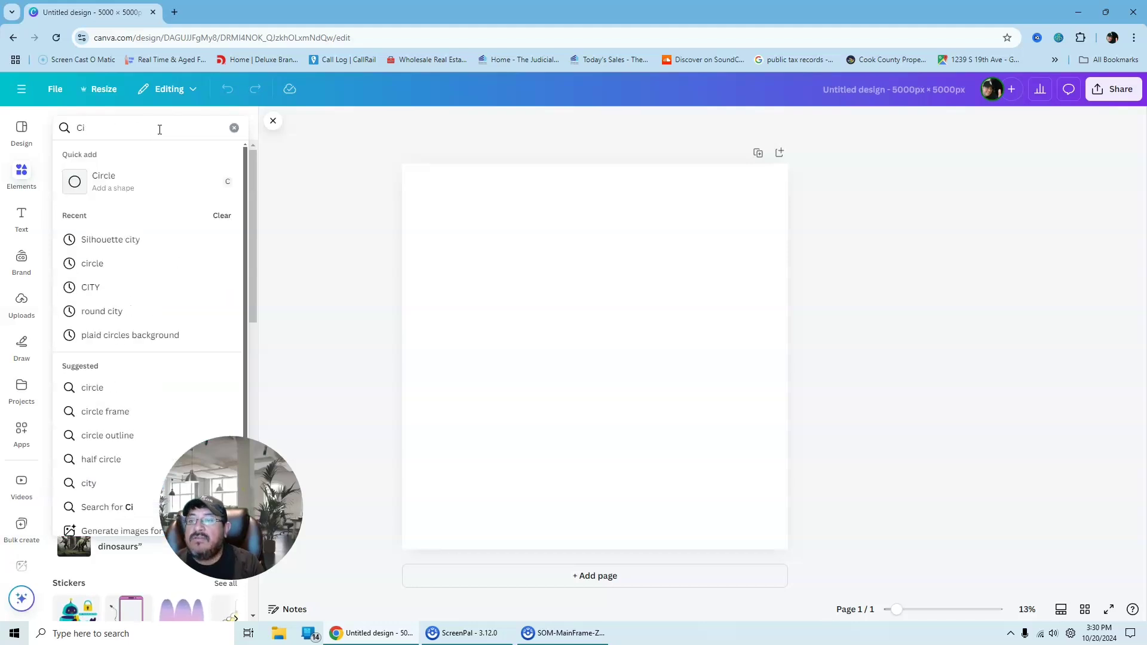
{"action": "type", "text": "rcl"}
{"action": "key", "text": "Return"}
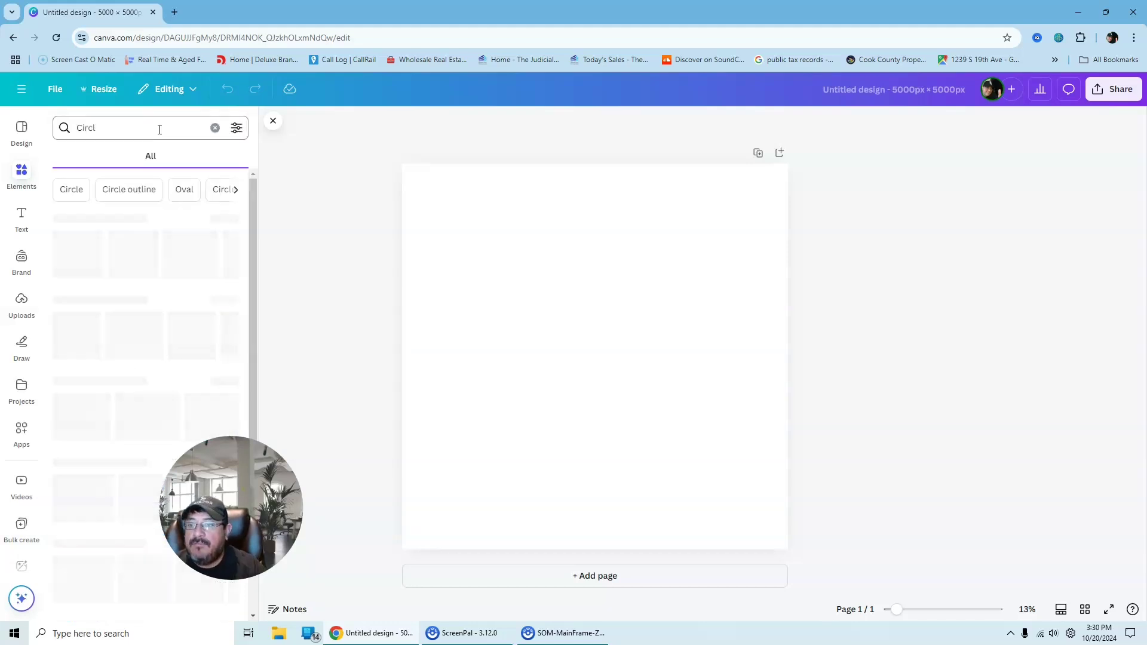
{"action": "left_click", "coordinate": [113, 139]}
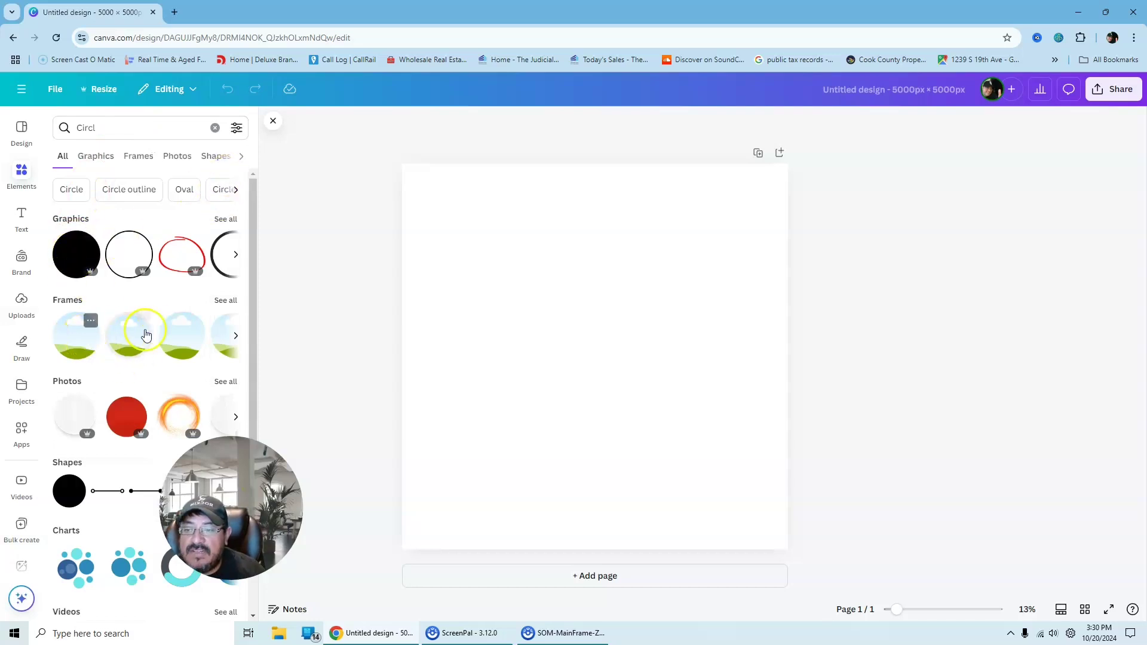
{"action": "left_click", "coordinate": [70, 255]}
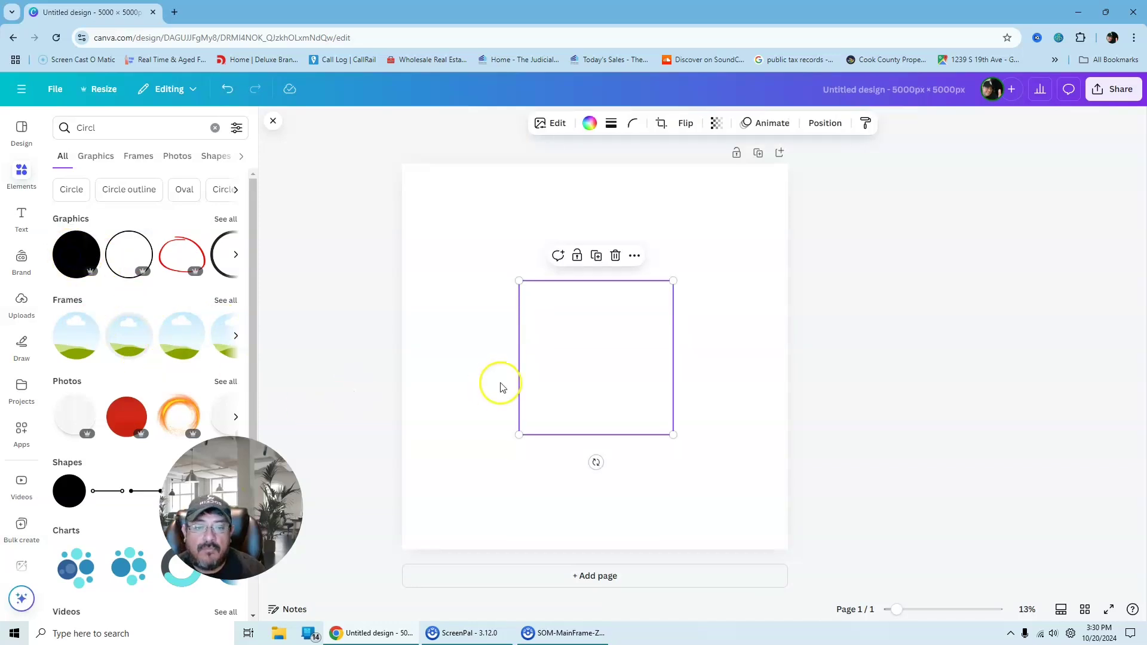
Step: Move one circle up and to the left off its duplicate, and delete the duplicate at the page centre
{"action": "left_click_drag", "start_coordinate": [581, 366], "coordinate": [521, 332]}
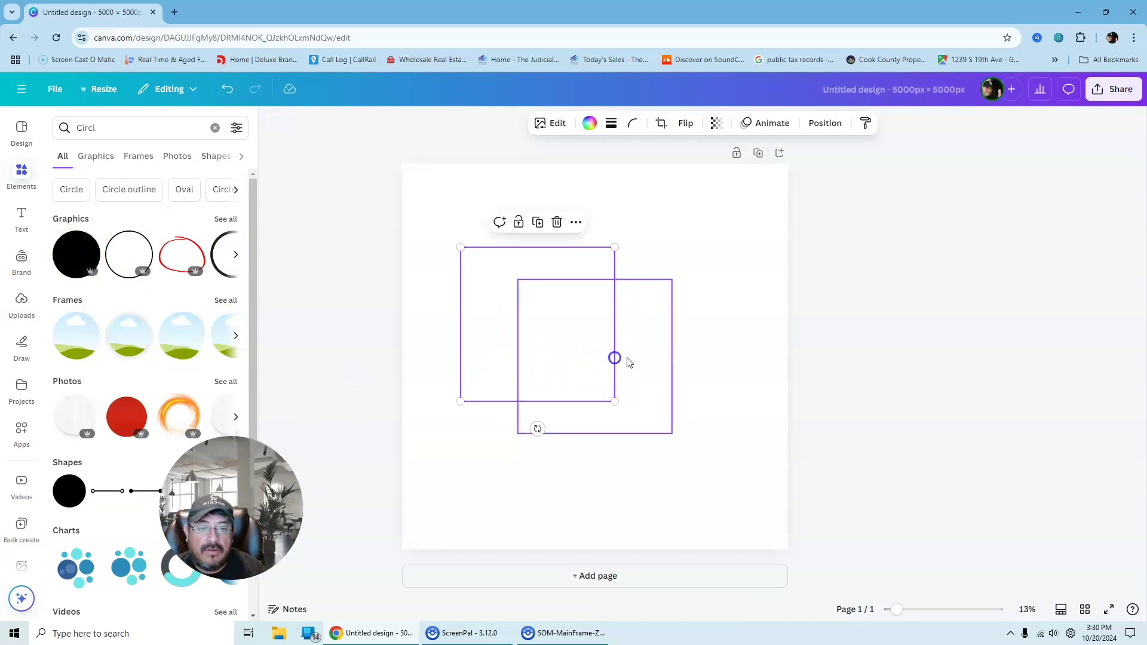
{"action": "left_click", "coordinate": [622, 359]}
{"action": "key", "text": "Delete"}
Step: Move the remaining circle to the page centre and colour it black
{"action": "left_click", "coordinate": [533, 338]}
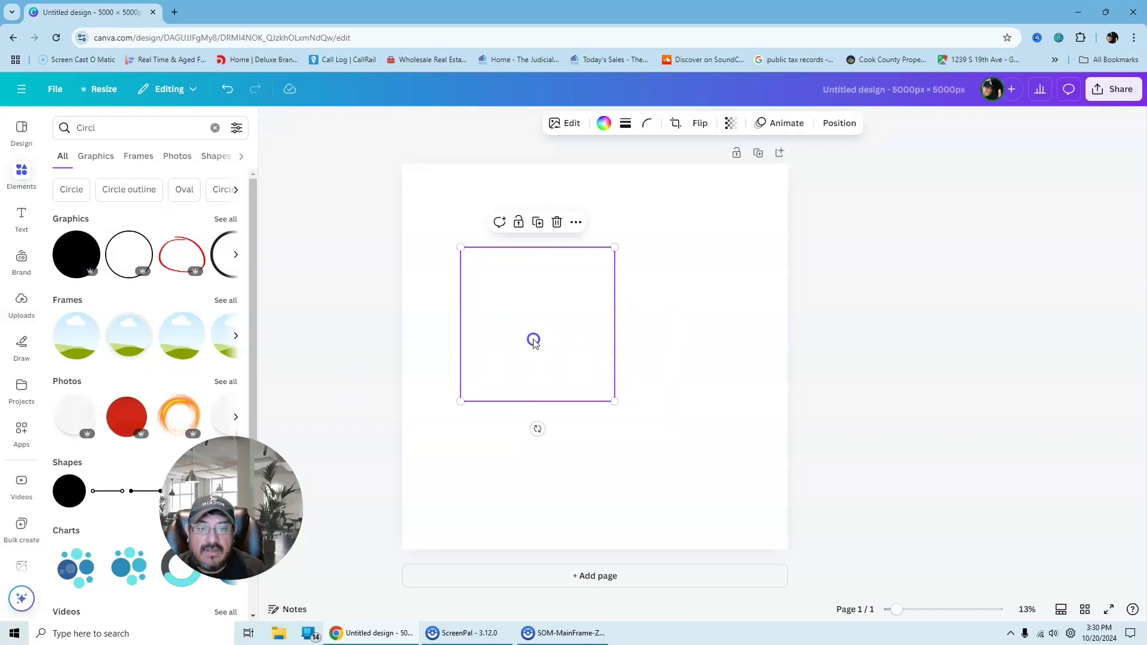
{"action": "left_click_drag", "start_coordinate": [533, 338], "coordinate": [593, 376]}
{"action": "left_click", "coordinate": [604, 123]}
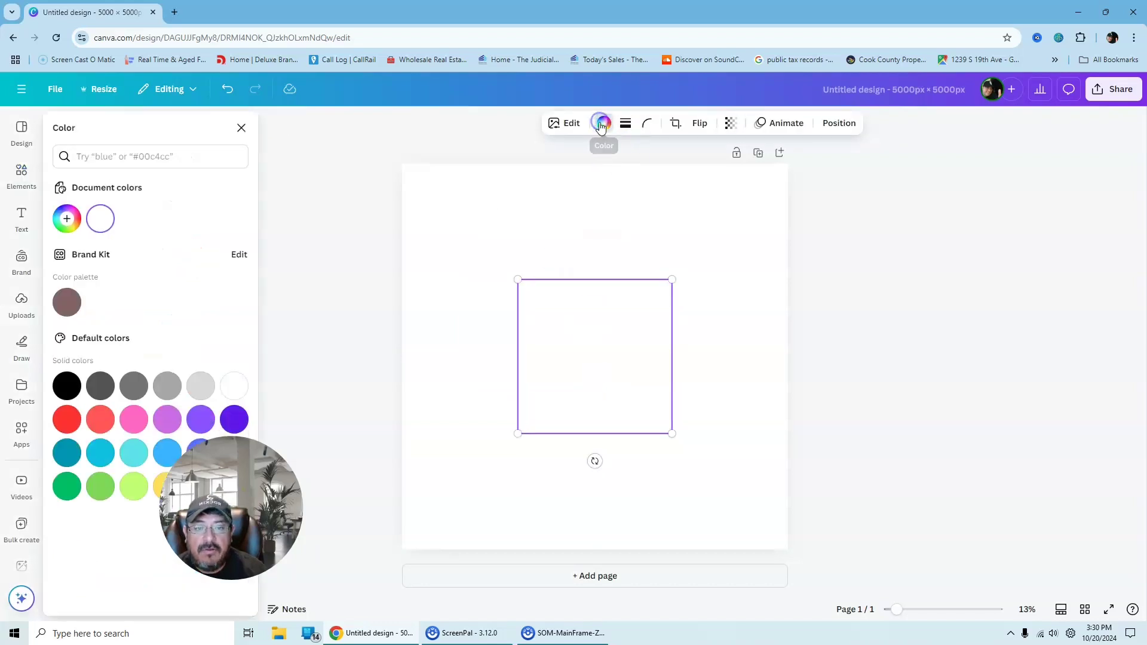
{"action": "left_click", "coordinate": [68, 388]}
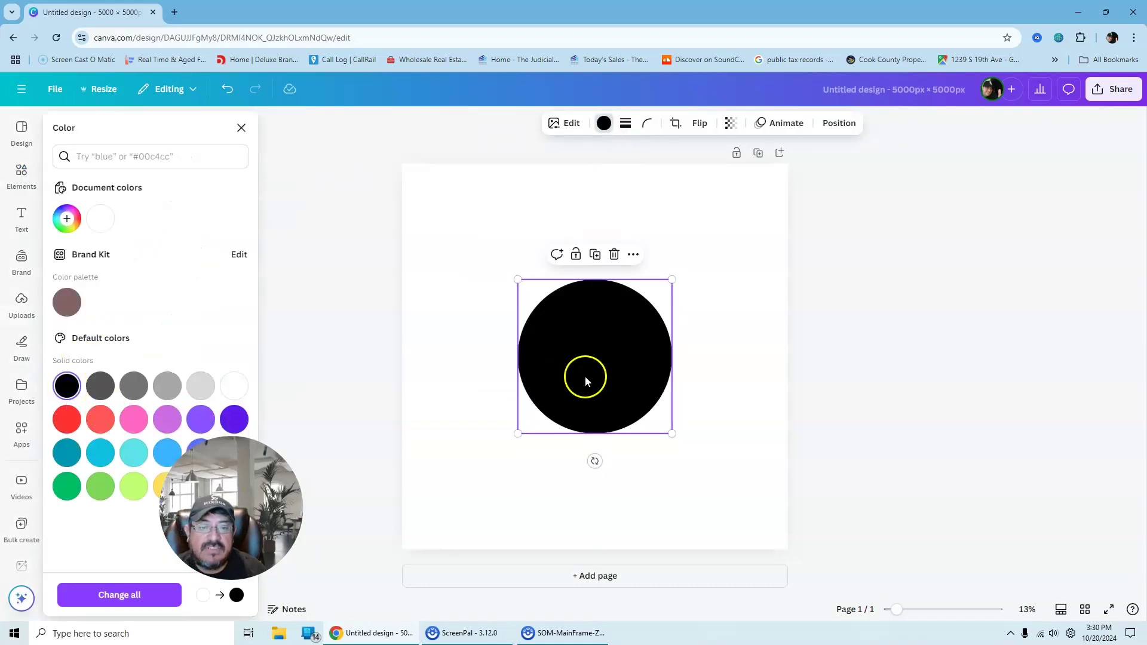
Step: Move the circle to the page's upper-left corner and enlarge it to fill the whole page
{"action": "left_click_drag", "start_coordinate": [586, 379], "coordinate": [472, 254]}
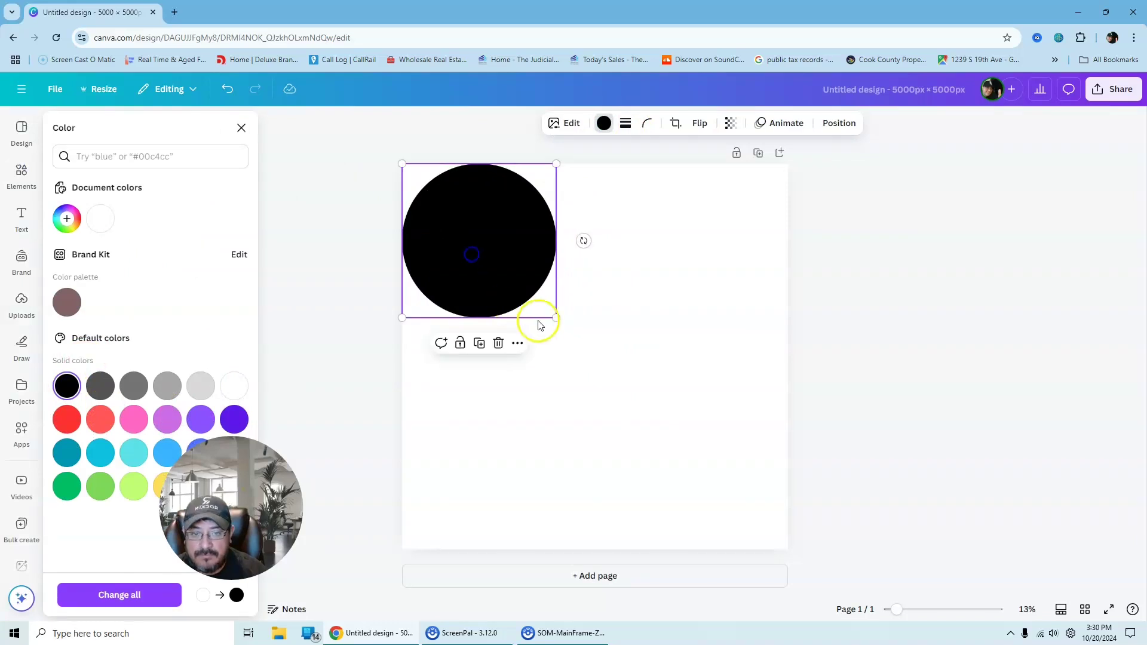
{"action": "left_click_drag", "start_coordinate": [558, 318], "coordinate": [794, 548]}
{"action": "left_click", "coordinate": [629, 335]}
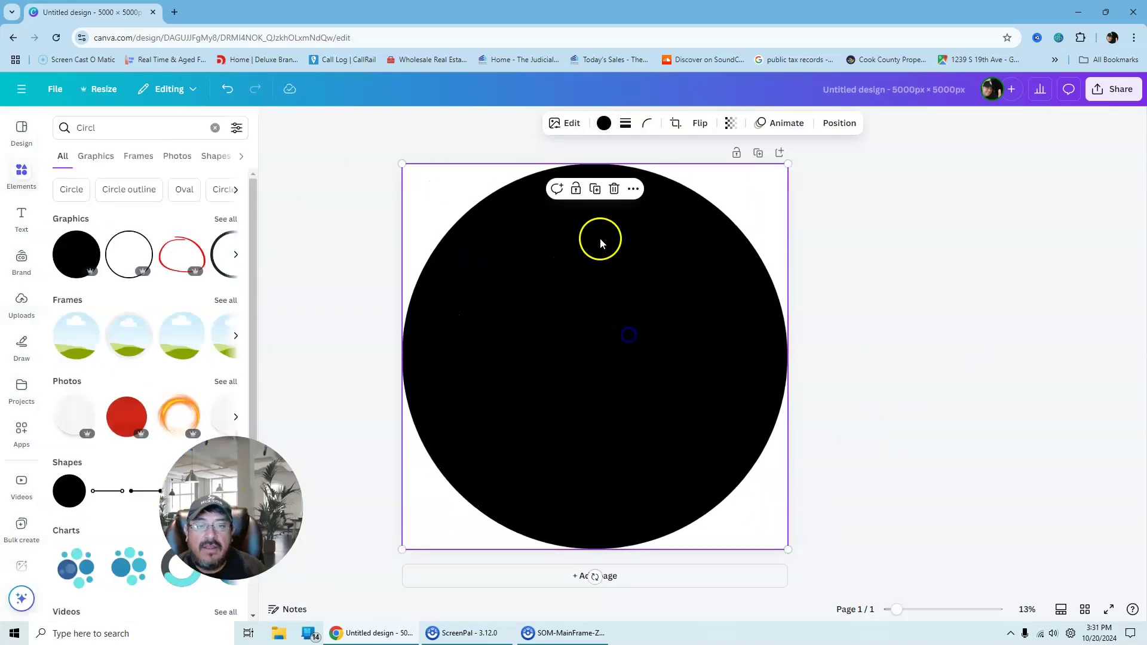
Step: Recolour the page-filling circle red using the default solid colours
{"action": "left_click", "coordinate": [602, 125]}
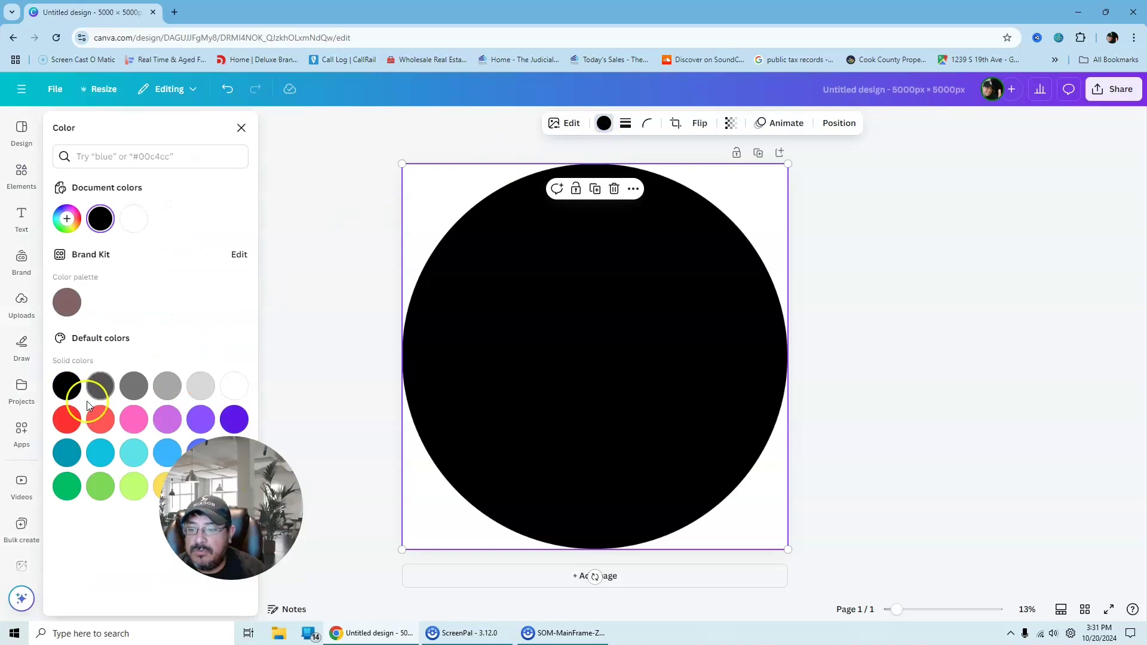
{"action": "left_click", "coordinate": [66, 419]}
{"action": "left_click", "coordinate": [951, 396]}
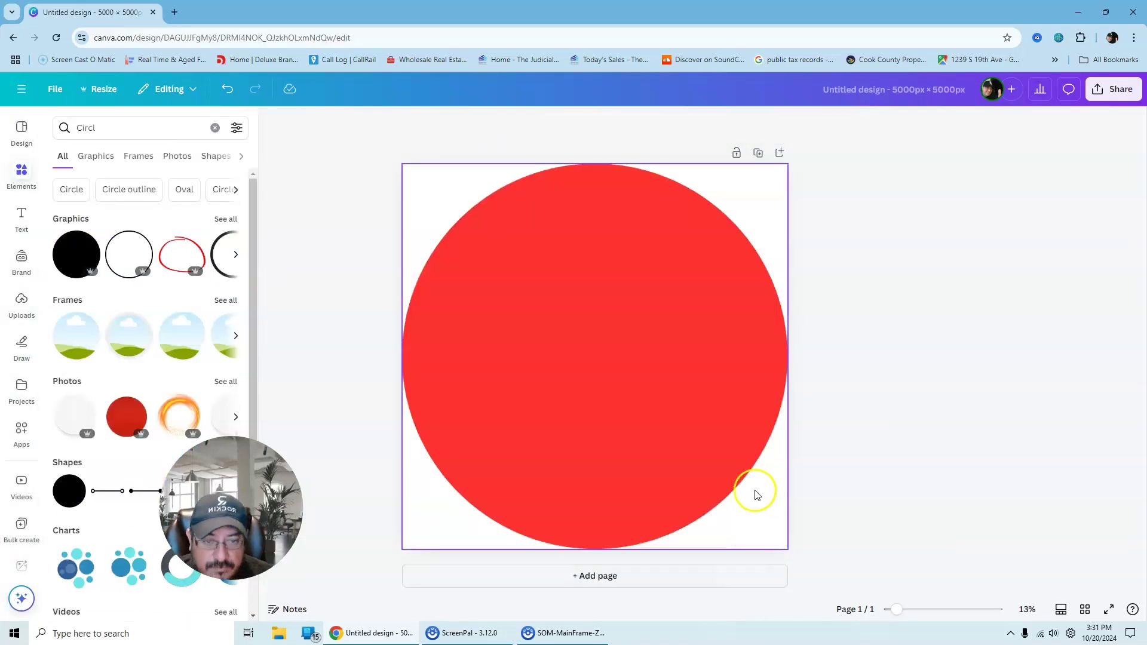
Step: Add a second page to the design and search the elements library for "Angry cat"
{"action": "left_click", "coordinate": [598, 576]}
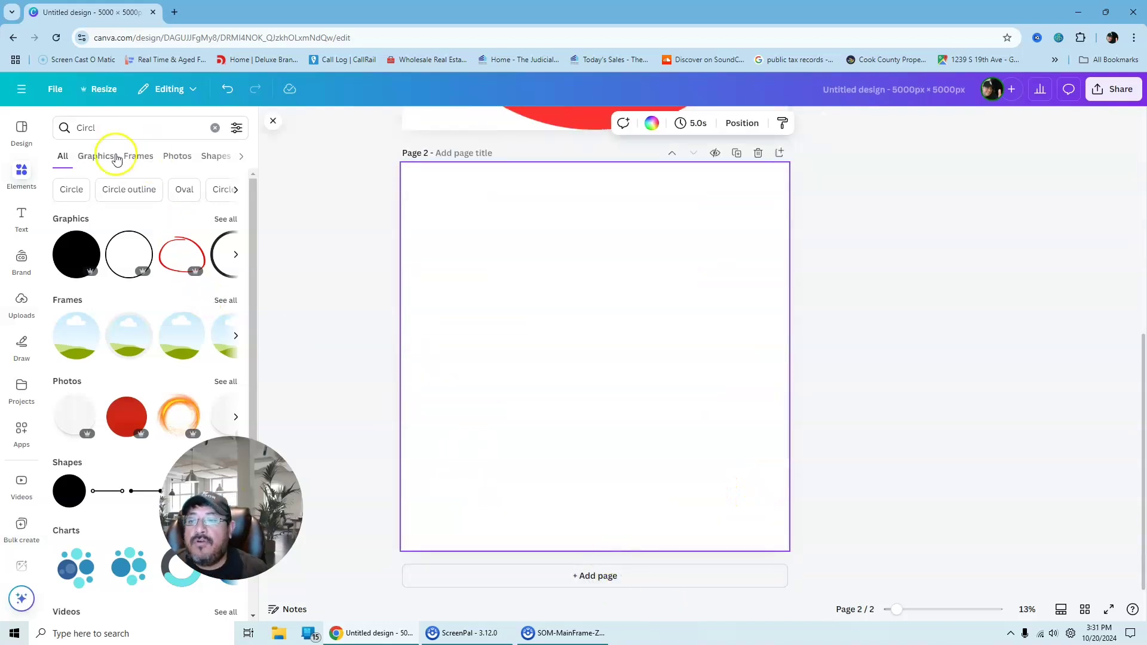
{"action": "left_click", "coordinate": [83, 128]}
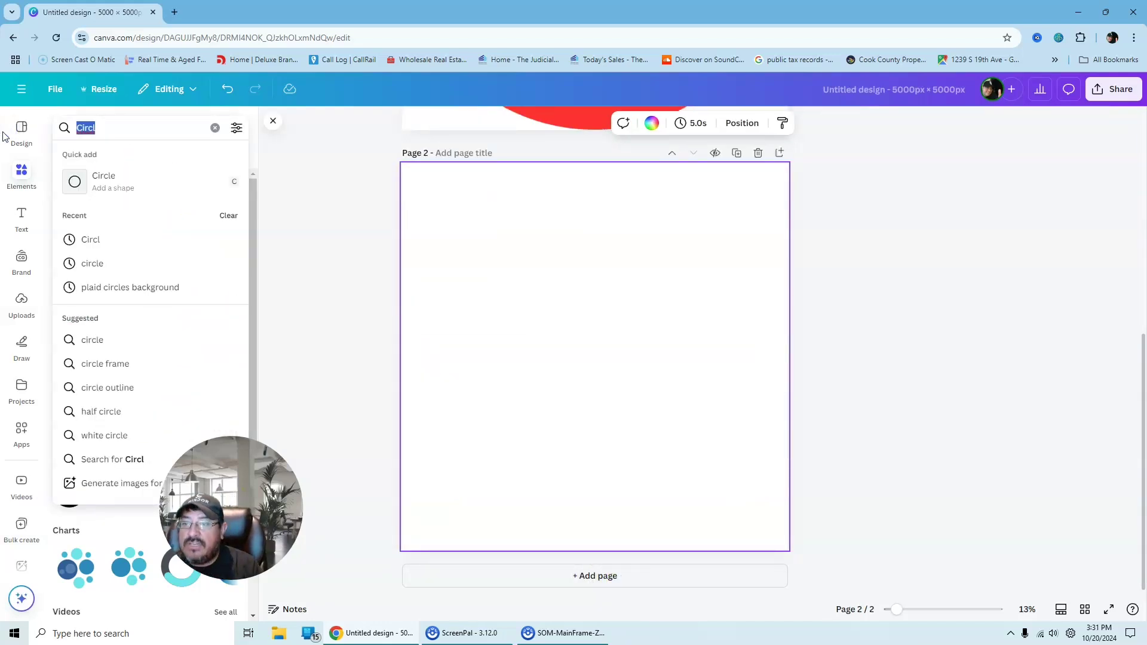
{"action": "type", "text": "Cat"}
{"action": "key", "text": "BackSpace"}
{"action": "key", "text": "BackSpace"}
{"action": "key", "text": "BackSpace"}
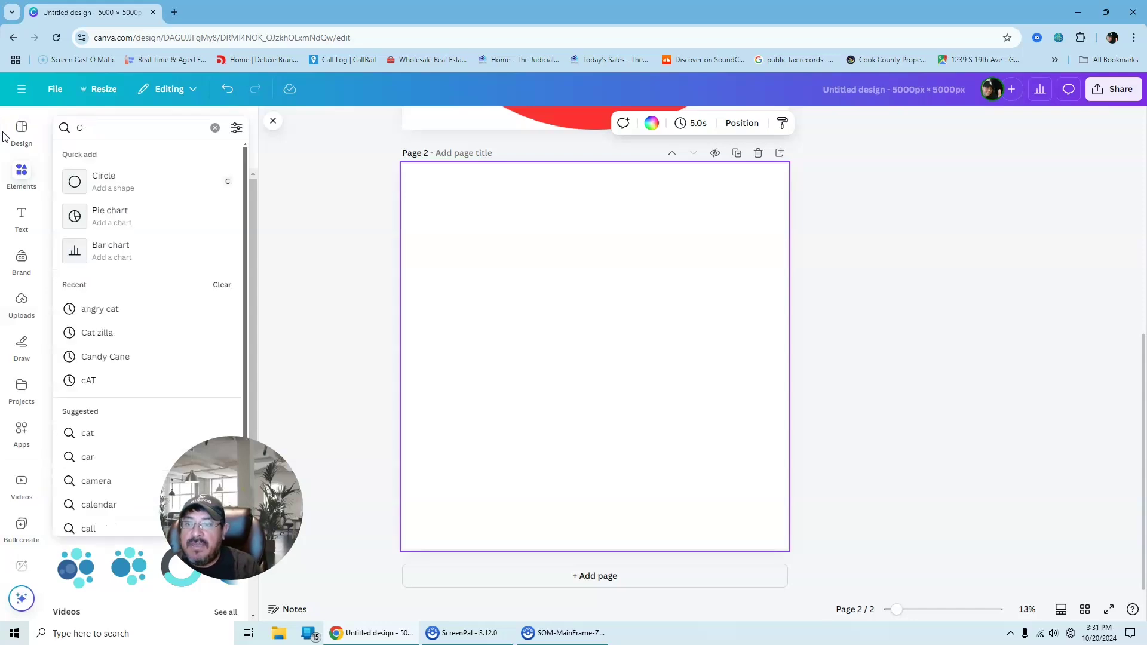
{"action": "type", "text": "Angr"}
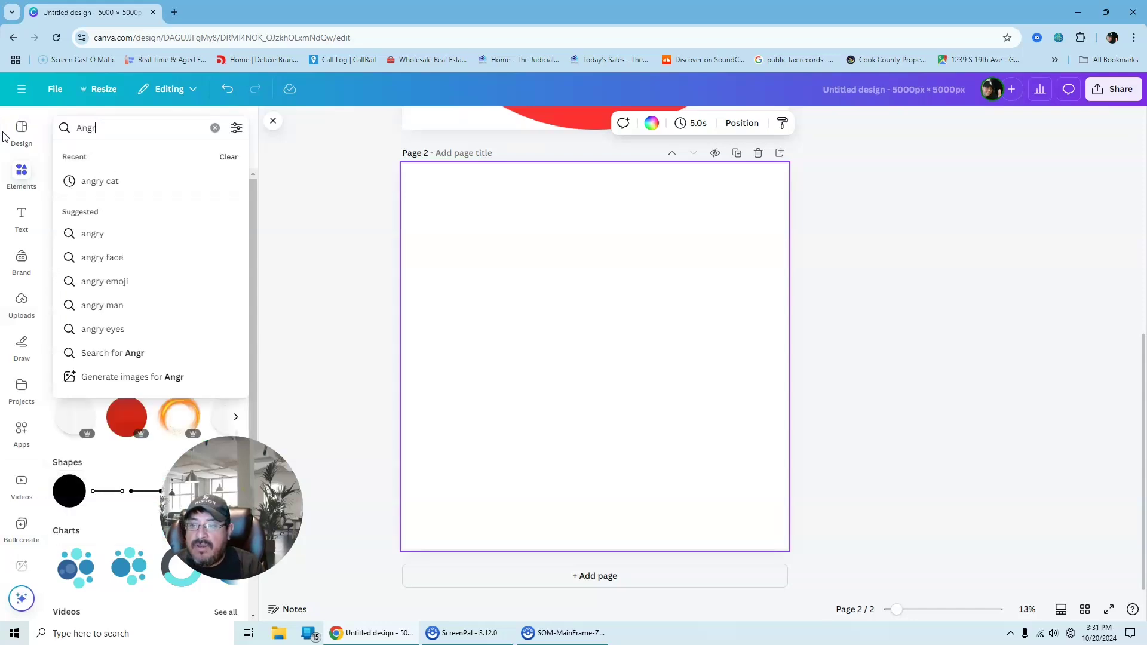
{"action": "type", "text": "y cat"}
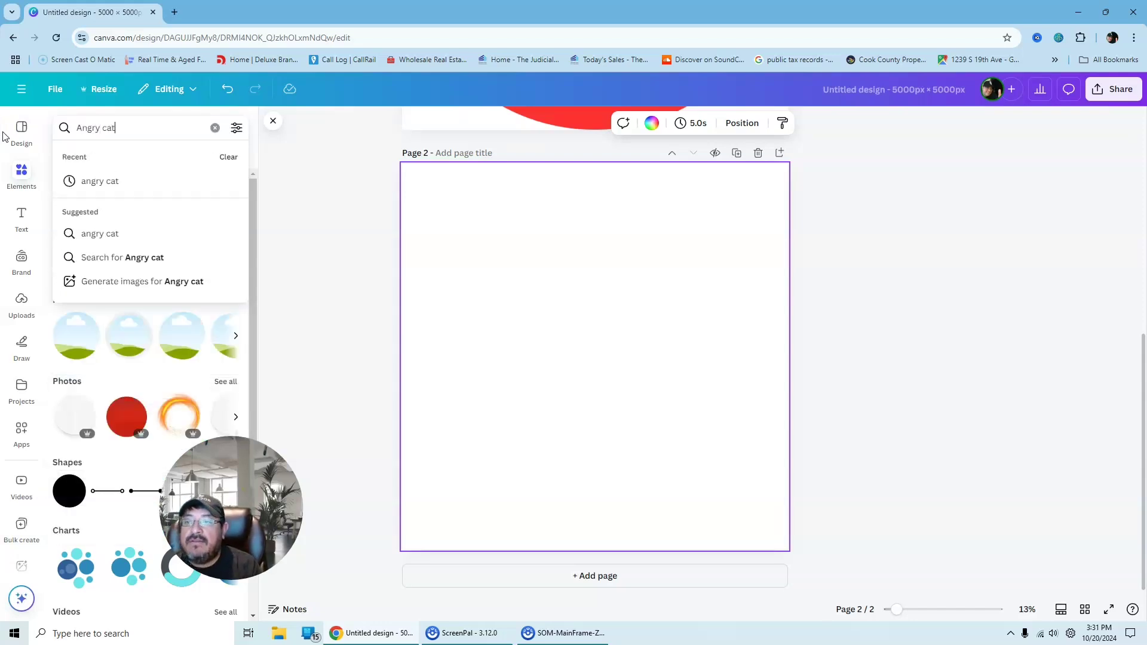
{"action": "key", "text": "Return"}
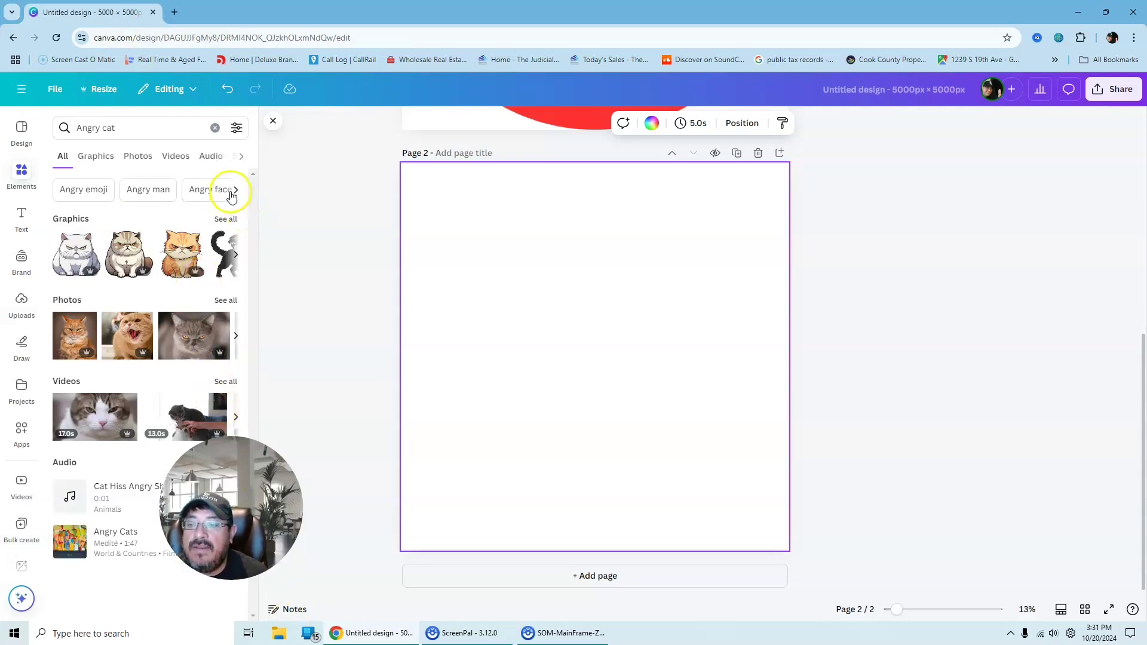
Step: Show all matching graphics and add the screaming calico cat with steam puffs to page 2
{"action": "left_click", "coordinate": [225, 218]}
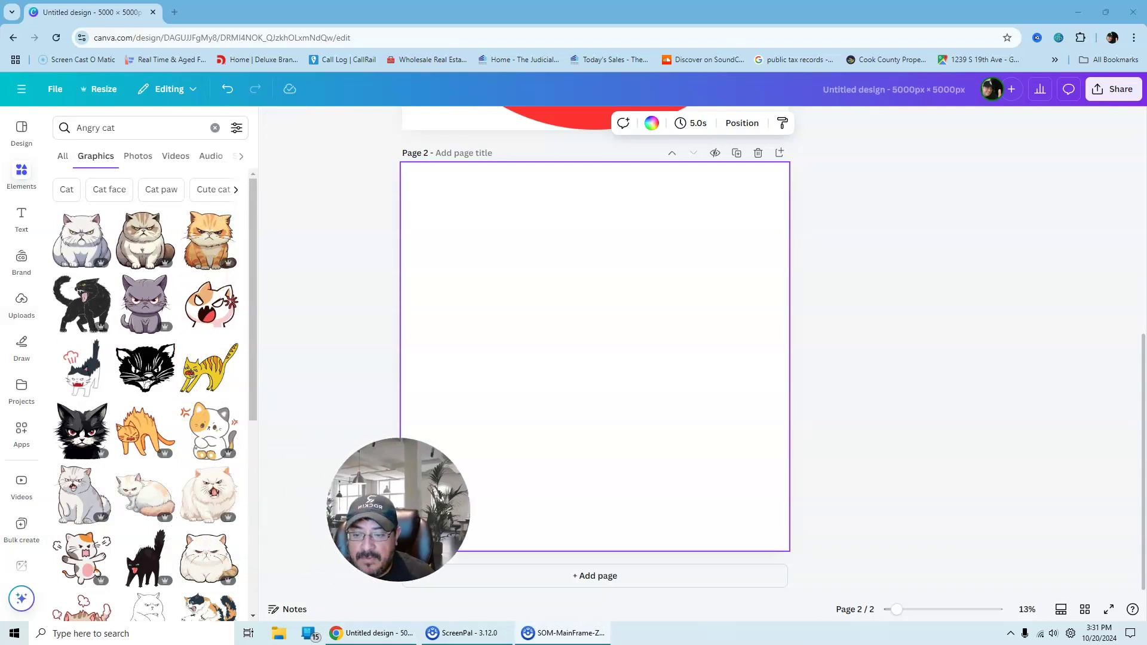
{"action": "scroll", "coordinate": [179, 418], "scroll_direction": "down", "scroll_amount": 3}
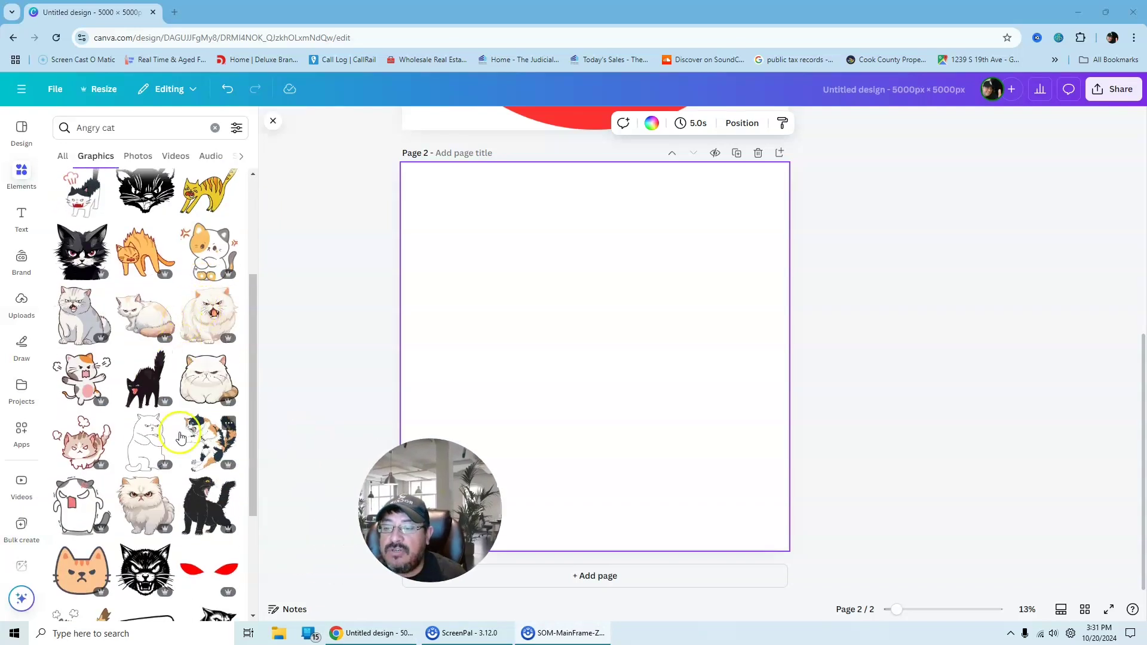
{"action": "left_click", "coordinate": [73, 368]}
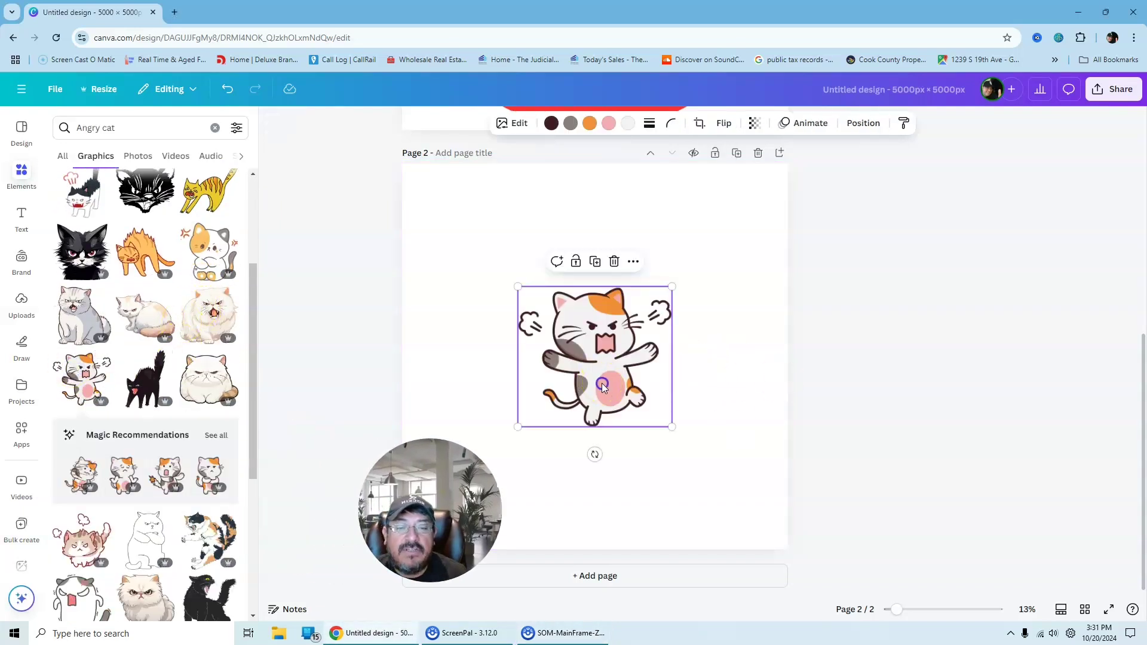
Step: Move the cat graphic to page 2's upper-left corner and enlarge it to the full page width
{"action": "left_click_drag", "start_coordinate": [605, 382], "coordinate": [487, 261]}
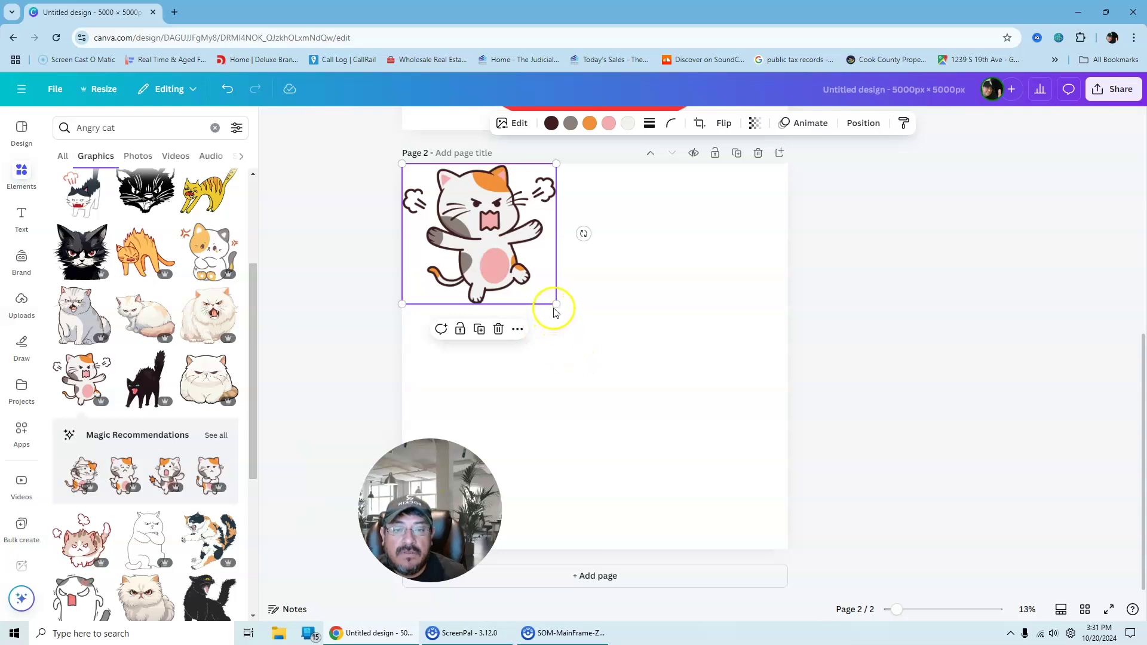
{"action": "left_click_drag", "start_coordinate": [552, 307], "coordinate": [765, 539]}
{"action": "left_click", "coordinate": [925, 389]}
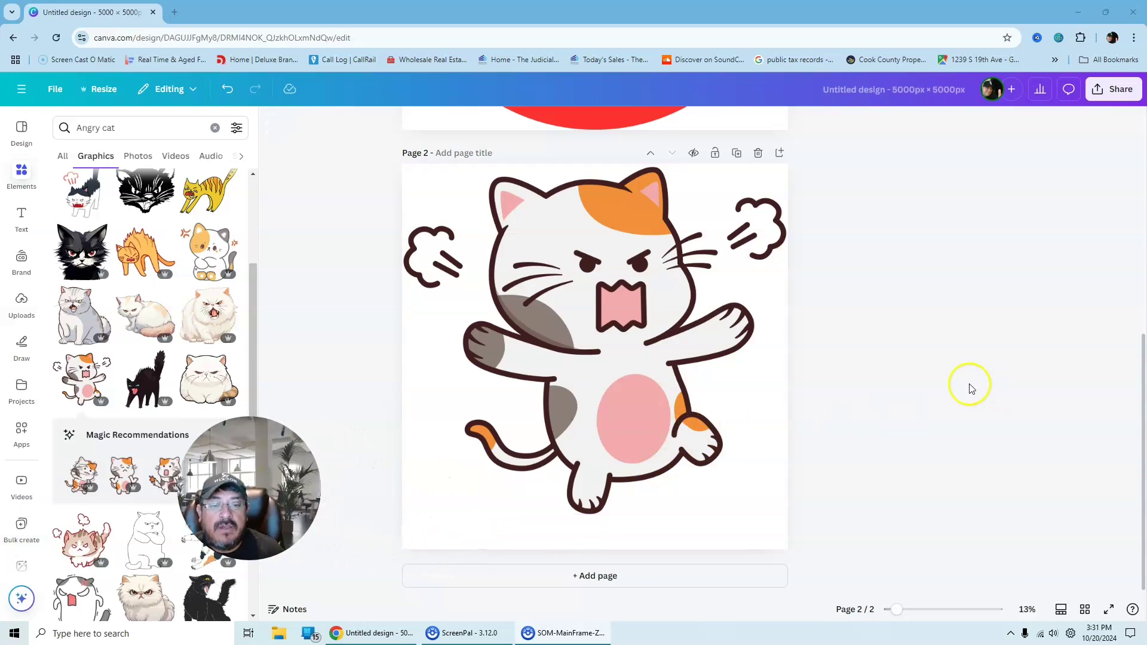
Step: Open the image editing options for the cat graphic on page 2
{"action": "scroll", "coordinate": [880, 386], "scroll_direction": "up", "scroll_amount": 2}
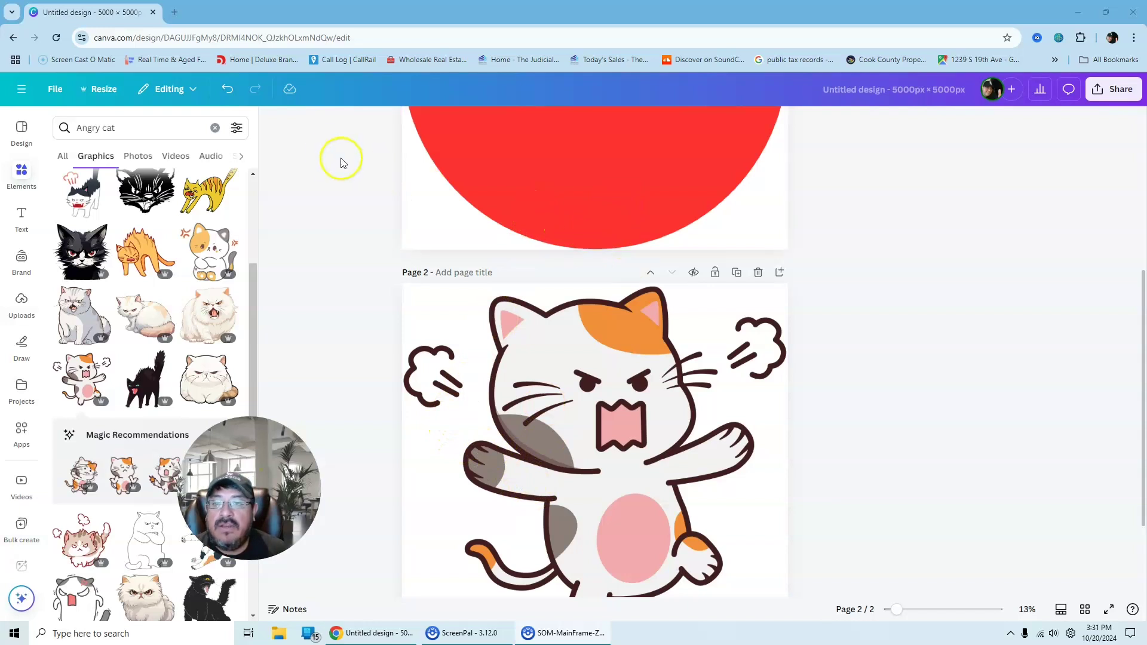
{"action": "left_click", "coordinate": [482, 321]}
{"action": "left_click", "coordinate": [514, 127]}
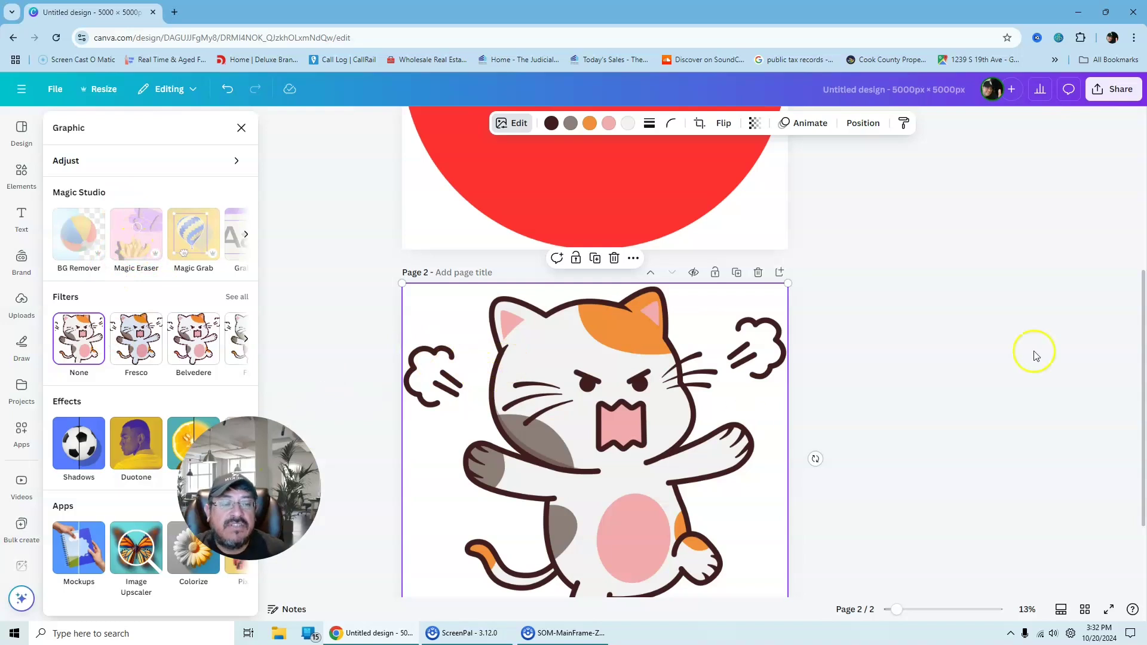
Step: Download only page 2 of the design as a PNG at 5,000 × 5,000 px
{"action": "left_click", "coordinate": [1124, 89]}
{"action": "left_click", "coordinate": [935, 328]}
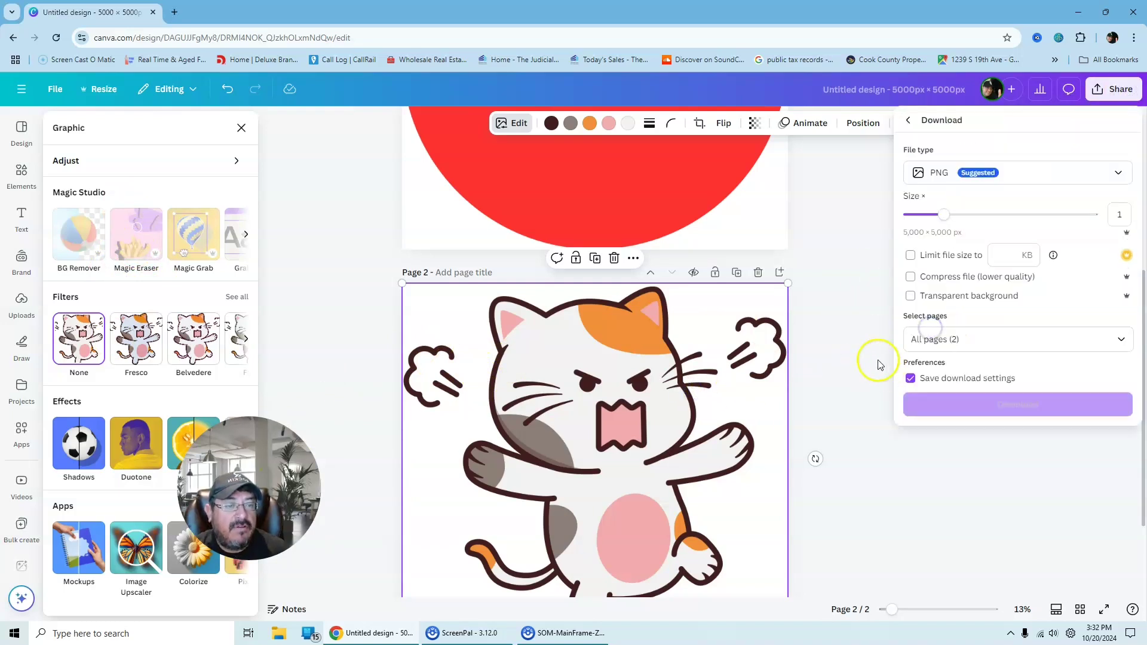
{"action": "left_click", "coordinate": [1117, 339]}
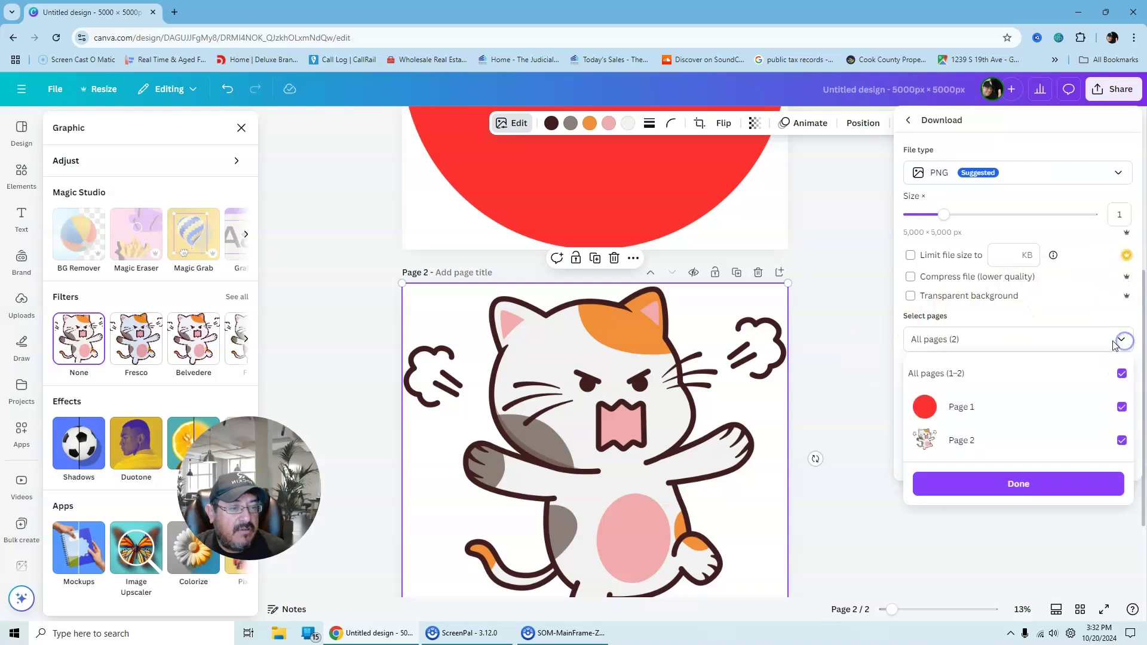
{"action": "left_click", "coordinate": [1122, 373]}
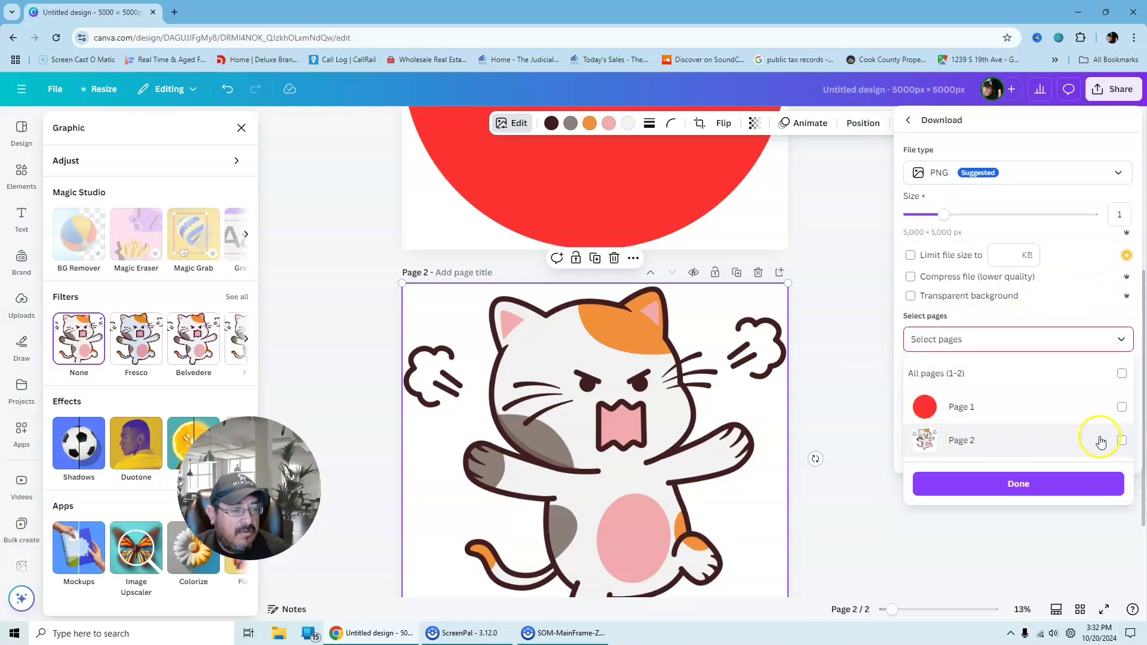
{"action": "left_click", "coordinate": [1120, 440]}
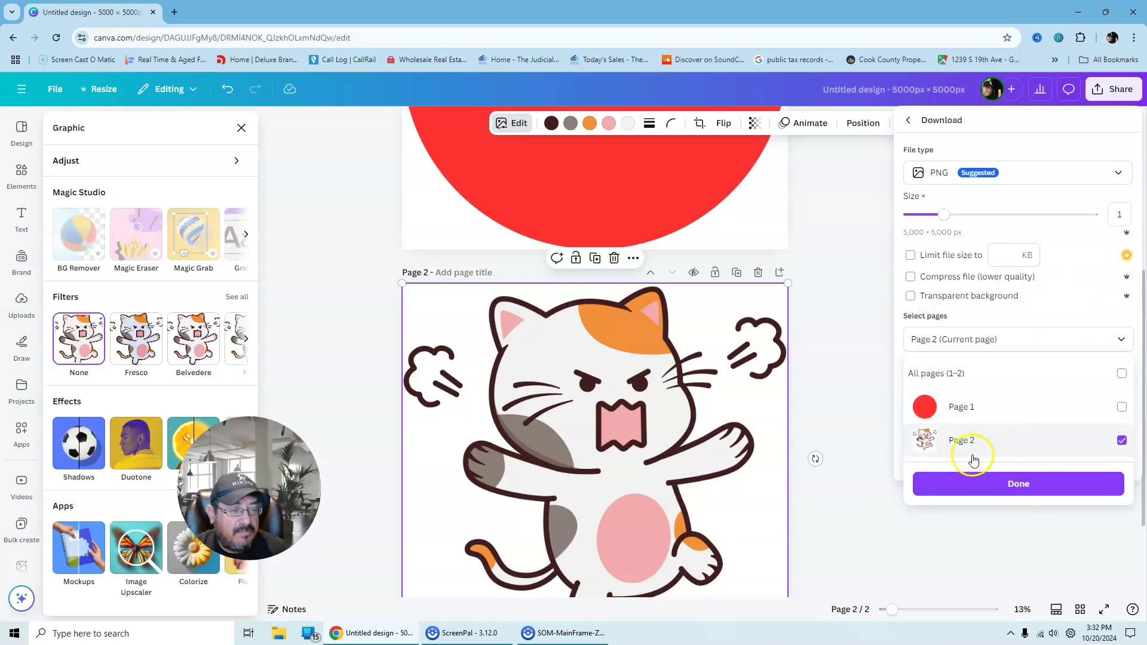
{"action": "left_click", "coordinate": [1012, 483]}
{"action": "left_click", "coordinate": [1019, 404]}
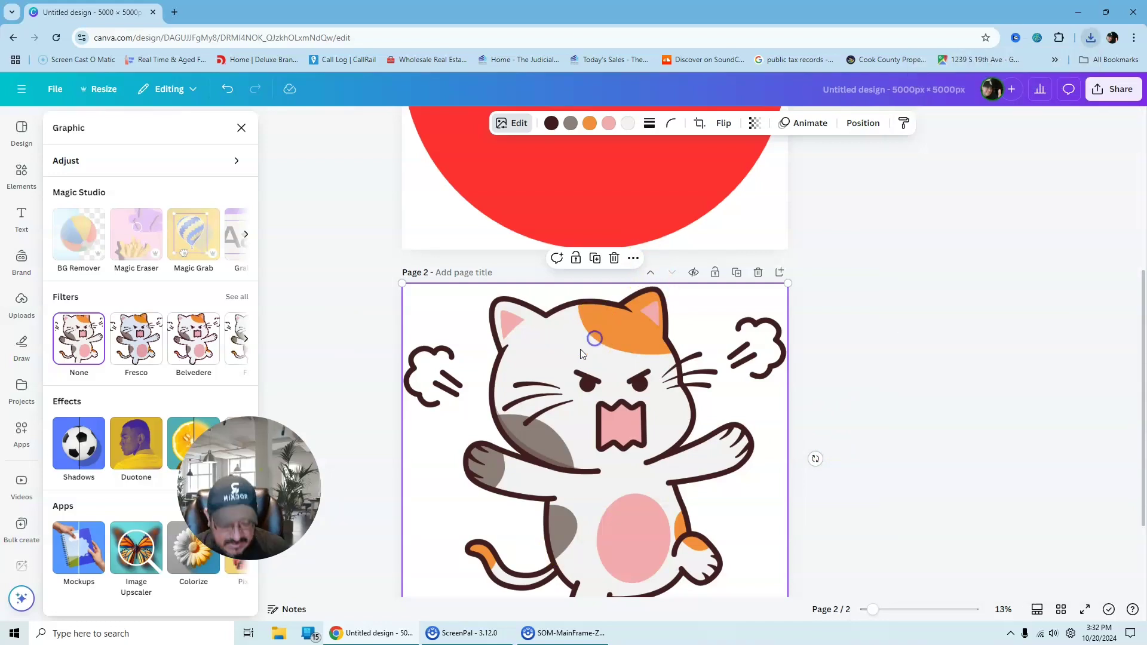
Step: Replace the cat graphic on page 2 with the downloaded "Untitled design (49).png"
{"action": "key", "text": "Delete"}
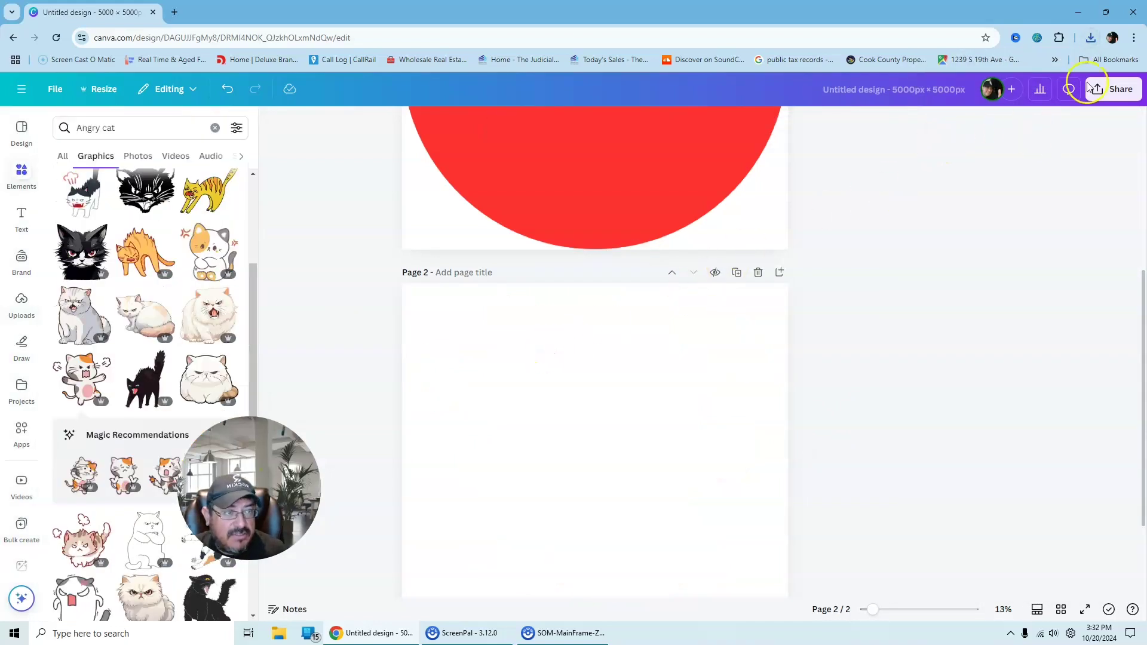
{"action": "left_click", "coordinate": [1091, 37]}
{"action": "left_click_drag", "start_coordinate": [956, 94], "coordinate": [702, 389]}
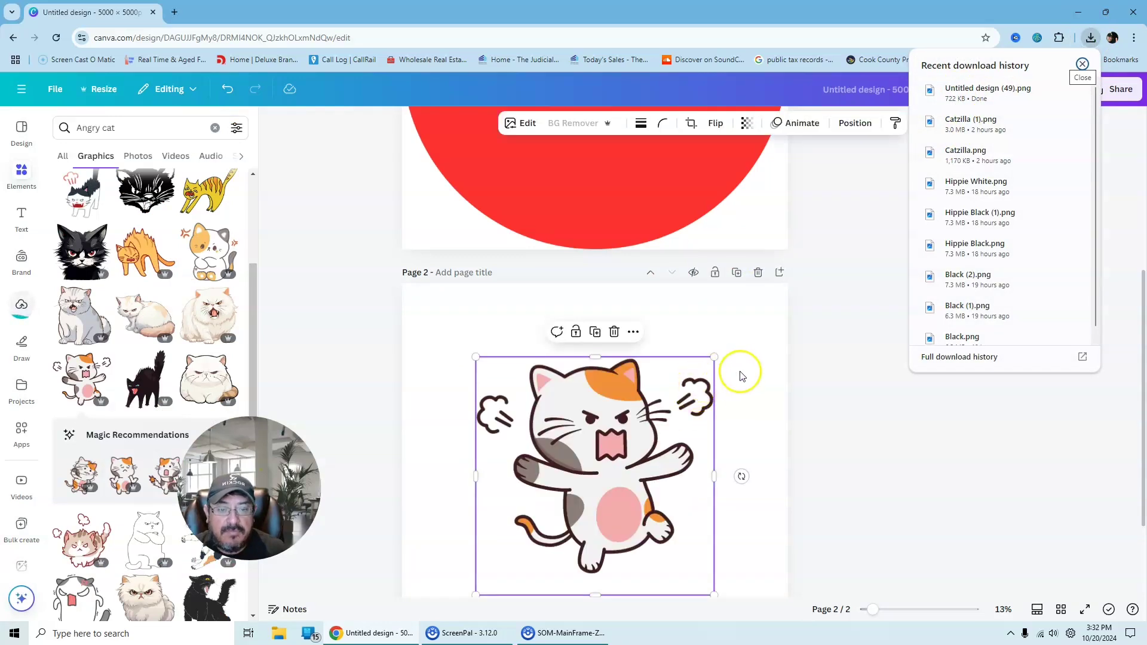
{"action": "scroll", "coordinate": [869, 399], "scroll_direction": "down", "scroll_amount": 2}
{"action": "left_click", "coordinate": [1085, 63]}
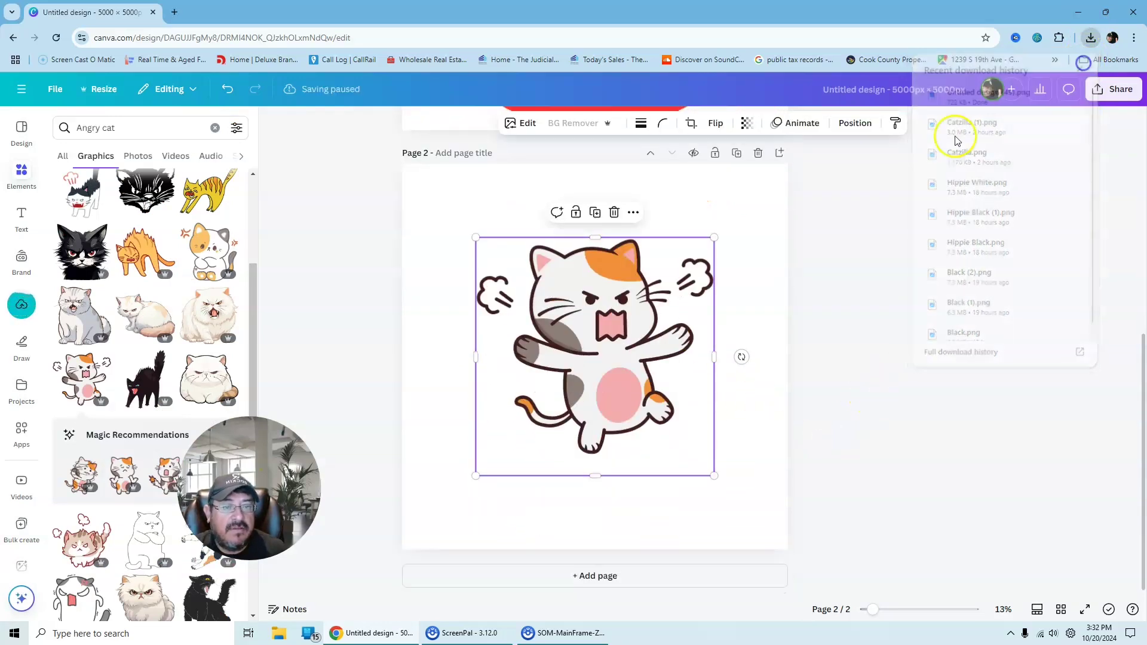
Step: Align the imported cat image to page 2's upper-left corner and enlarge it to fill the page
{"action": "left_click_drag", "start_coordinate": [629, 386], "coordinate": [558, 315]}
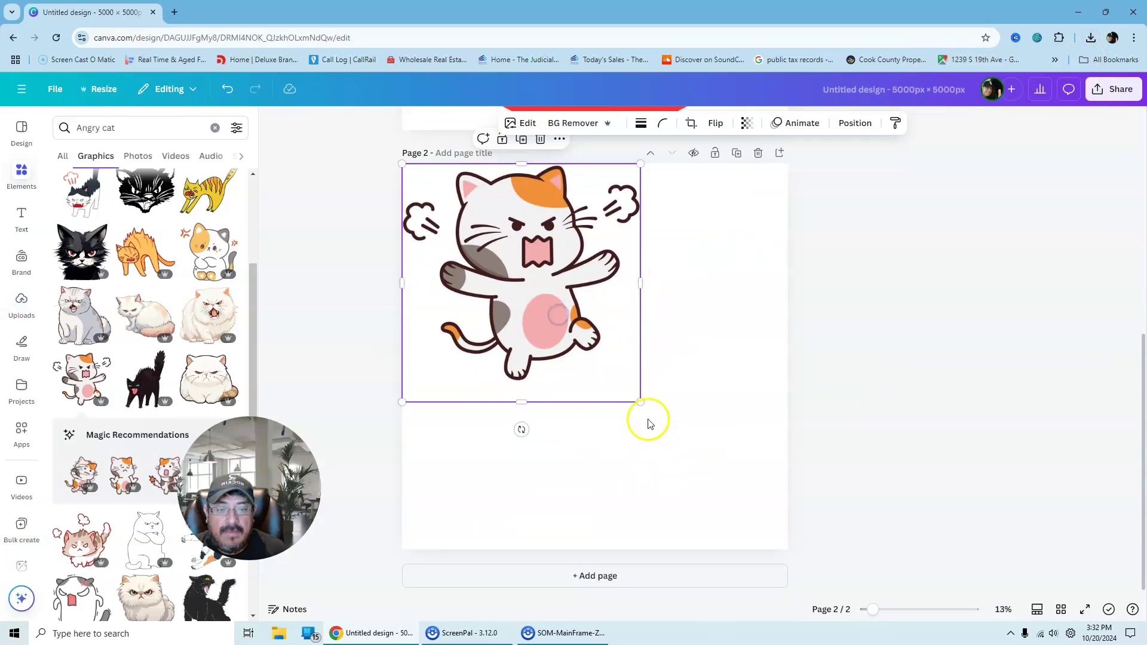
{"action": "left_click_drag", "start_coordinate": [643, 405], "coordinate": [780, 568]}
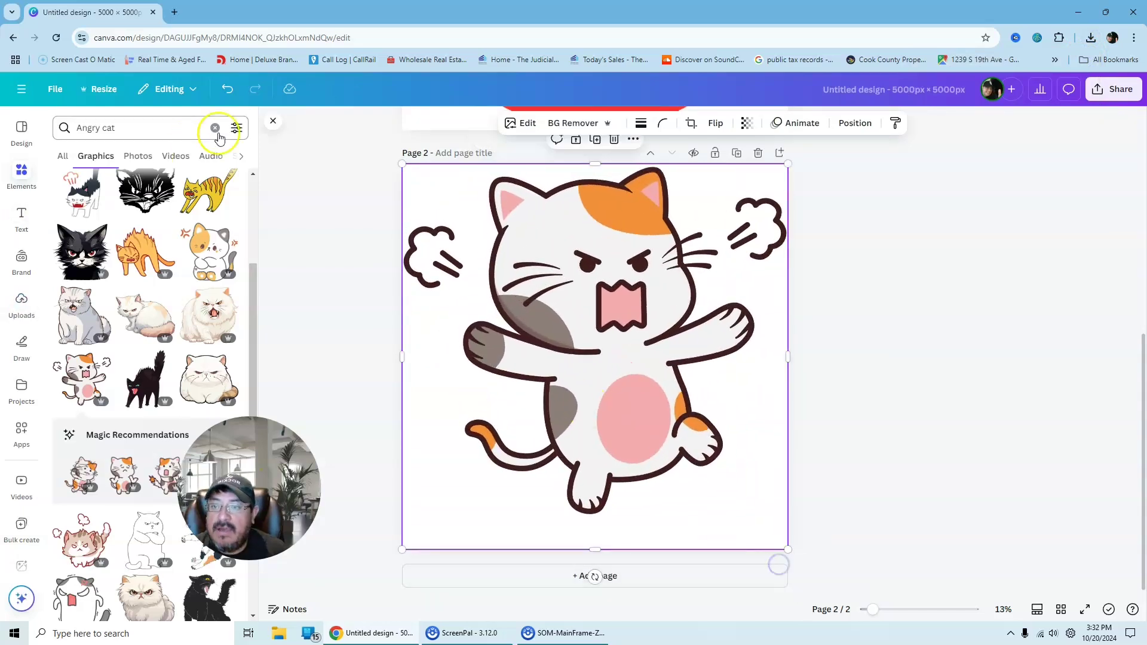
{"action": "left_click", "coordinate": [270, 122]}
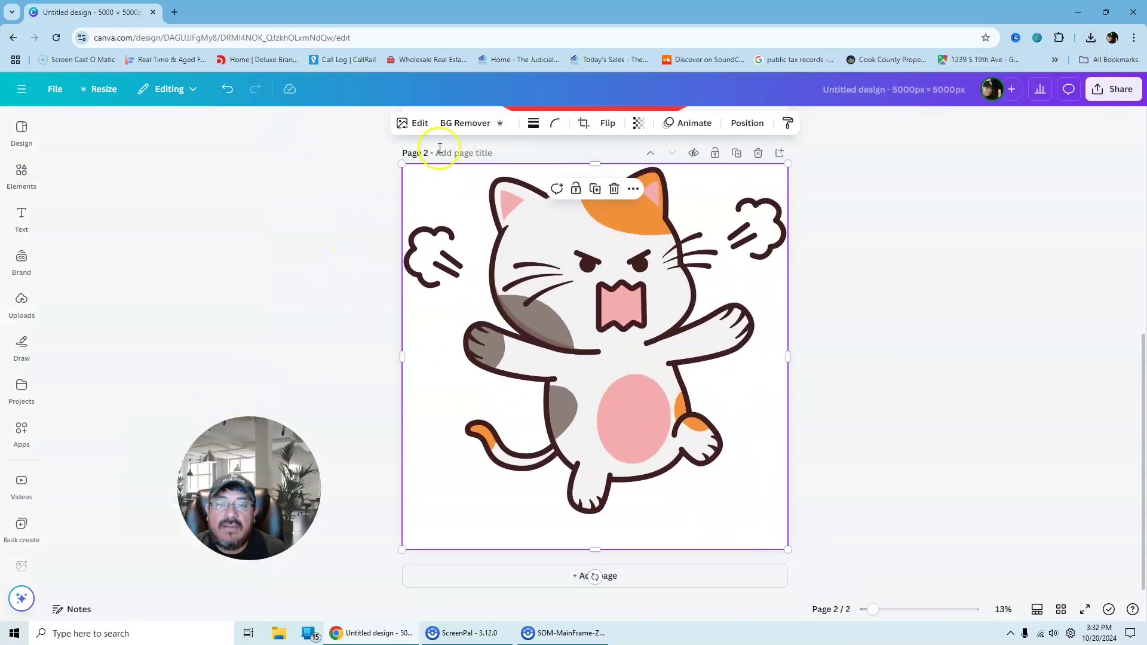
Step: Erase the steam puff on the left of the cat with the Magic Eraser brush at size 20
{"action": "left_click", "coordinate": [413, 123]}
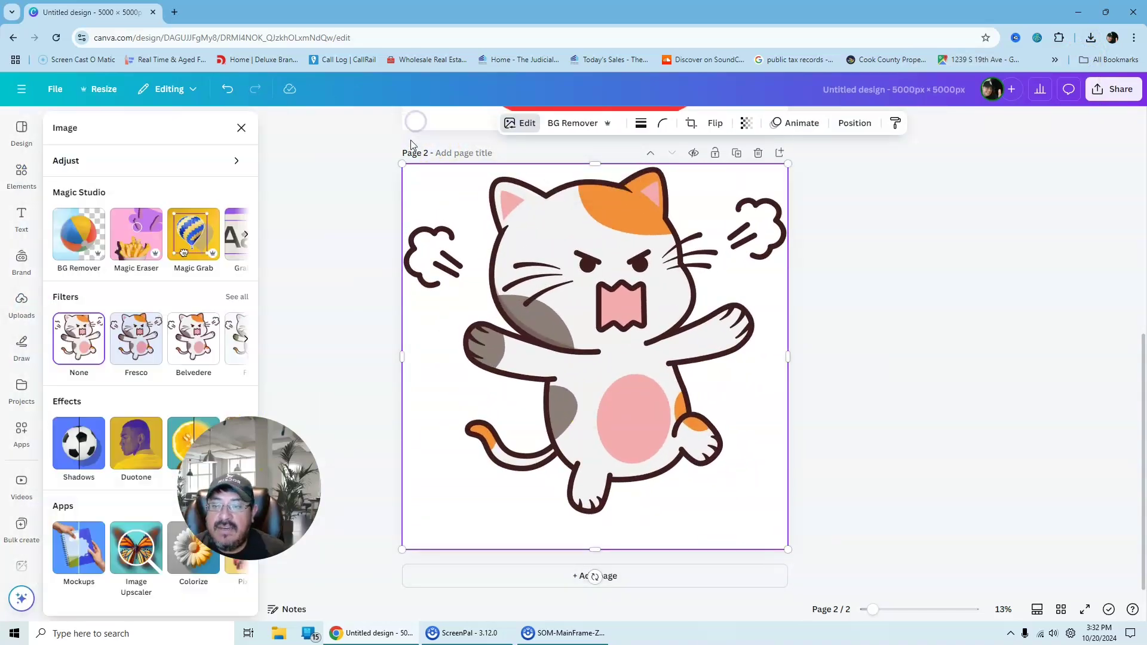
{"action": "left_click", "coordinate": [134, 239]}
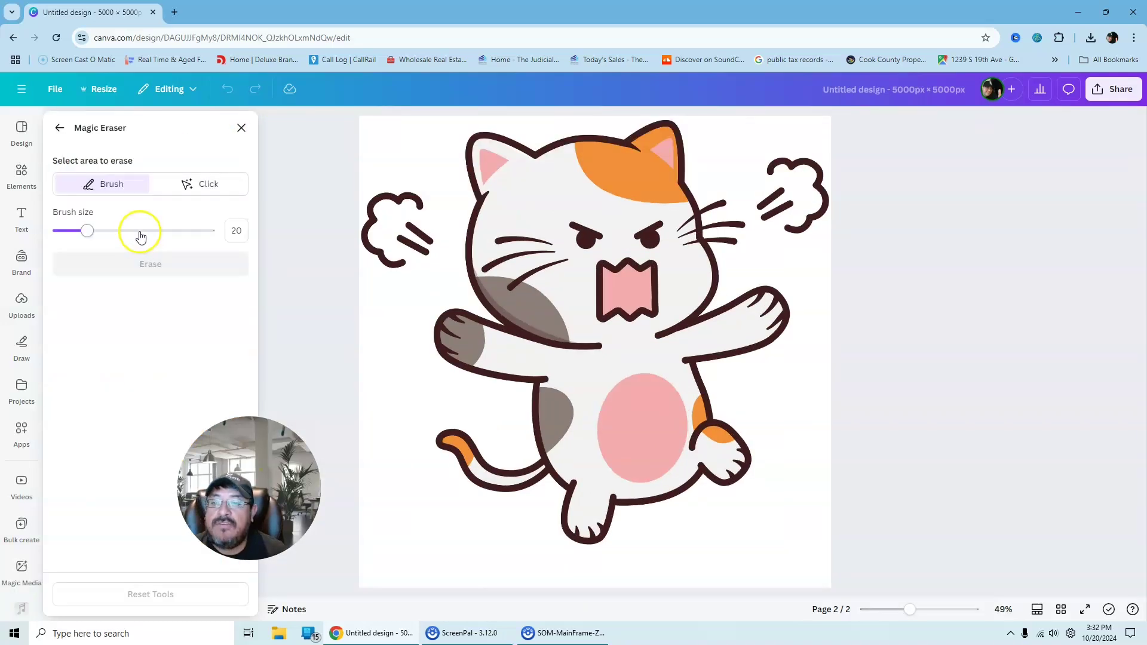
{"action": "mouse_move", "coordinate": [391, 197]}
{"action": "left_mouse_down"}
{"action": "mouse_move", "coordinate": [365, 249]}
{"action": "mouse_move", "coordinate": [378, 195]}
{"action": "mouse_move", "coordinate": [404, 209]}
{"action": "mouse_move", "coordinate": [390, 201]}
{"action": "mouse_move", "coordinate": [391, 229]}
{"action": "mouse_move", "coordinate": [408, 208]}
{"action": "mouse_move", "coordinate": [424, 231]}
{"action": "mouse_move", "coordinate": [416, 239]}
{"action": "mouse_move", "coordinate": [432, 202]}
{"action": "mouse_move", "coordinate": [394, 215]}
{"action": "mouse_move", "coordinate": [375, 202]}
{"action": "mouse_move", "coordinate": [397, 215]}
{"action": "mouse_move", "coordinate": [380, 251]}
{"action": "left_mouse_up"}
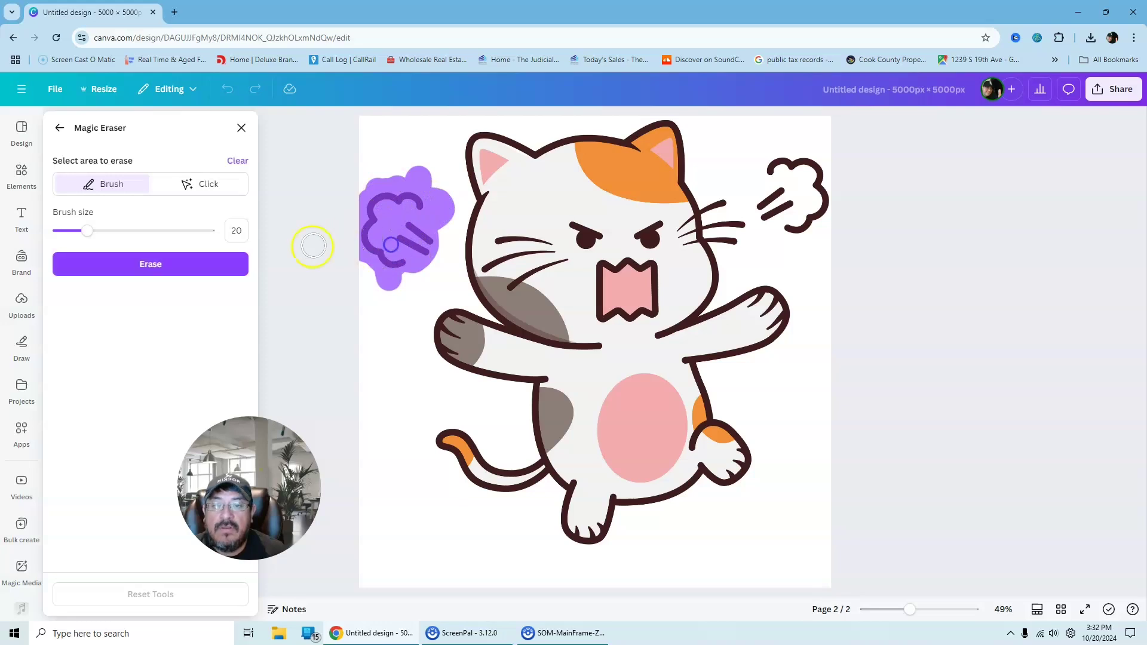
{"action": "left_click", "coordinate": [184, 265]}
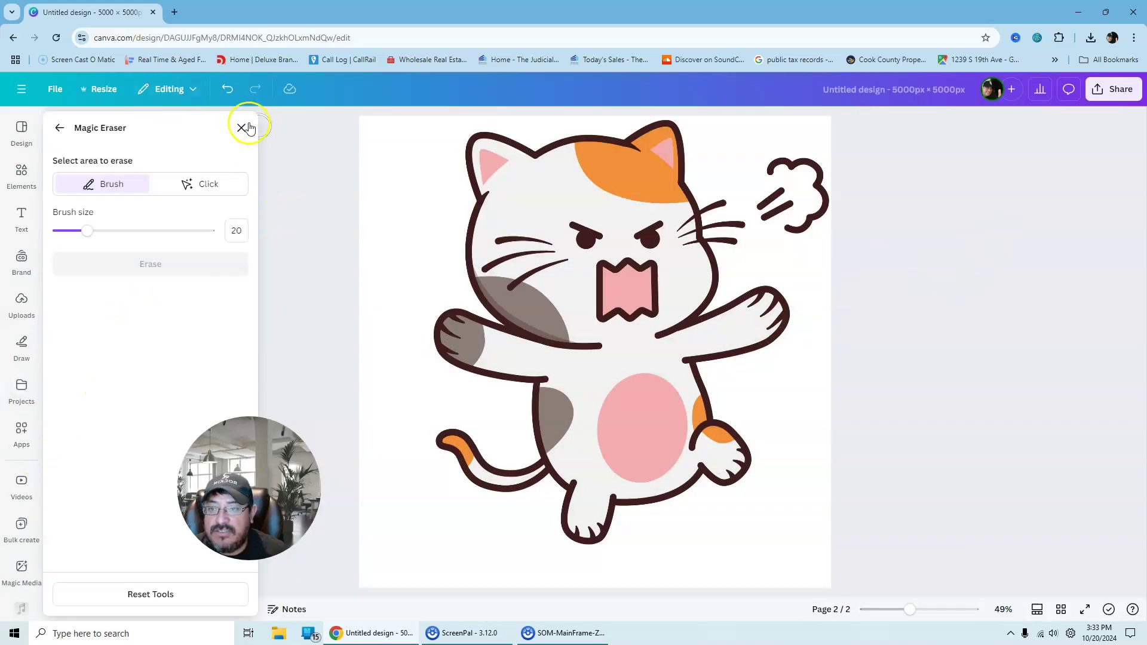
{"action": "left_click", "coordinate": [241, 128]}
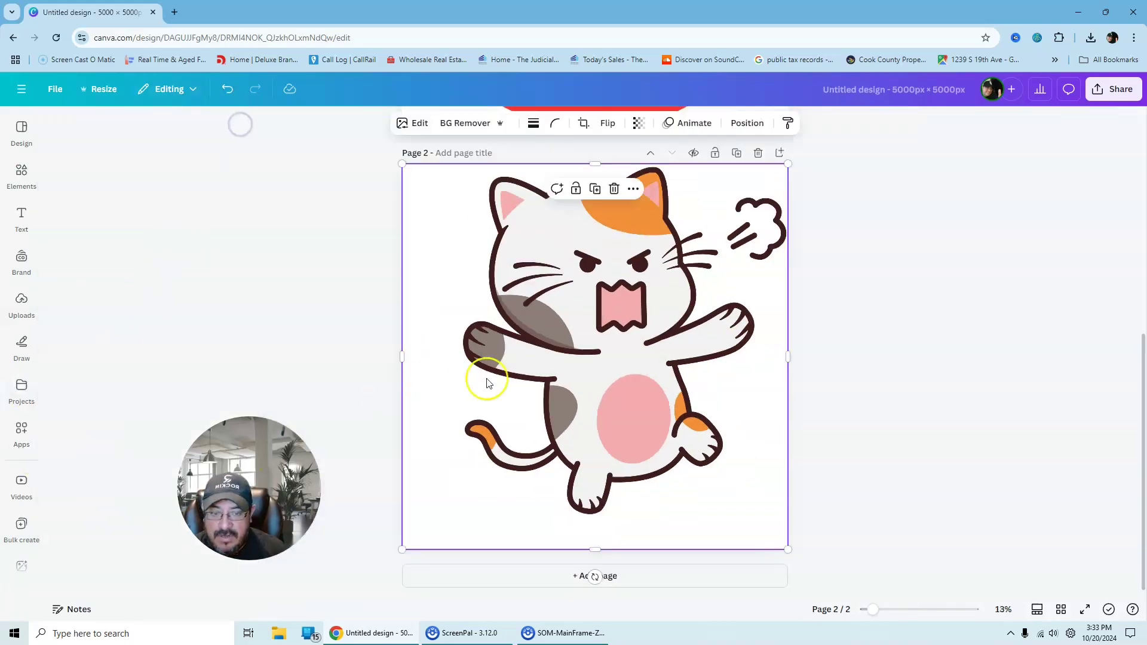
Step: Remove the background from the cat image on page 2
{"action": "scroll", "coordinate": [677, 430], "scroll_direction": "up", "scroll_amount": 3}
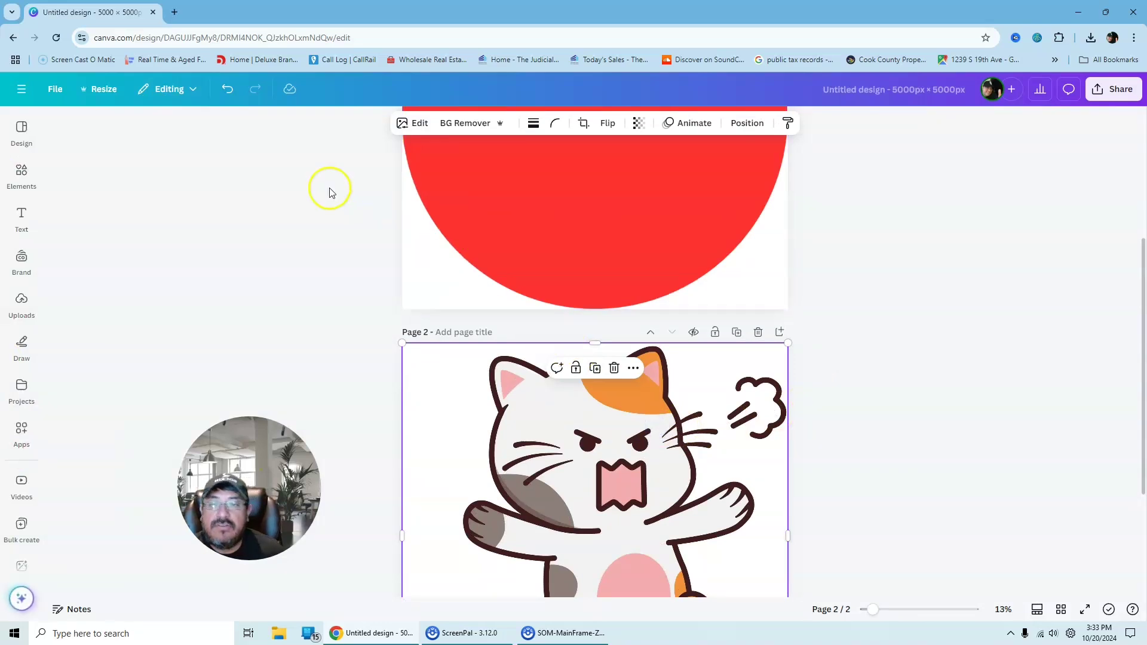
{"action": "left_click", "coordinate": [467, 123]}
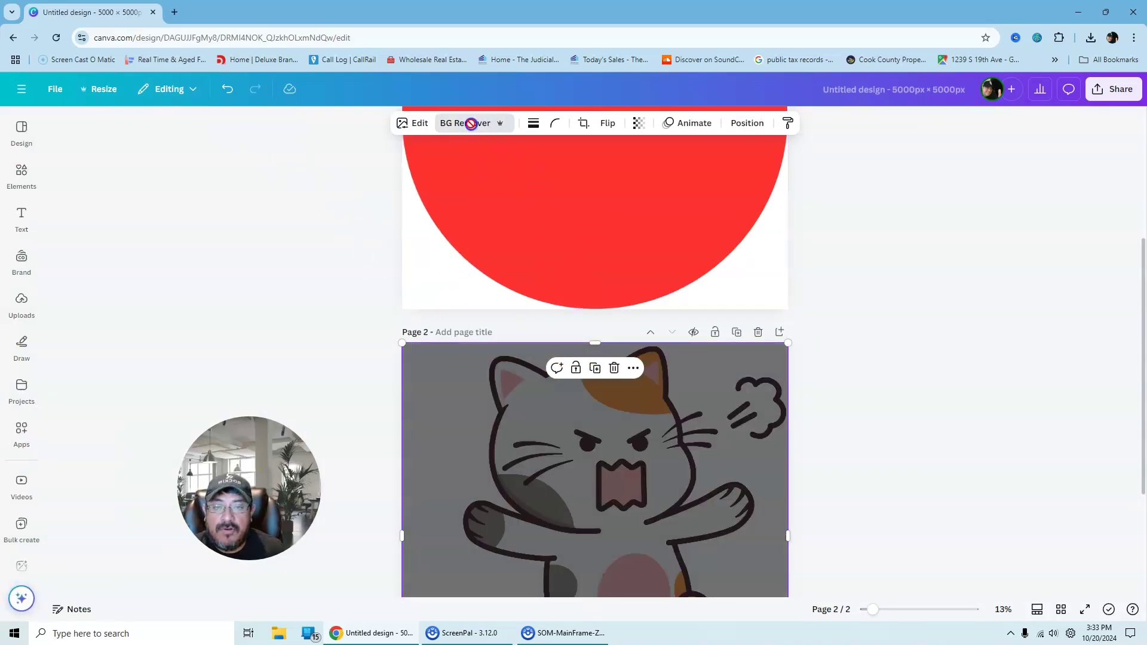
{"action": "scroll", "coordinate": [984, 291], "scroll_direction": "down", "scroll_amount": 2}
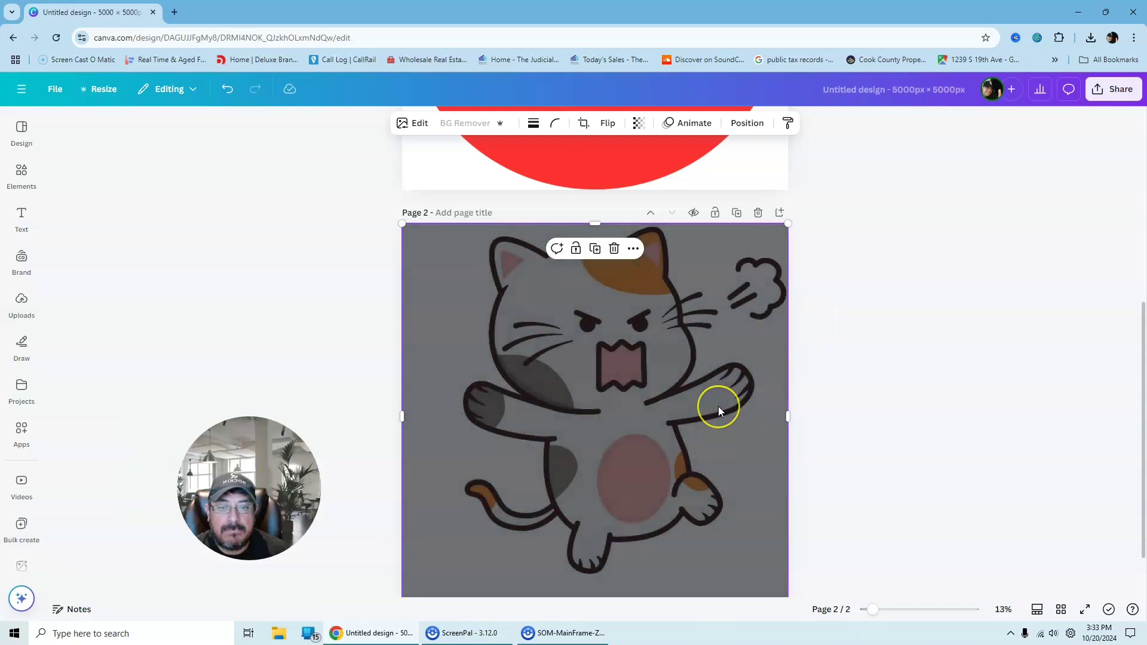
{"action": "left_click", "coordinate": [690, 417]}
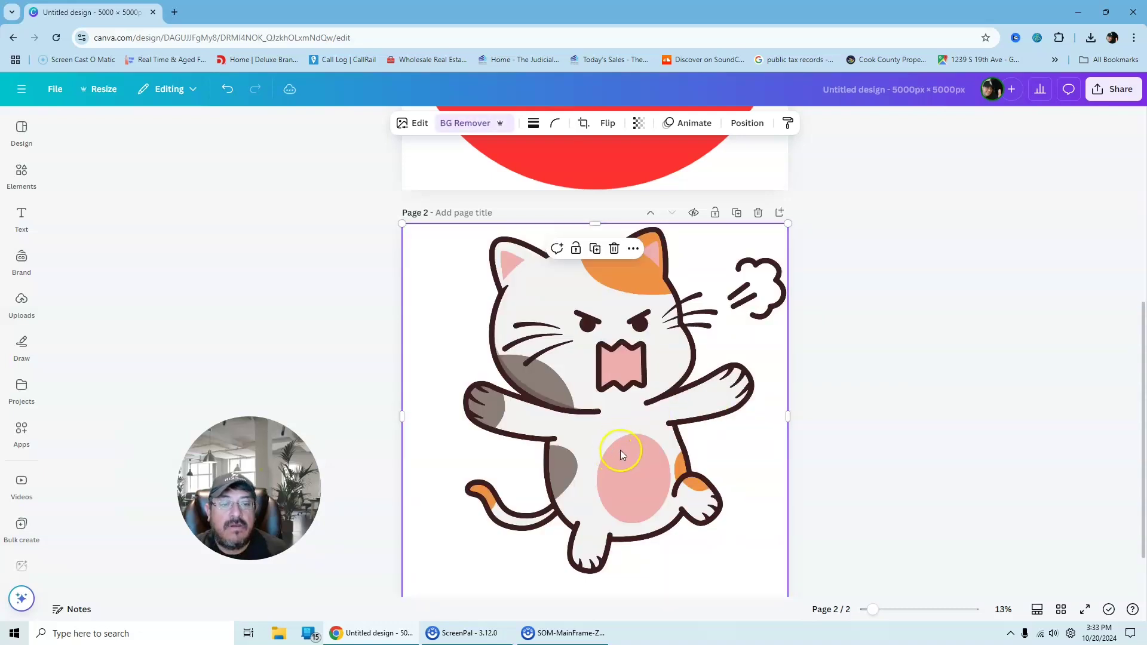
Step: Move the cat image from page 2 onto the red circle on page 1, and delete the emptied page 2
{"action": "left_click_drag", "start_coordinate": [660, 422], "coordinate": [603, 98]}
{"action": "scroll", "coordinate": [639, 486], "scroll_direction": "up", "scroll_amount": 5}
{"action": "left_click_drag", "start_coordinate": [738, 482], "coordinate": [778, 402]}
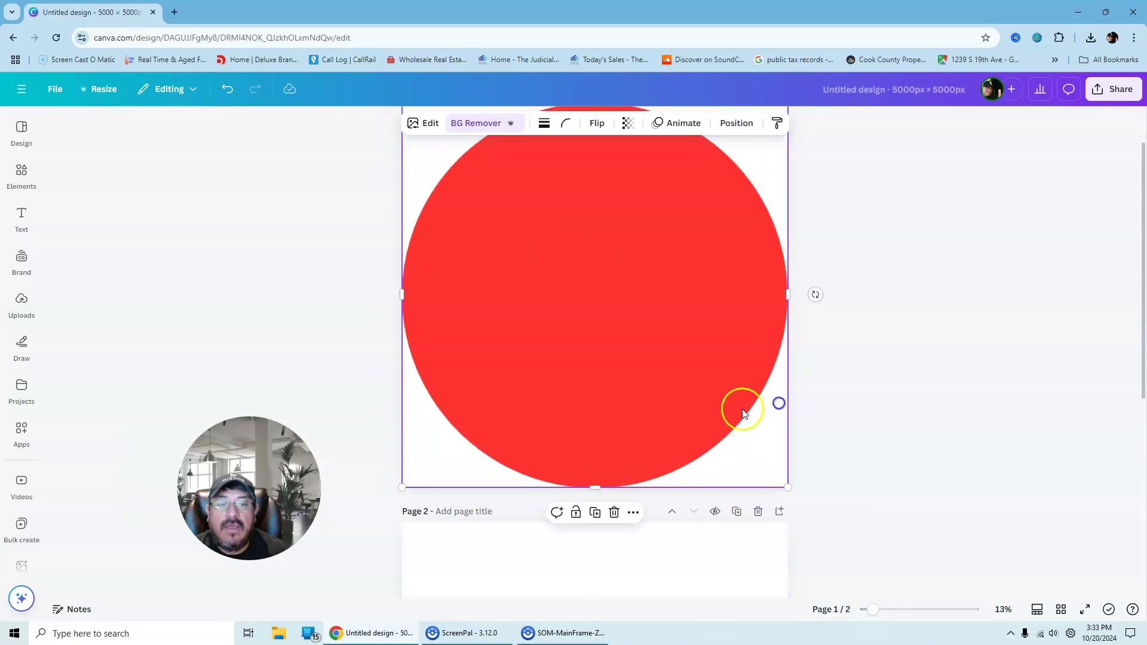
{"action": "scroll", "coordinate": [935, 328], "scroll_direction": "down", "scroll_amount": 2}
{"action": "scroll", "coordinate": [904, 364], "scroll_direction": "up", "scroll_amount": 3}
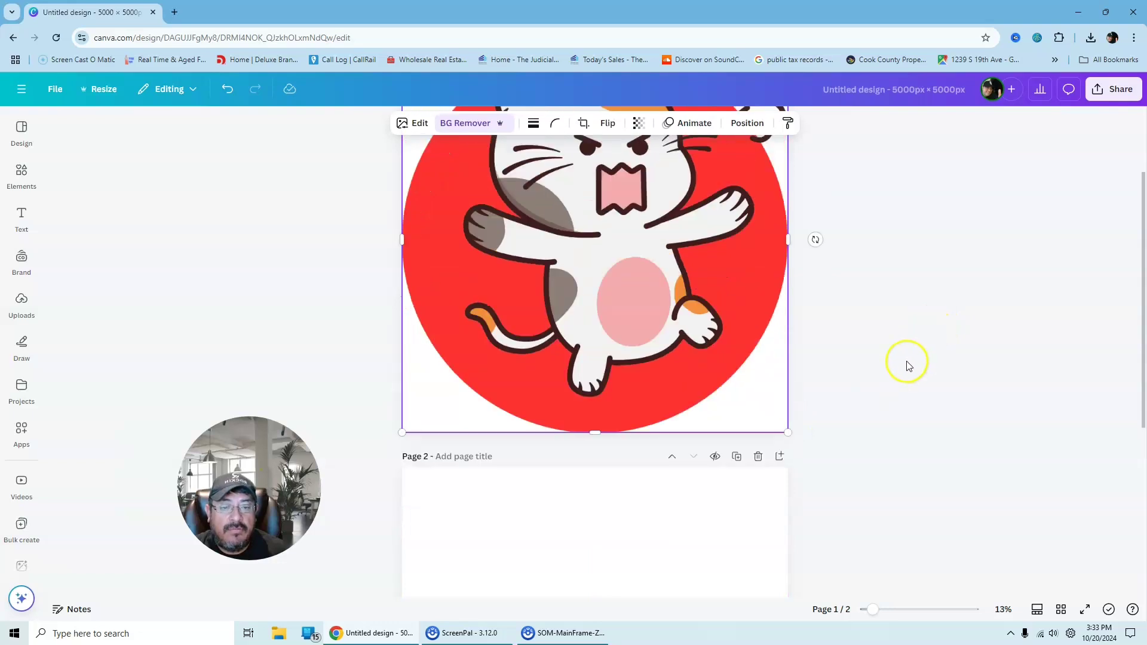
{"action": "left_click", "coordinate": [758, 573]}
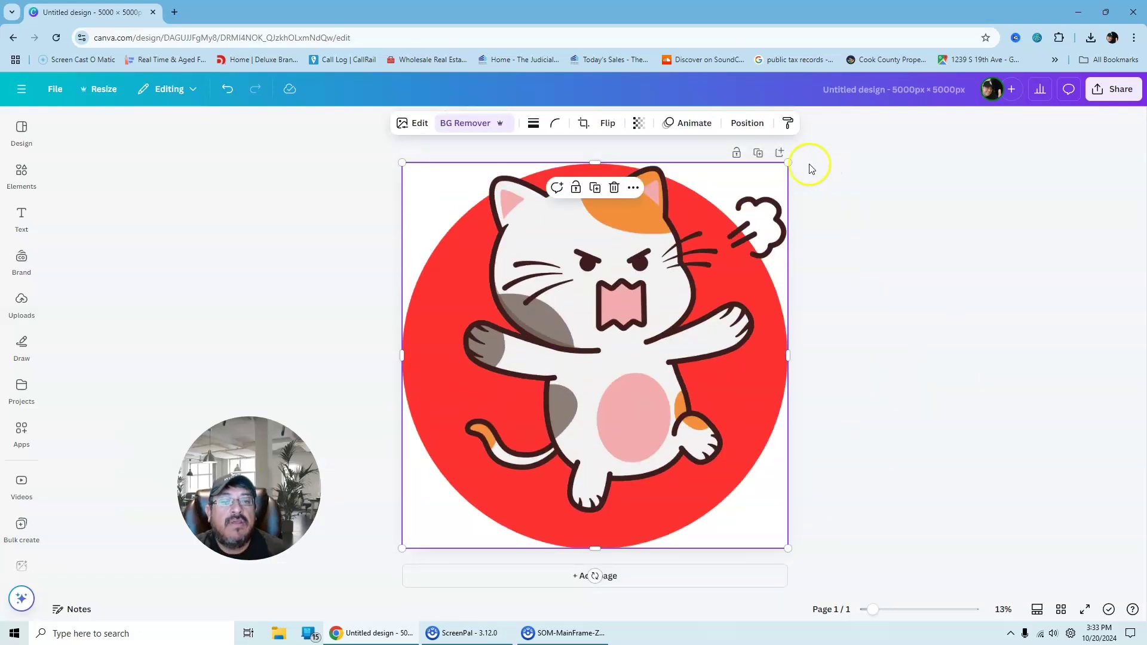
Step: Shrink the cat to about four fifths of the page width and place it over the left part of the red circle
{"action": "left_click_drag", "start_coordinate": [789, 160], "coordinate": [611, 342]}
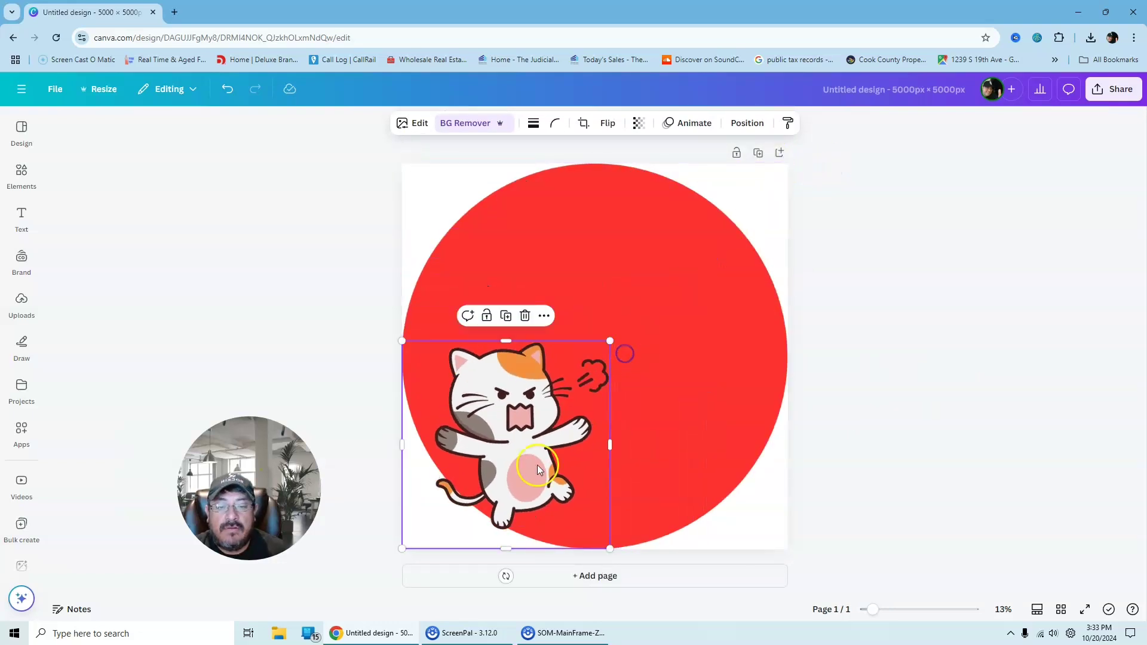
{"action": "left_click_drag", "start_coordinate": [537, 465], "coordinate": [535, 371]}
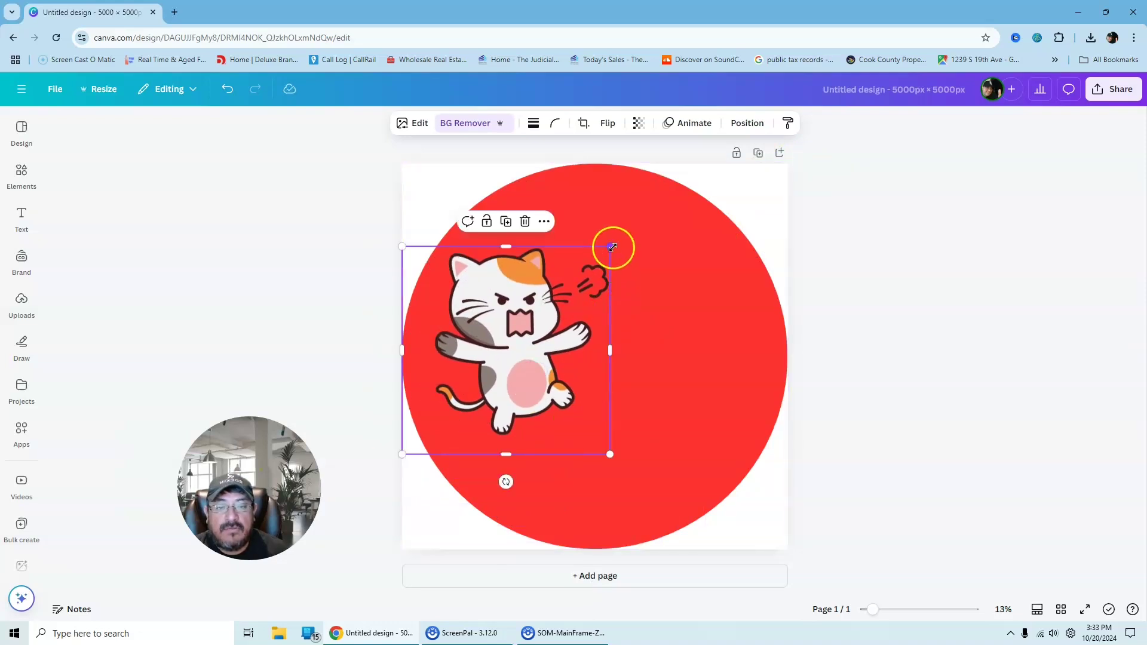
{"action": "left_click_drag", "start_coordinate": [611, 247], "coordinate": [753, 177]}
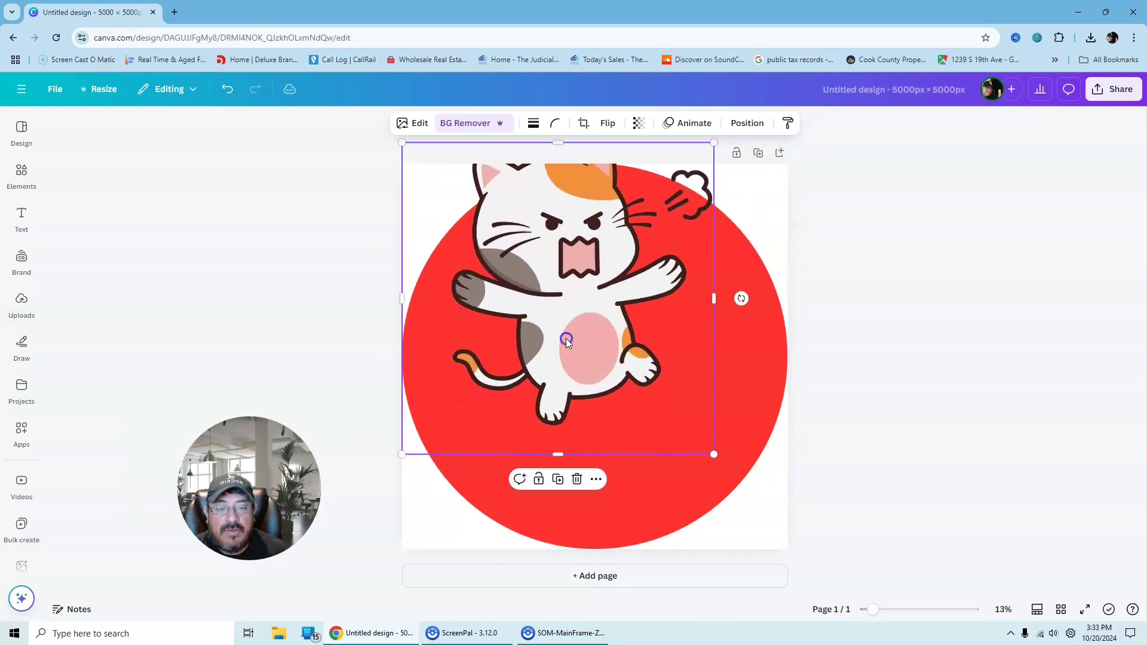
{"action": "left_click_drag", "start_coordinate": [566, 338], "coordinate": [539, 422]}
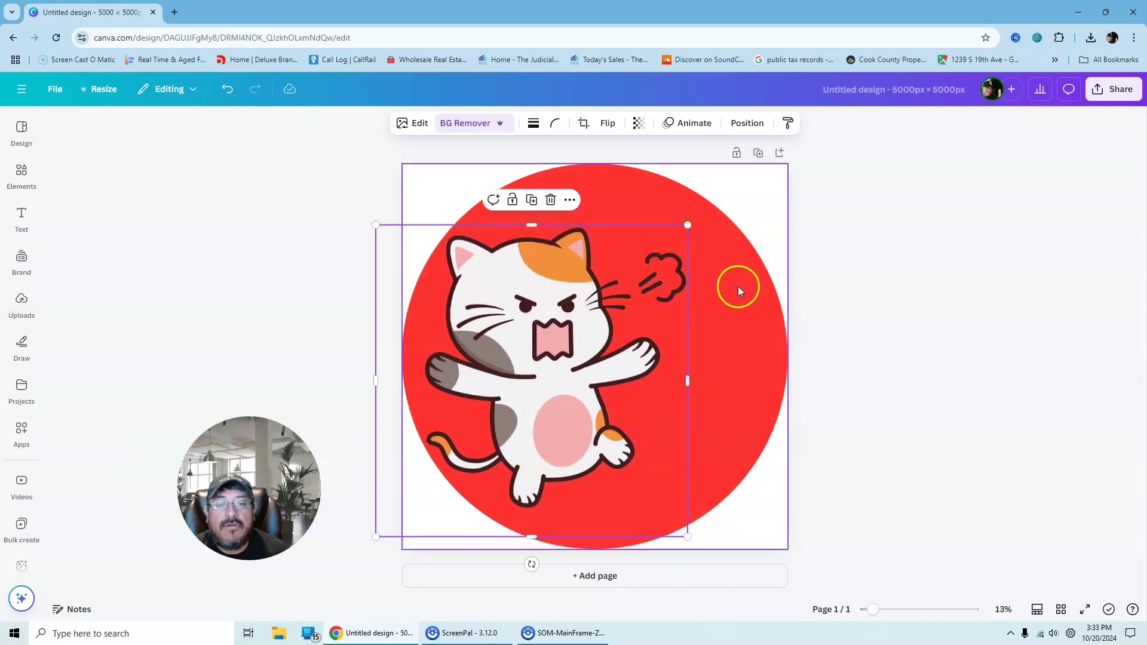
{"action": "left_click", "coordinate": [898, 233]}
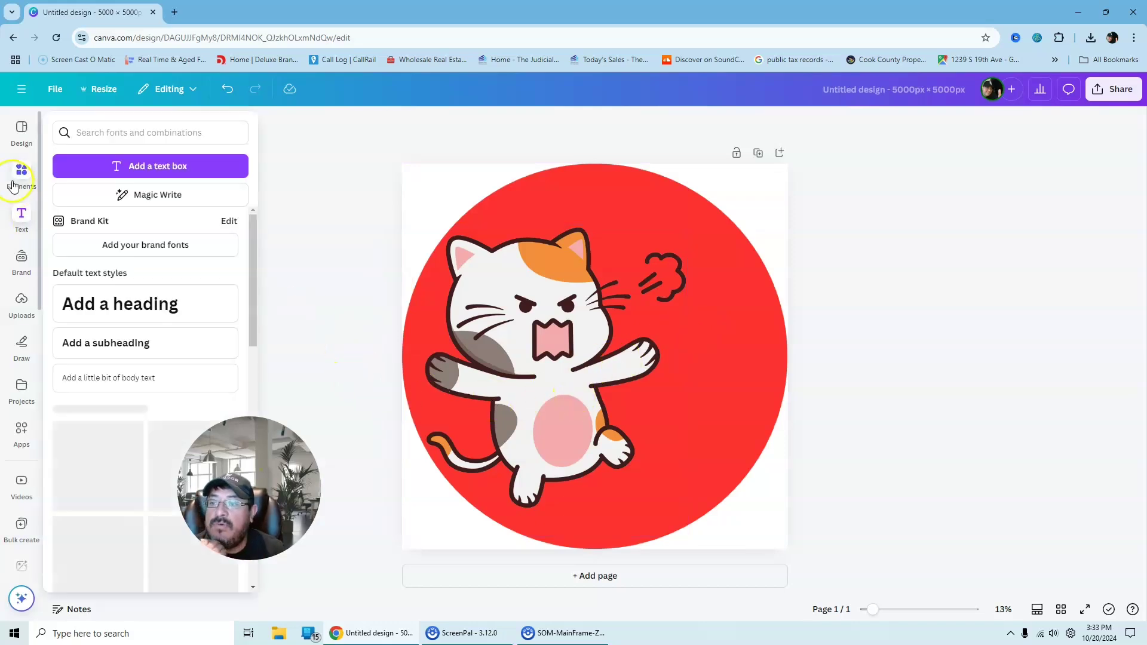
Step: Search the elements library for "Silhouette city" graphics
{"action": "left_click", "coordinate": [19, 180]}
{"action": "left_click", "coordinate": [121, 128]}
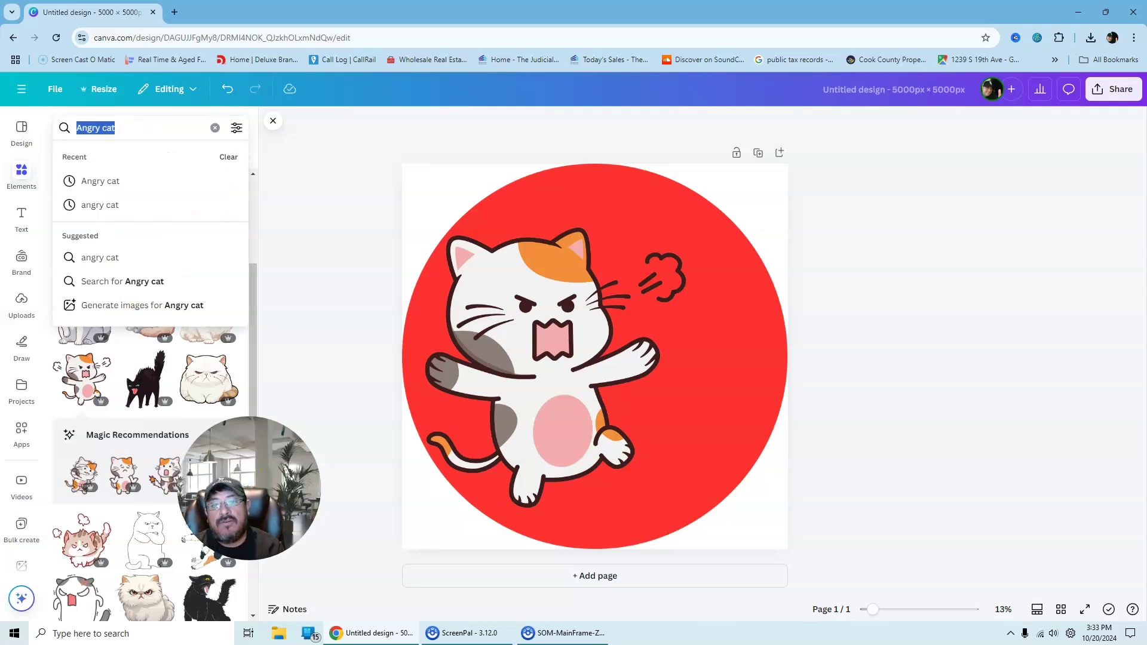
{"action": "type", "text": "s"}
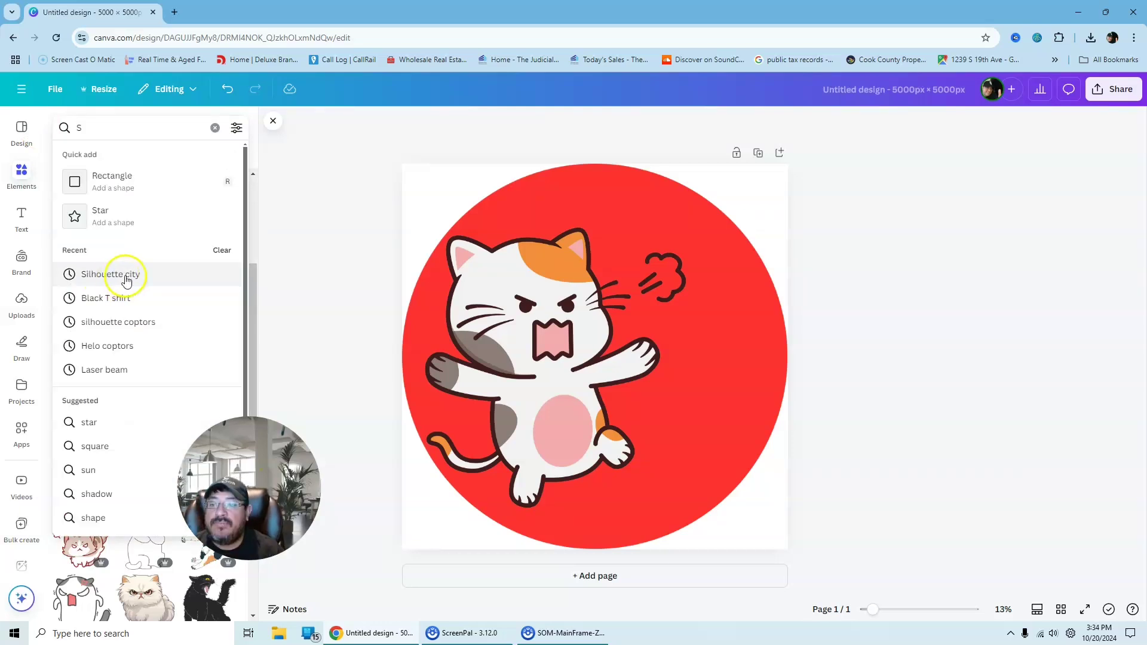
{"action": "left_click", "coordinate": [126, 274]}
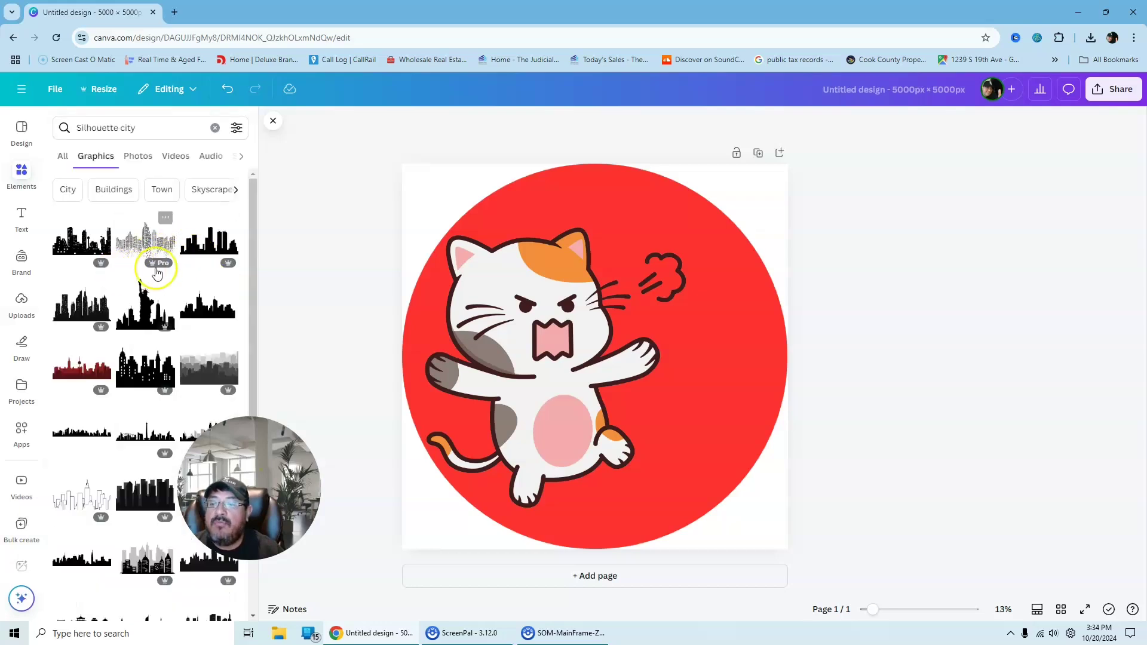
Step: Browse the city silhouettes and add the solid black skyline with a tall spired tower to the page
{"action": "scroll", "coordinate": [226, 251], "scroll_direction": "down", "scroll_amount": 4}
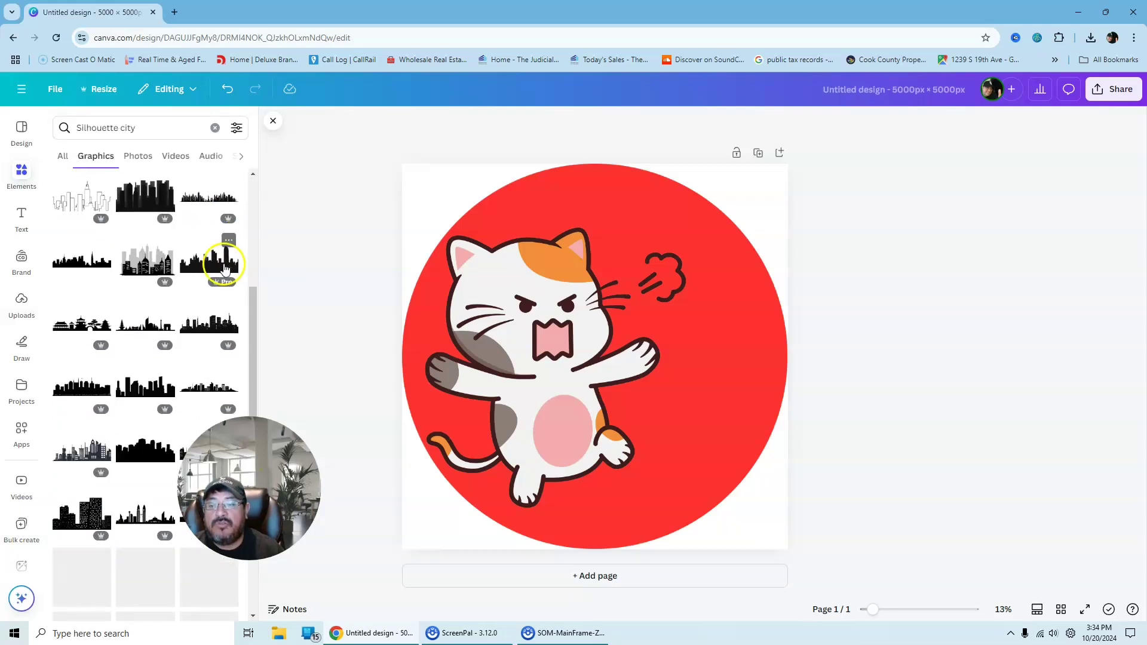
{"action": "scroll", "coordinate": [224, 275], "scroll_direction": "down", "scroll_amount": 2}
{"action": "scroll", "coordinate": [234, 298], "scroll_direction": "up", "scroll_amount": 6}
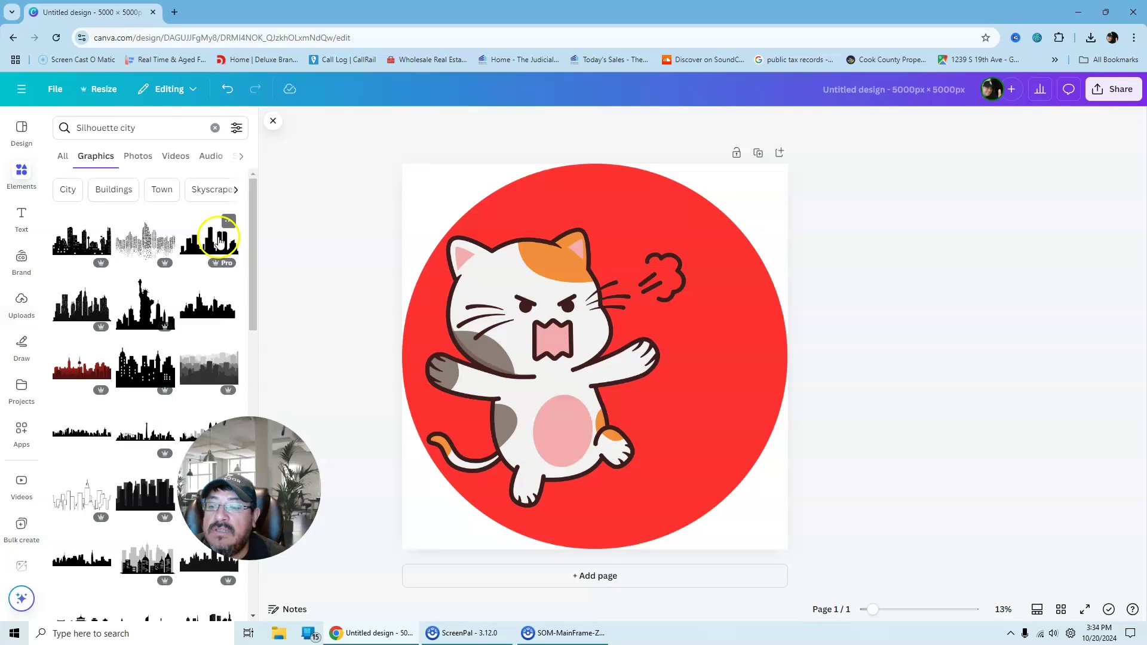
{"action": "left_click", "coordinate": [203, 311]}
Step: Enlarge the black skyline to span the page width and set it along the bottom edge, overlapping the cat's legs
{"action": "left_click_drag", "start_coordinate": [632, 365], "coordinate": [662, 390]}
{"action": "left_click_drag", "start_coordinate": [551, 421], "coordinate": [418, 515]}
{"action": "left_click", "coordinate": [679, 487]}
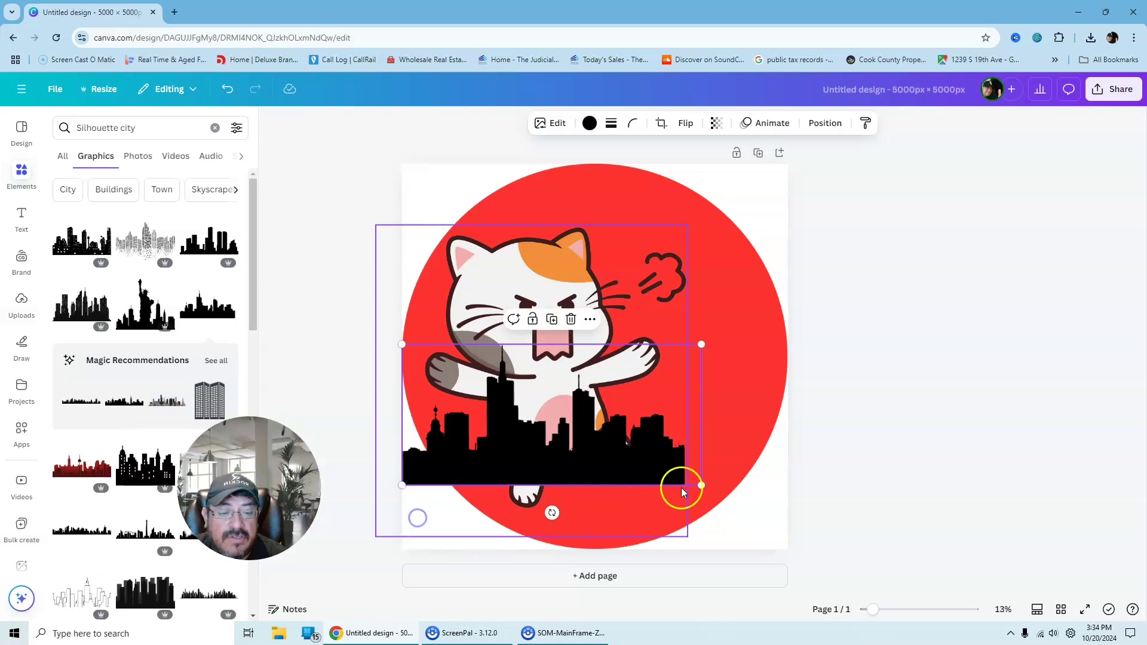
{"action": "left_click_drag", "start_coordinate": [705, 486], "coordinate": [803, 565]}
{"action": "mouse_move", "coordinate": [643, 458]}
{"action": "left_mouse_down"}
{"action": "mouse_move", "coordinate": [643, 478]}
{"action": "mouse_move", "coordinate": [641, 469]}
{"action": "left_mouse_up"}
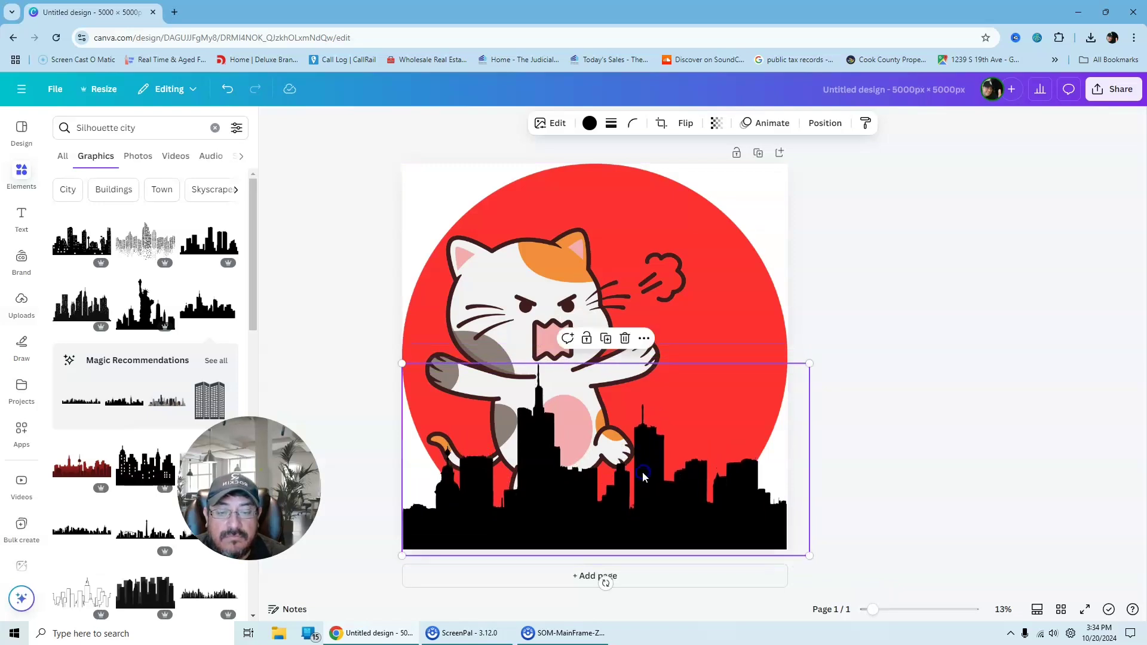
Step: Move the cat left until its outstretched paw meets the page's left edge, keeping its feet behind the skyline
{"action": "left_click", "coordinate": [909, 309]}
{"action": "left_click", "coordinate": [784, 392]}
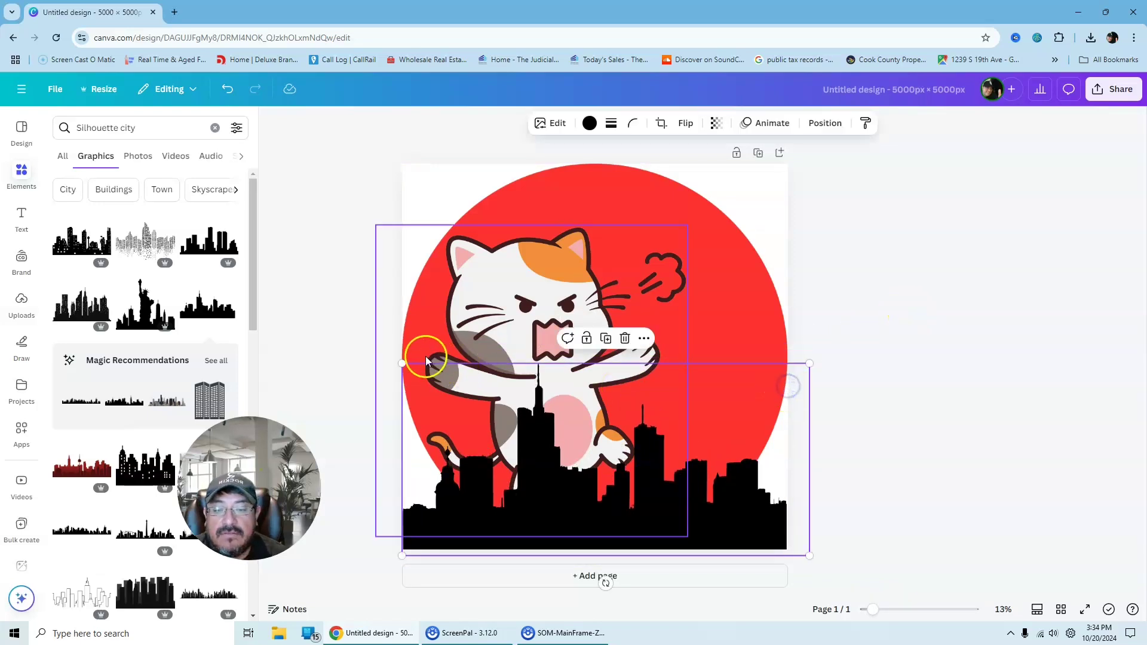
{"action": "left_click", "coordinate": [677, 282]}
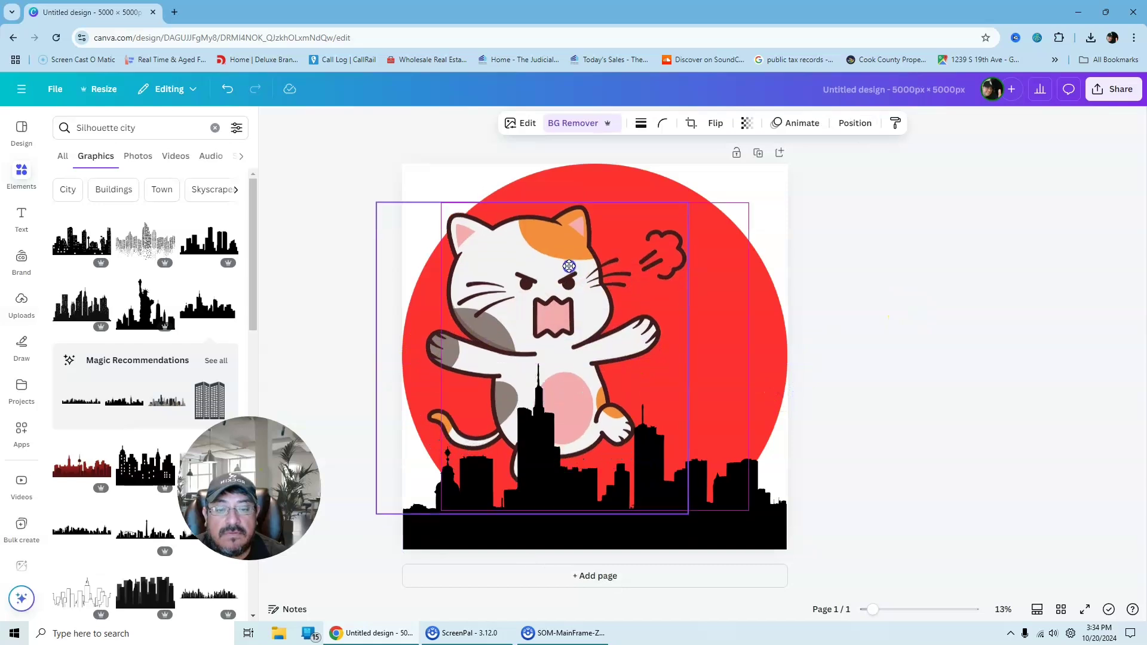
{"action": "left_click_drag", "start_coordinate": [567, 287], "coordinate": [545, 288]}
{"action": "left_click", "coordinate": [947, 170]}
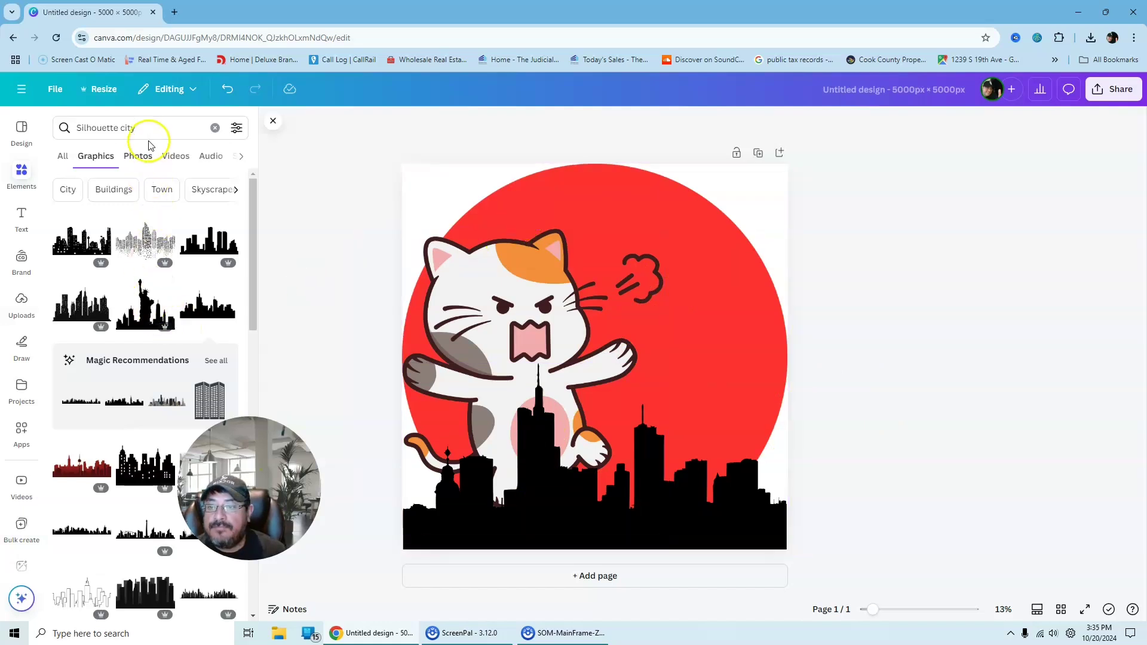
Step: Search the elements library for "Helicopter" and show all matching graphics
{"action": "left_click", "coordinate": [160, 130]}
{"action": "type", "text": "Hel"}
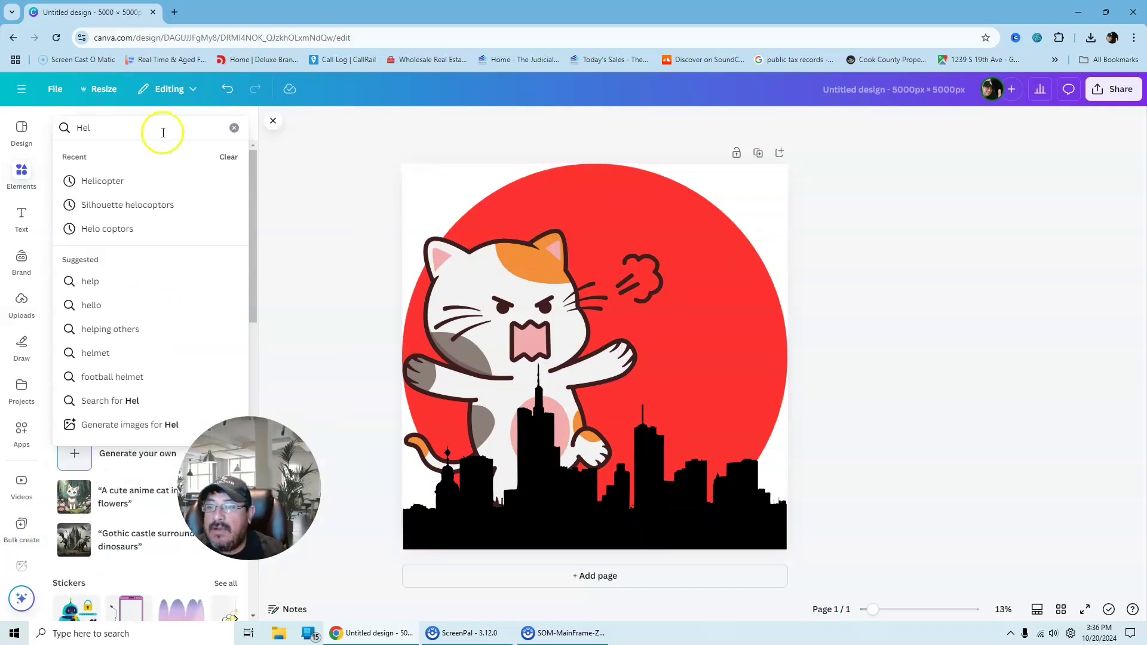
{"action": "left_click", "coordinate": [112, 180]}
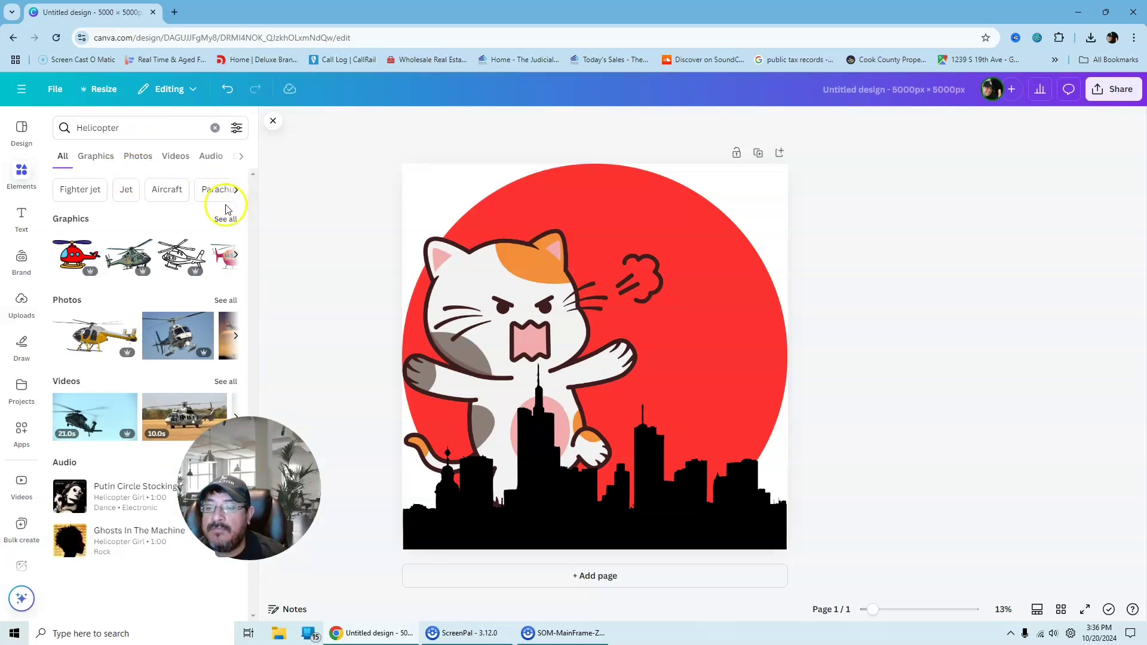
{"action": "left_click", "coordinate": [228, 220]}
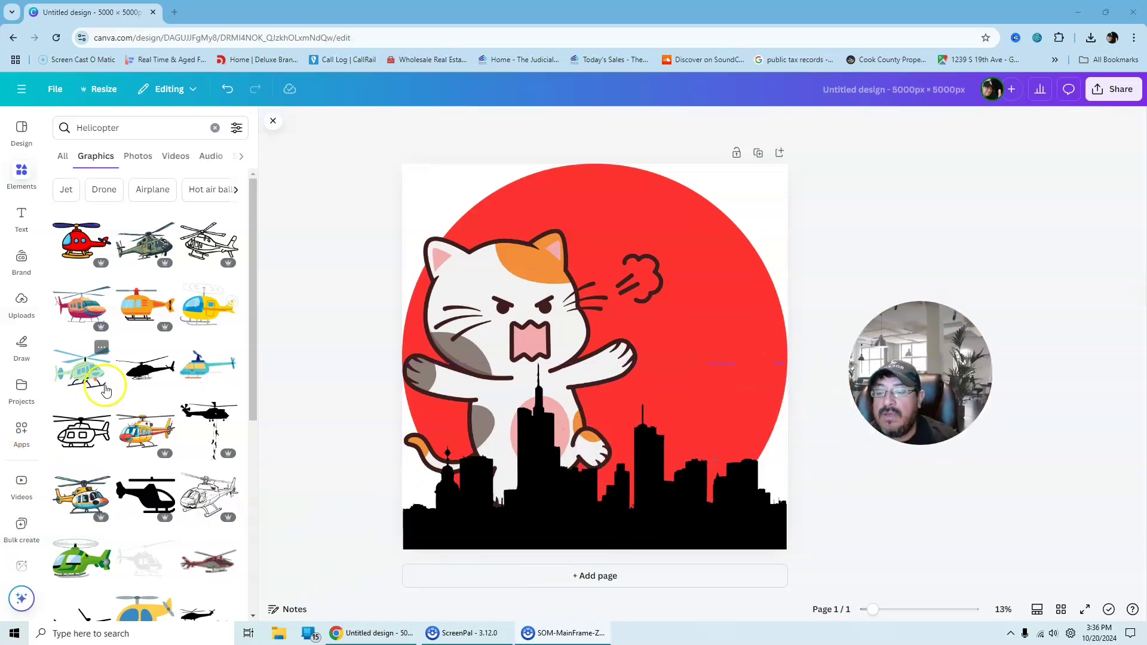
Step: Add the black helicopter silhouette, shrink it to about a sixth of the page width, and duplicate it for a helicopter on each side of the cat
{"action": "left_click", "coordinate": [139, 371]}
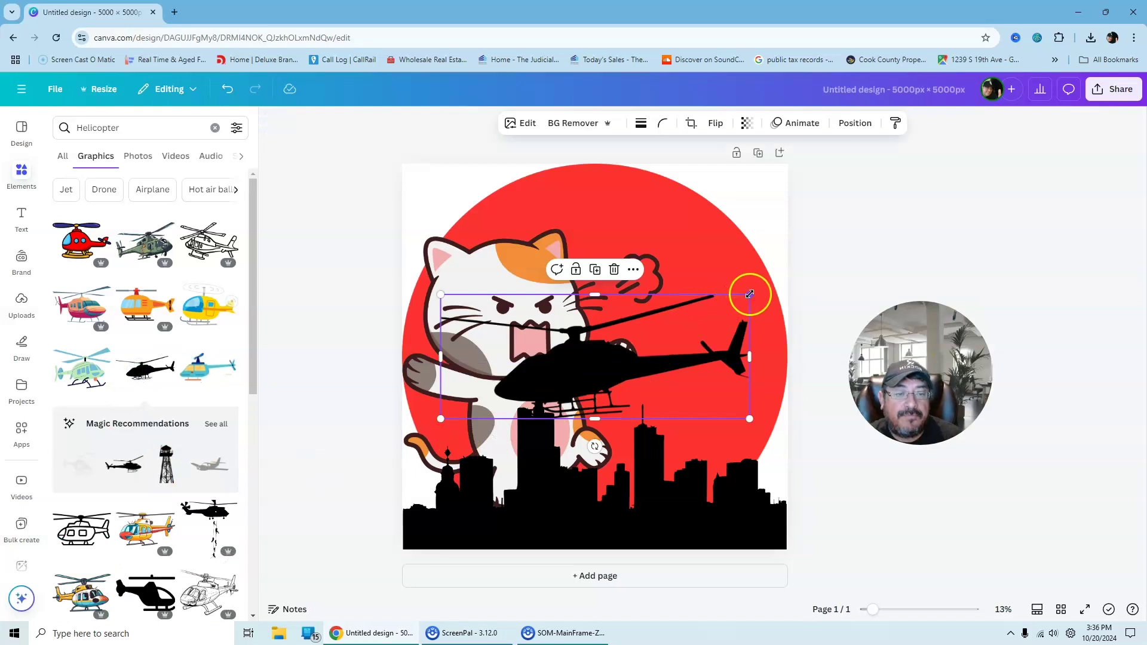
{"action": "left_click_drag", "start_coordinate": [750, 295], "coordinate": [435, 421]}
{"action": "left_click", "coordinate": [688, 282]}
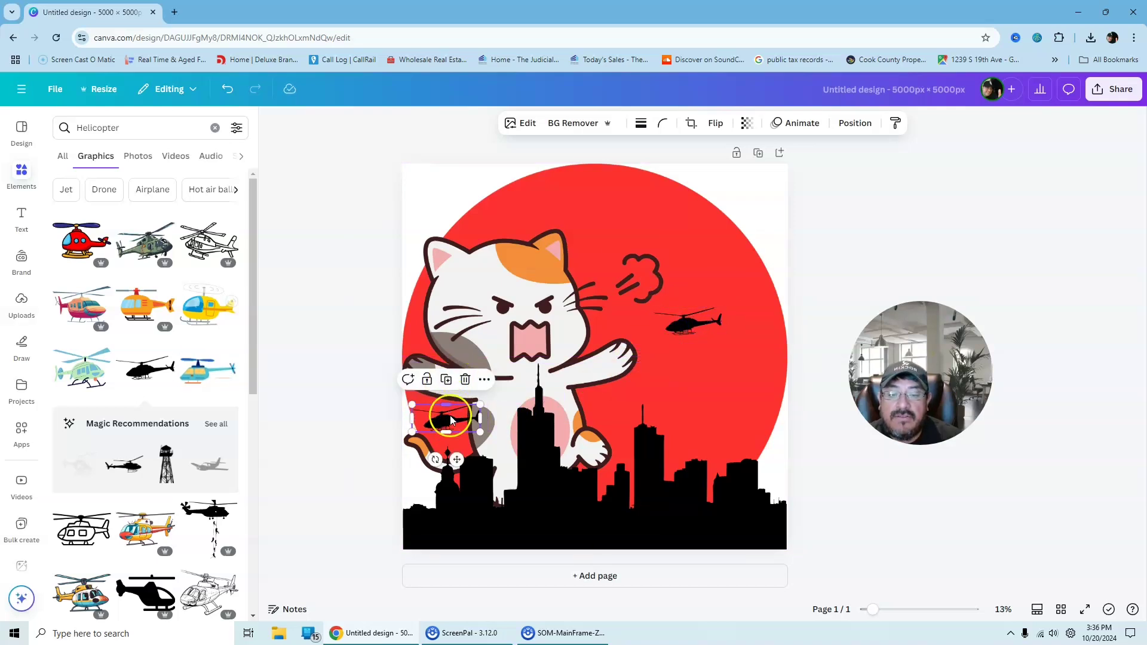
Step: Flip the helicopter beside the cat's tail horizontally and shrink it to about an eighth of the page width
{"action": "left_click", "coordinate": [712, 123]}
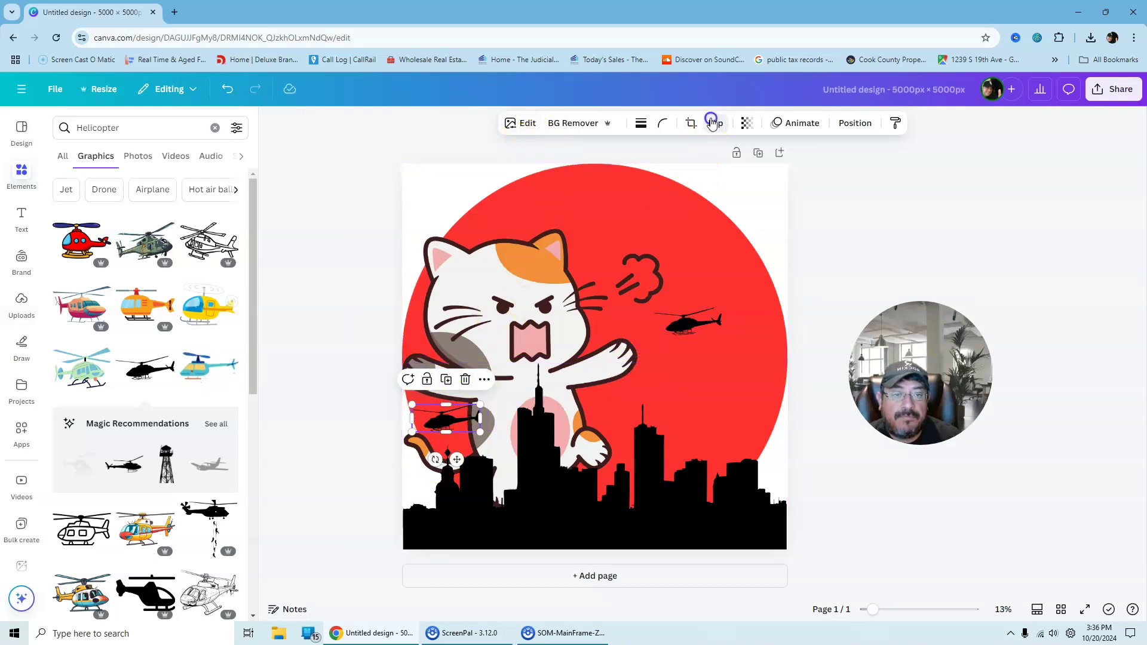
{"action": "left_click", "coordinate": [717, 154]}
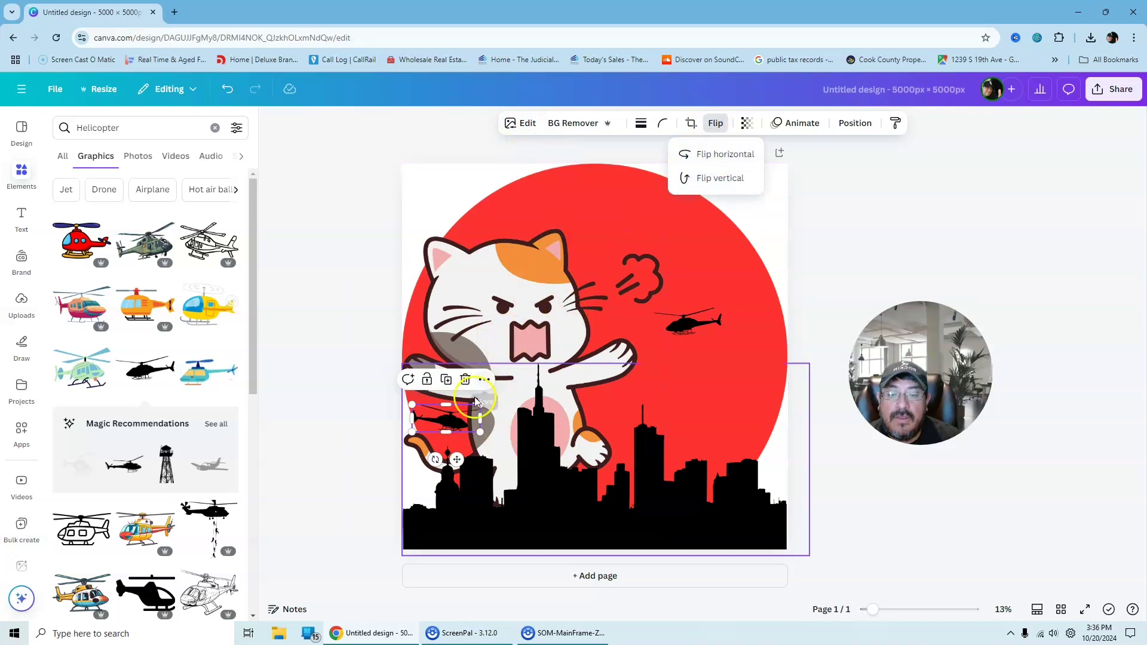
{"action": "left_click_drag", "start_coordinate": [478, 404], "coordinate": [448, 418]}
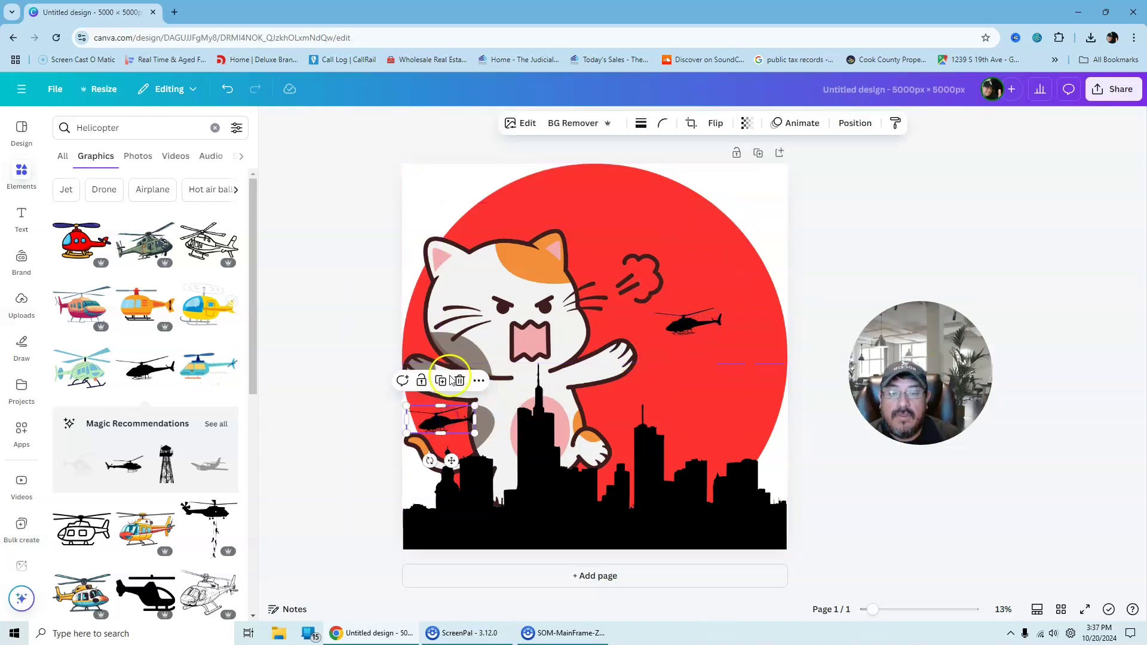
{"action": "left_click", "coordinate": [715, 123]}
{"action": "left_click", "coordinate": [713, 157]}
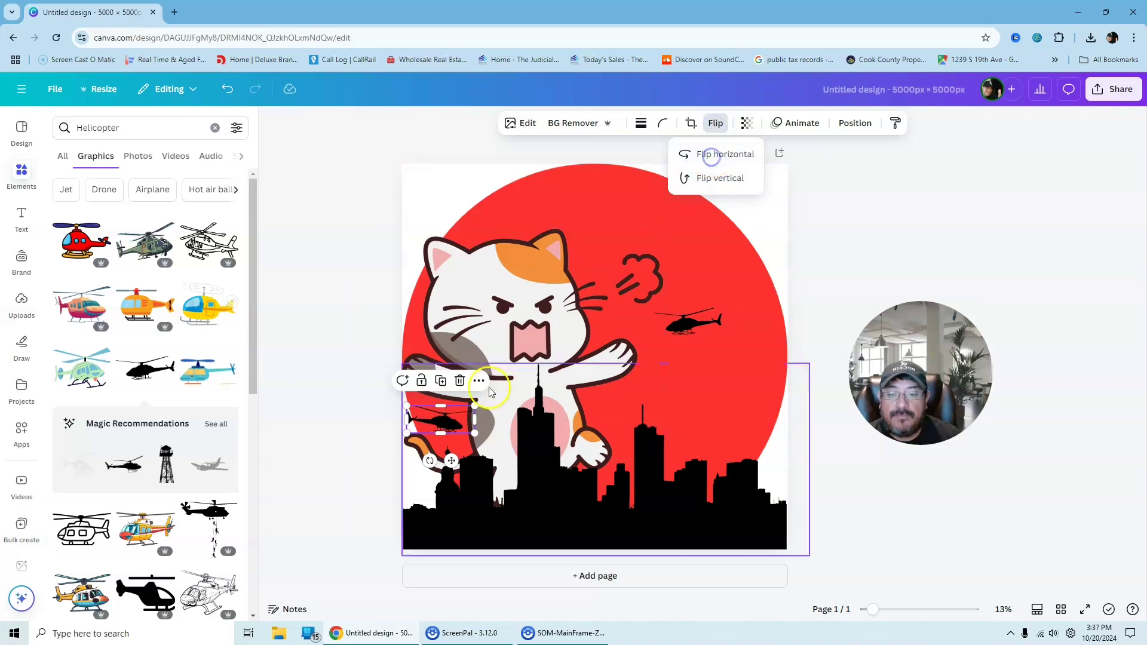
{"action": "left_click_drag", "start_coordinate": [475, 406], "coordinate": [445, 430]}
Step: Duplicate the helicopter on the circle's right side and place the copy above the puff, shrunk to about a tenth of the page width
{"action": "left_click", "coordinate": [693, 319]}
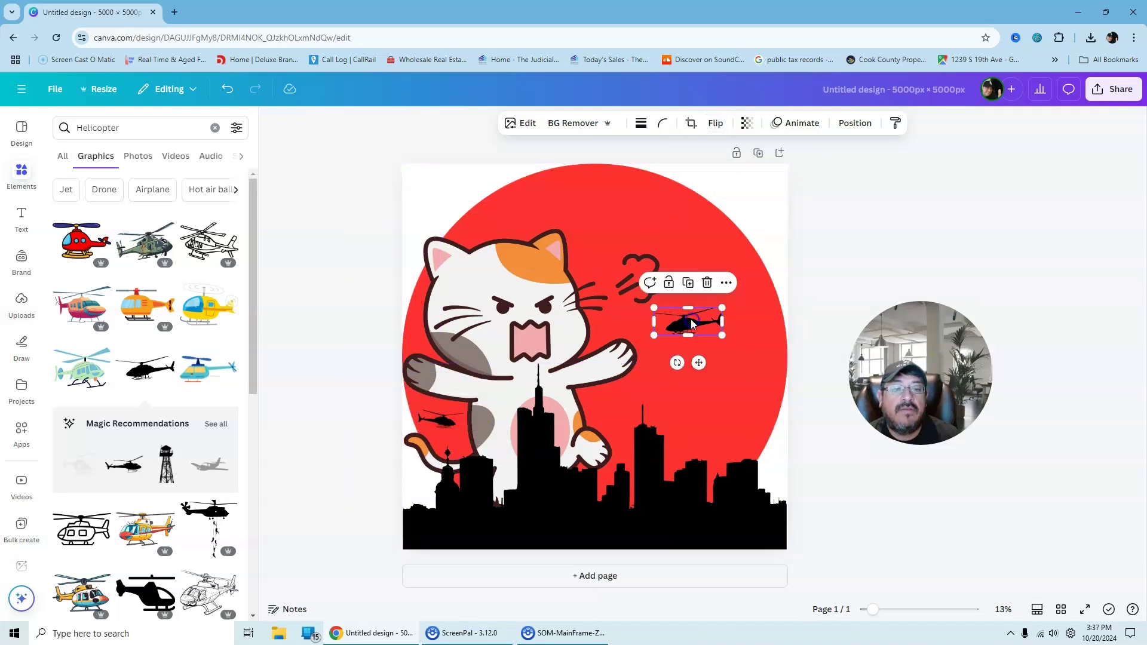
{"action": "left_click", "coordinate": [688, 283]}
{"action": "left_click_drag", "start_coordinate": [685, 322], "coordinate": [624, 231]}
{"action": "left_click", "coordinate": [721, 274]}
{"action": "left_click", "coordinate": [645, 229]}
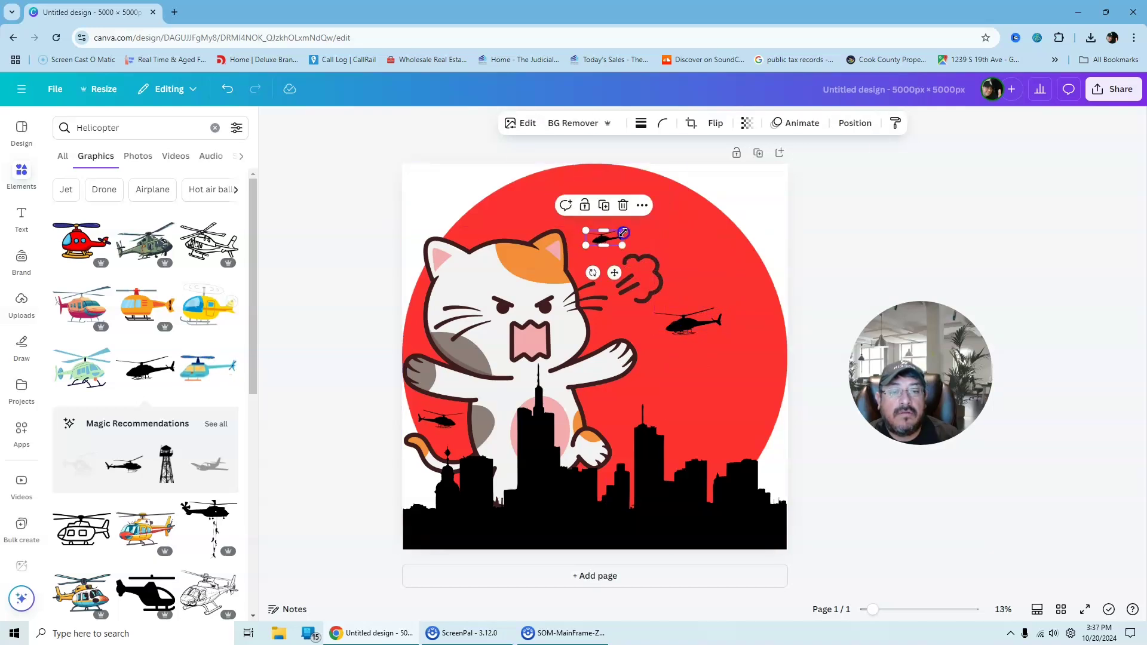
{"action": "left_click", "coordinate": [815, 208]}
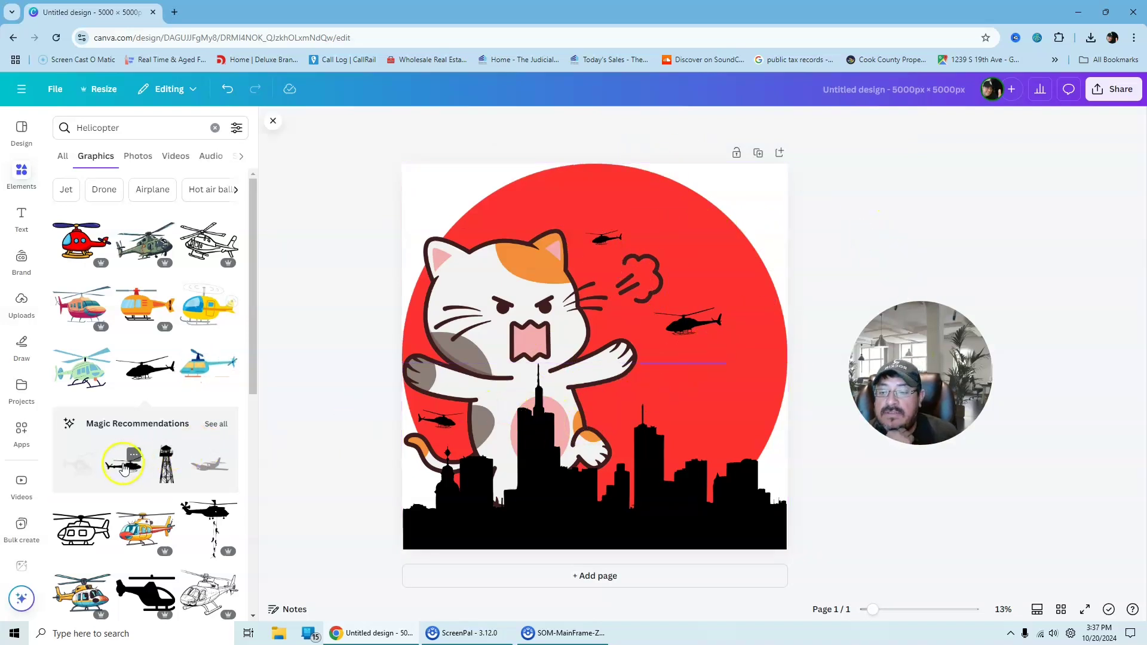
Step: Add the silhouette of a helicopter with people on a rope, shrunk to about a sixth of the page width, between the two tallest towers
{"action": "left_click", "coordinate": [218, 518]}
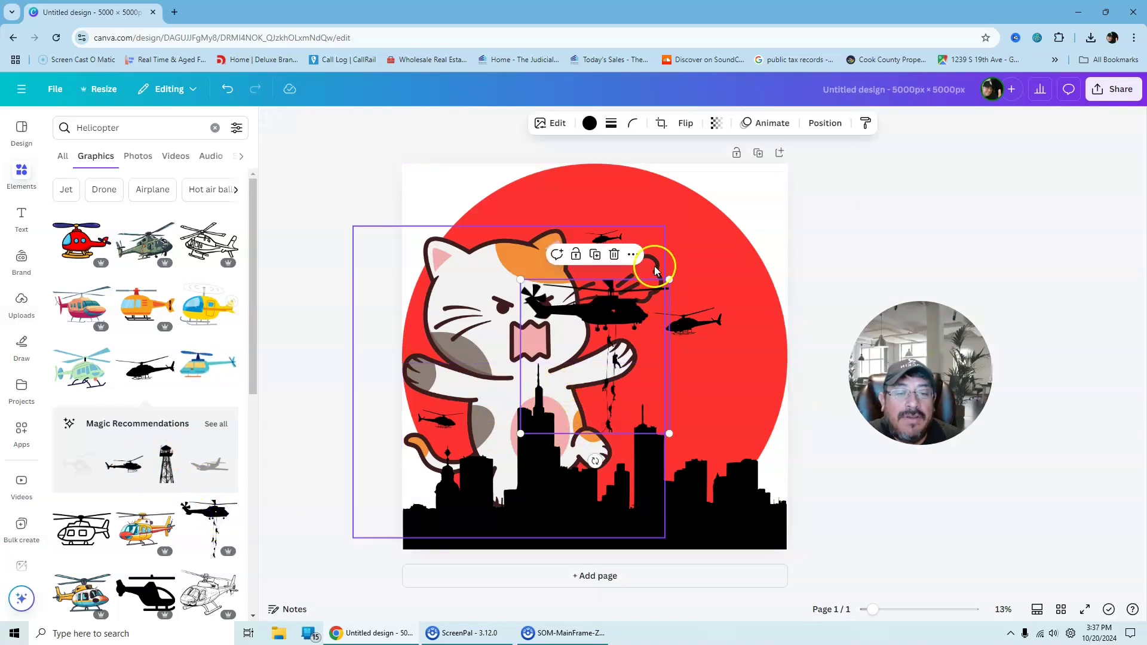
{"action": "left_click_drag", "start_coordinate": [671, 277], "coordinate": [625, 408]}
{"action": "left_click", "coordinate": [907, 232]}
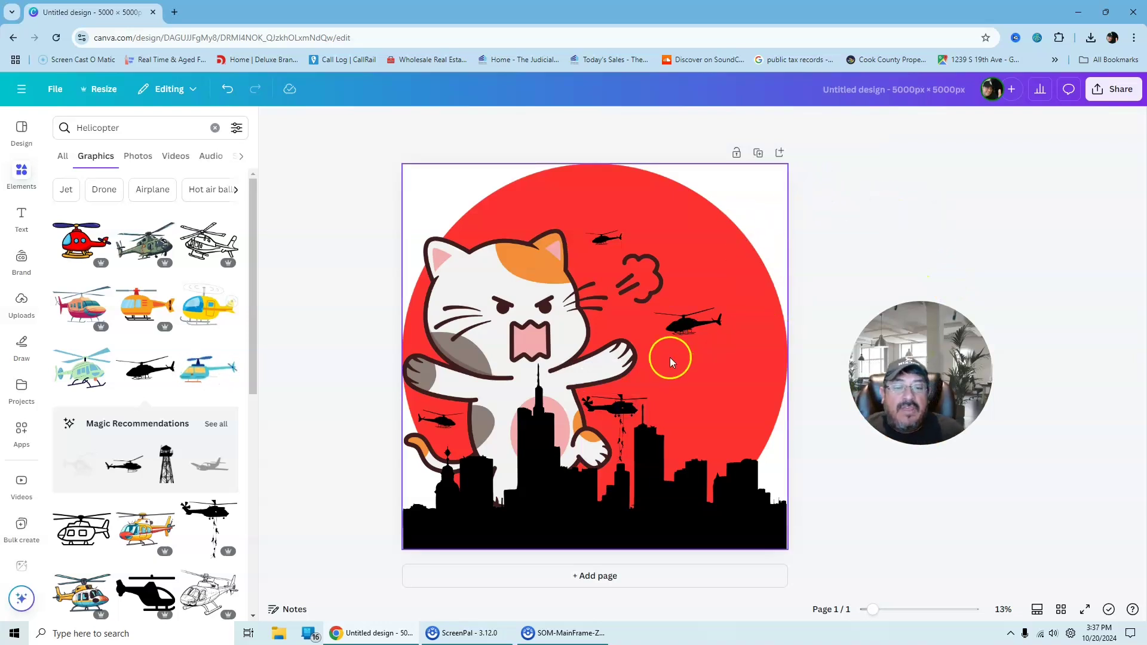
Step: Duplicate the right-hand helicopter, place the copy just above the skyline's right tower, and tilt it clockwise
{"action": "left_click", "coordinate": [687, 324]}
{"action": "left_click", "coordinate": [689, 283]}
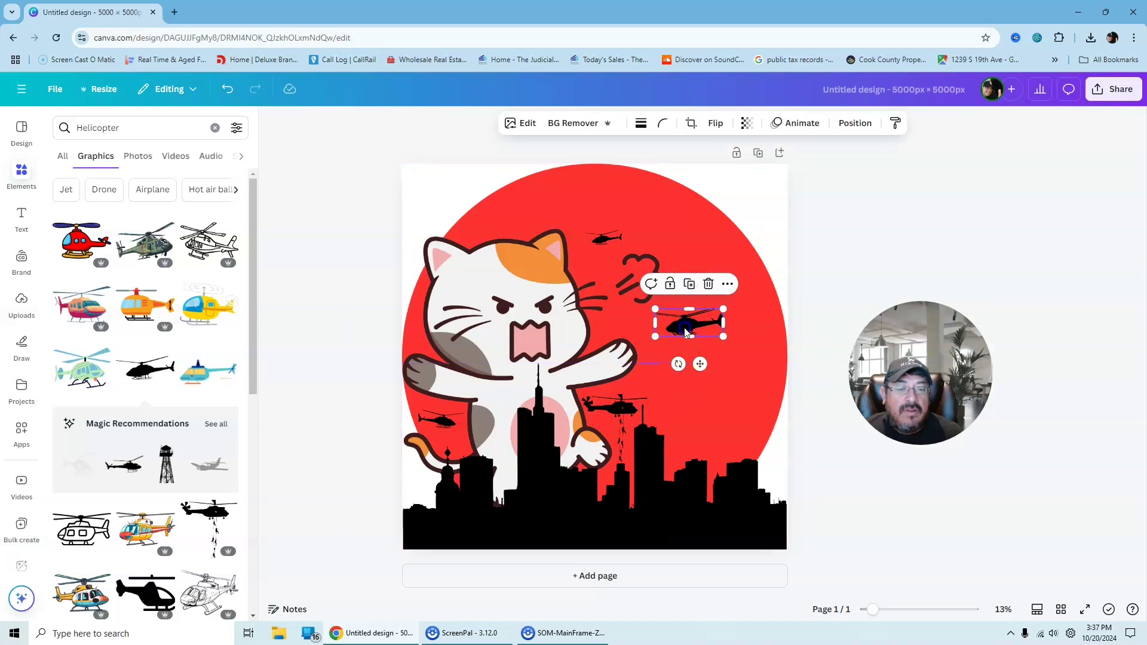
{"action": "left_click_drag", "start_coordinate": [693, 363], "coordinate": [677, 409]}
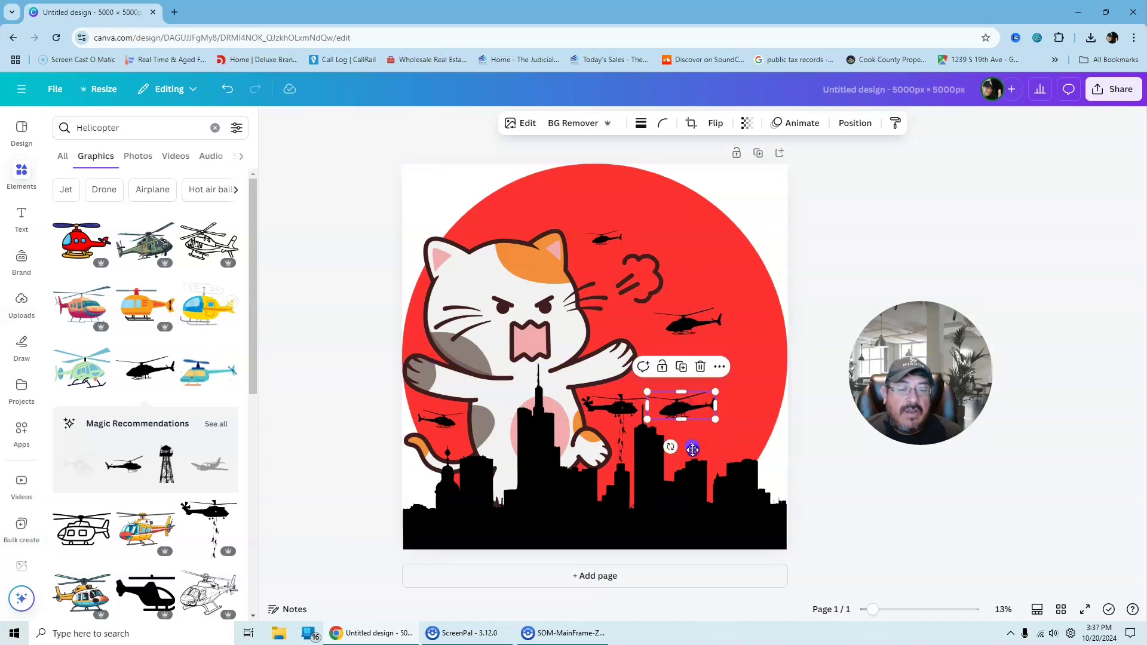
{"action": "left_click_drag", "start_coordinate": [671, 447], "coordinate": [640, 439]}
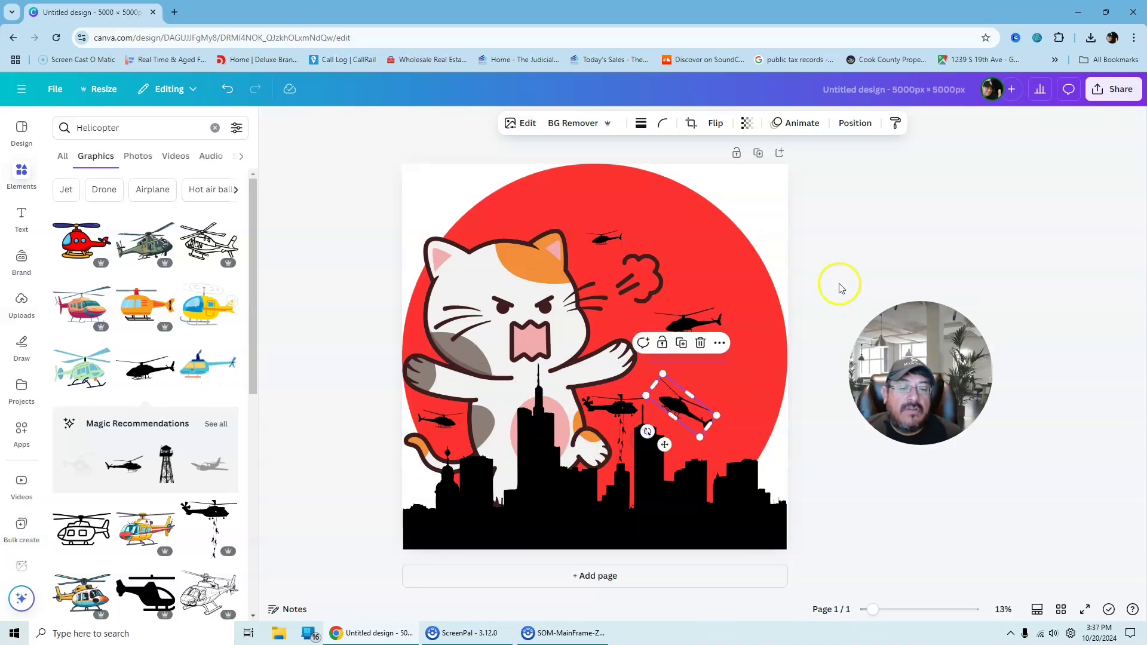
{"action": "left_click", "coordinate": [840, 281]}
Step: Search the elements library for "Laser beam" graphics
{"action": "left_click", "coordinate": [128, 123]}
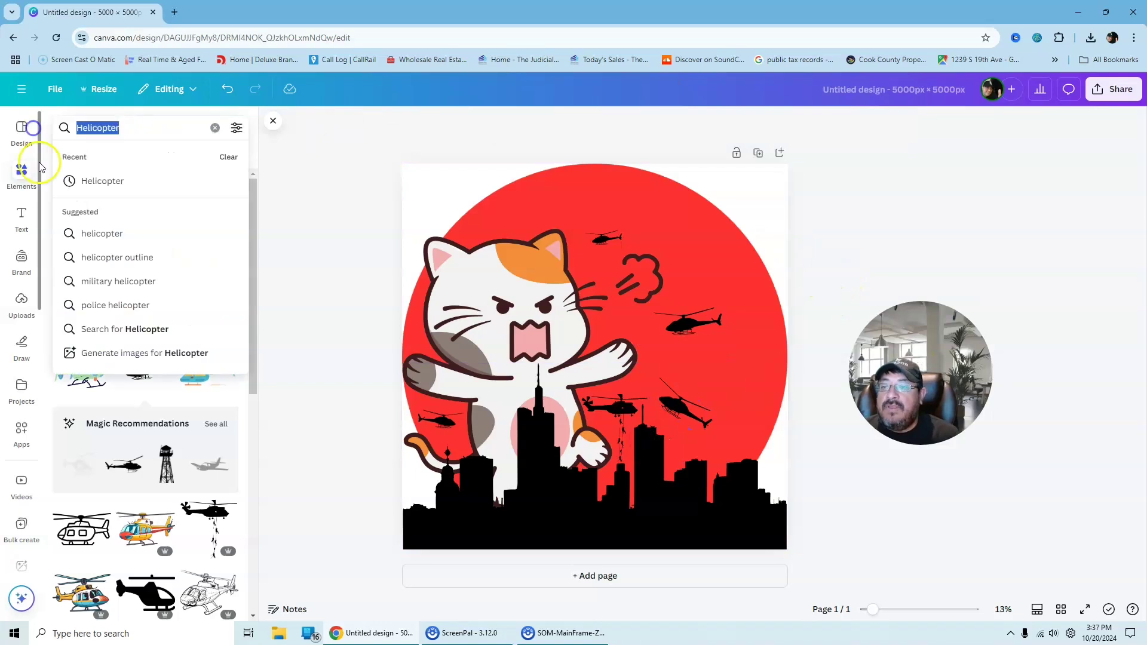
{"action": "type", "text": "Laser"}
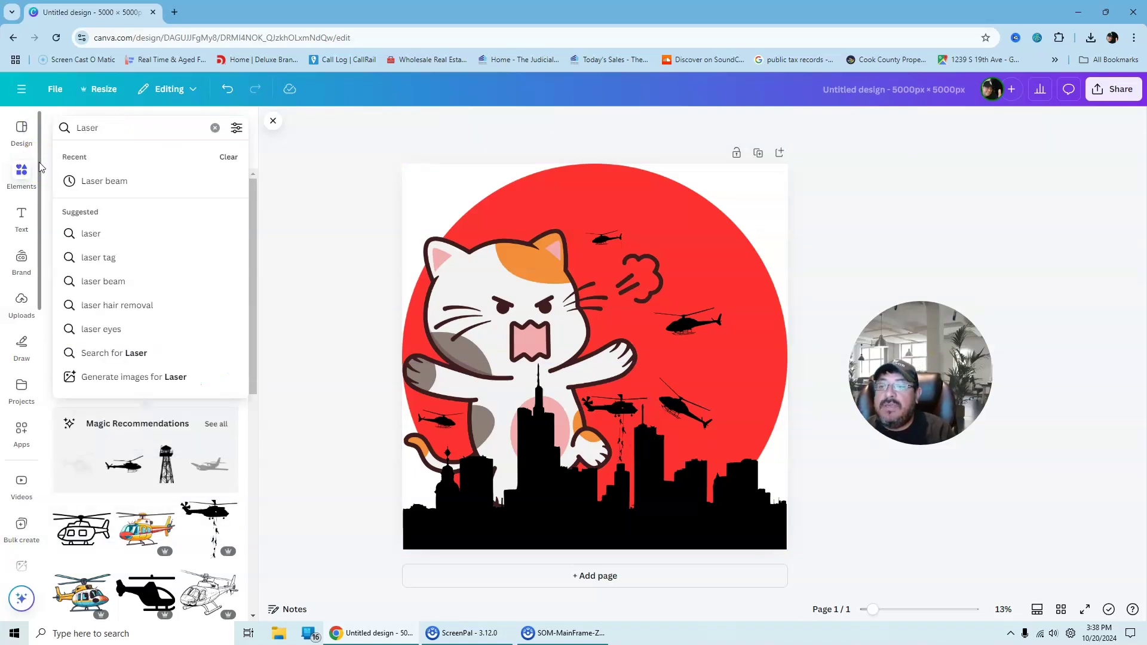
{"action": "left_click", "coordinate": [102, 181]}
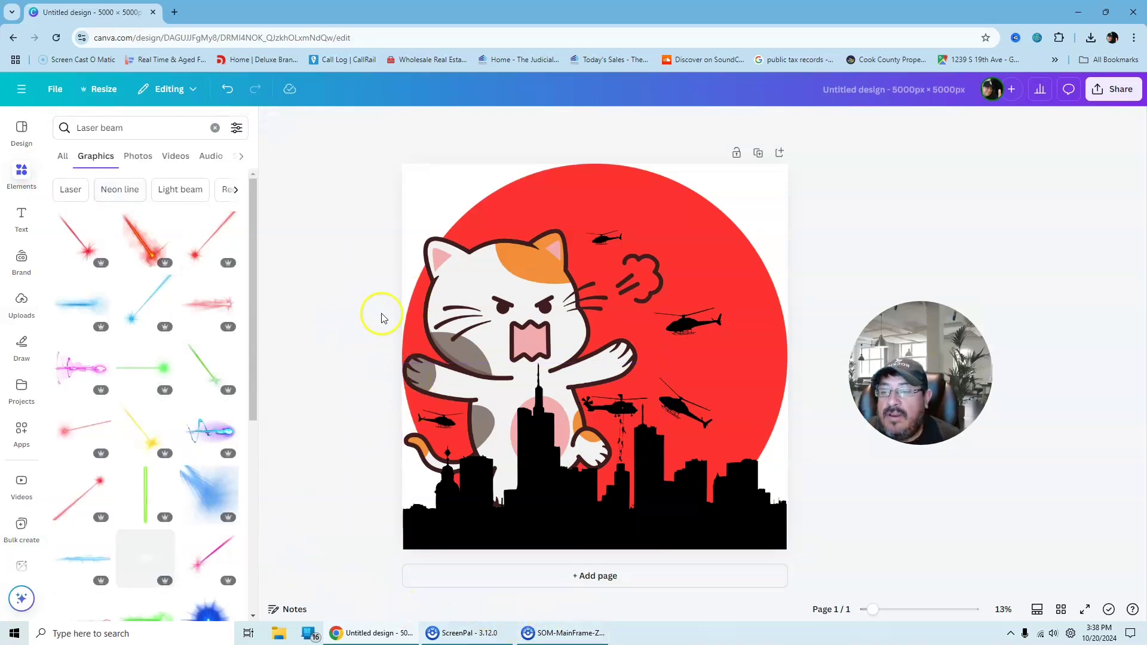
Step: Add the thin red laser beam with a starburst tip and shrink it to just under a third of the page width near the cat's face
{"action": "left_click", "coordinate": [85, 242]}
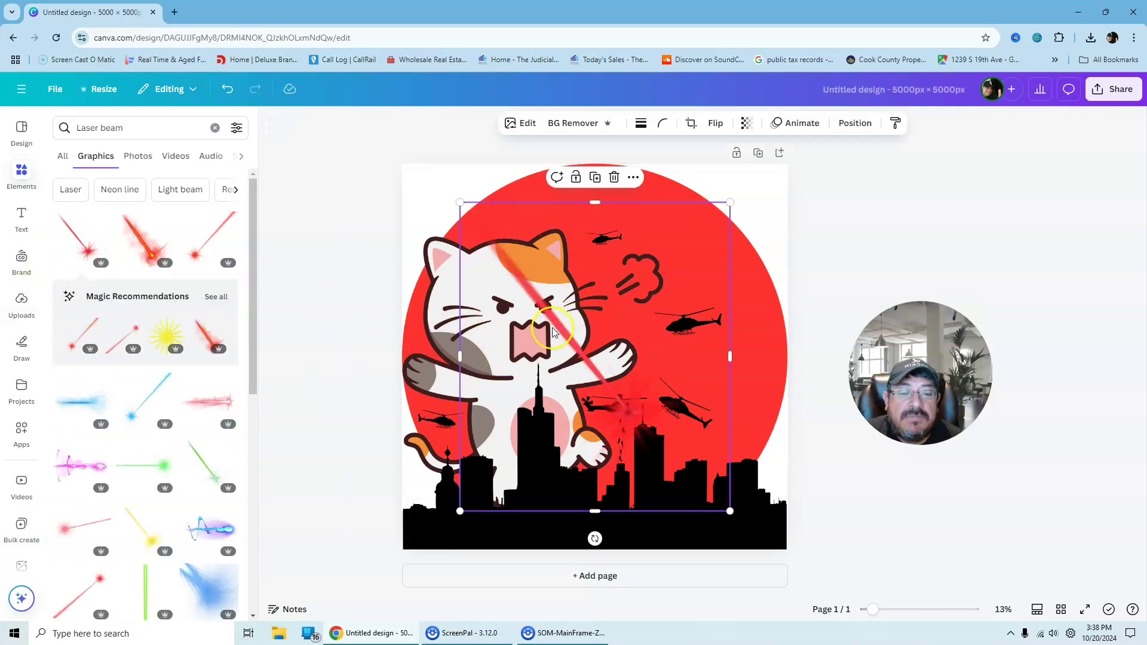
{"action": "left_click_drag", "start_coordinate": [558, 333], "coordinate": [631, 367]}
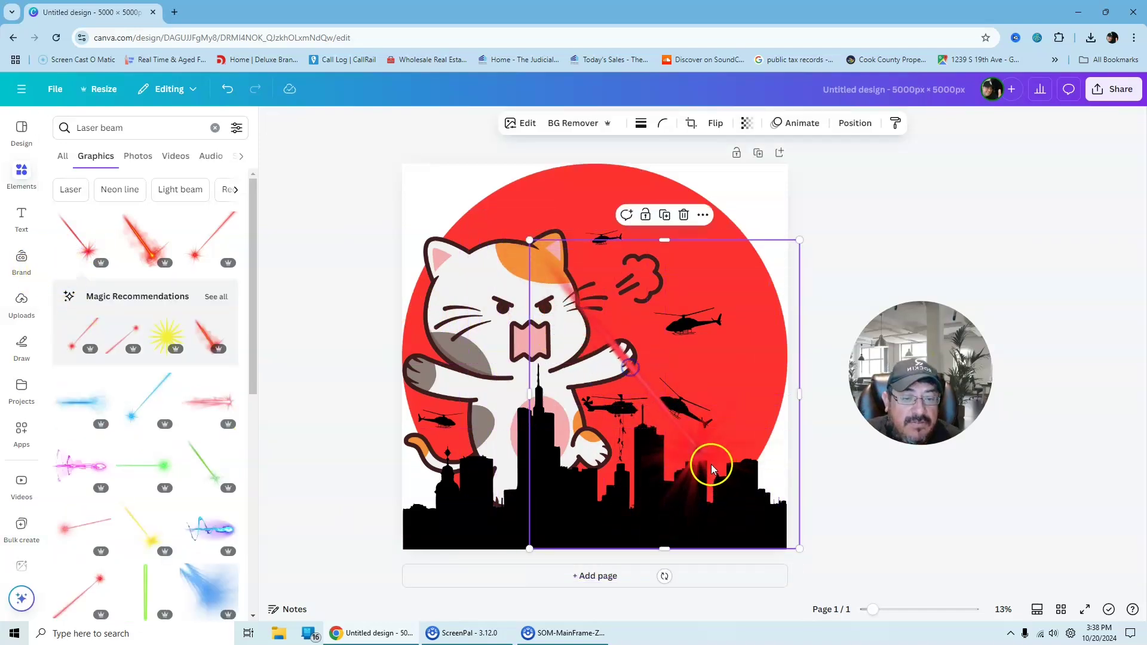
{"action": "left_click", "coordinate": [800, 550]}
{"action": "left_click", "coordinate": [661, 409]}
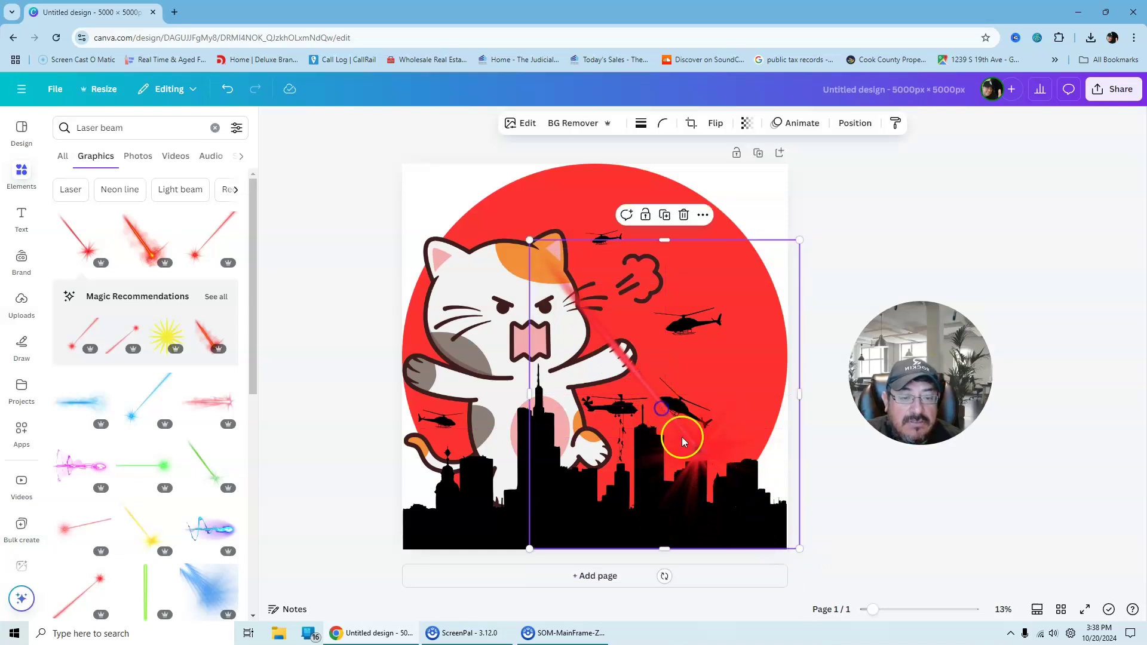
{"action": "left_click_drag", "start_coordinate": [800, 550], "coordinate": [646, 373]}
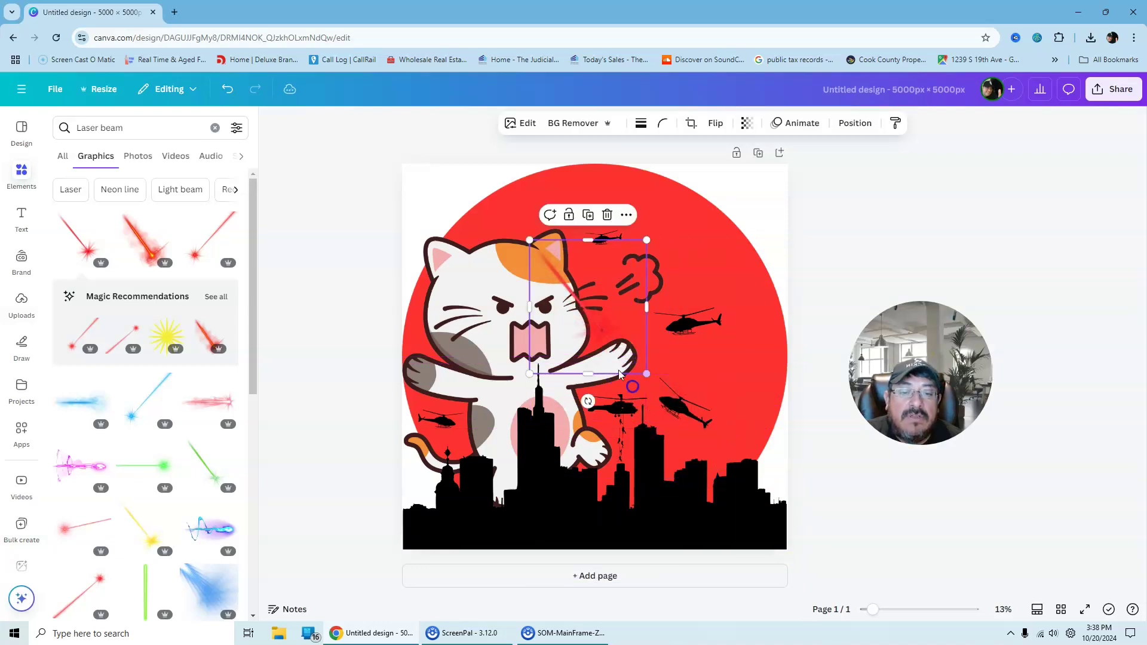
Step: Rotate the laser beam counter-clockwise and enlarge it so it runs from the cat's right-hand eye to the tilted helicopter
{"action": "left_click_drag", "start_coordinate": [610, 339], "coordinate": [617, 391]}
{"action": "left_click_drag", "start_coordinate": [607, 457], "coordinate": [643, 458]}
{"action": "left_click_drag", "start_coordinate": [631, 387], "coordinate": [646, 359]}
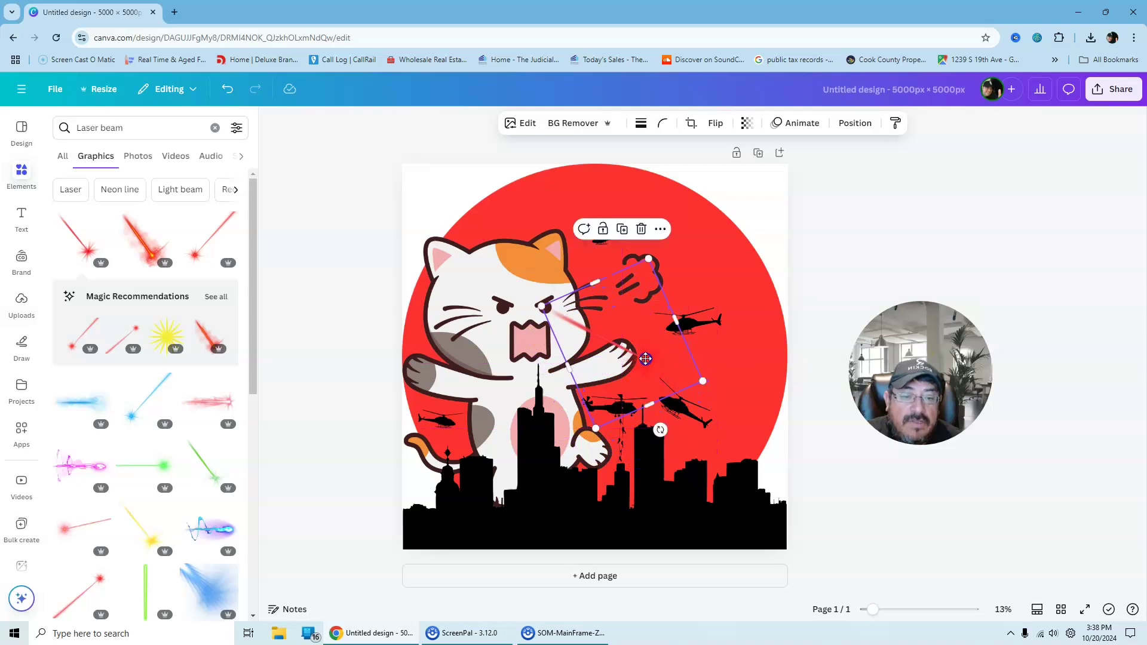
{"action": "left_click_drag", "start_coordinate": [702, 383], "coordinate": [746, 431]}
{"action": "left_click_drag", "start_coordinate": [676, 379], "coordinate": [674, 386]}
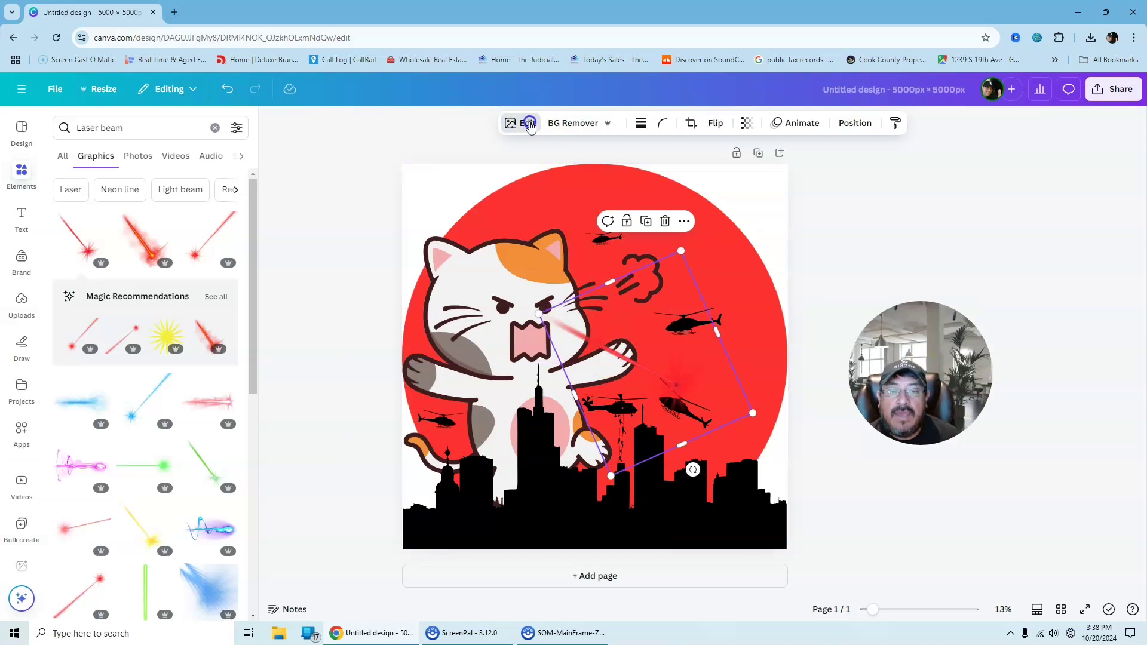
Step: Apply a custom Duotone effect to the laser beam with both highlights and shadows set to #FFFFFF
{"action": "left_click", "coordinate": [529, 124]}
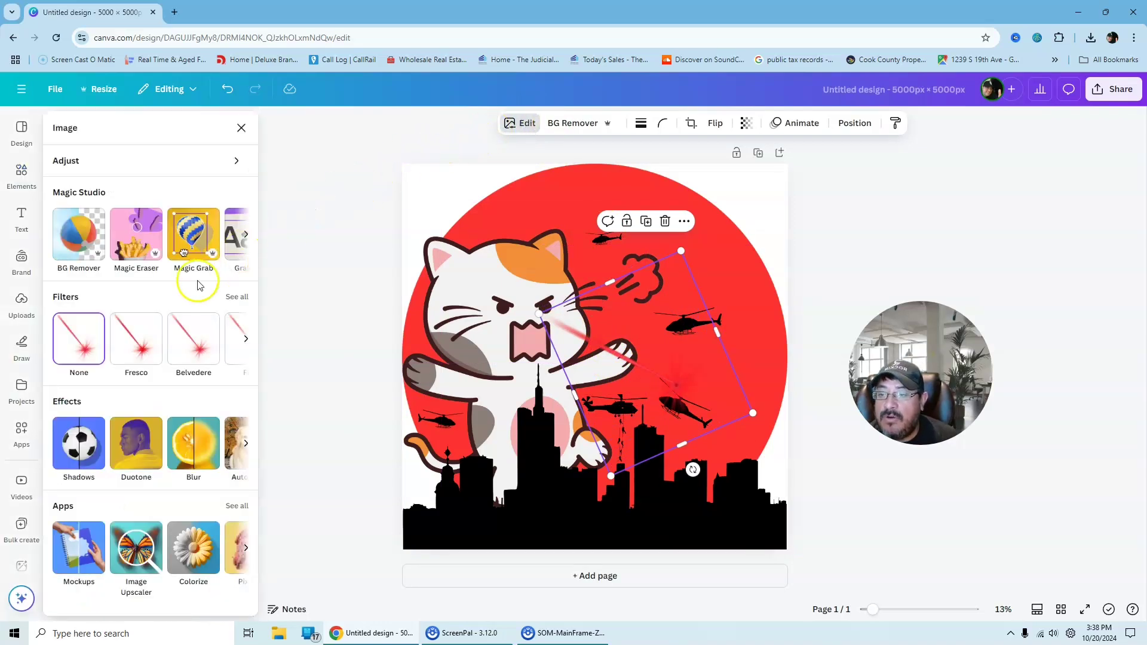
{"action": "left_click", "coordinate": [143, 442]}
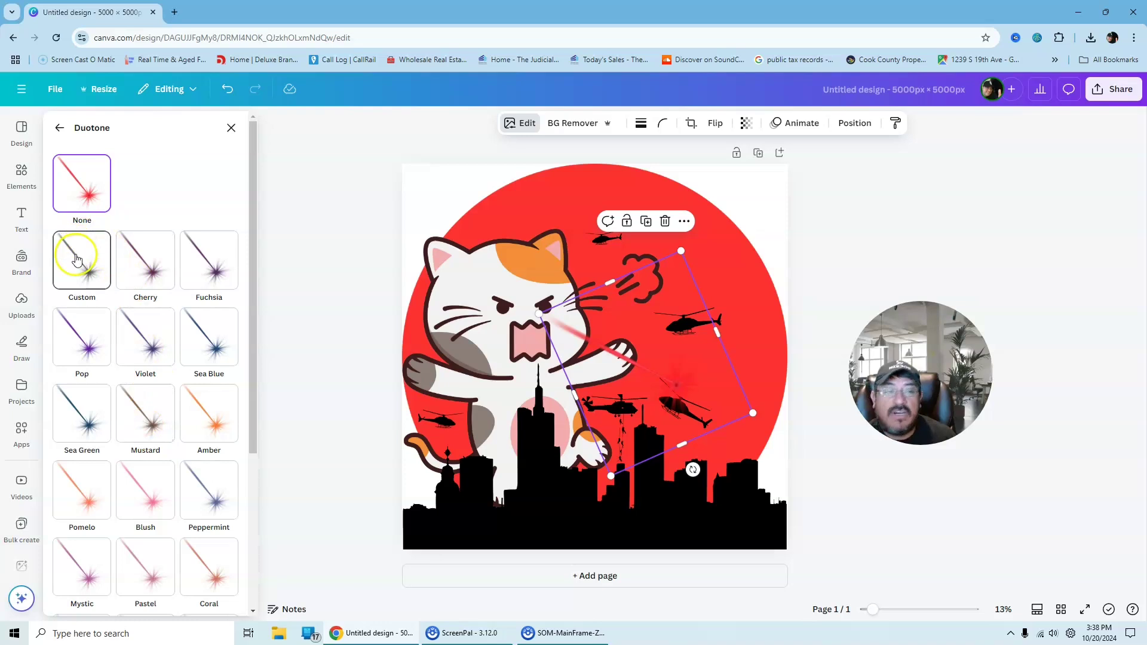
{"action": "left_click", "coordinate": [76, 259]}
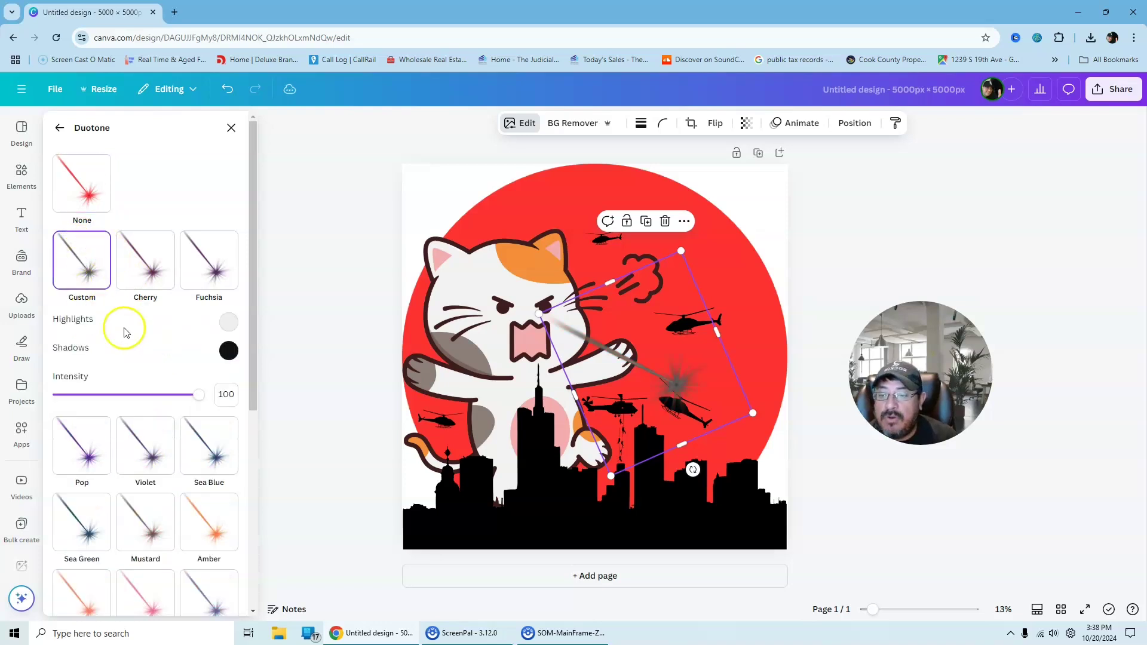
{"action": "left_click", "coordinate": [230, 325]}
{"action": "left_click_drag", "start_coordinate": [228, 366], "coordinate": [225, 341]}
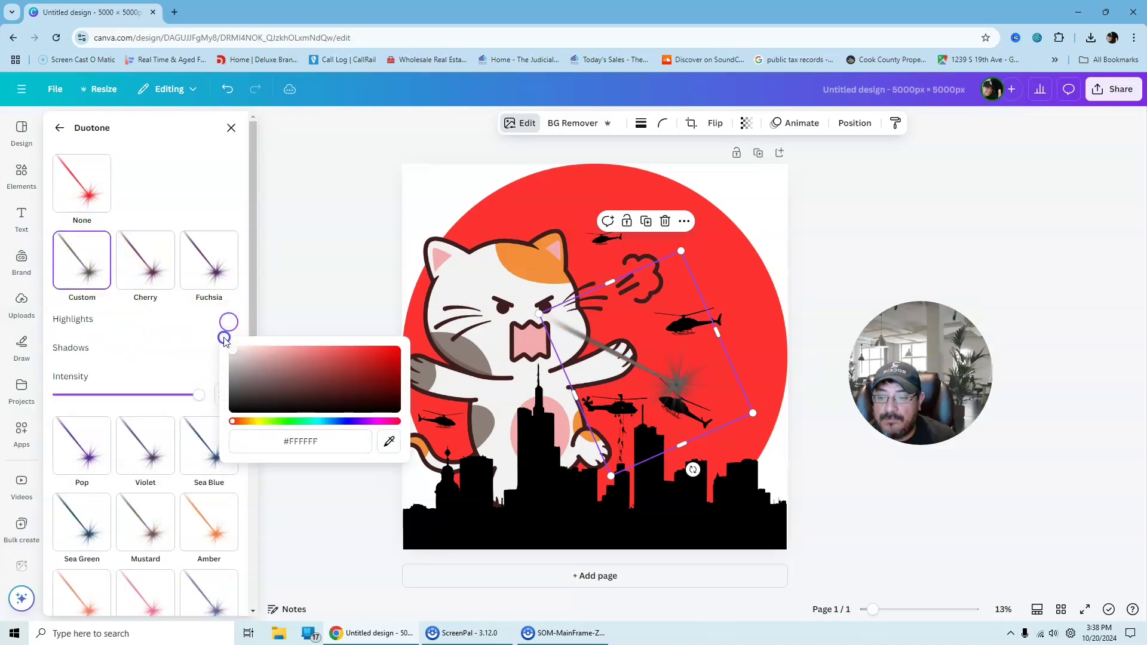
{"action": "left_click", "coordinate": [167, 359]}
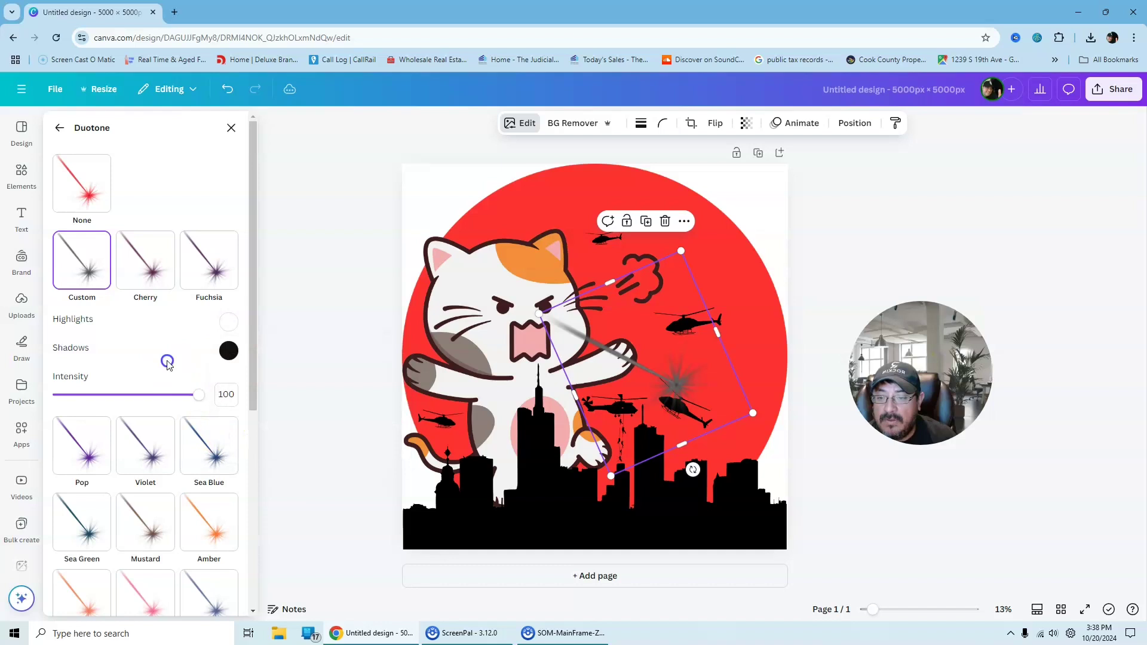
{"action": "left_click", "coordinate": [229, 351]}
{"action": "left_click_drag", "start_coordinate": [233, 442], "coordinate": [214, 380]}
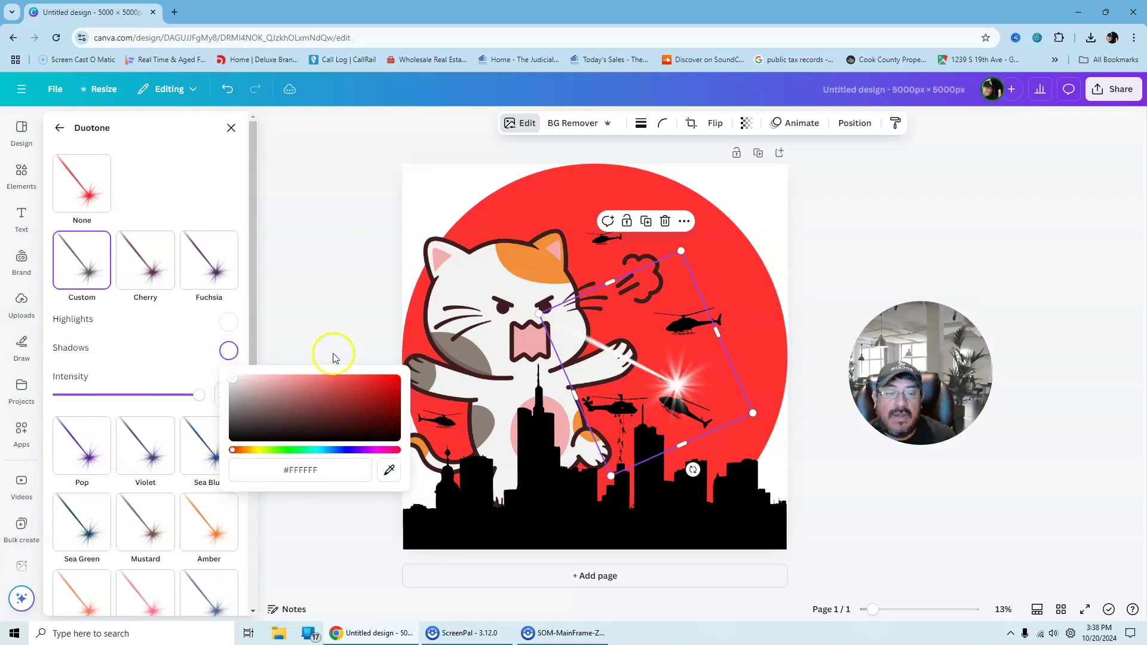
Step: Shift the laser beam slightly up and reposition the tilted helicopter so its nose meets the beam's starburst tip
{"action": "left_click", "coordinate": [338, 243]}
{"action": "left_click", "coordinate": [340, 242]}
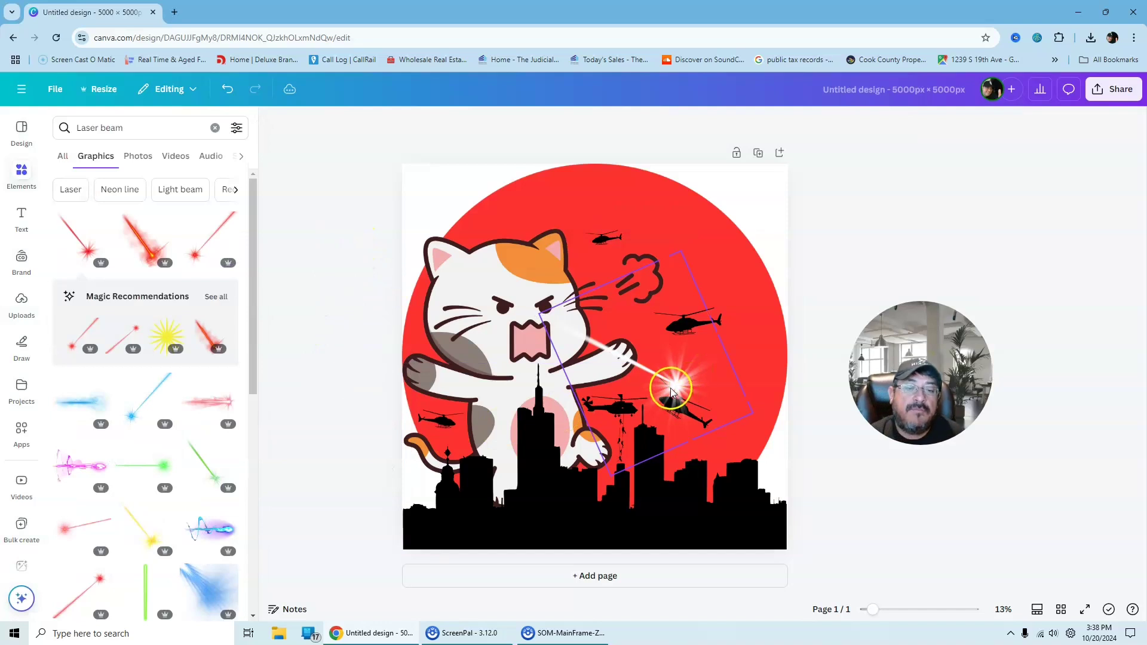
{"action": "left_click", "coordinate": [665, 389]}
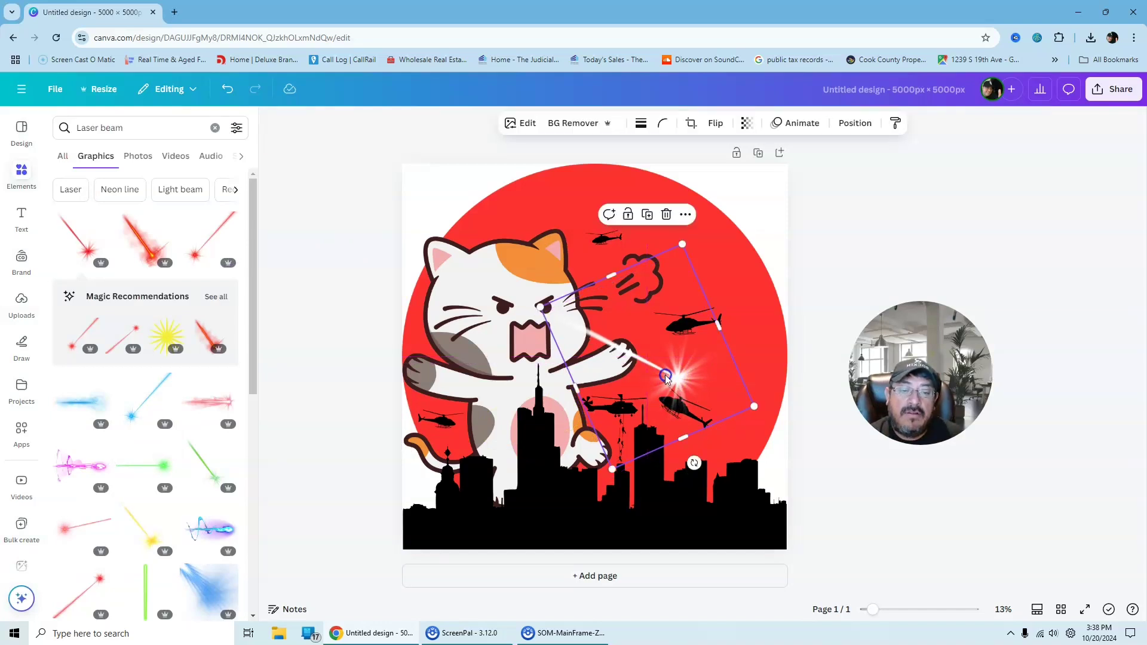
{"action": "left_click", "coordinate": [714, 441]}
{"action": "left_click_drag", "start_coordinate": [706, 424], "coordinate": [779, 408]}
{"action": "left_click", "coordinate": [687, 406]}
{"action": "left_click_drag", "start_coordinate": [702, 347], "coordinate": [679, 378]}
{"action": "left_click_drag", "start_coordinate": [779, 404], "coordinate": [718, 392]}
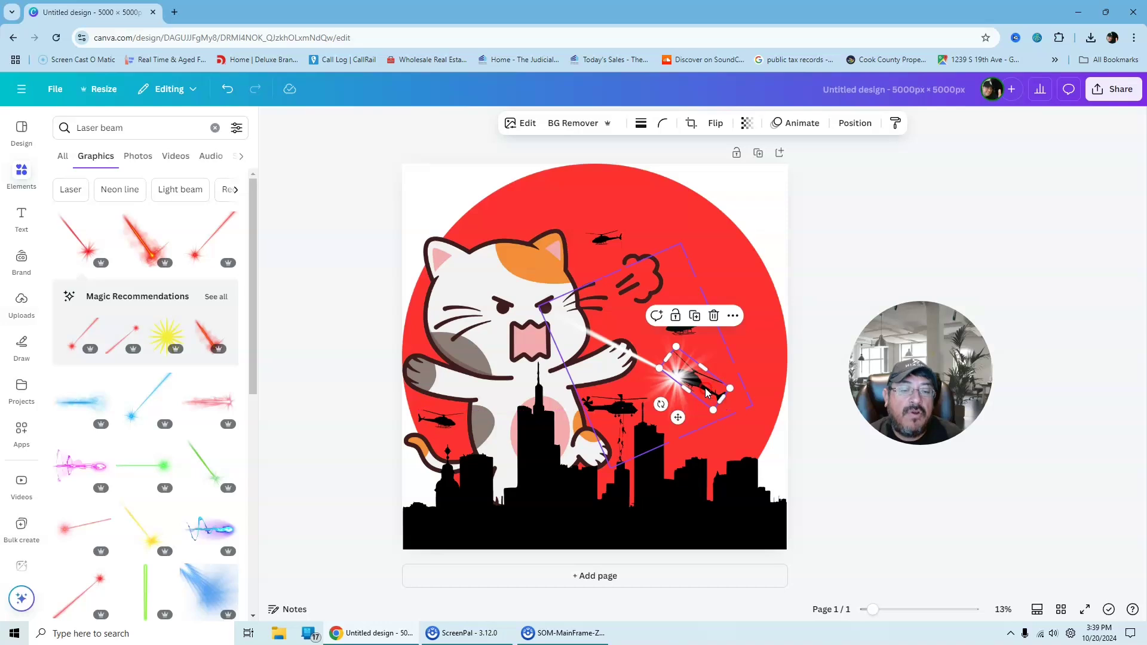
{"action": "right_click", "coordinate": [719, 392]}
{"action": "mouse_move", "coordinate": [724, 380]}
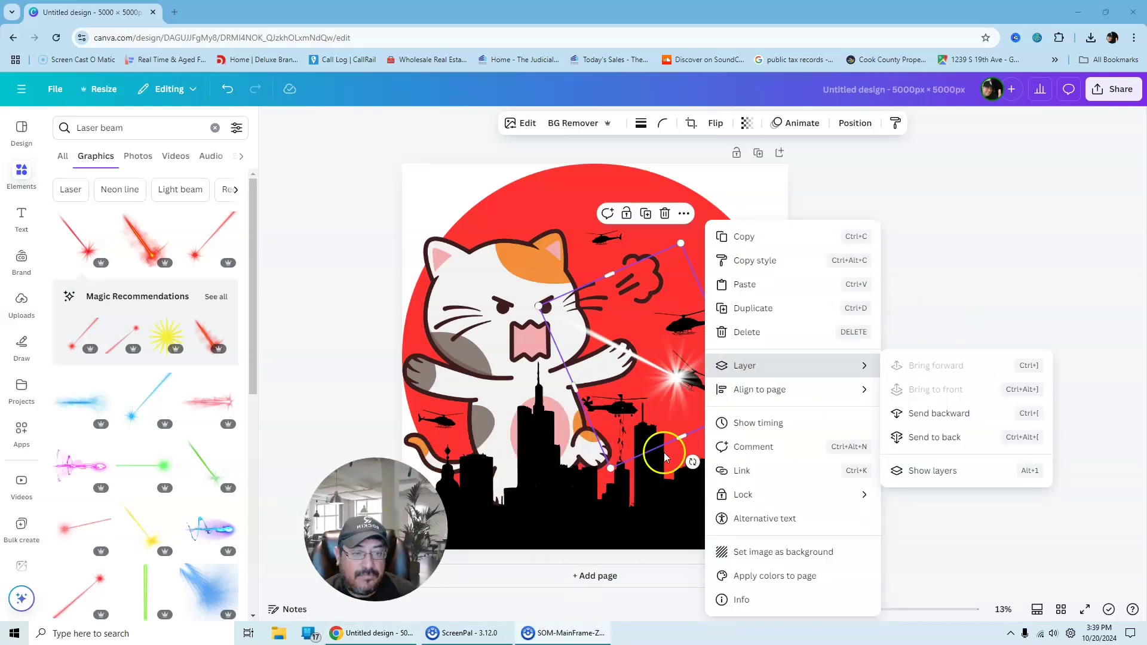
{"action": "left_click", "coordinate": [1010, 284]}
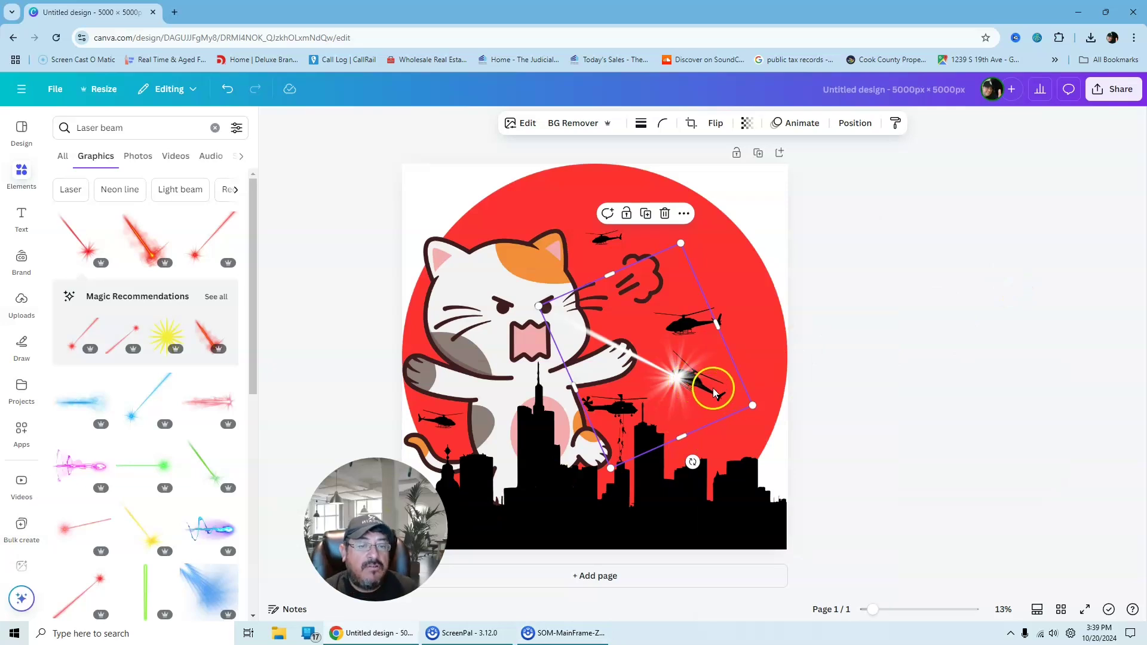
{"action": "left_click", "coordinate": [873, 312]}
{"action": "left_click", "coordinate": [688, 381]}
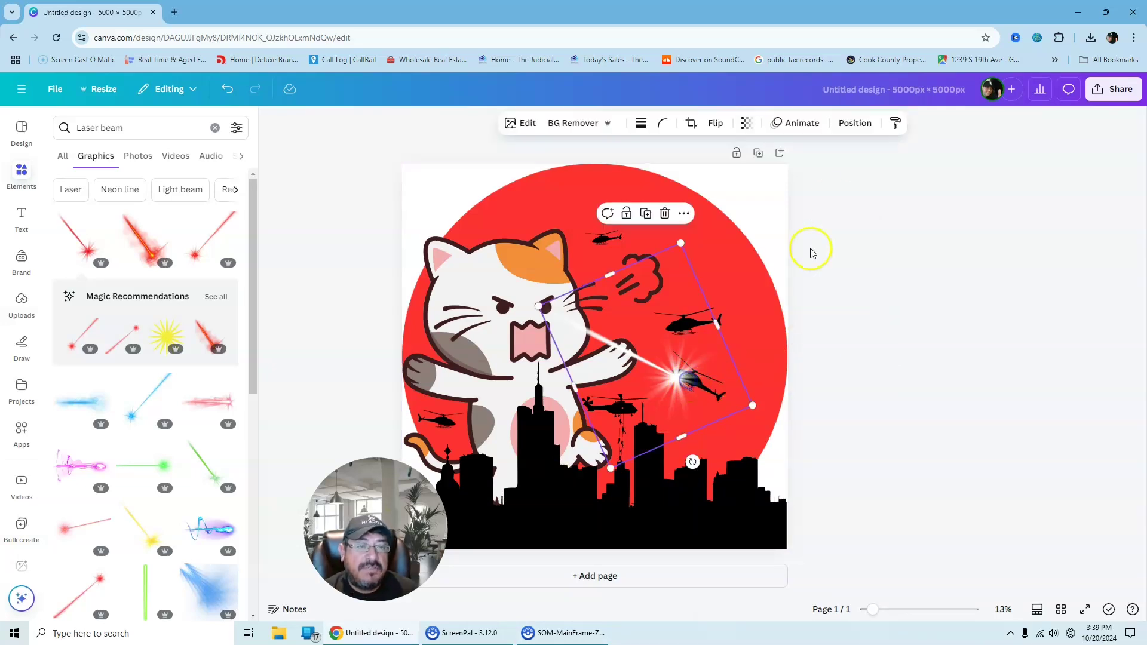
Step: Bring the tilted helicopter one layer forward, in front of the laser beam, and nudge it slightly left over the starburst
{"action": "left_click", "coordinate": [857, 125]}
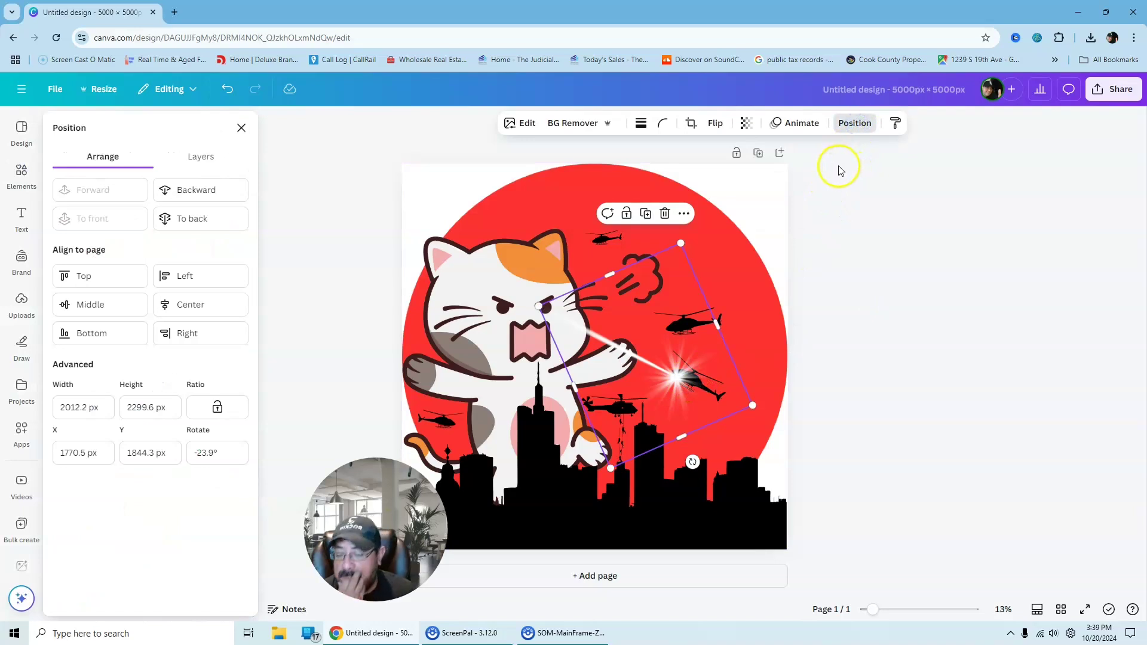
{"action": "left_click", "coordinate": [201, 155]}
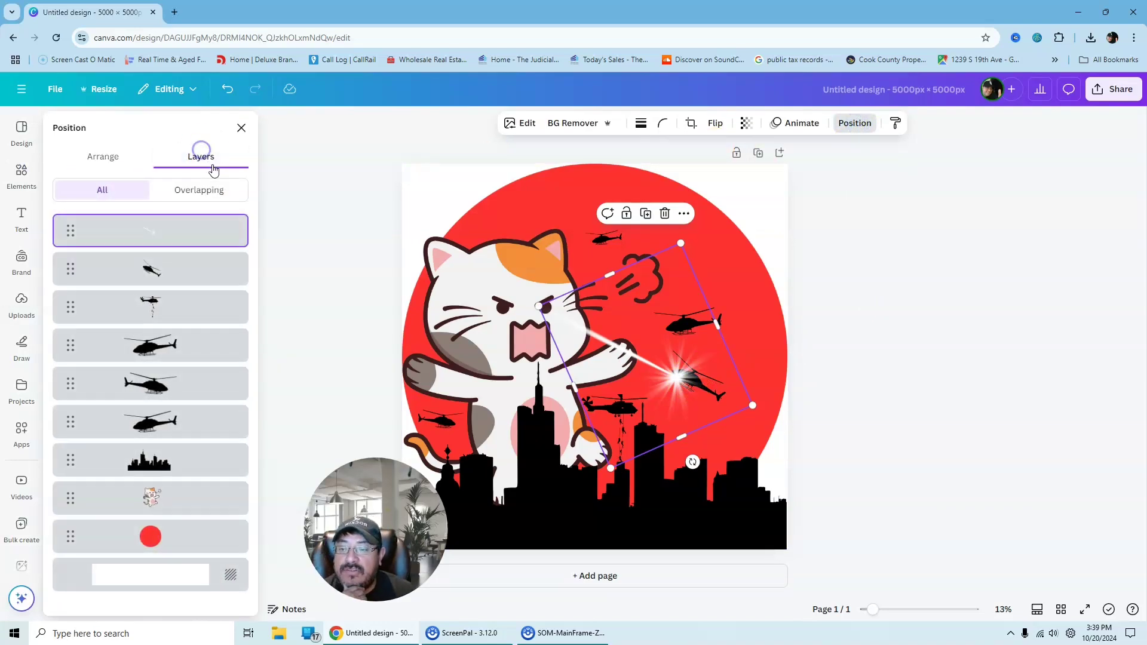
{"action": "left_click", "coordinate": [142, 344]}
{"action": "left_click", "coordinate": [150, 382]}
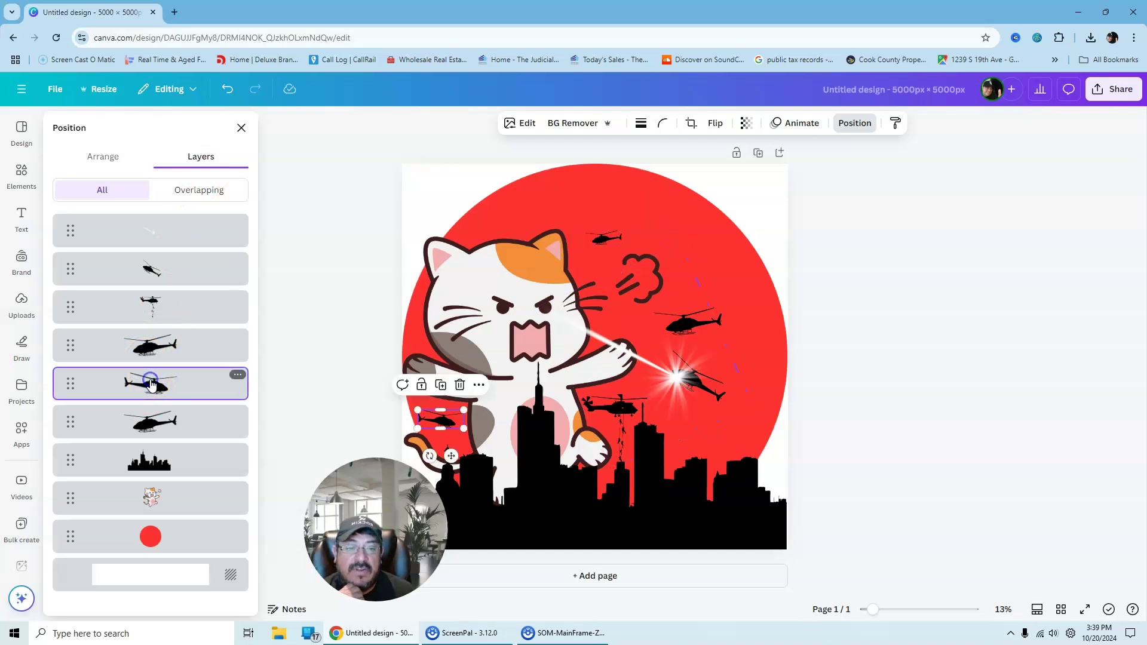
{"action": "left_click", "coordinate": [153, 426]}
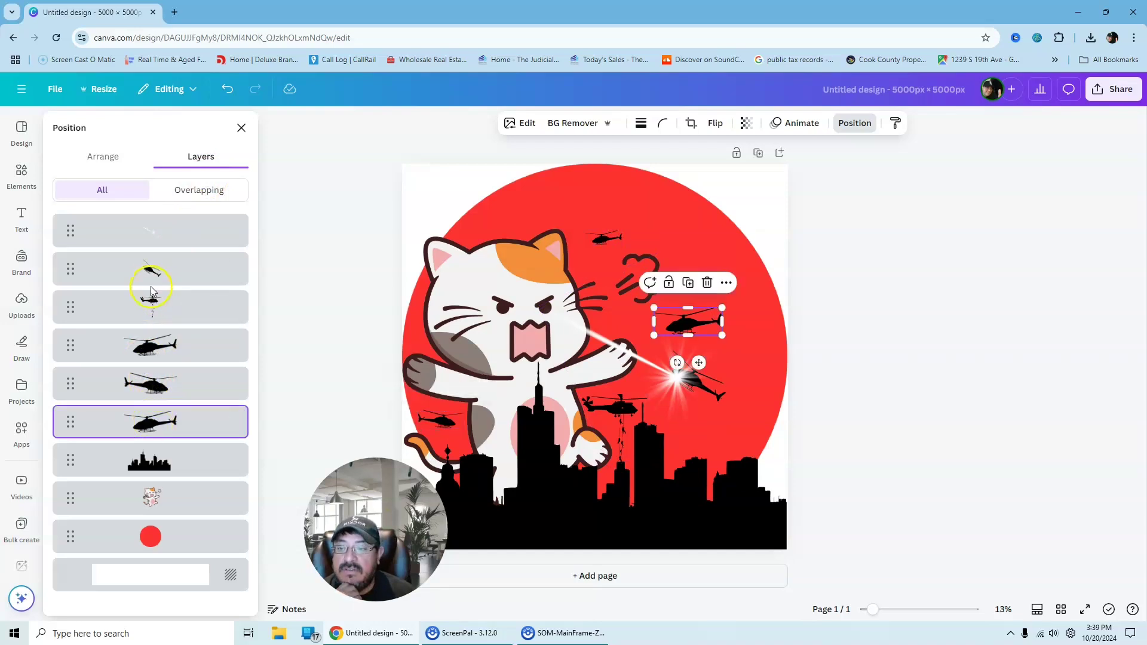
{"action": "left_click", "coordinate": [152, 266]}
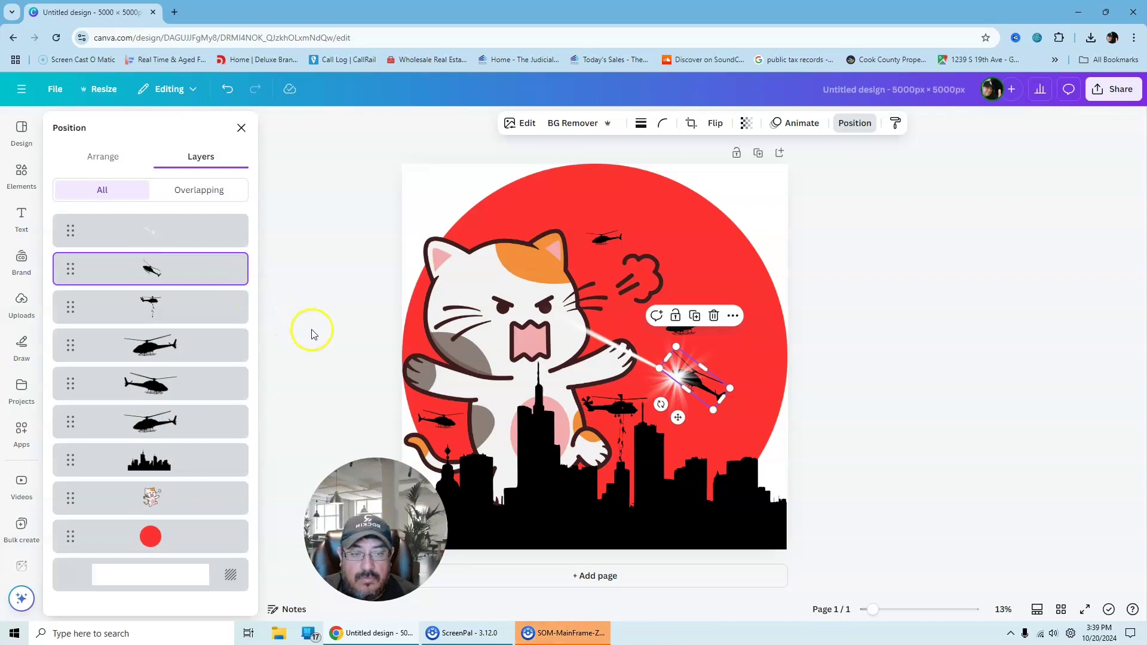
{"action": "left_click", "coordinate": [734, 316]}
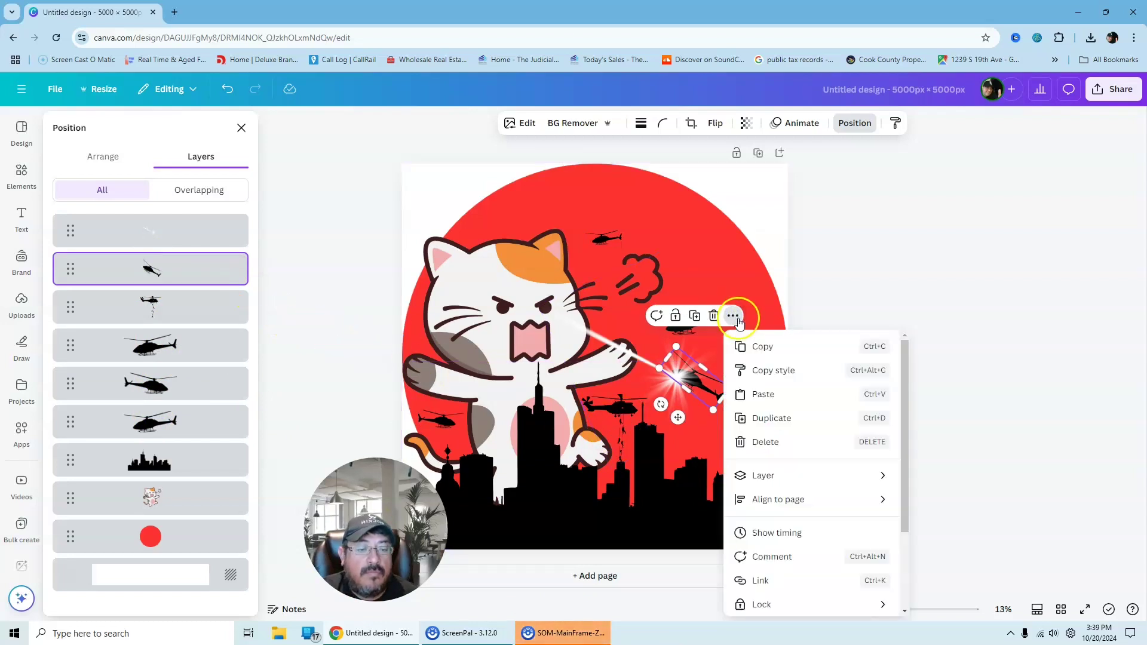
{"action": "mouse_move", "coordinate": [762, 474]}
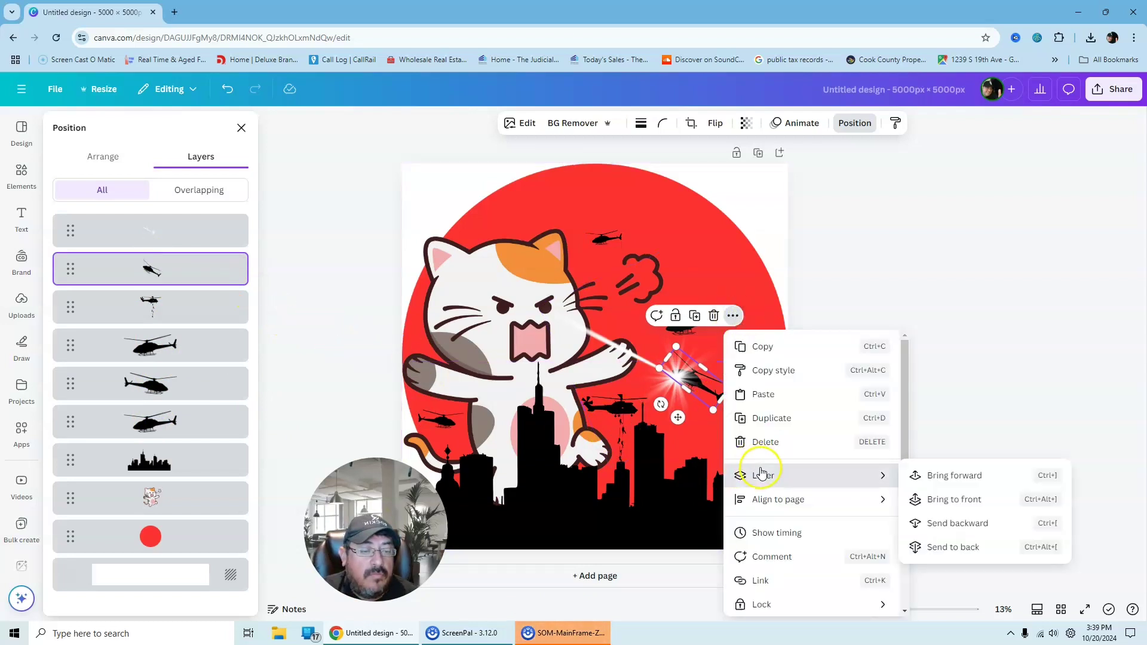
{"action": "left_click", "coordinate": [980, 475]}
{"action": "left_click", "coordinate": [992, 310]}
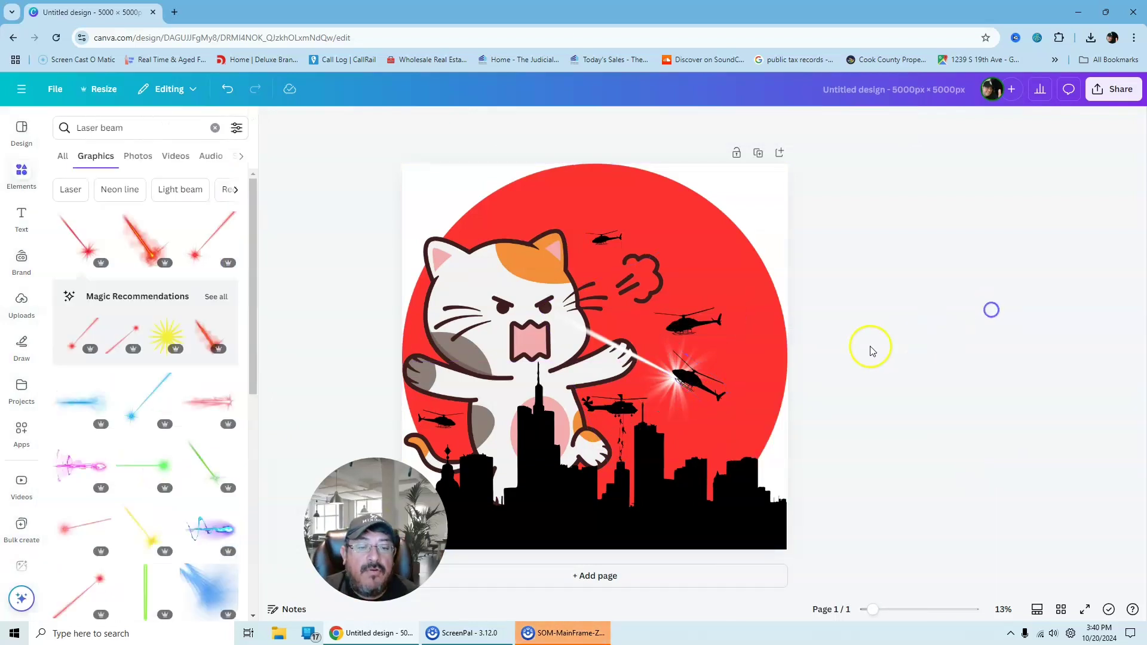
{"action": "left_click", "coordinate": [694, 389]}
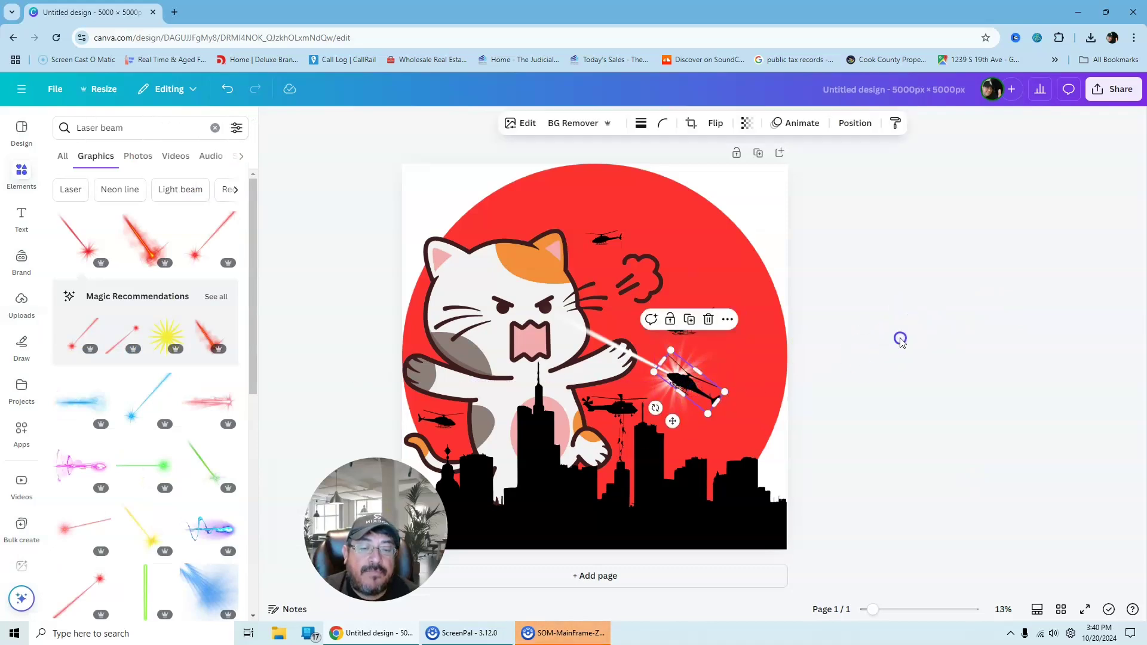
{"action": "left_click", "coordinate": [956, 342]}
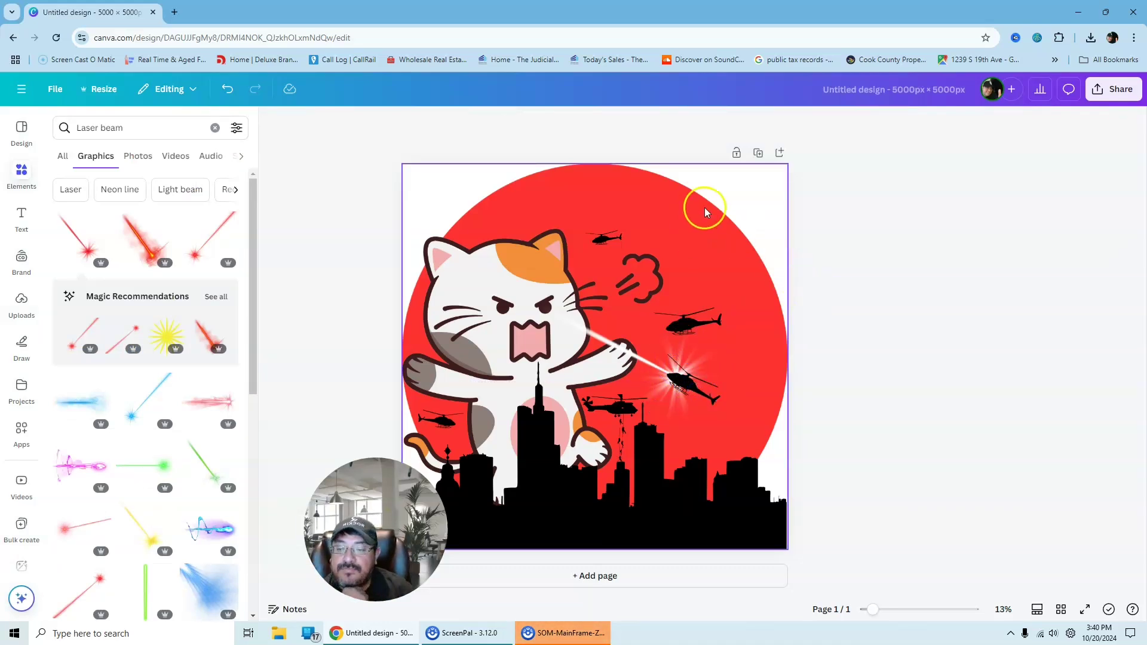
Step: Search the elements library for "falling man" graphics
{"action": "left_click", "coordinate": [146, 128]}
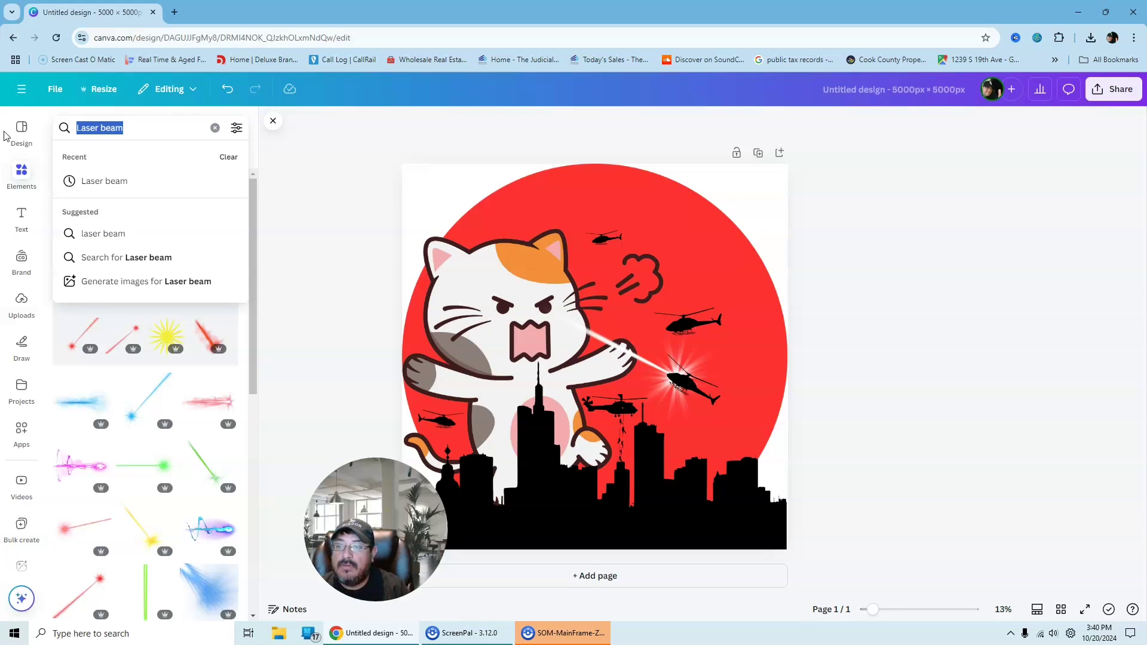
{"action": "type", "text": "falli"}
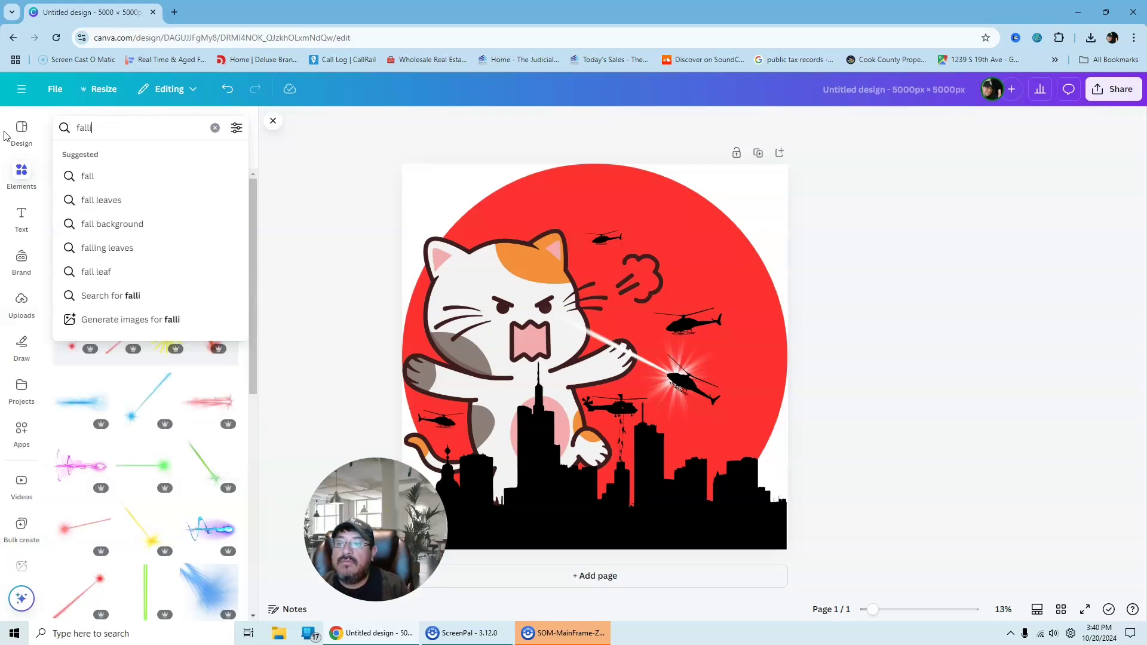
{"action": "type", "text": "ng man"}
{"action": "key", "text": "Return"}
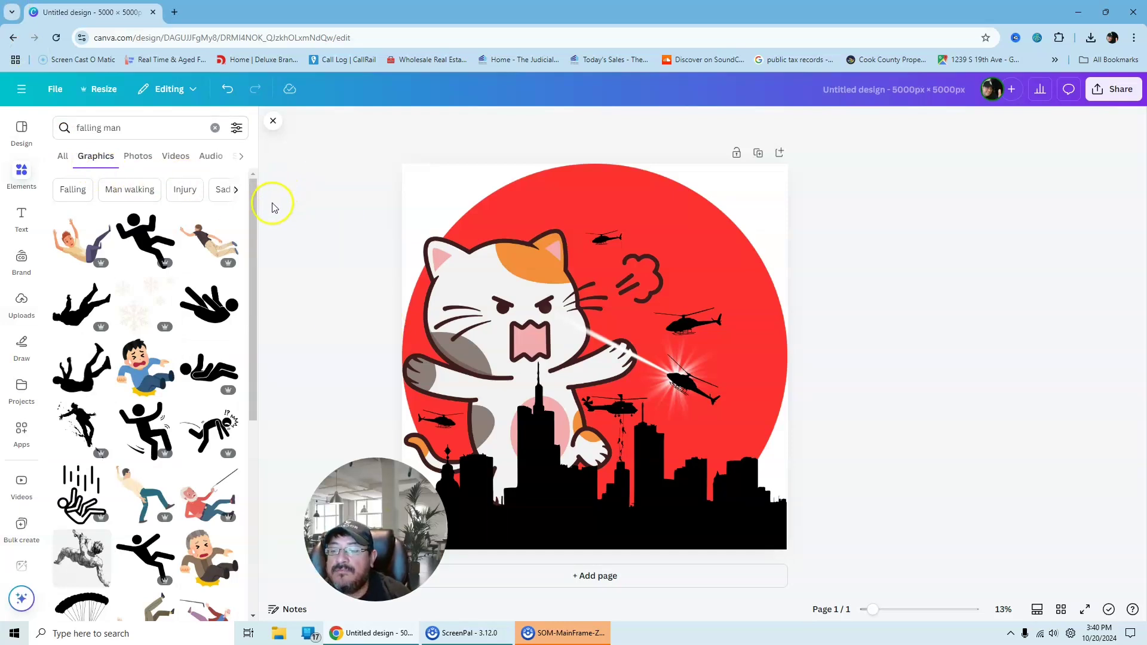
Step: Add the black silhouette of a man falling on his back and shrink it to a small figure near the tilted helicopter
{"action": "scroll", "coordinate": [196, 304], "scroll_direction": "down", "scroll_amount": 3}
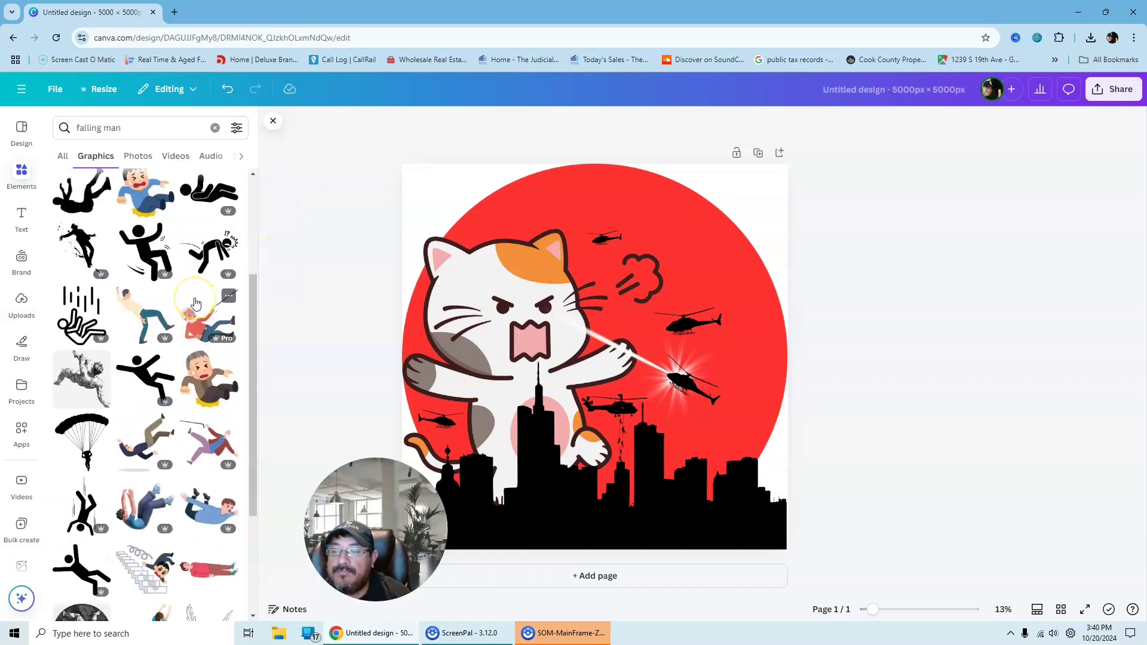
{"action": "scroll", "coordinate": [193, 305], "scroll_direction": "down", "scroll_amount": 6}
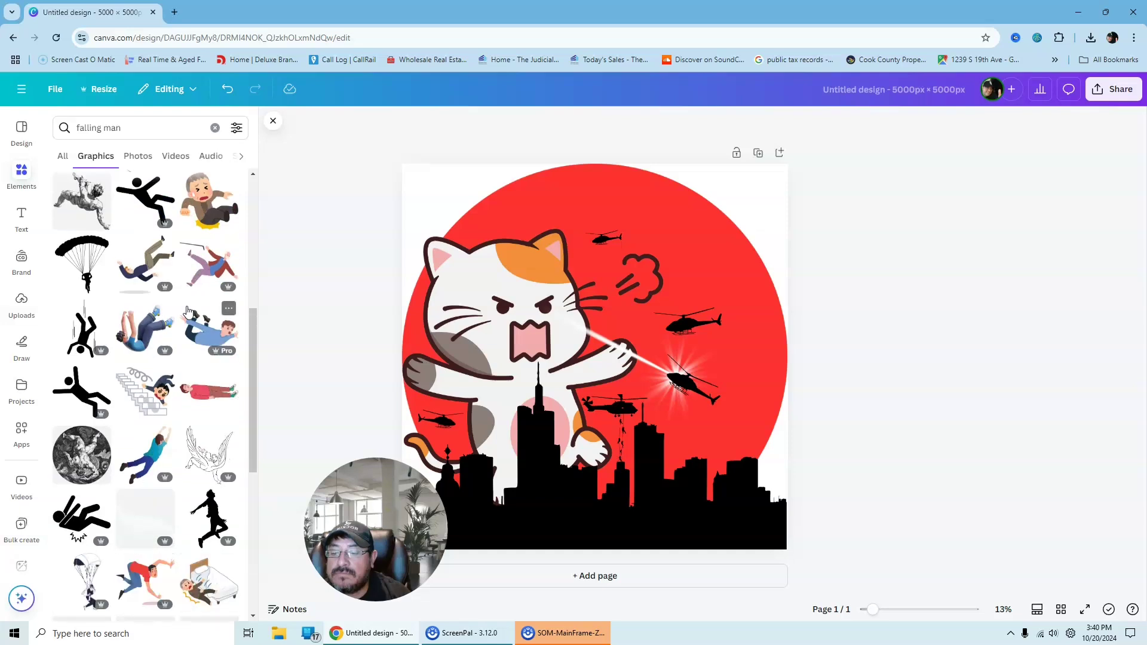
{"action": "scroll", "coordinate": [168, 340], "scroll_direction": "down", "scroll_amount": 3}
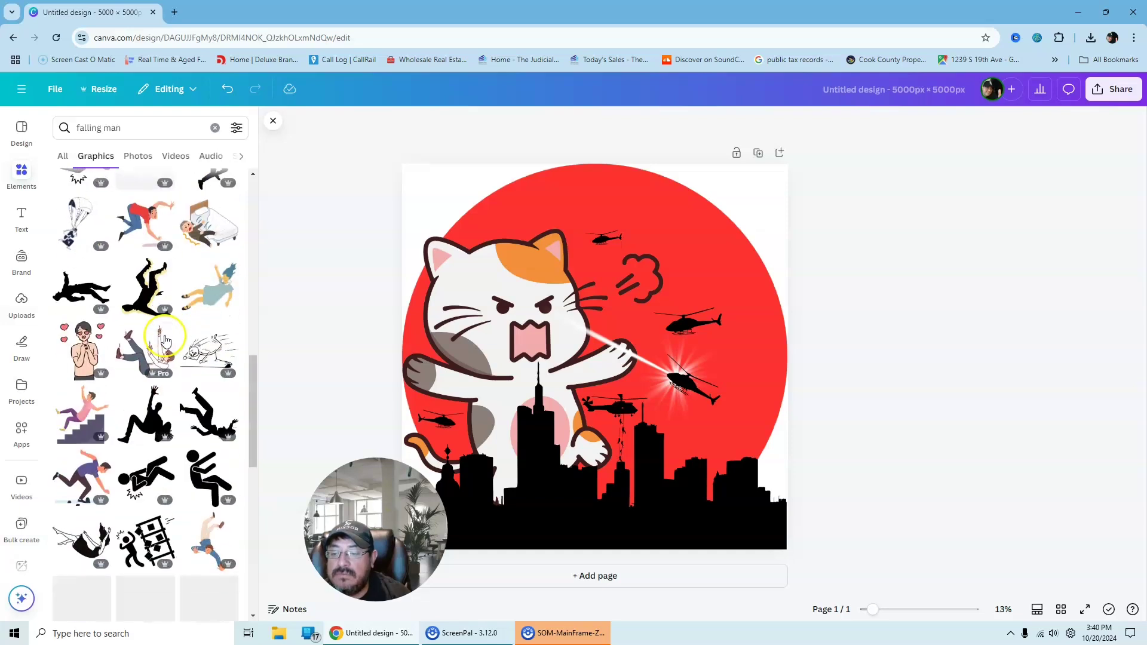
{"action": "scroll", "coordinate": [119, 334], "scroll_direction": "down", "scroll_amount": 1}
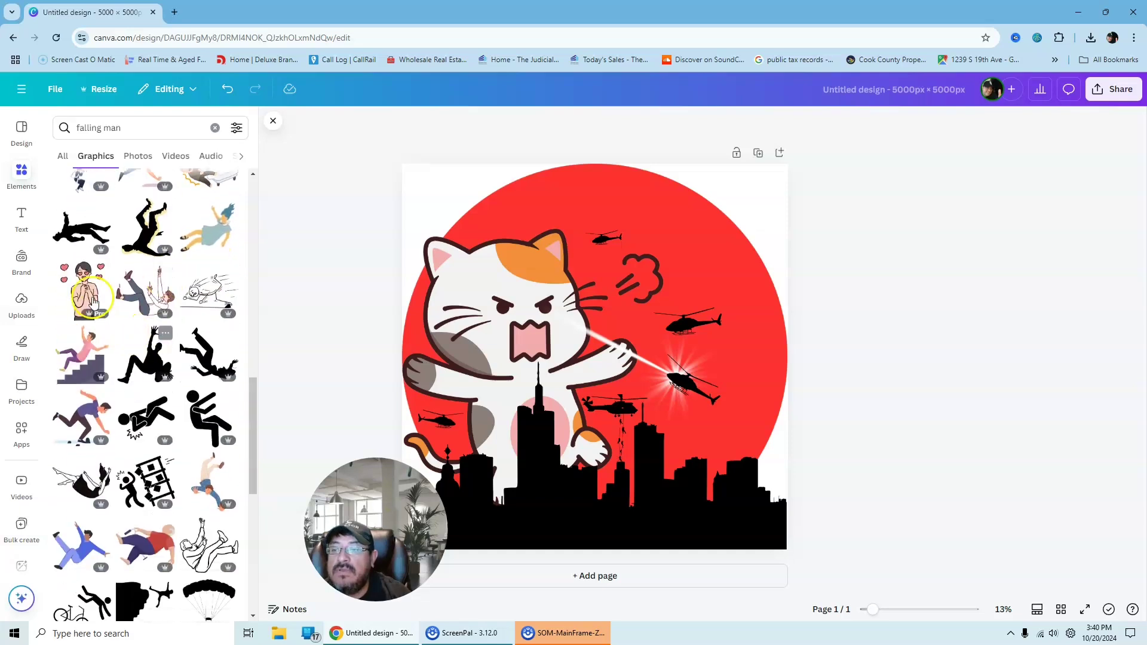
{"action": "left_click", "coordinate": [83, 224]}
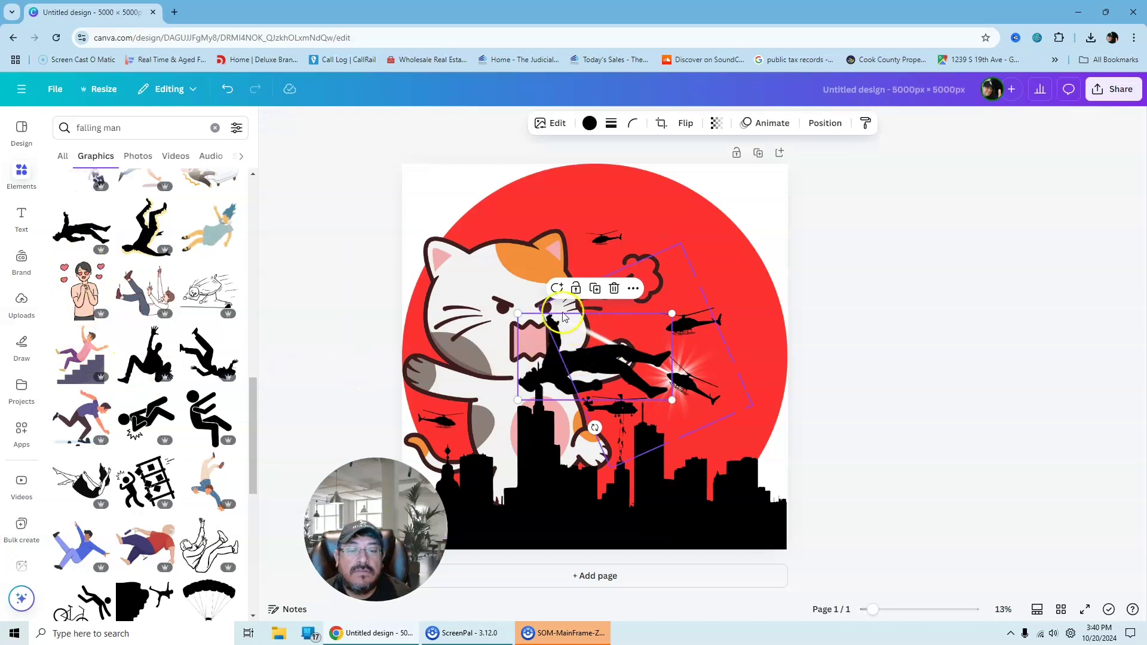
{"action": "left_click_drag", "start_coordinate": [518, 313], "coordinate": [604, 292]}
Step: Flip the falling man horizontally, adjust his rotation, and move him just below the tilted helicopter
{"action": "left_click", "coordinate": [687, 123]}
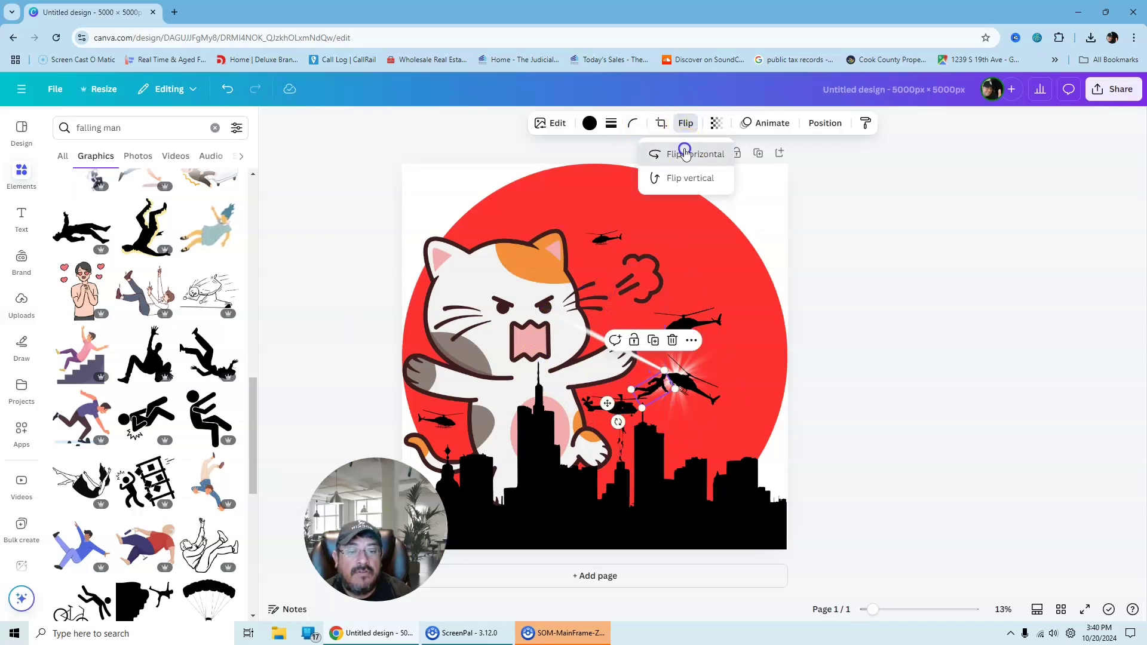
{"action": "left_click", "coordinate": [623, 429]}
{"action": "left_click_drag", "start_coordinate": [622, 430], "coordinate": [799, 310]}
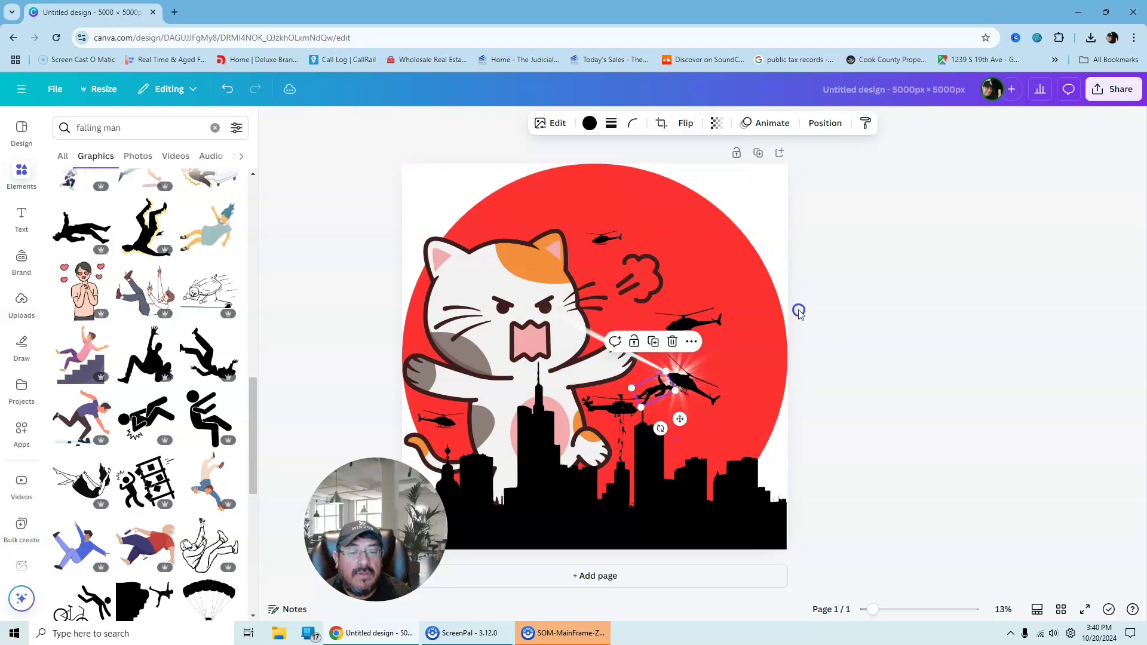
{"action": "left_click_drag", "start_coordinate": [660, 388], "coordinate": [681, 413]}
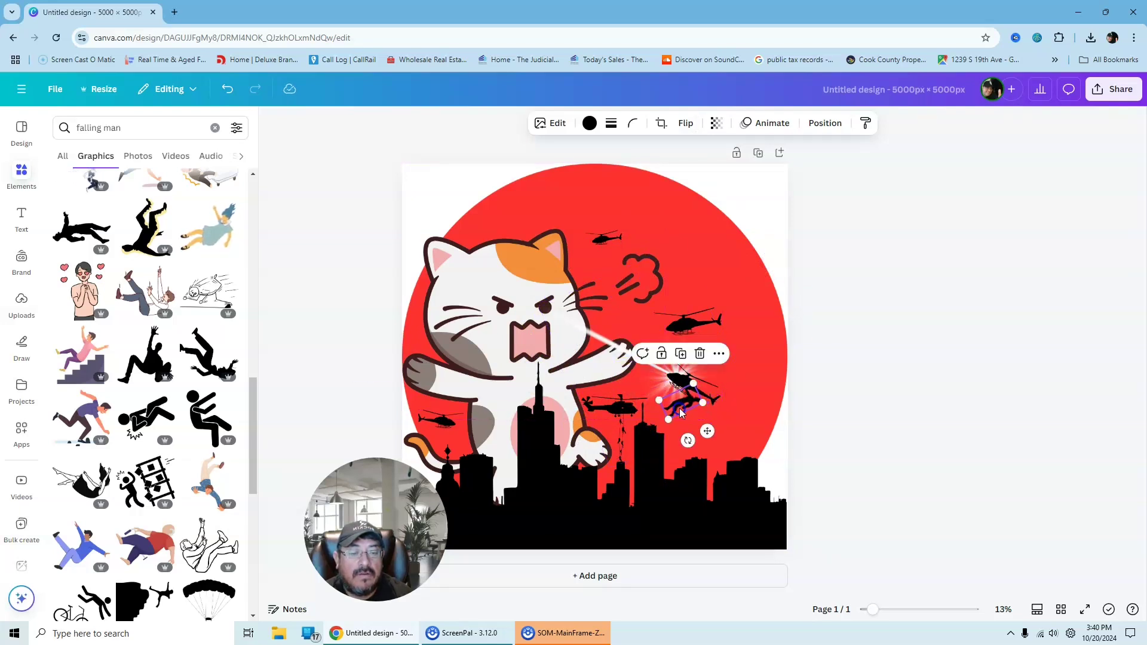
Step: Shrink the falling man further and position him just beneath the tilted helicopter's tail
{"action": "left_click", "coordinate": [960, 338]}
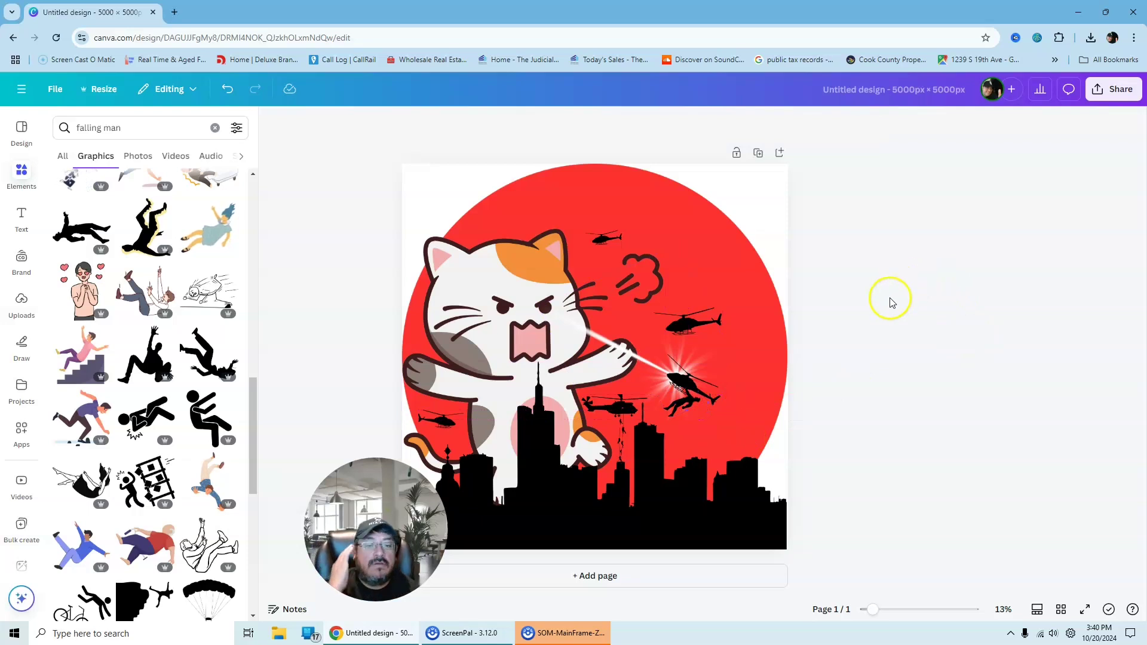
{"action": "left_click", "coordinate": [676, 413]}
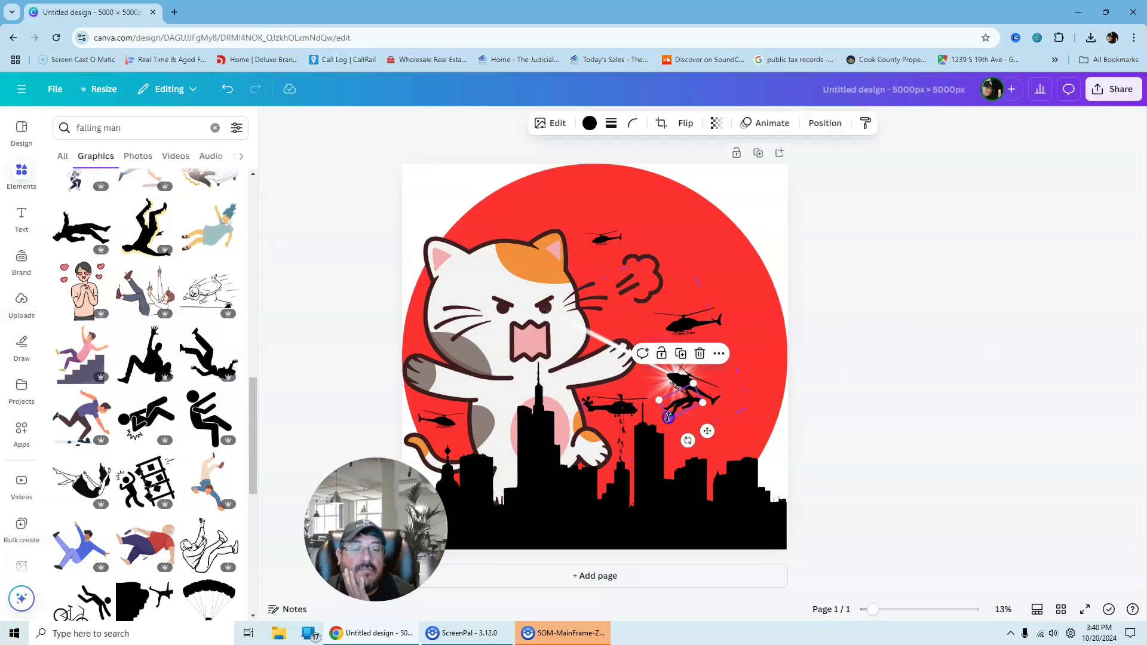
{"action": "left_click_drag", "start_coordinate": [668, 417], "coordinate": [689, 406]}
{"action": "left_click", "coordinate": [876, 361]}
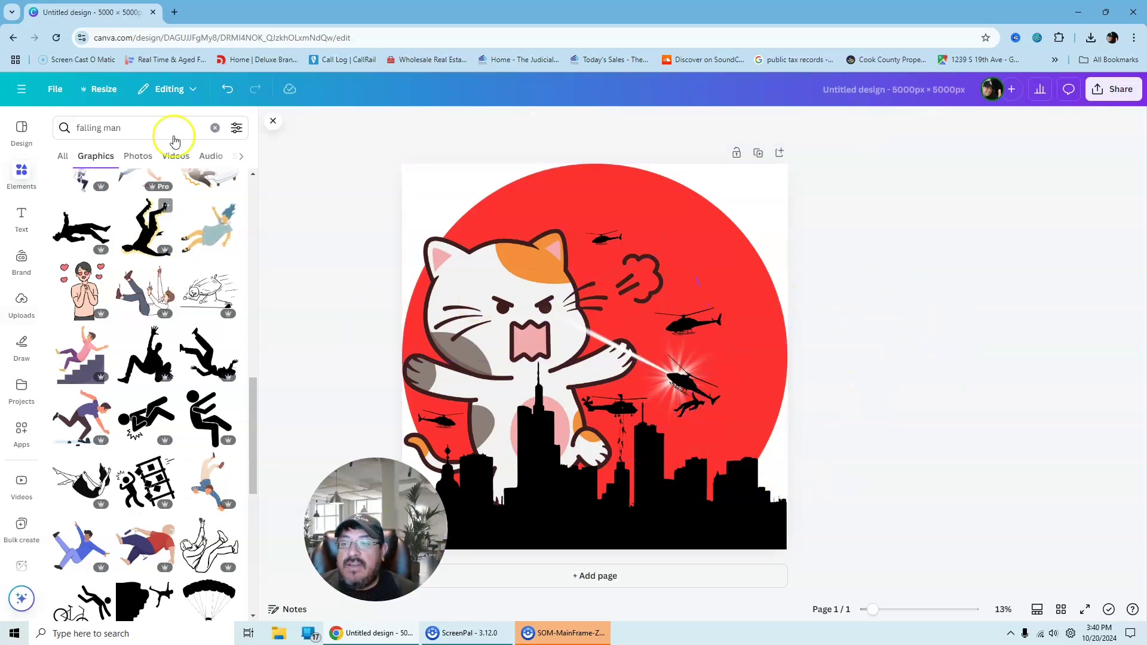
Step: Search the elements library for "Fire" graphics
{"action": "left_click", "coordinate": [134, 127]}
{"action": "type", "text": "Fire"}
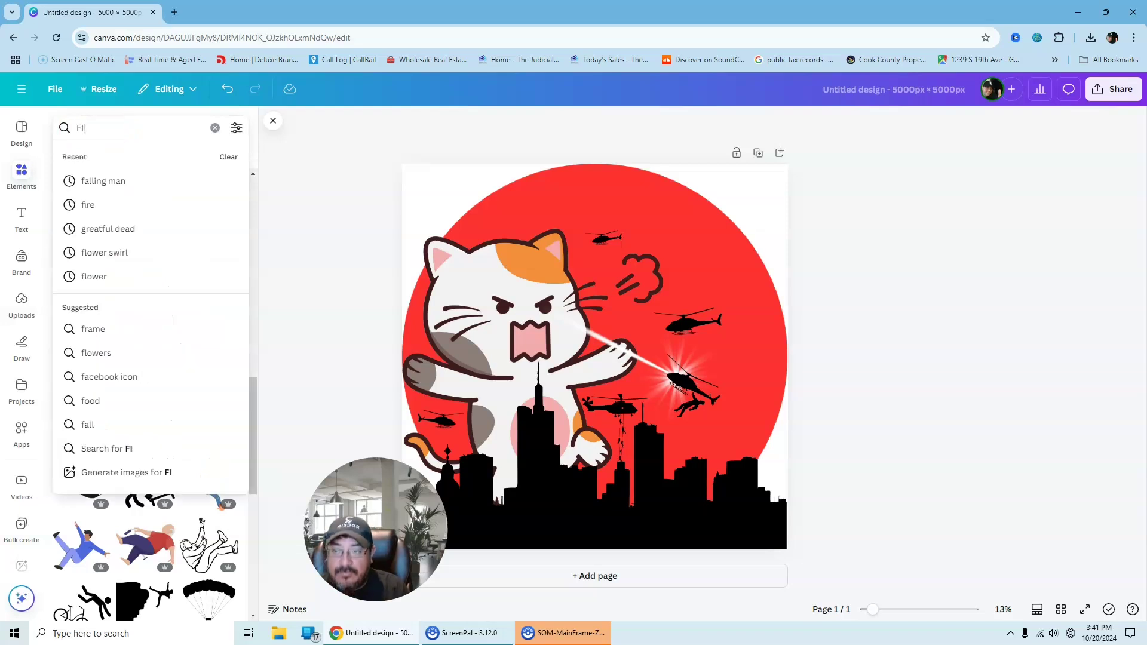
{"action": "key", "text": "Return"}
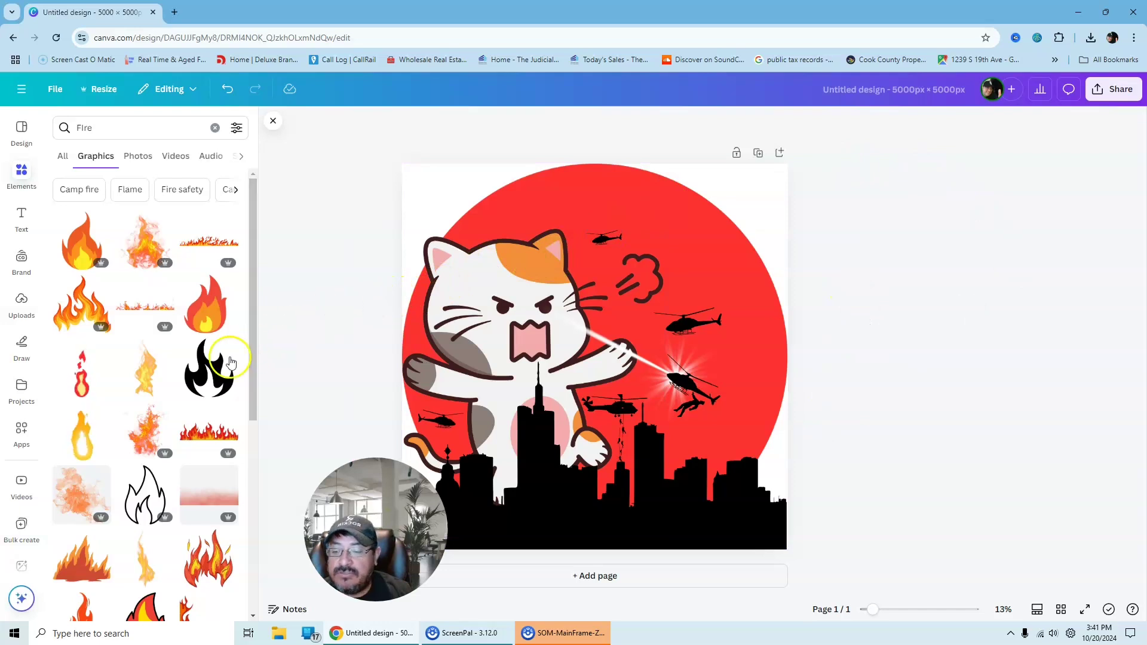
Step: Add the slanted yellow-orange flame graphic and place it, shrunk to a small size, over the tilted helicopter
{"action": "scroll", "coordinate": [206, 377], "scroll_direction": "down", "scroll_amount": 4}
{"action": "scroll", "coordinate": [204, 380], "scroll_direction": "down", "scroll_amount": 2}
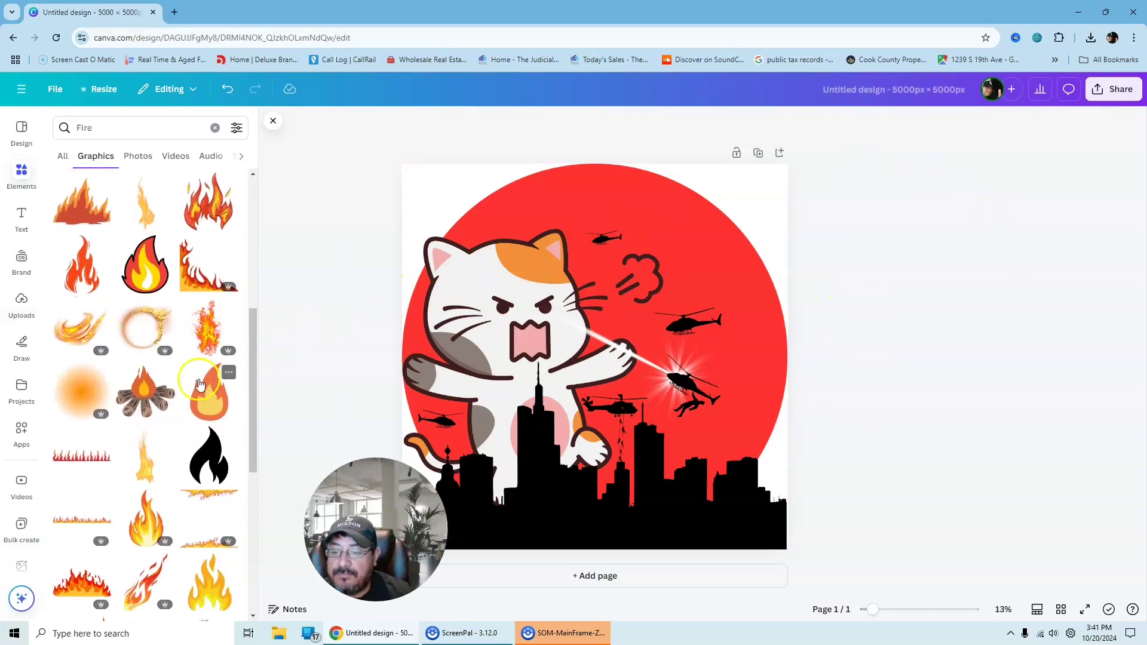
{"action": "scroll", "coordinate": [200, 385], "scroll_direction": "down", "scroll_amount": 2}
{"action": "scroll", "coordinate": [192, 393], "scroll_direction": "down", "scroll_amount": 4}
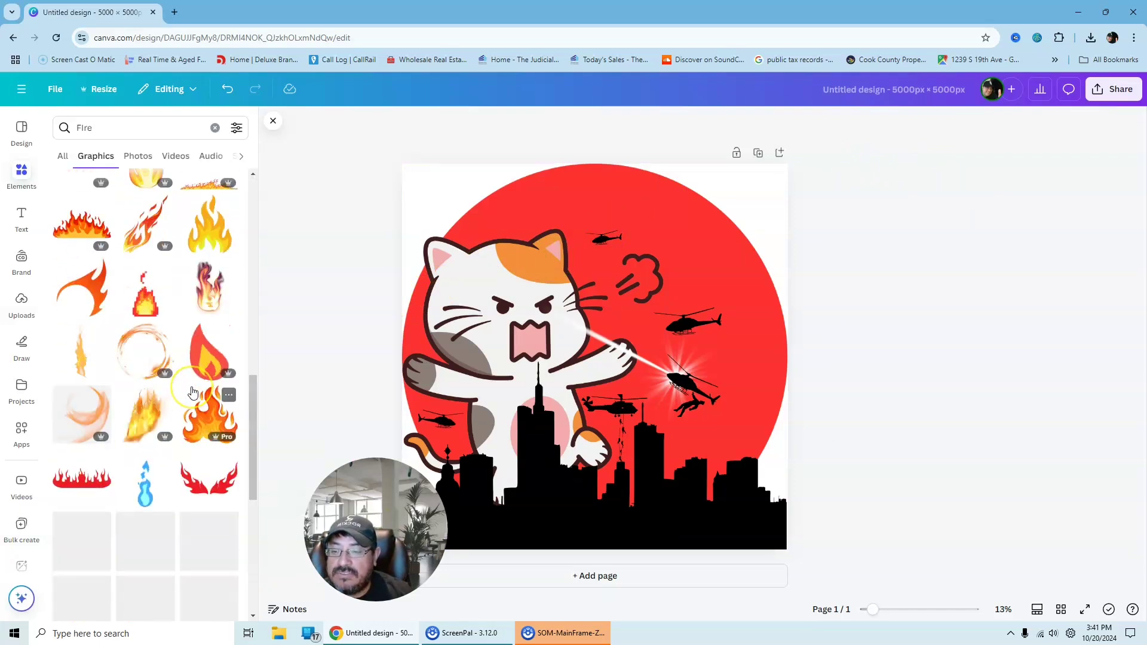
{"action": "scroll", "coordinate": [193, 393], "scroll_direction": "down", "scroll_amount": 1}
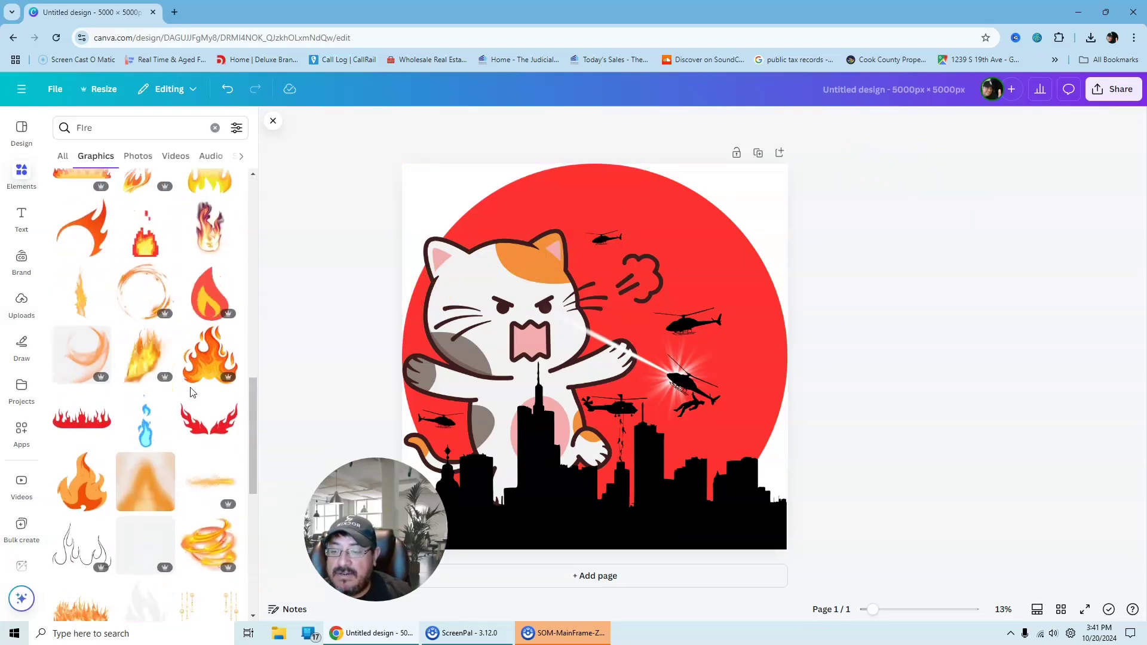
{"action": "left_click", "coordinate": [145, 357]}
{"action": "left_click_drag", "start_coordinate": [733, 201], "coordinate": [692, 379]}
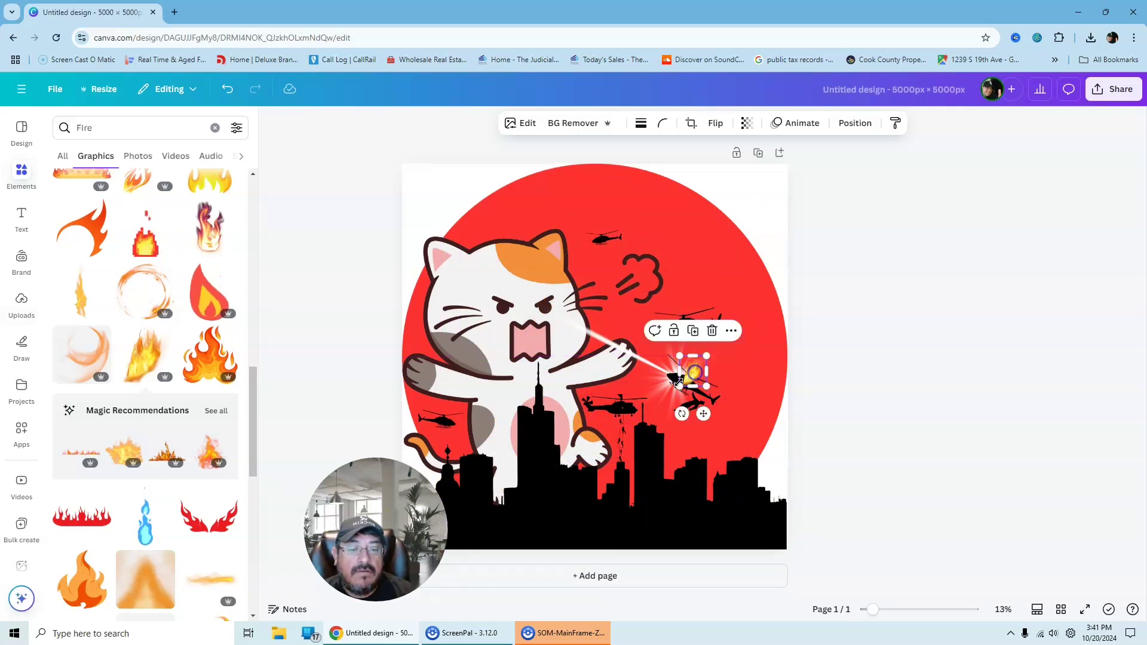
Step: Bring the tilted helicopter forward in the layer order so that it sits in front of the flame
{"action": "left_click", "coordinate": [674, 385]}
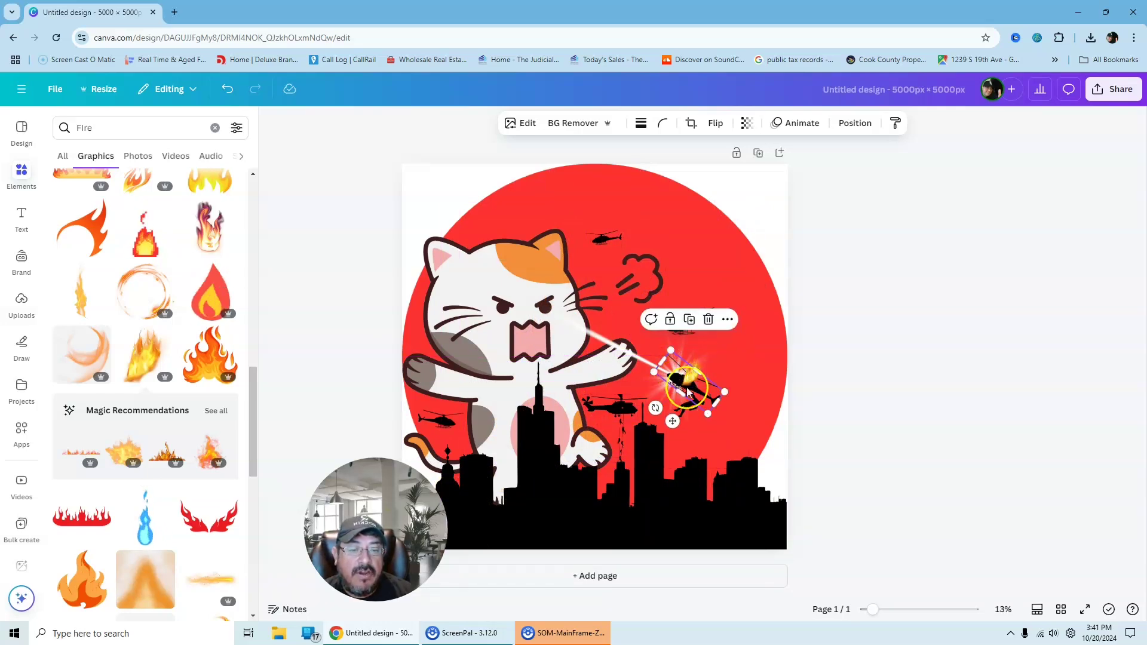
{"action": "left_click", "coordinate": [697, 392]}
{"action": "right_click", "coordinate": [696, 391]}
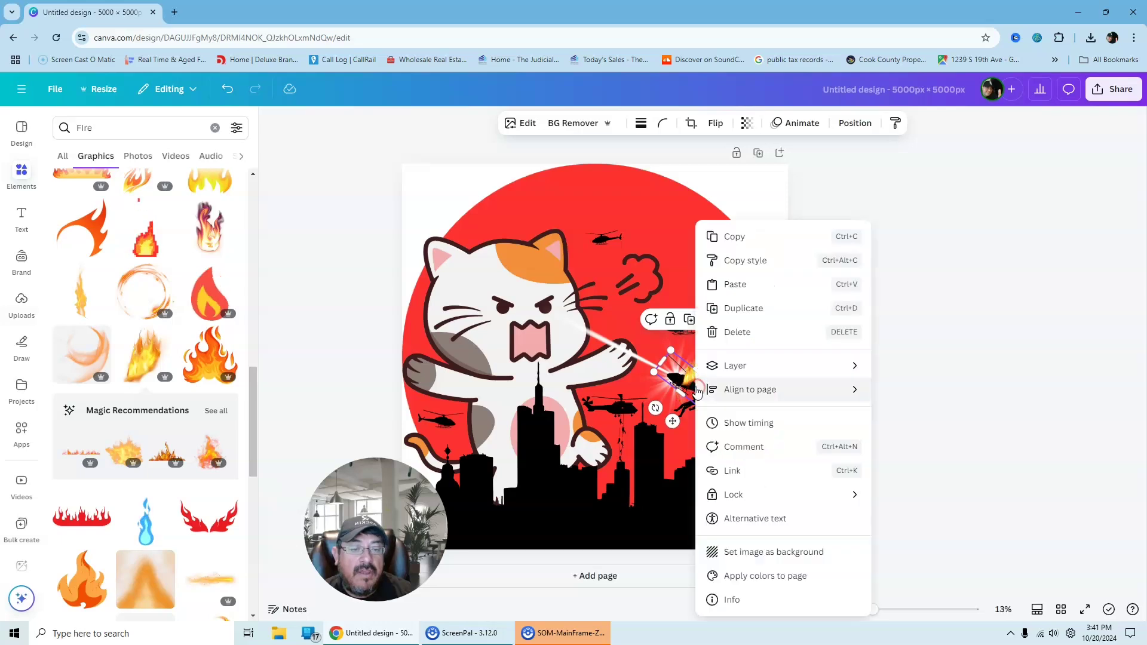
{"action": "mouse_move", "coordinate": [846, 366]}
{"action": "left_click", "coordinate": [931, 370]}
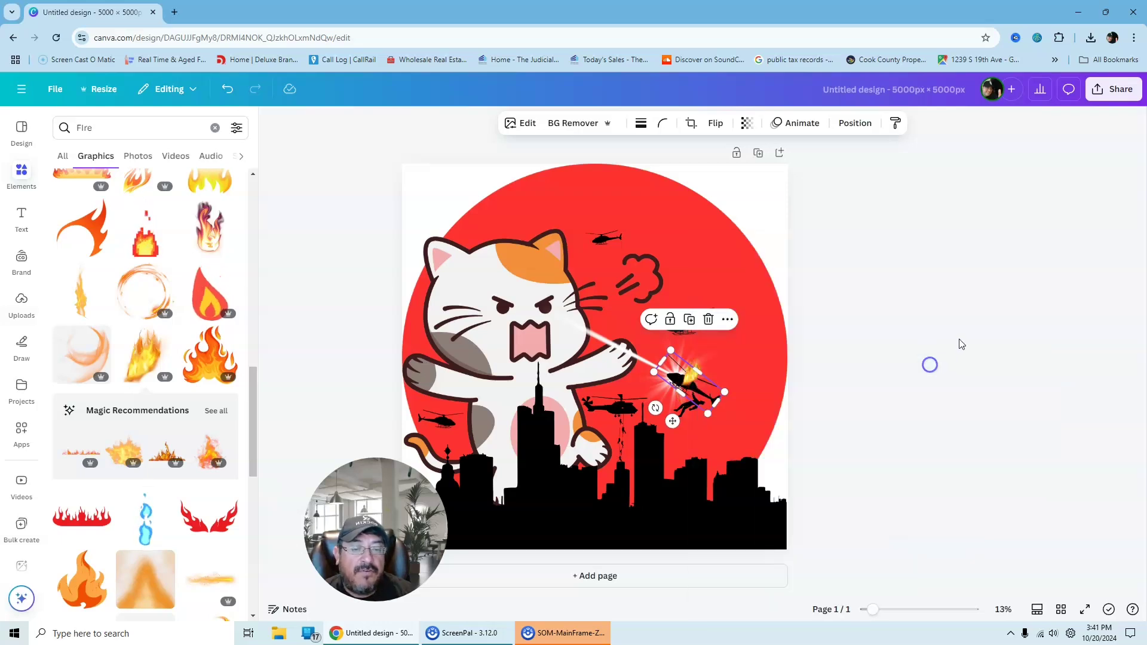
{"action": "left_click", "coordinate": [695, 399]}
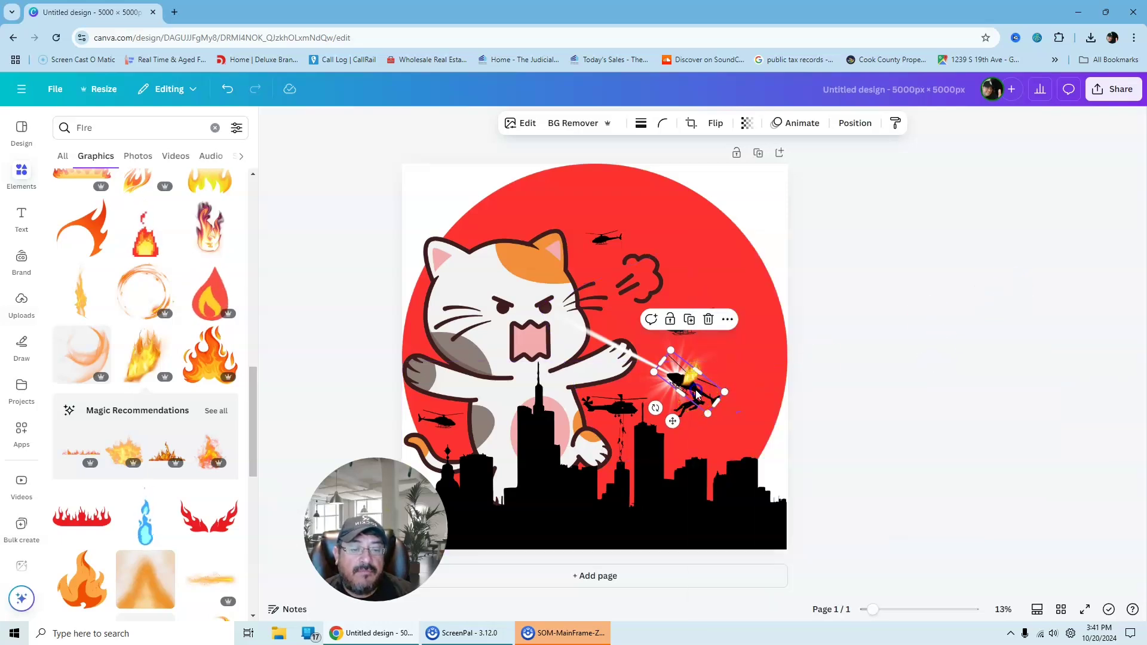
{"action": "right_click", "coordinate": [697, 393]}
{"action": "mouse_move", "coordinate": [735, 366]}
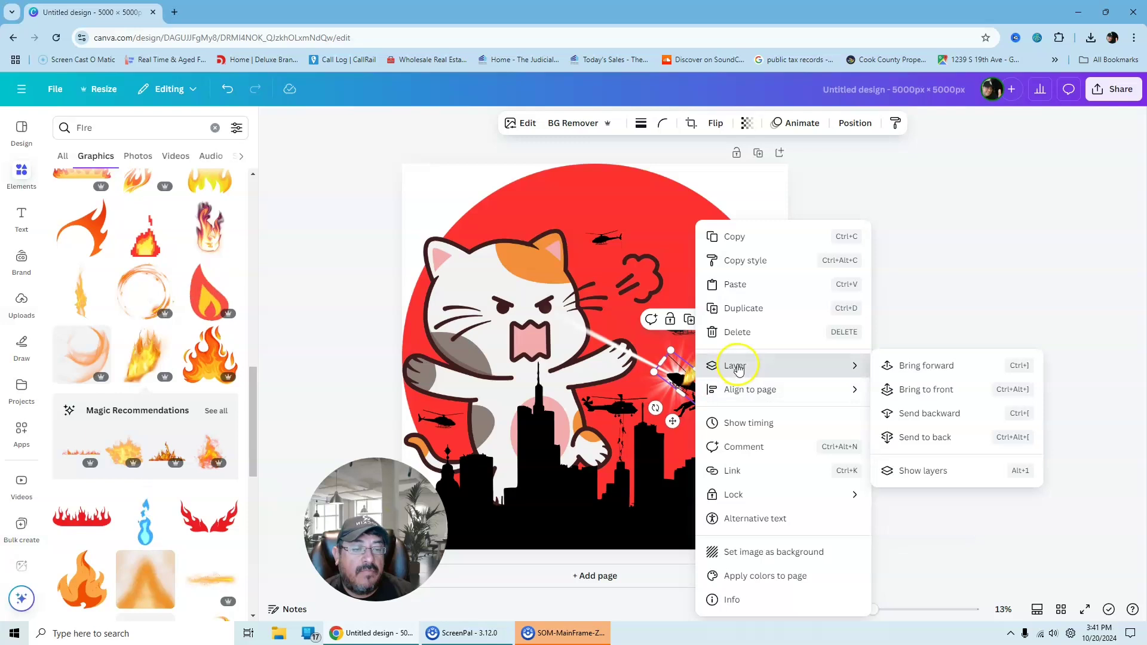
{"action": "left_click", "coordinate": [916, 367]}
{"action": "left_click", "coordinate": [910, 362]}
Step: Enlarge the flame slightly and position it behind the upper side of the tilted helicopter
{"action": "left_click", "coordinate": [694, 363]}
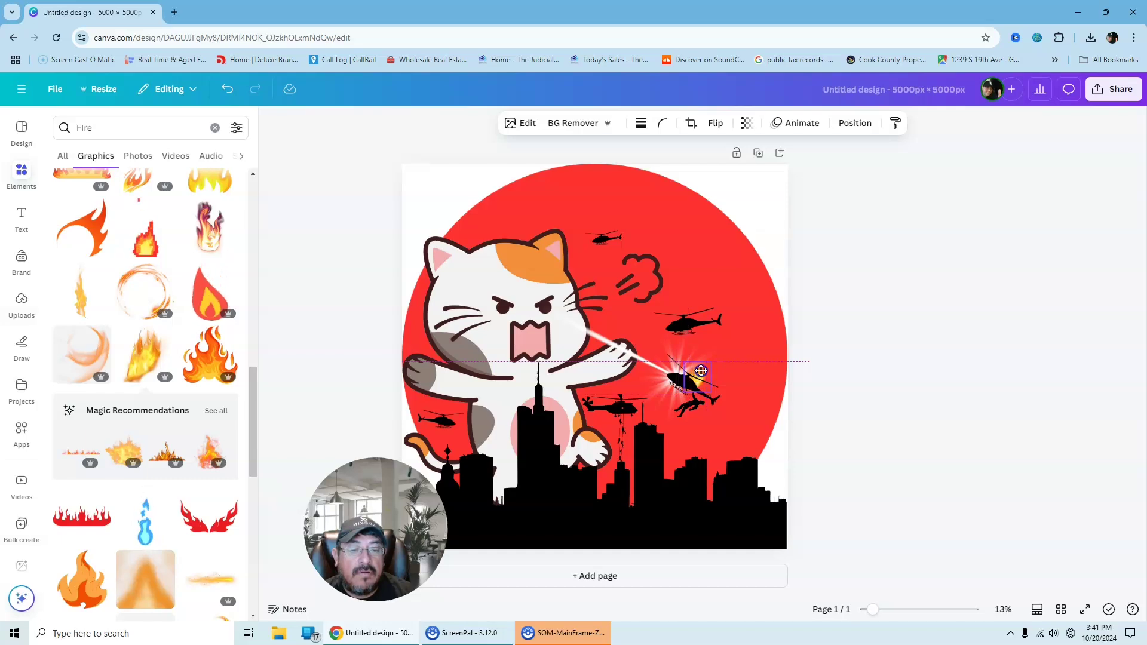
{"action": "left_click_drag", "start_coordinate": [701, 371], "coordinate": [717, 356]}
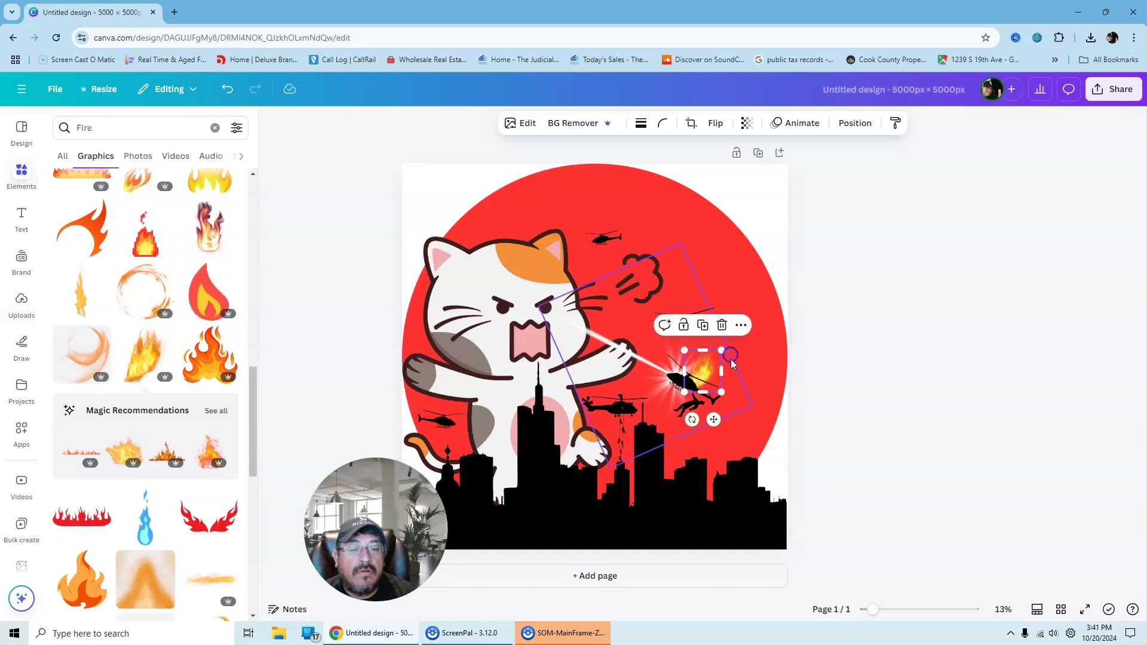
{"action": "left_click", "coordinate": [867, 358]}
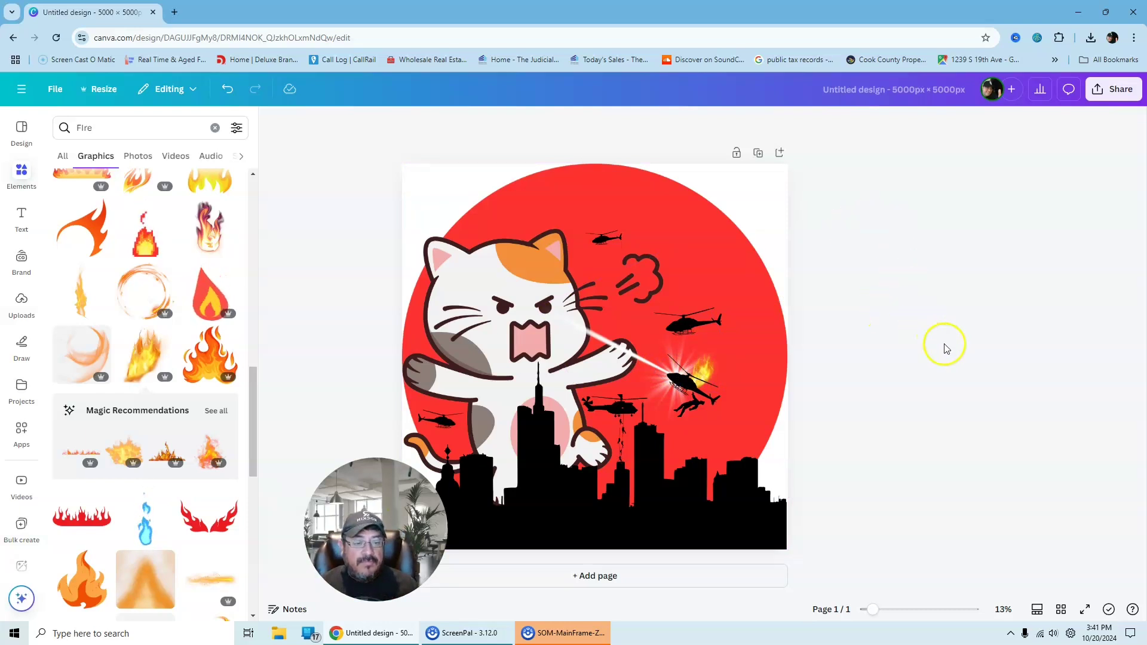
{"action": "left_click", "coordinate": [686, 531]}
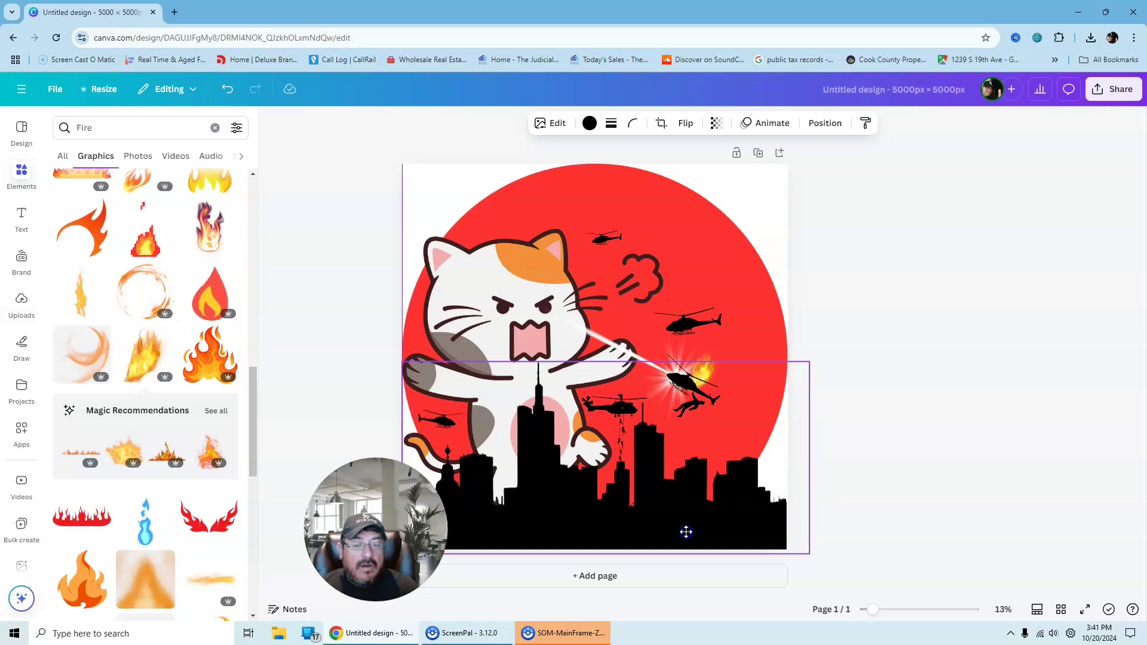
{"action": "left_click", "coordinate": [950, 340]}
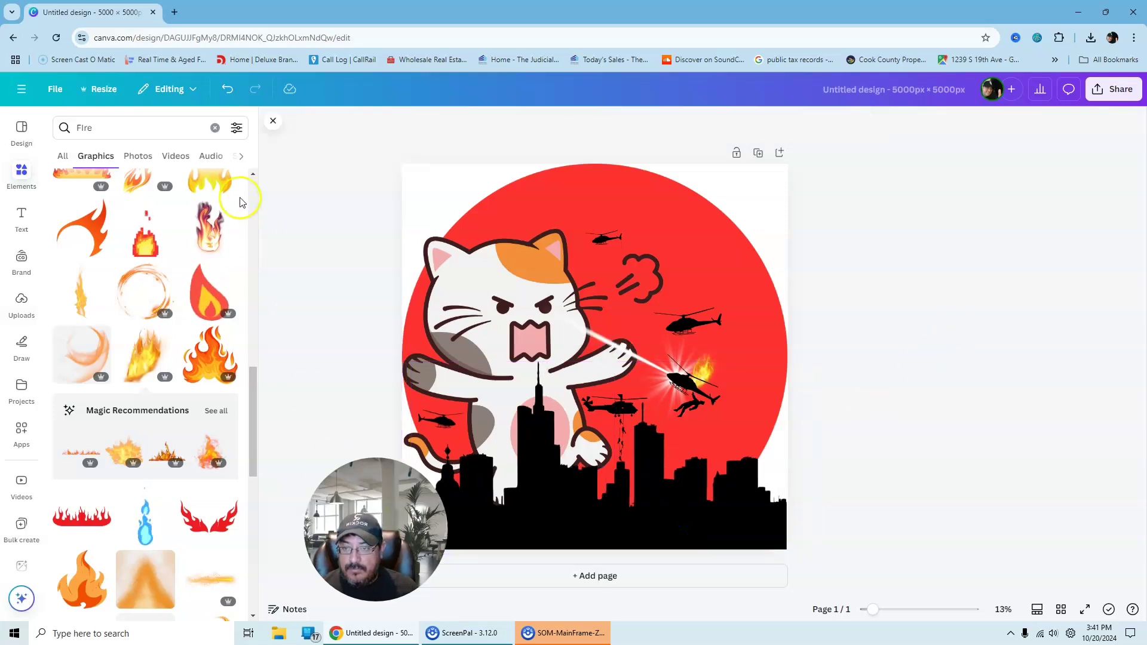
{"action": "left_click", "coordinate": [269, 121]}
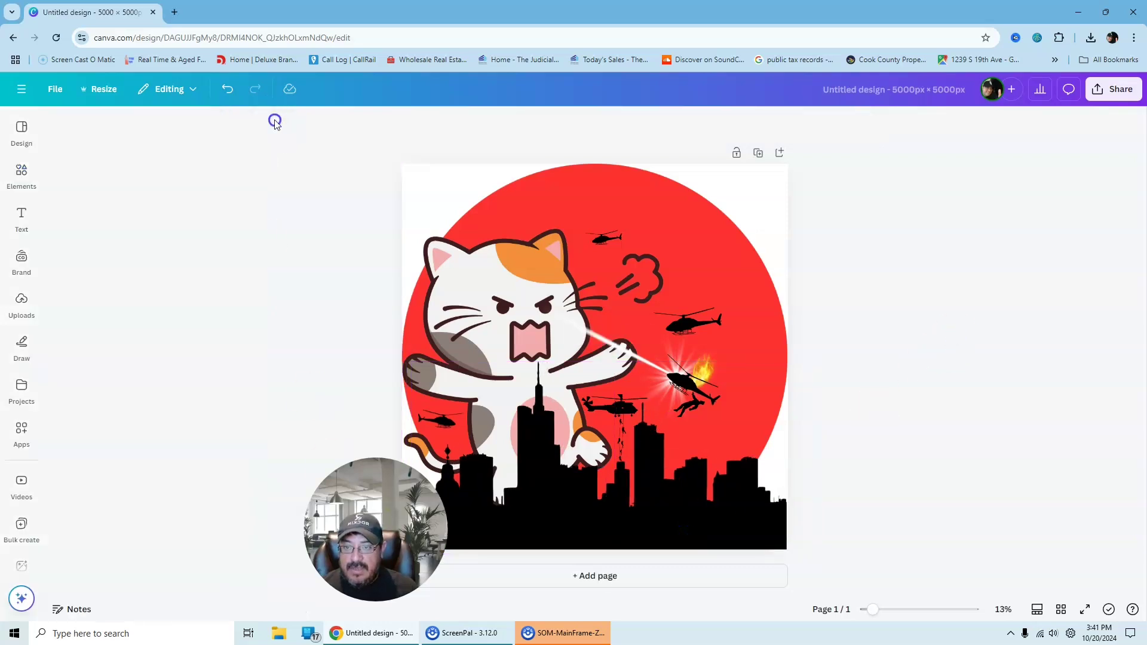
{"action": "left_click", "coordinate": [199, 342]}
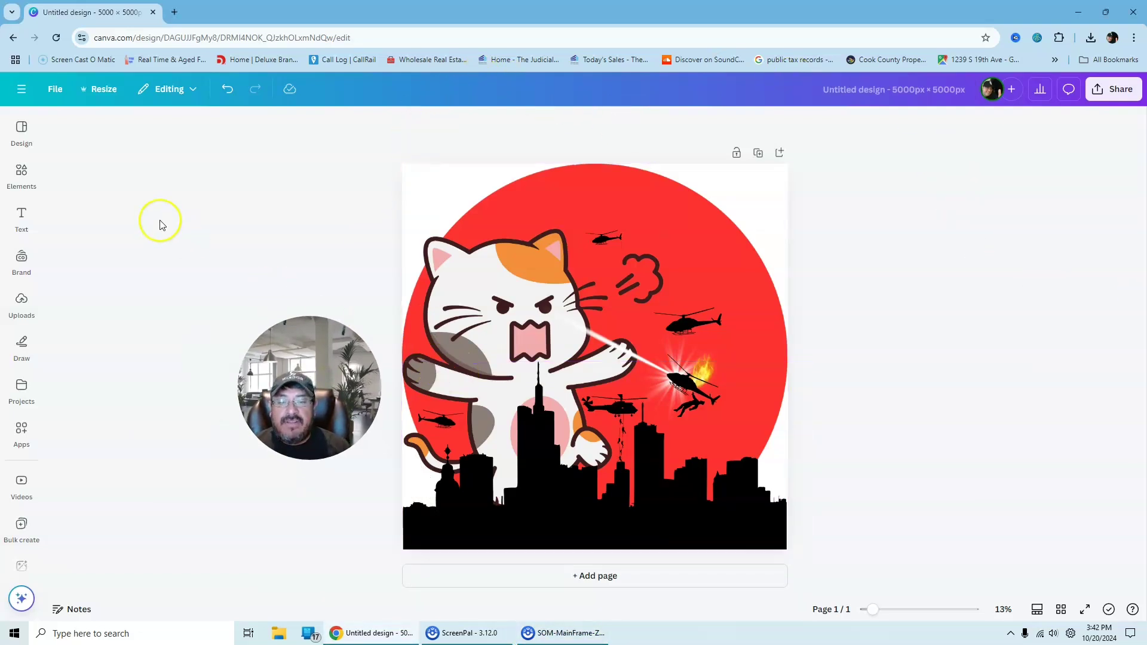
Step: Add the recently used "Sticker" text style and place it on the black base of the skyline
{"action": "left_click", "coordinate": [24, 172]}
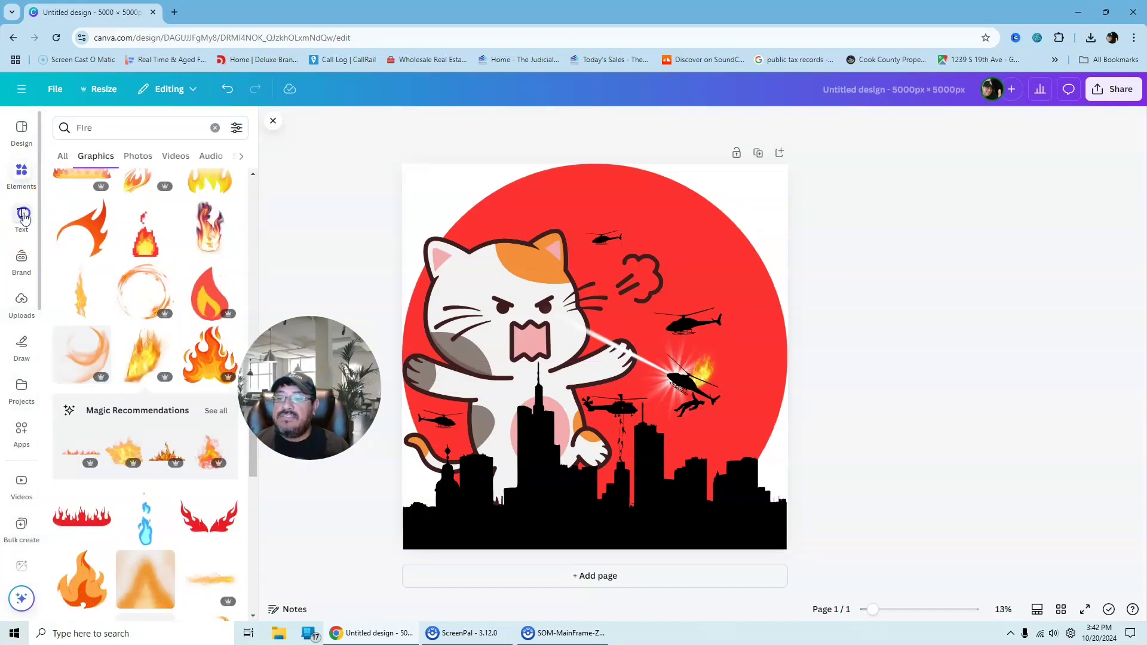
{"action": "left_click", "coordinate": [19, 211]}
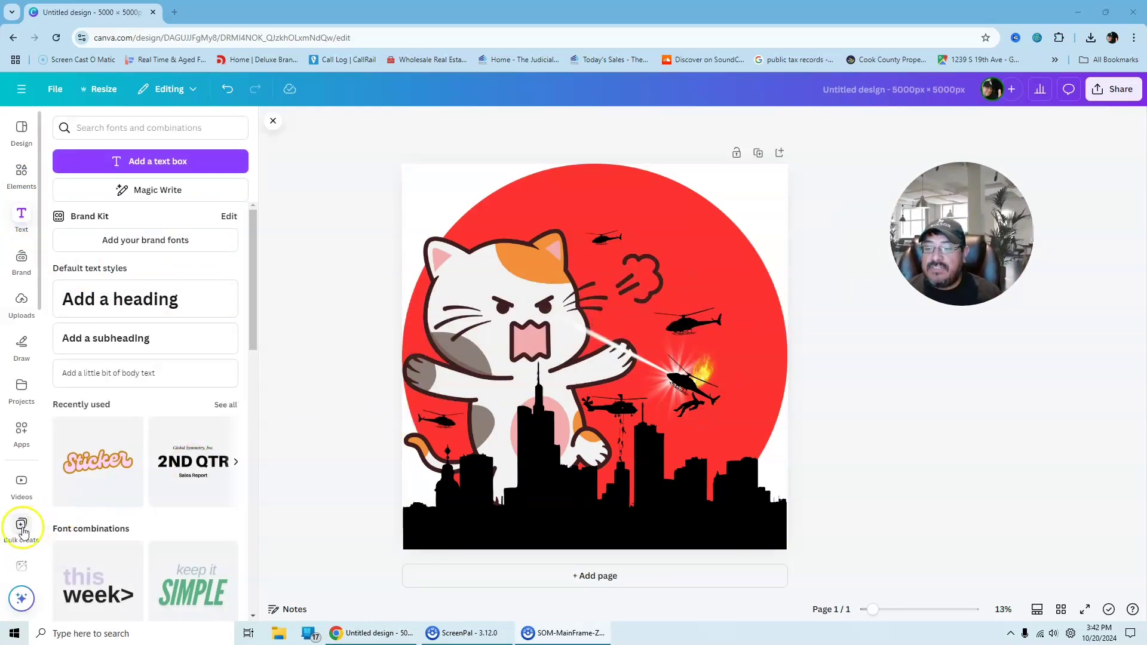
{"action": "left_click", "coordinate": [87, 459]}
{"action": "left_click_drag", "start_coordinate": [611, 354], "coordinate": [607, 518]}
Step: Replace the "Sticker" placeholder text with "CatZilla"
{"action": "double_click", "coordinate": [590, 518]}
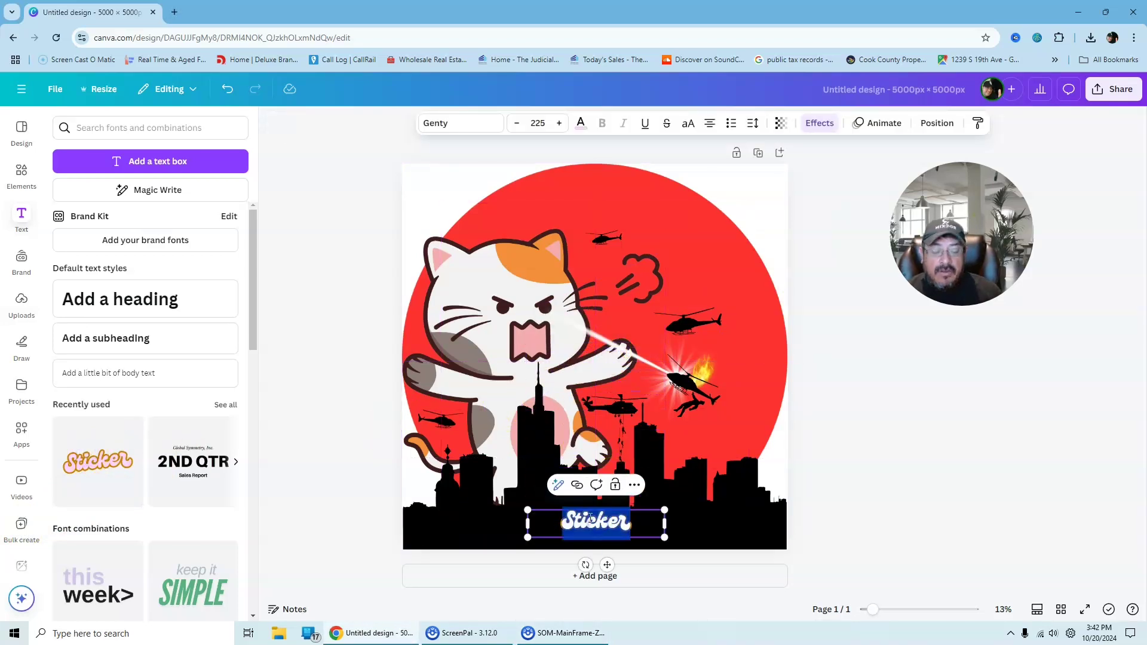
{"action": "type", "text": "Cat"}
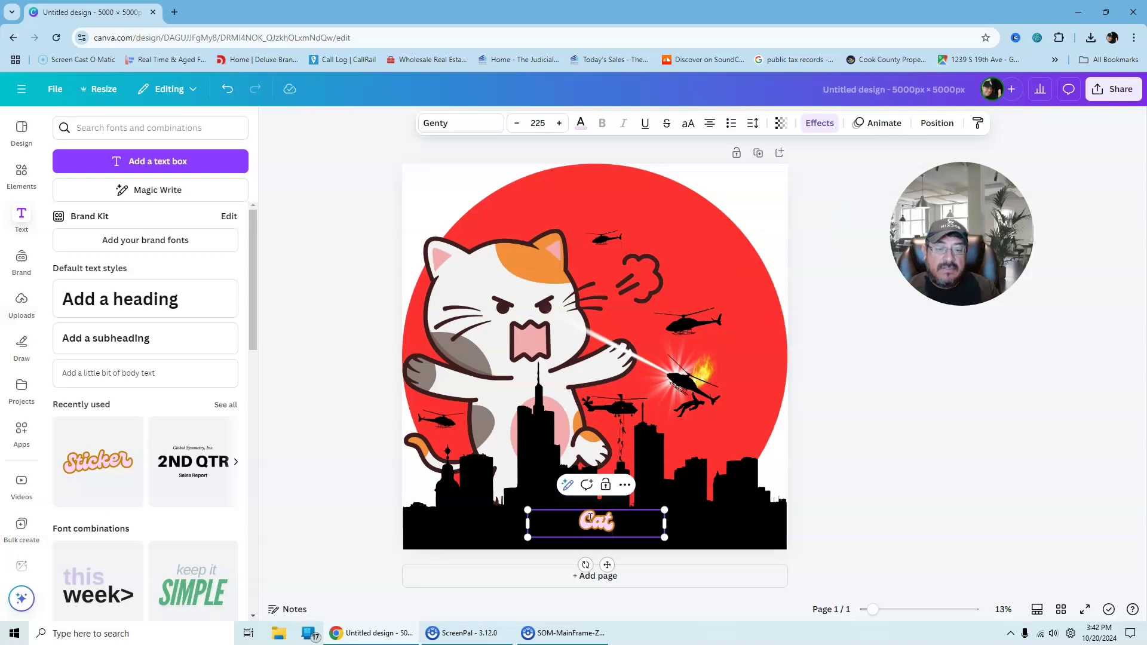
{"action": "type", "text": "Zil"}
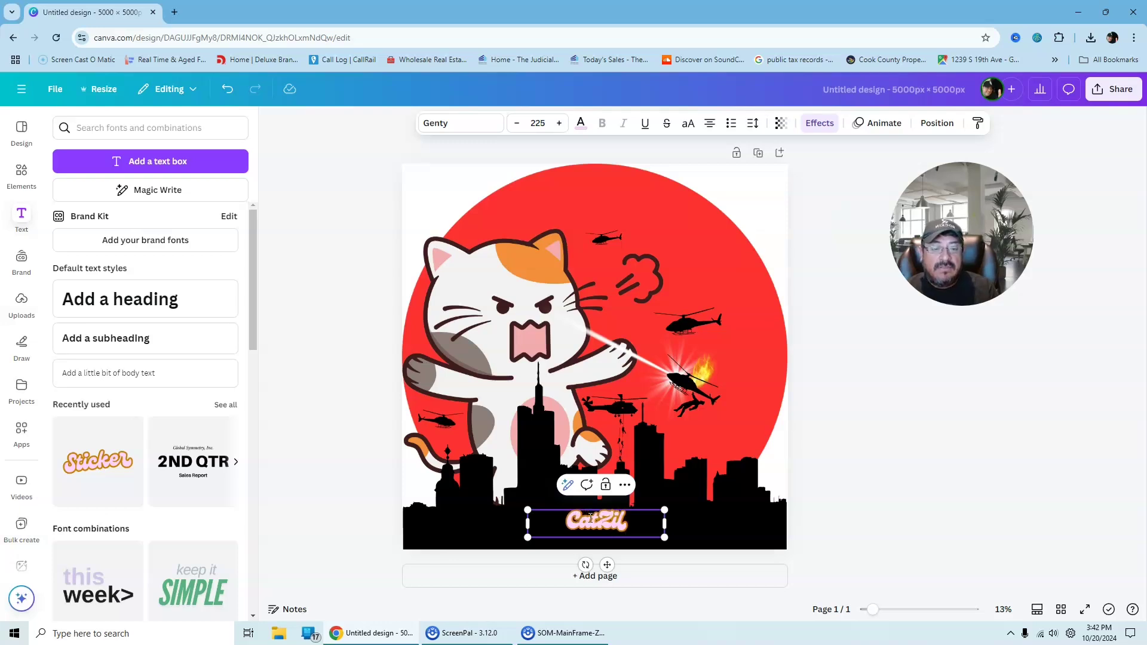
{"action": "type", "text": "la"}
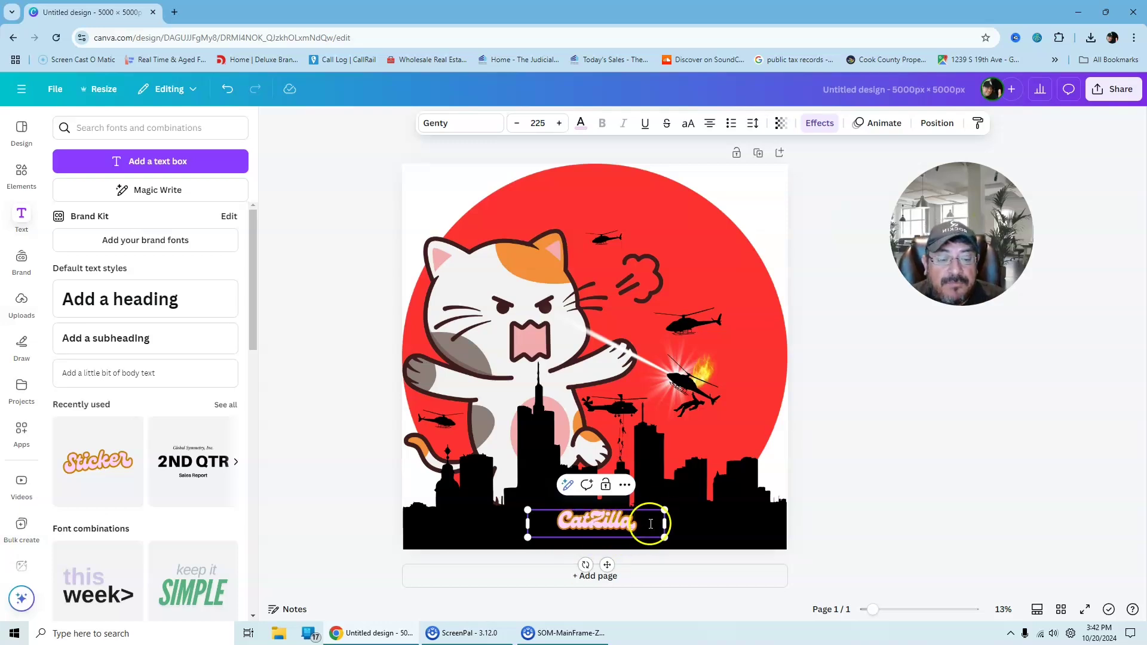
Step: Enlarge the CatZilla title to font size 634, with its box spanning the page width, and lower it onto the skyline's base
{"action": "left_click_drag", "start_coordinate": [665, 509], "coordinate": [783, 475]}
{"action": "left_click_drag", "start_coordinate": [527, 486], "coordinate": [399, 476]}
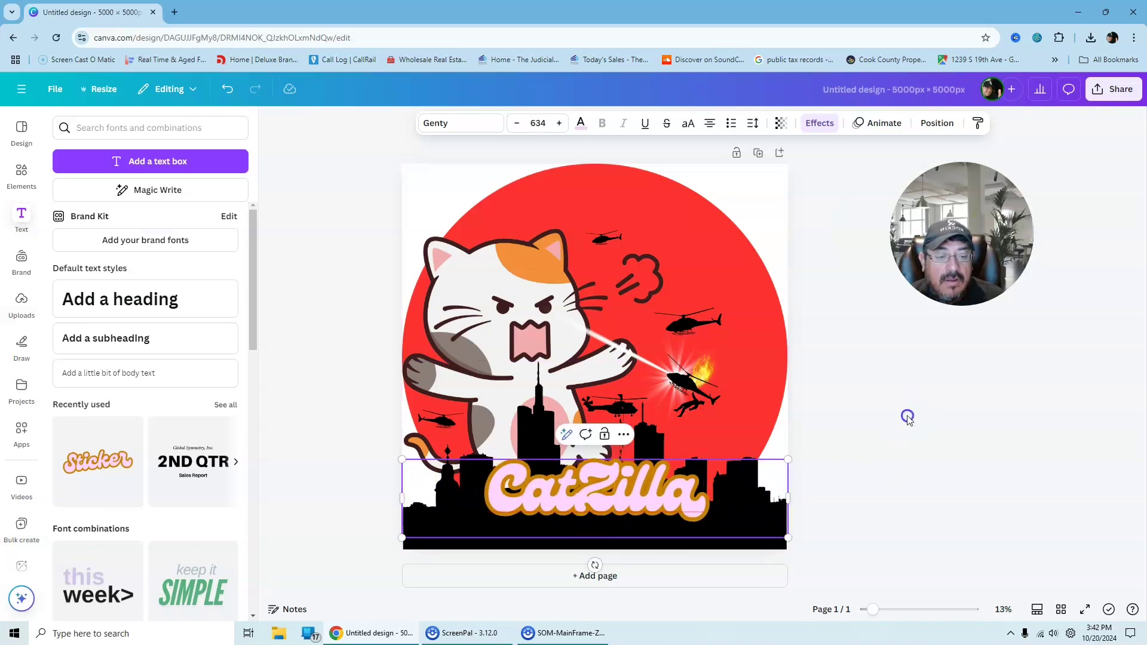
{"action": "left_click_drag", "start_coordinate": [606, 493], "coordinate": [605, 517]}
{"action": "left_click_drag", "start_coordinate": [606, 522], "coordinate": [606, 521]}
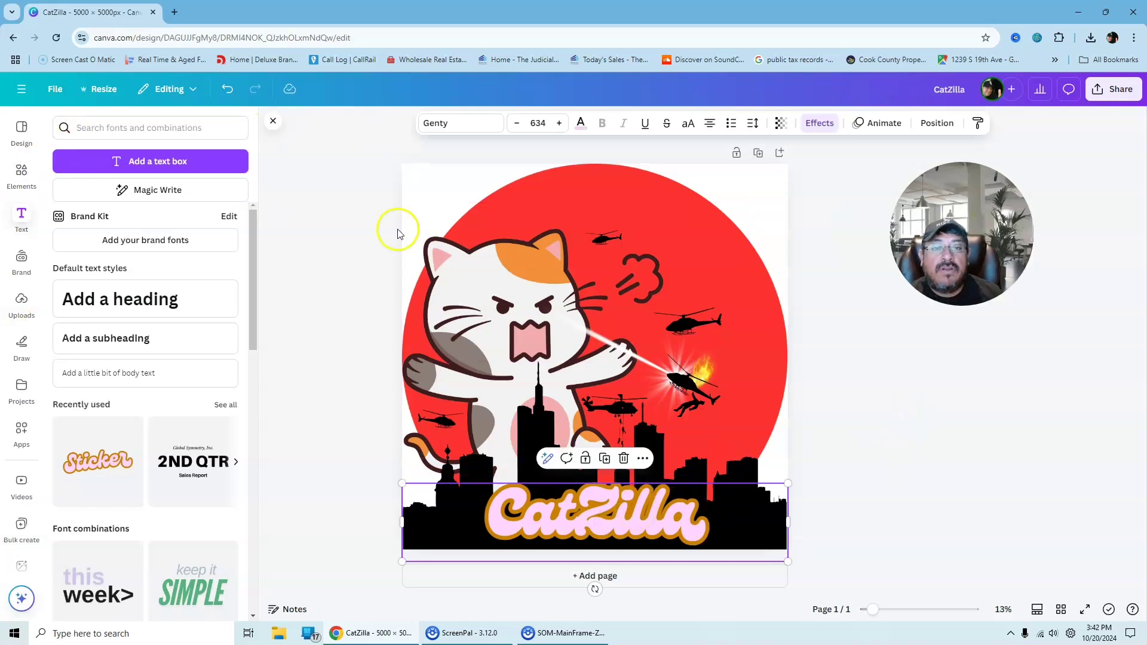
Step: Apply the Curve shape effect to the CatZilla title and set the curve to -54
{"action": "left_click", "coordinate": [273, 121]}
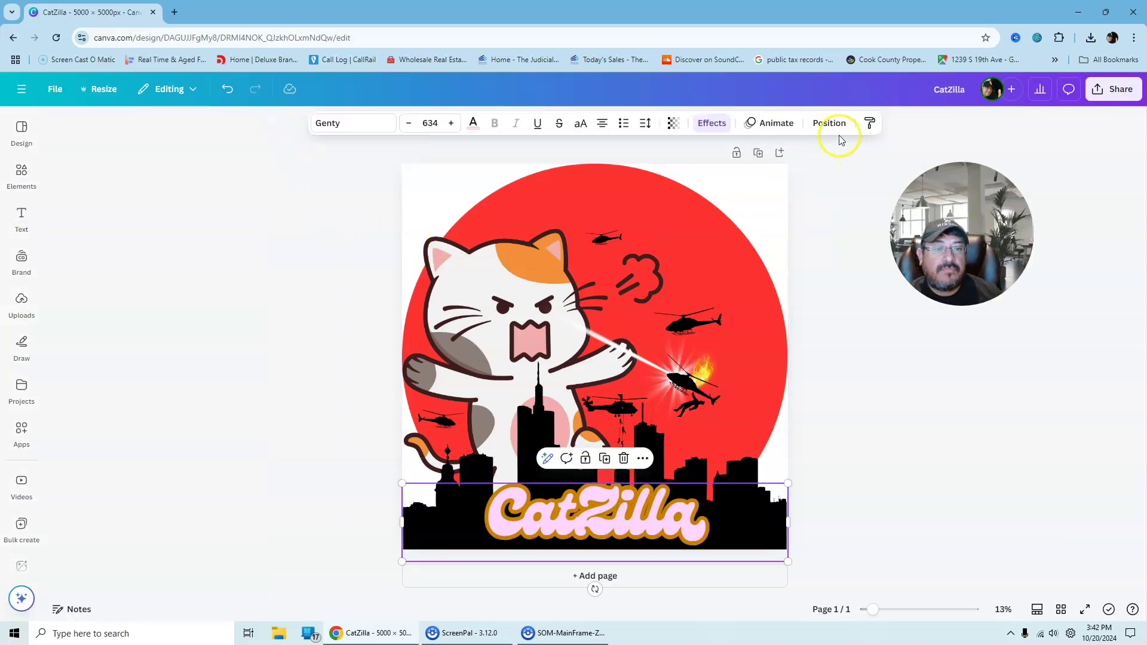
{"action": "left_click", "coordinate": [713, 123]}
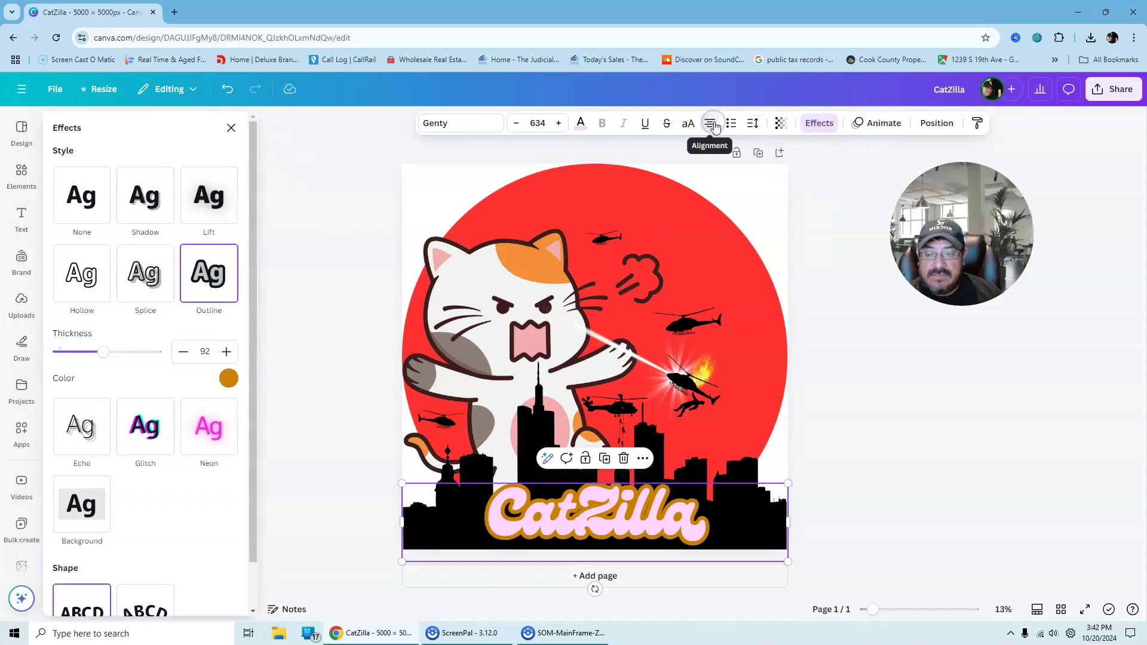
{"action": "left_click_drag", "start_coordinate": [250, 257], "coordinate": [251, 400]}
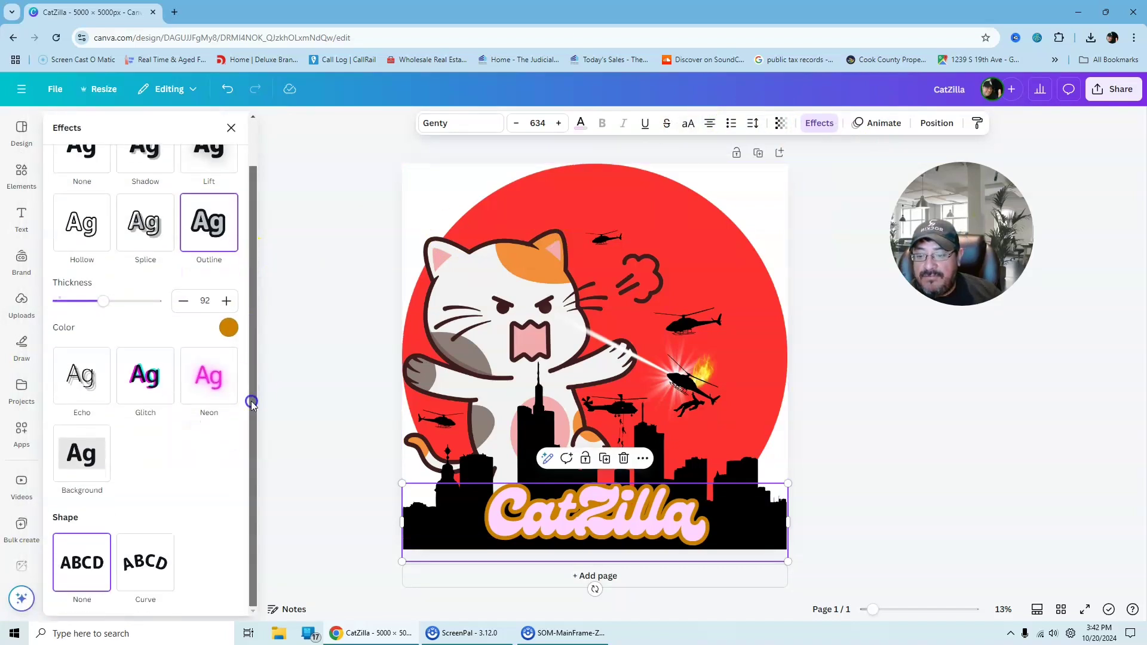
{"action": "left_click", "coordinate": [142, 579]}
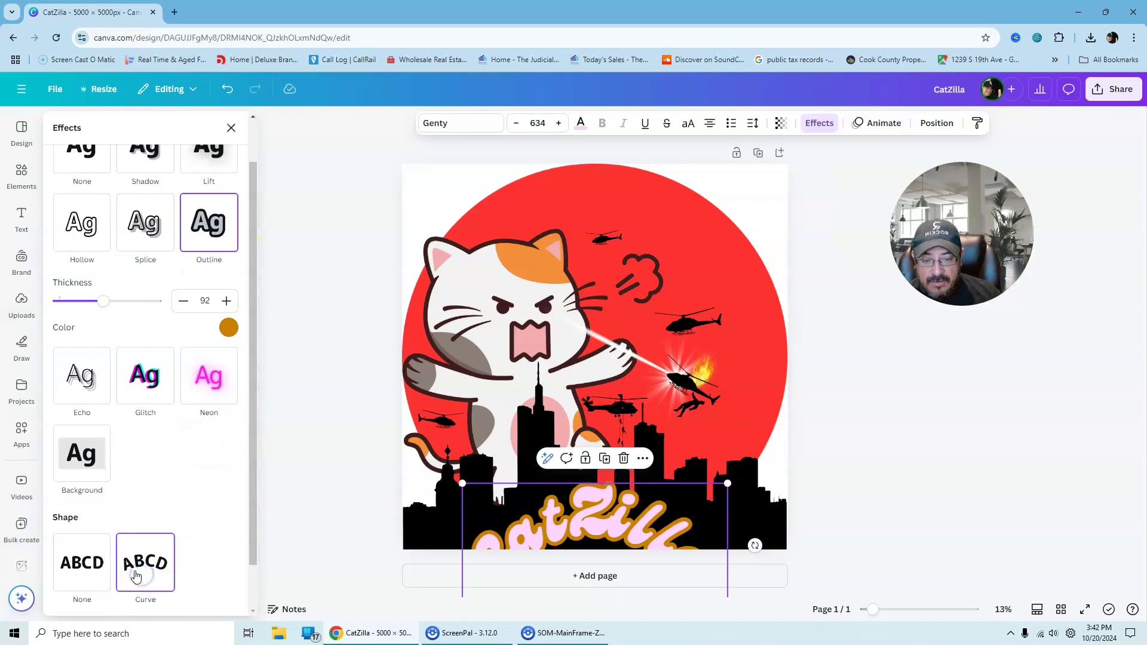
{"action": "left_click_drag", "start_coordinate": [256, 418], "coordinate": [252, 564]}
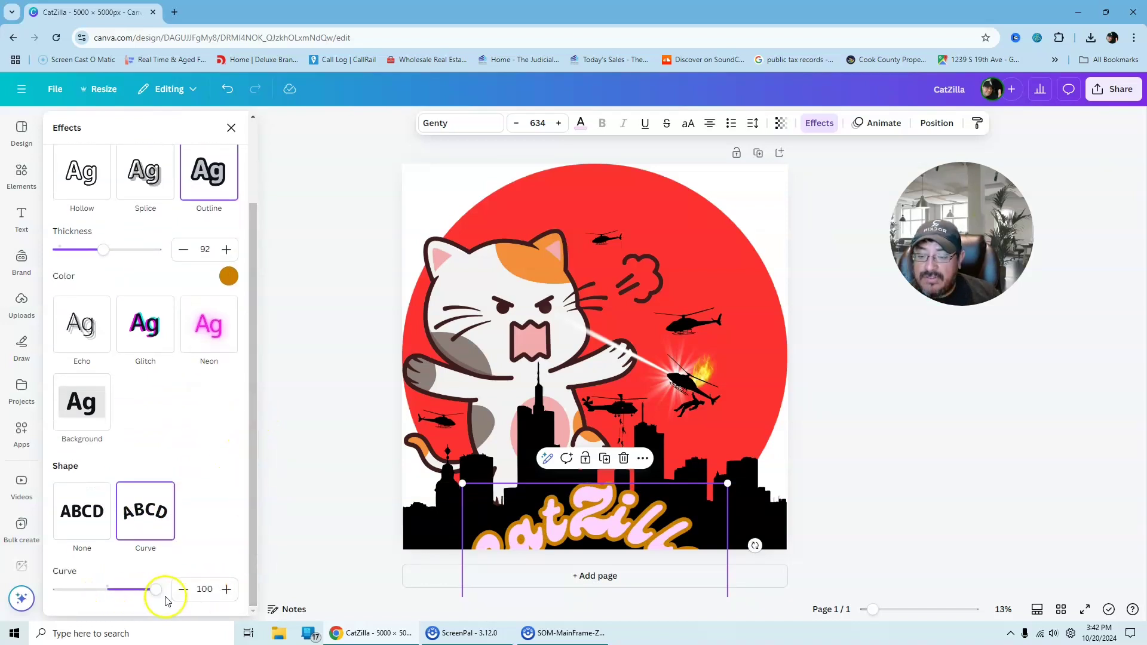
{"action": "left_click_drag", "start_coordinate": [157, 590], "coordinate": [81, 577]}
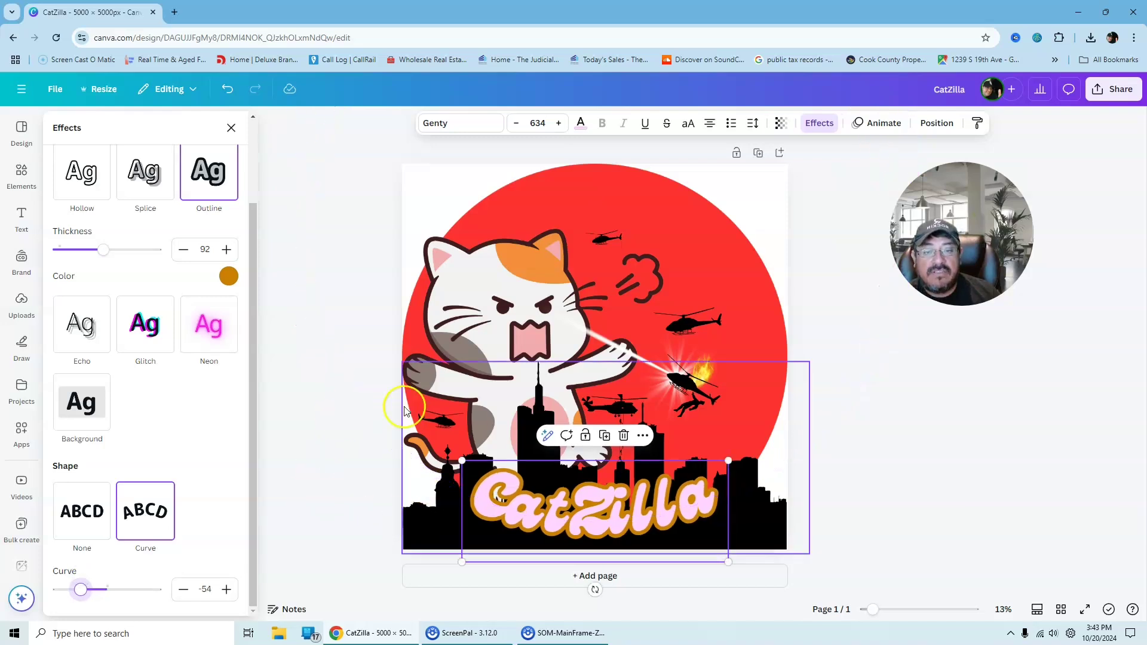
Step: Move the curved CatZilla title slightly lower on the skyline's black base
{"action": "left_click_drag", "start_coordinate": [614, 513], "coordinate": [639, 522]}
{"action": "left_click", "coordinate": [1027, 428]}
{"action": "left_click", "coordinate": [653, 504]}
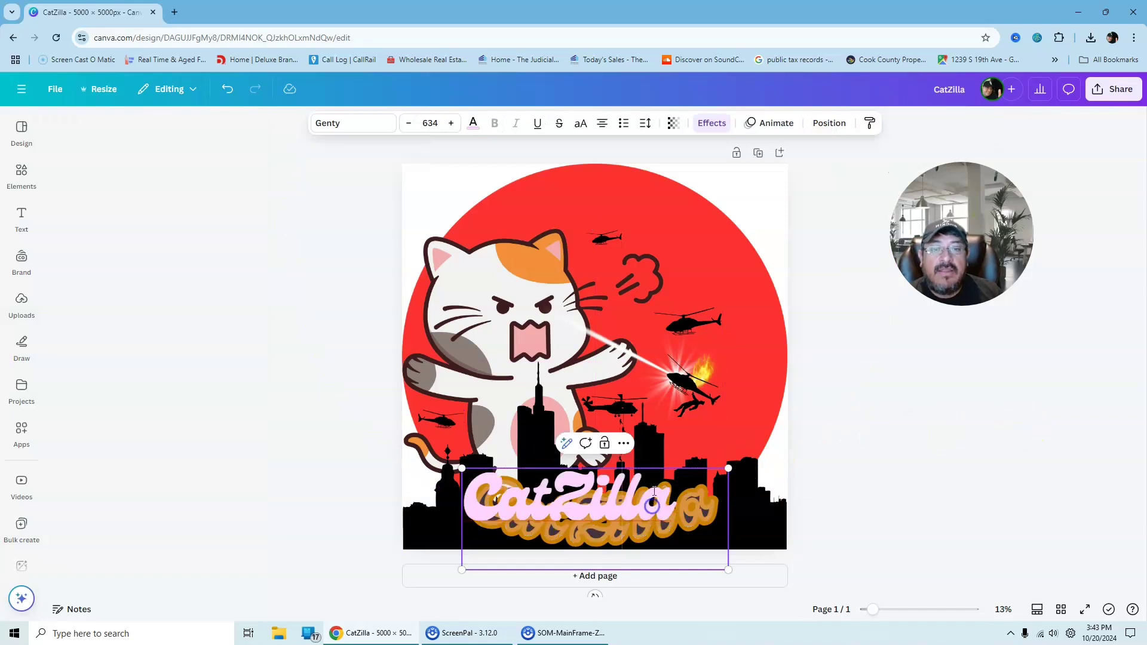
{"action": "left_click", "coordinate": [231, 257]}
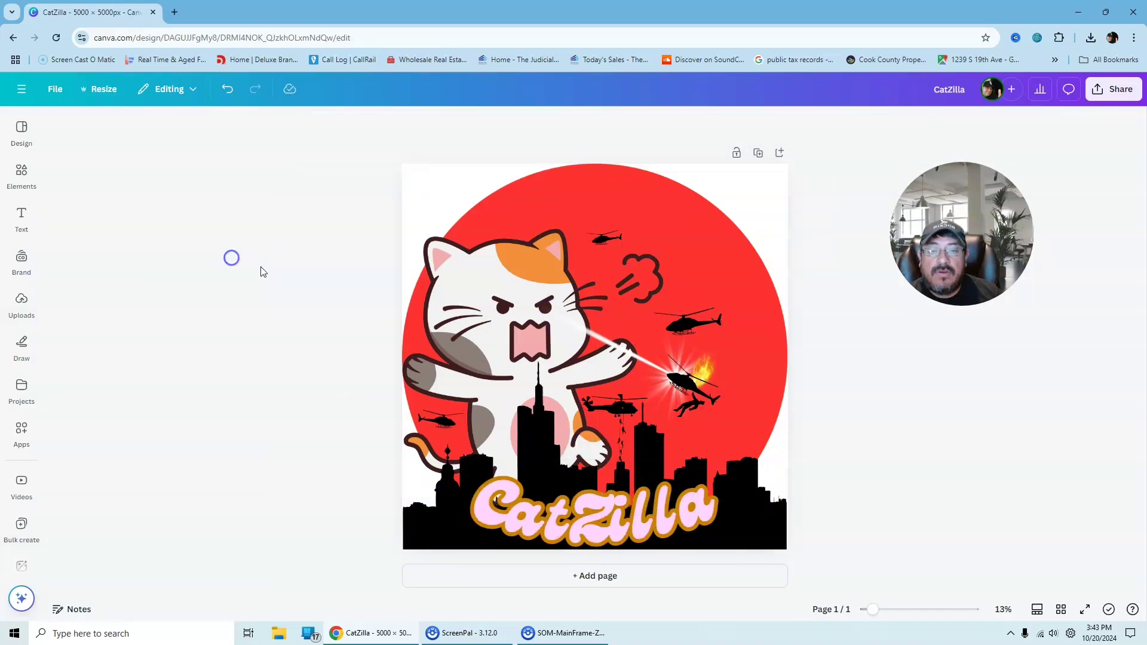
Step: Change the CatZilla title's text color to the document red and its outline color to black
{"action": "left_click", "coordinate": [533, 485]}
{"action": "left_click", "coordinate": [473, 123]}
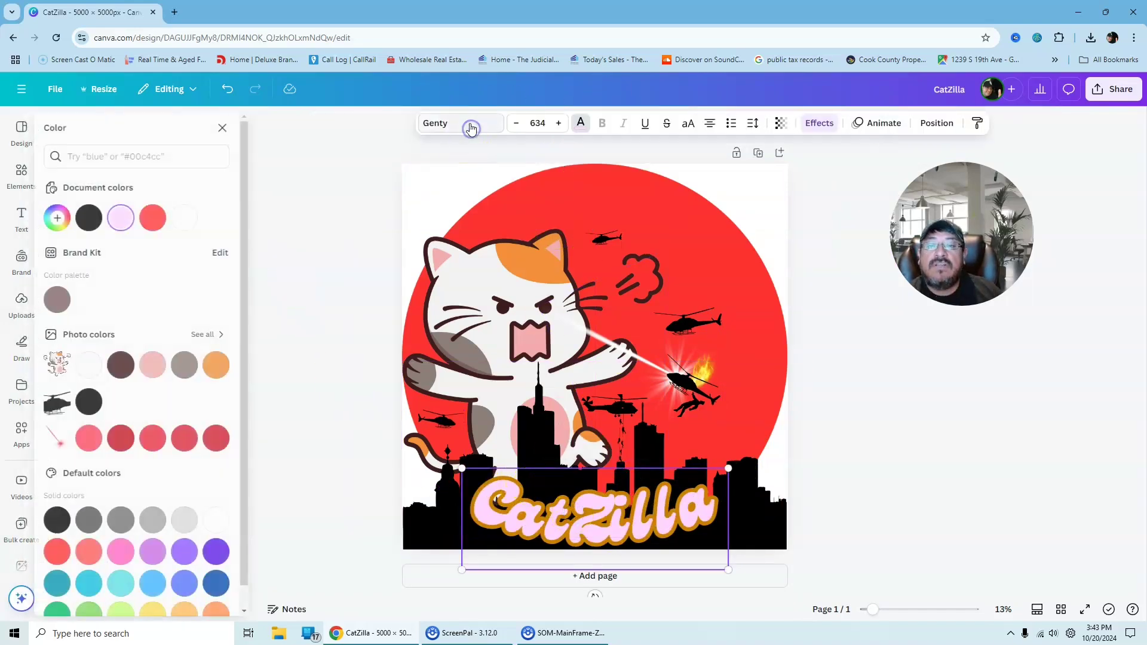
{"action": "left_click", "coordinate": [161, 222]}
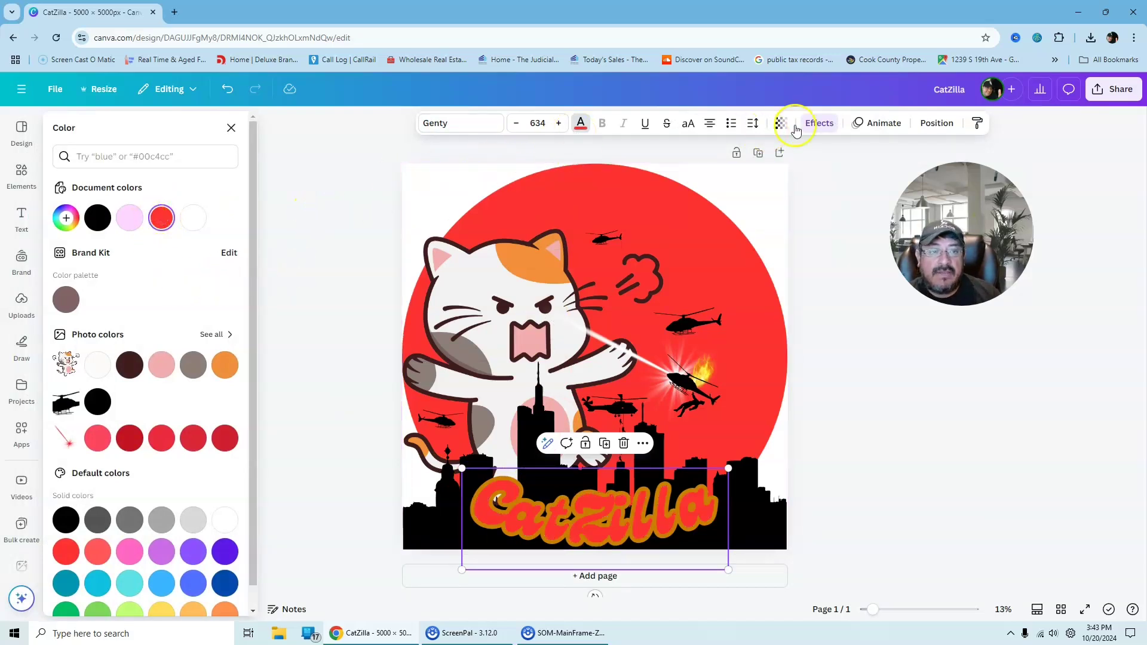
{"action": "left_click", "coordinate": [826, 122]}
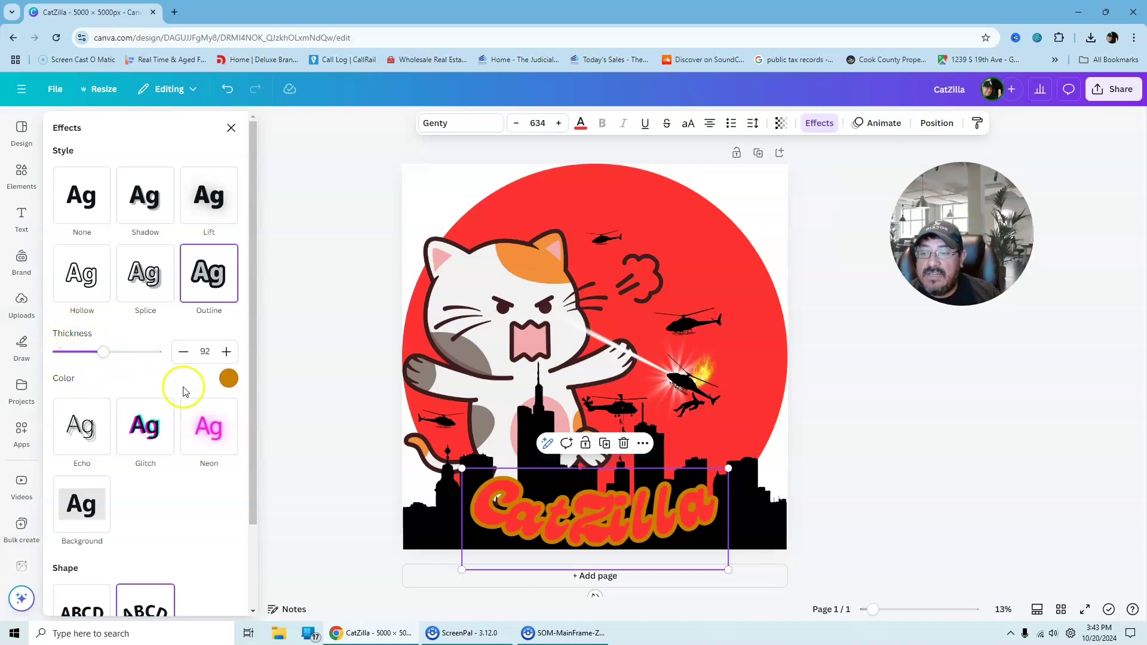
{"action": "left_click", "coordinate": [229, 379]}
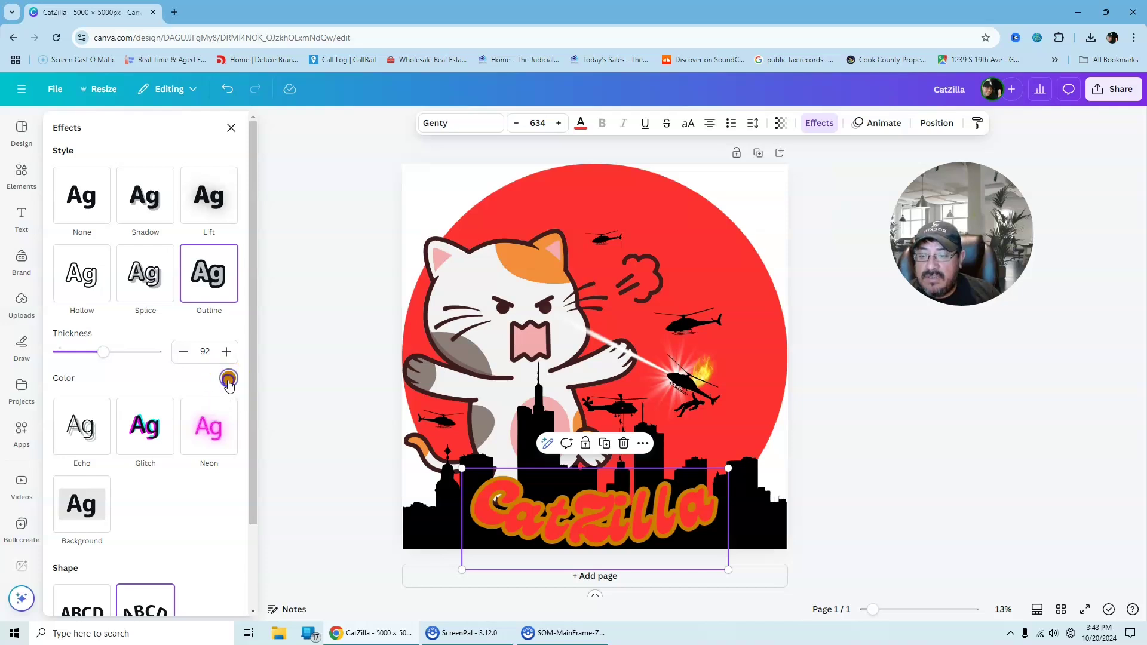
{"action": "left_click", "coordinate": [90, 440]}
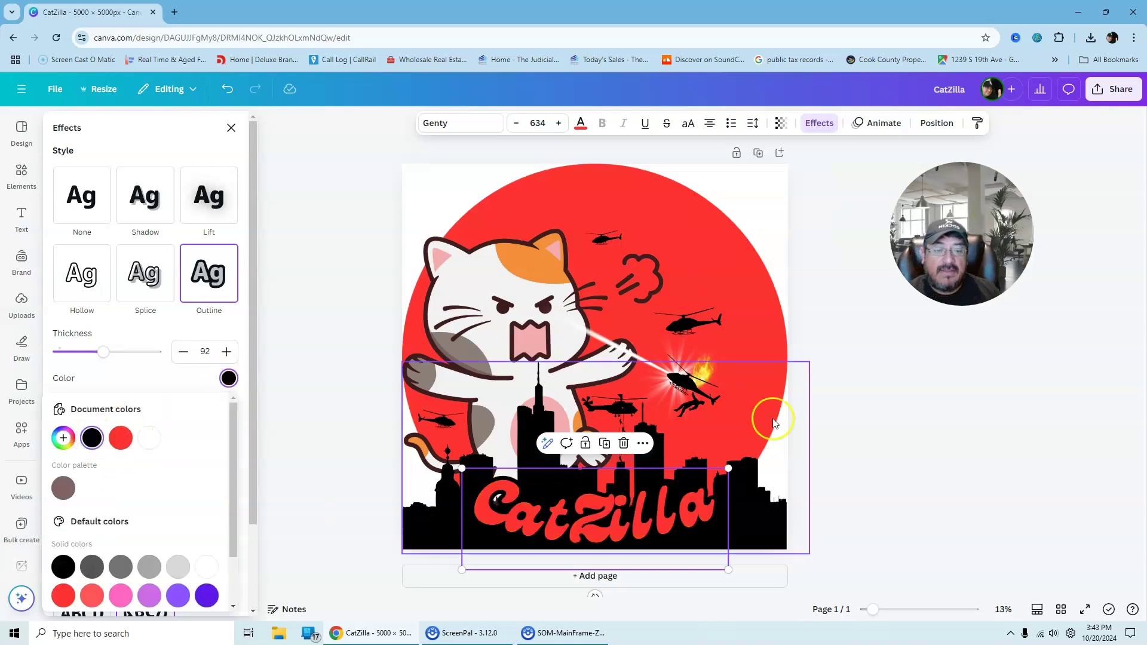
{"action": "left_click", "coordinate": [942, 410]}
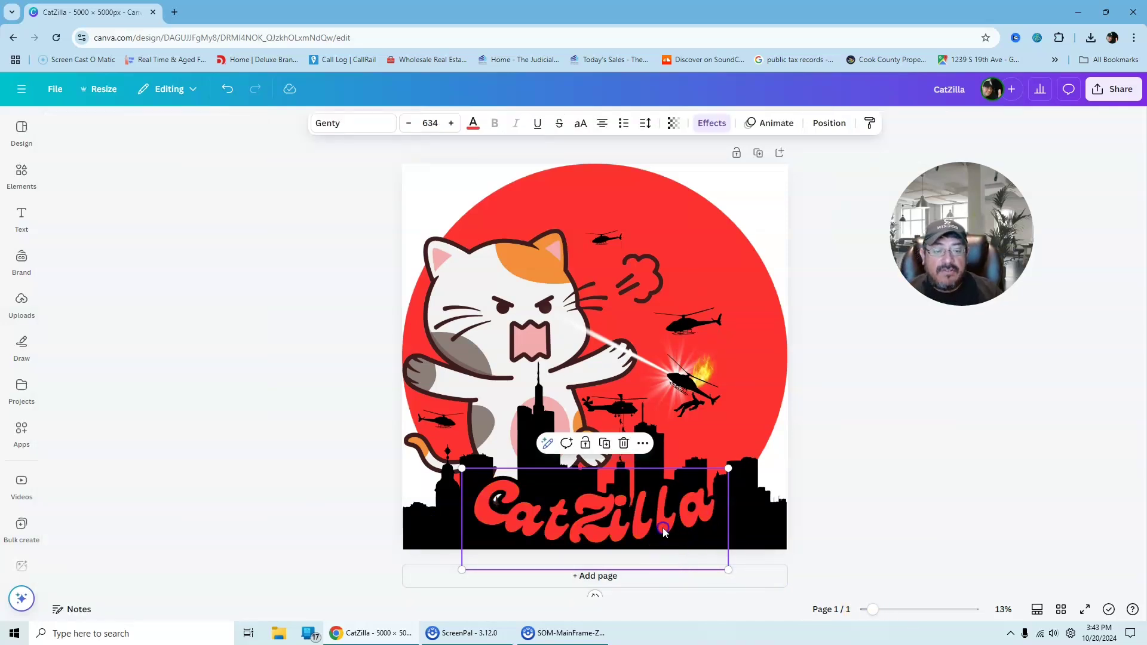
Step: Nudge the CatZilla title slightly to the right on the skyline's base
{"action": "left_click_drag", "start_coordinate": [663, 531], "coordinate": [666, 528]}
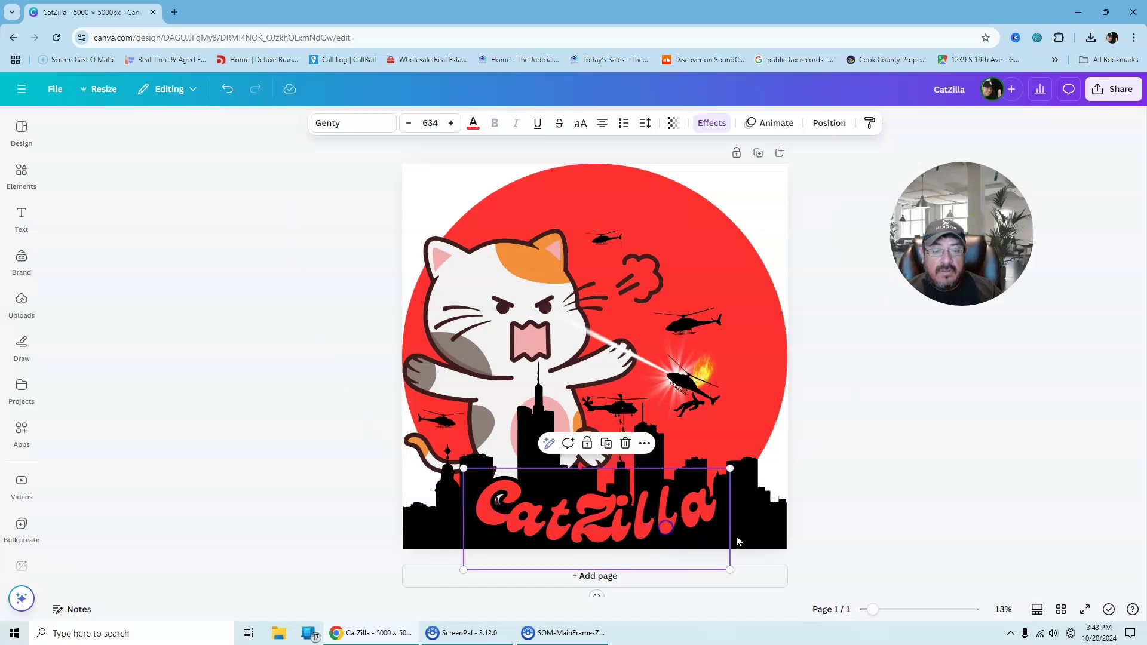
{"action": "left_click", "coordinate": [967, 459]}
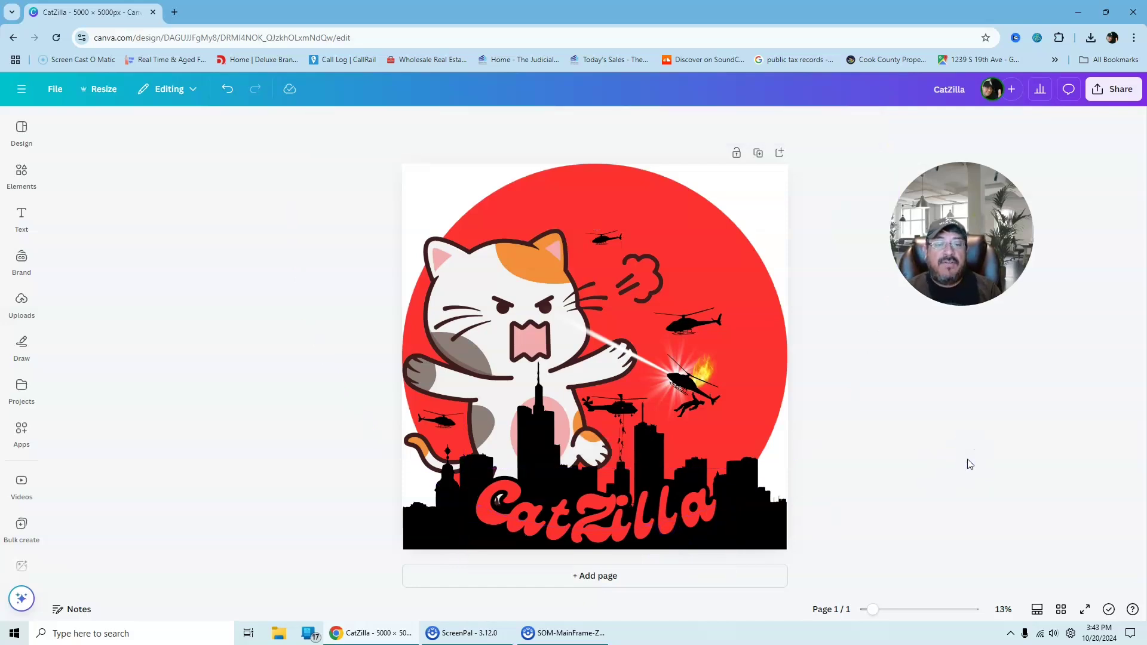
{"action": "left_click", "coordinate": [1029, 409]}
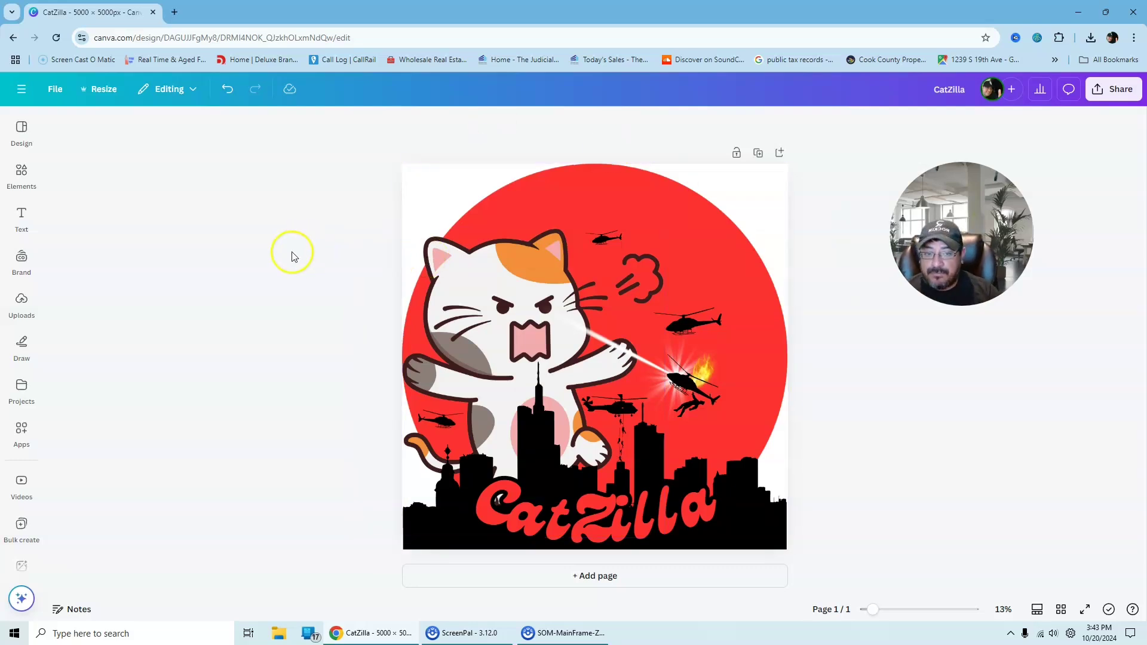
Step: Search the graphics for "Clouds" and add the solid rounded cloud silhouette to the page
{"action": "left_click", "coordinate": [21, 172]}
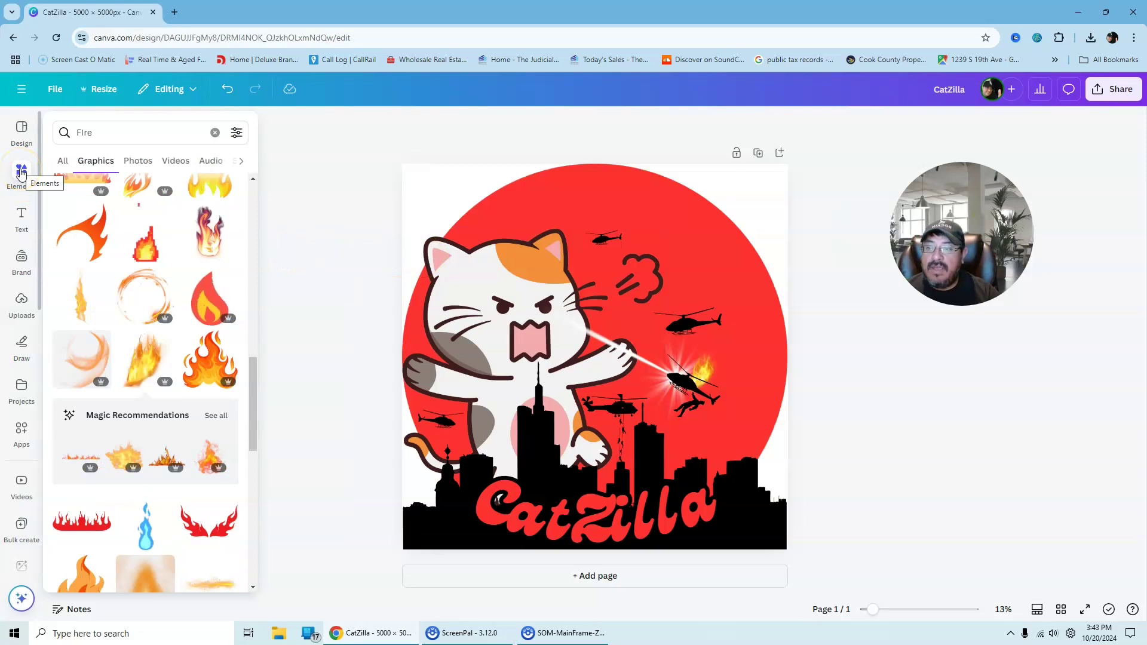
{"action": "left_click", "coordinate": [119, 132]}
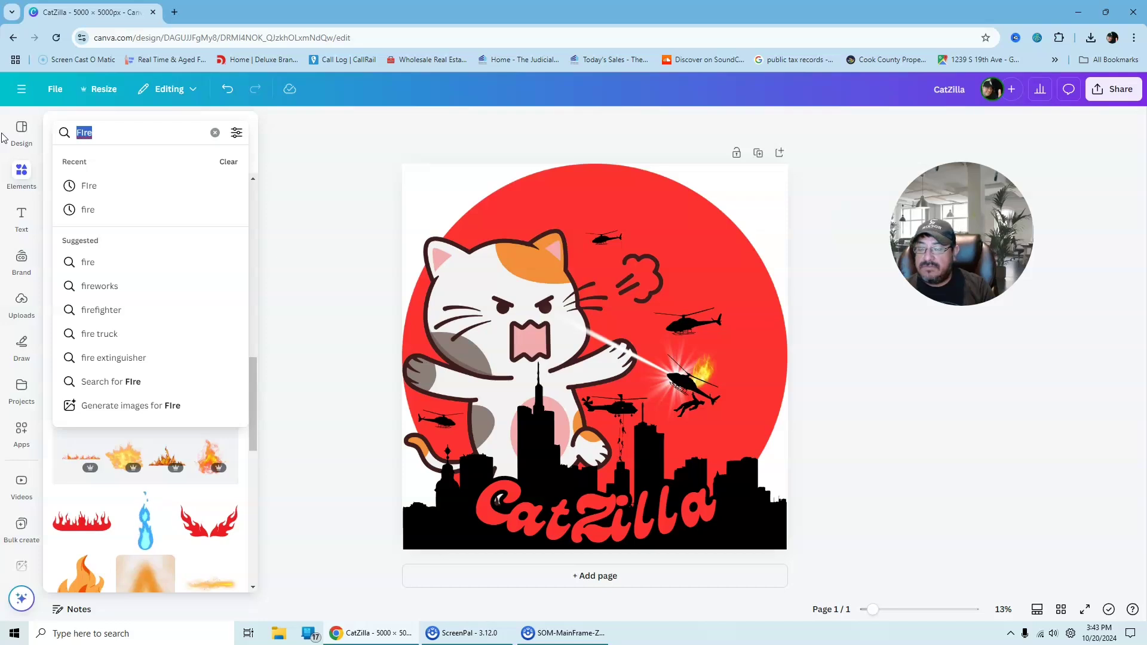
{"action": "type", "text": "Clouds"}
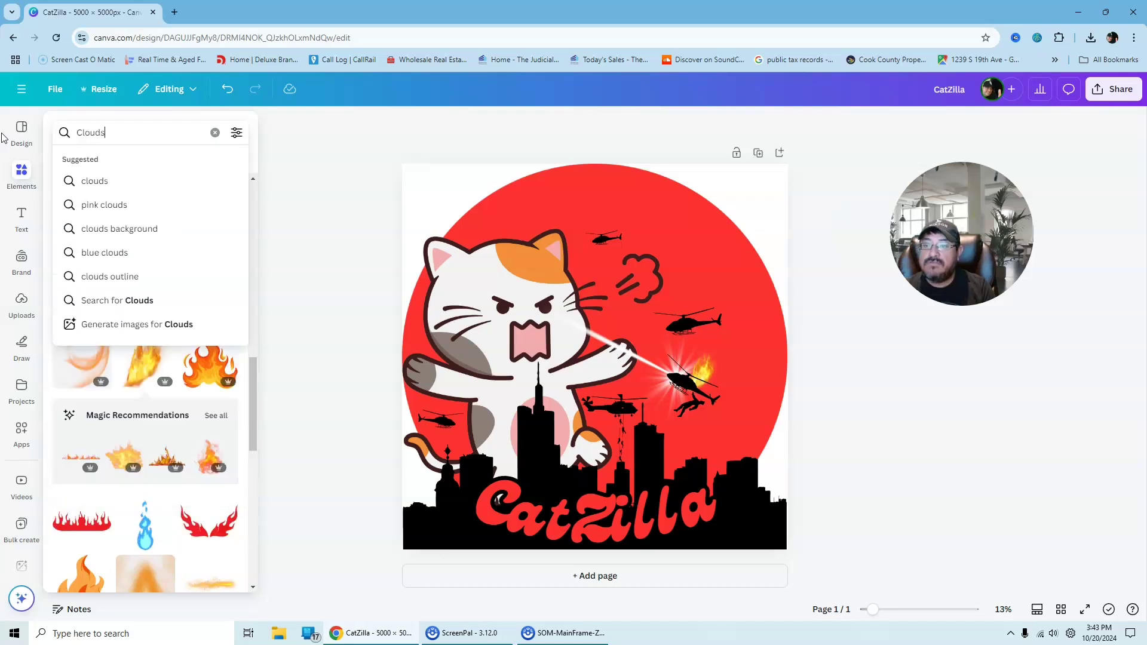
{"action": "key", "text": "Return"}
{"action": "left_click", "coordinate": [6, 137]}
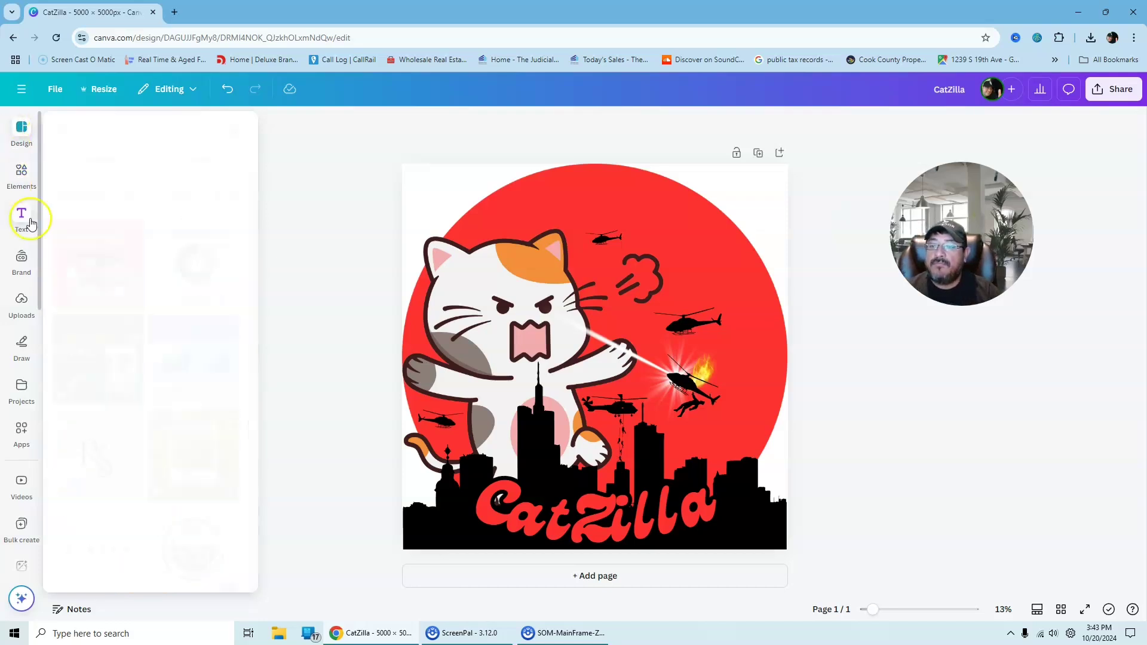
{"action": "left_click", "coordinate": [316, 129]}
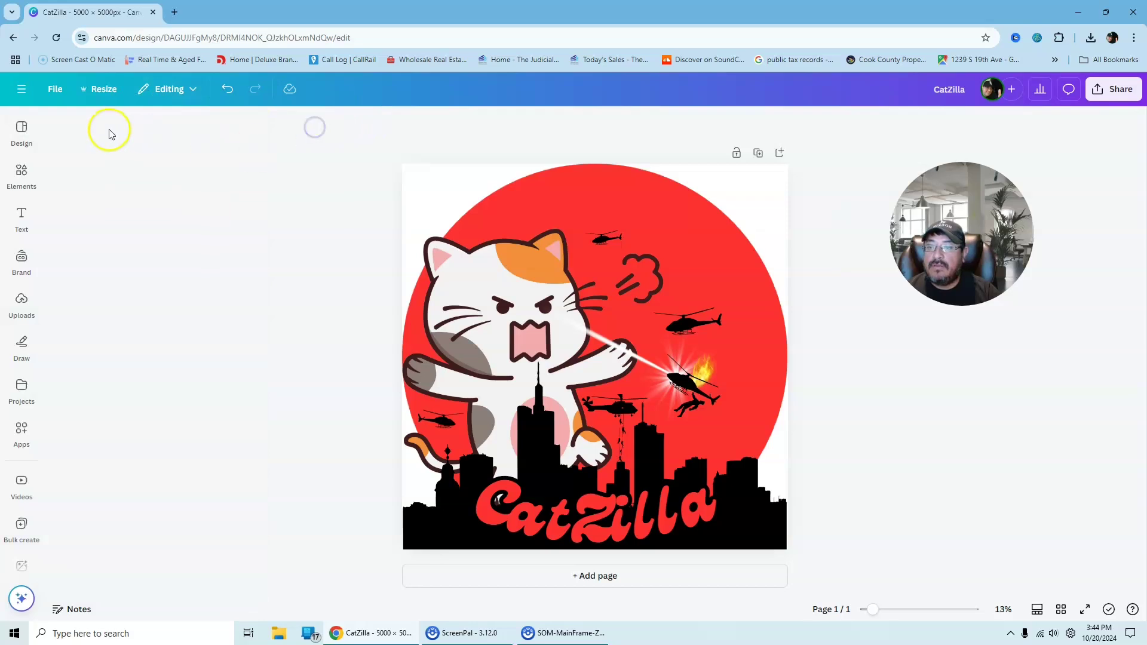
{"action": "left_click", "coordinate": [21, 173]}
{"action": "left_click", "coordinate": [138, 305]}
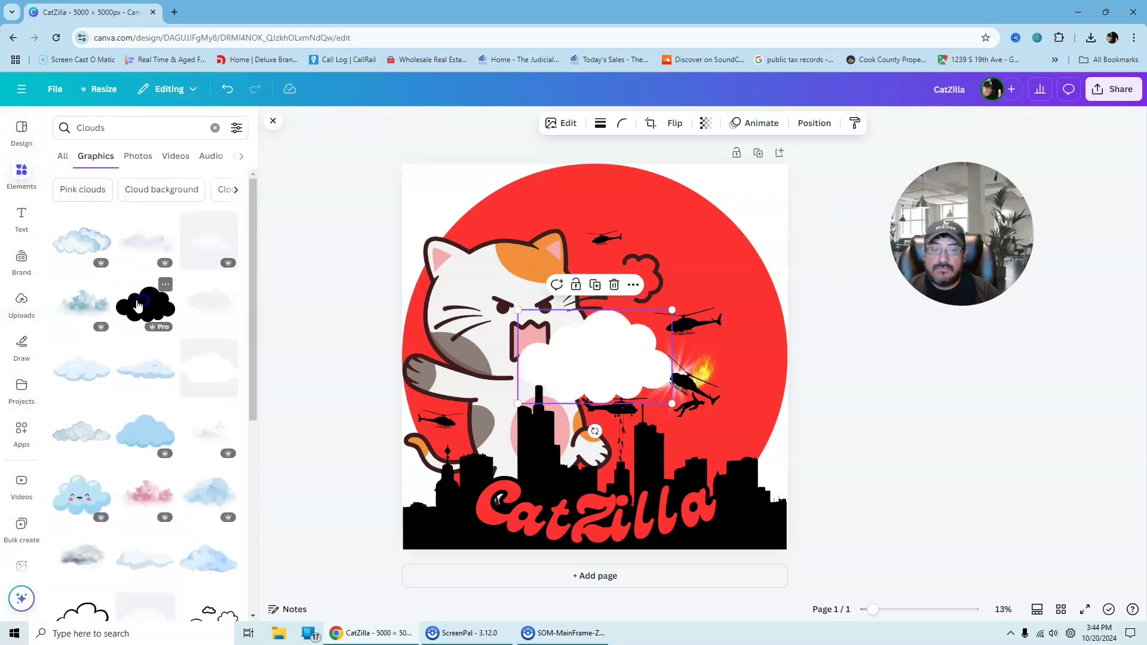
Step: Recolor the cloud black, shrink it and place it in the red circle above the upper-right helicopter
{"action": "left_click", "coordinate": [576, 369]}
{"action": "left_click", "coordinate": [676, 320]}
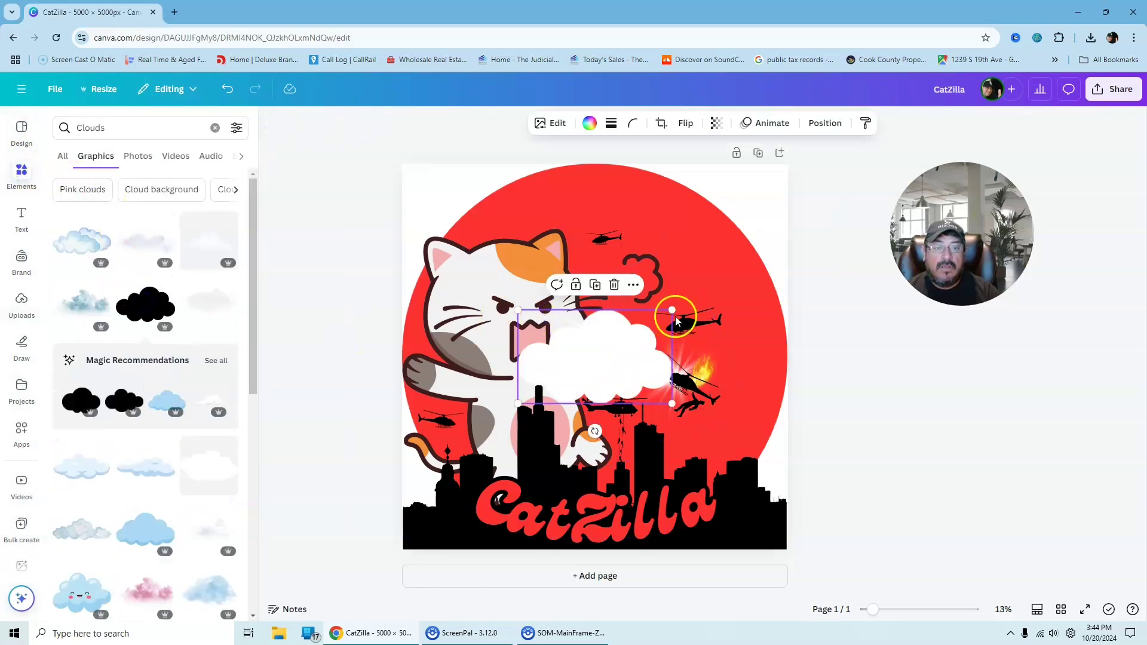
{"action": "left_click", "coordinate": [590, 123]}
{"action": "left_click", "coordinate": [99, 220]}
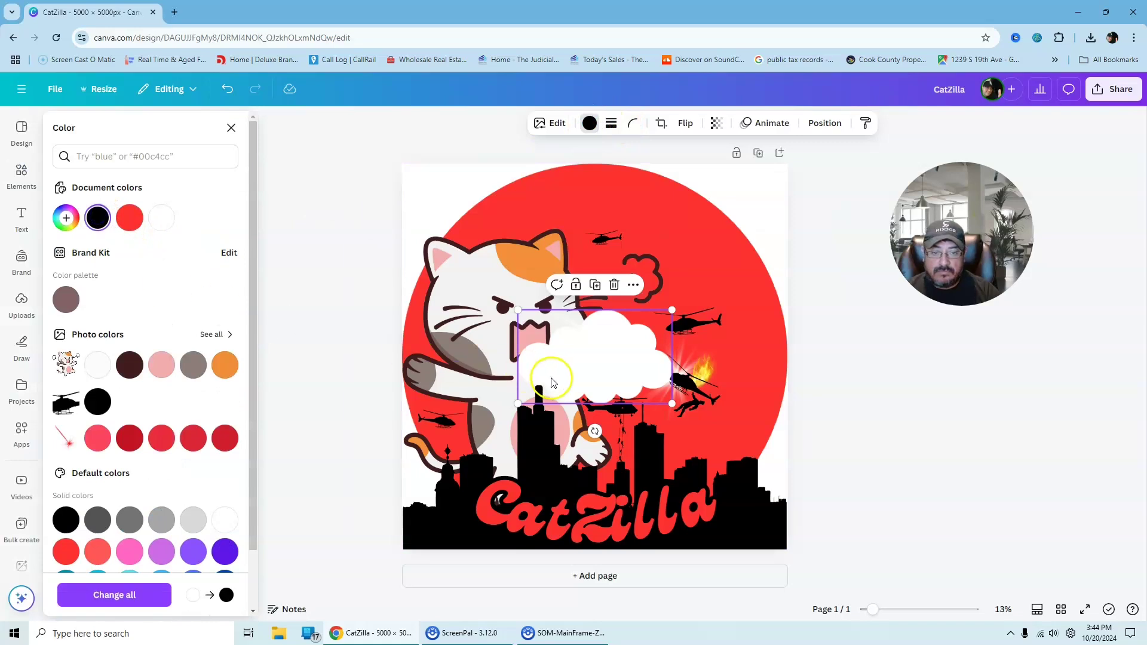
{"action": "left_click_drag", "start_coordinate": [673, 310], "coordinate": [693, 264]}
{"action": "left_click", "coordinate": [860, 282]}
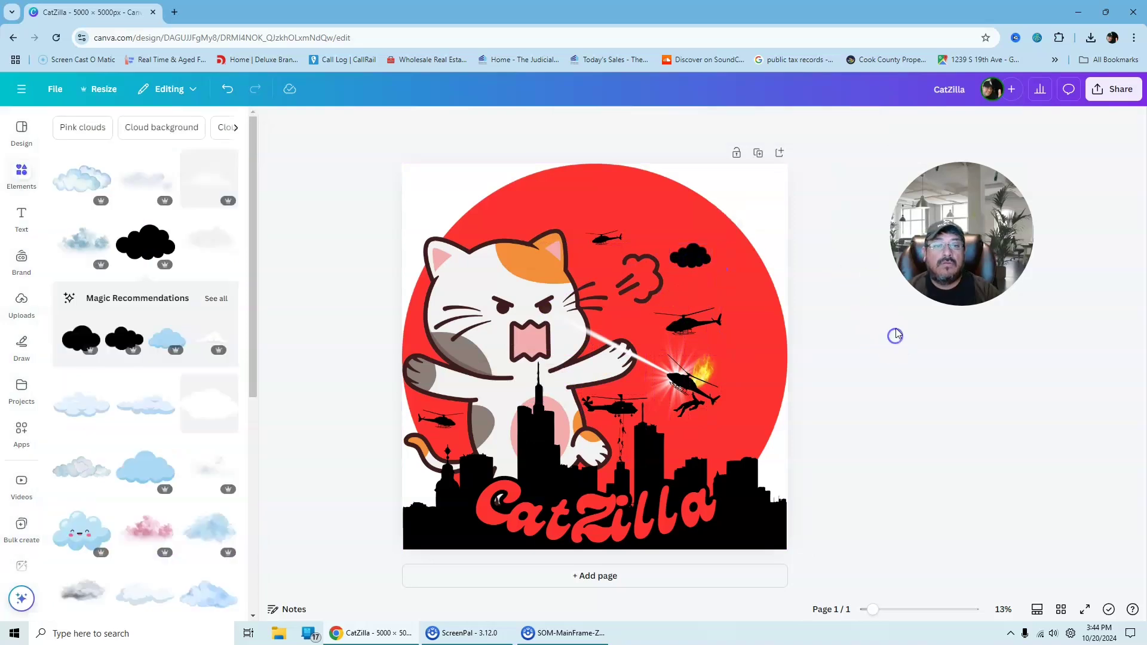
Step: Duplicate the black cloud four times and spread the copies across the top of the red circle above the cat
{"action": "left_click", "coordinate": [697, 252]}
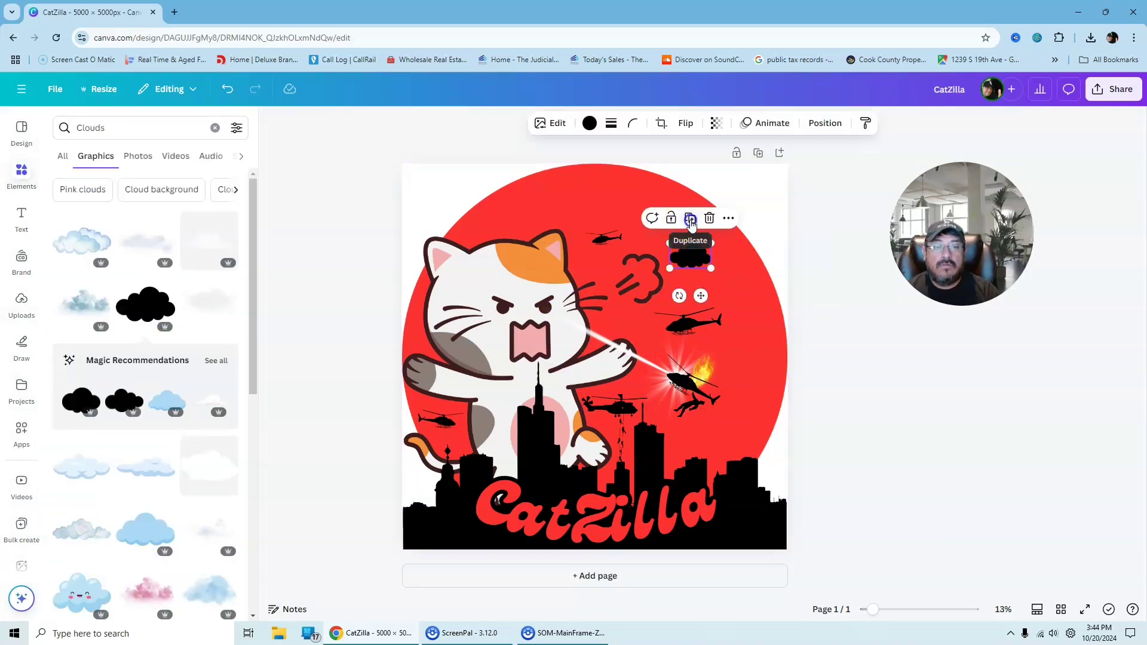
{"action": "left_click", "coordinate": [690, 218]}
{"action": "left_click_drag", "start_coordinate": [694, 254], "coordinate": [648, 218]}
{"action": "left_click", "coordinate": [647, 175]}
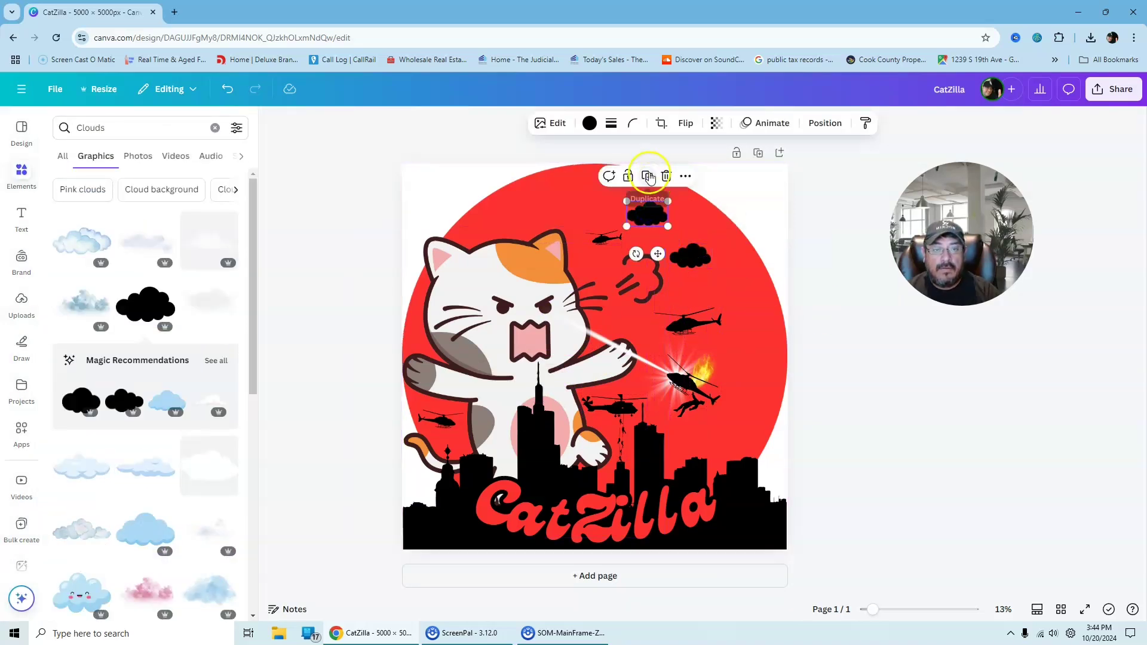
{"action": "left_click_drag", "start_coordinate": [647, 179], "coordinate": [529, 204]}
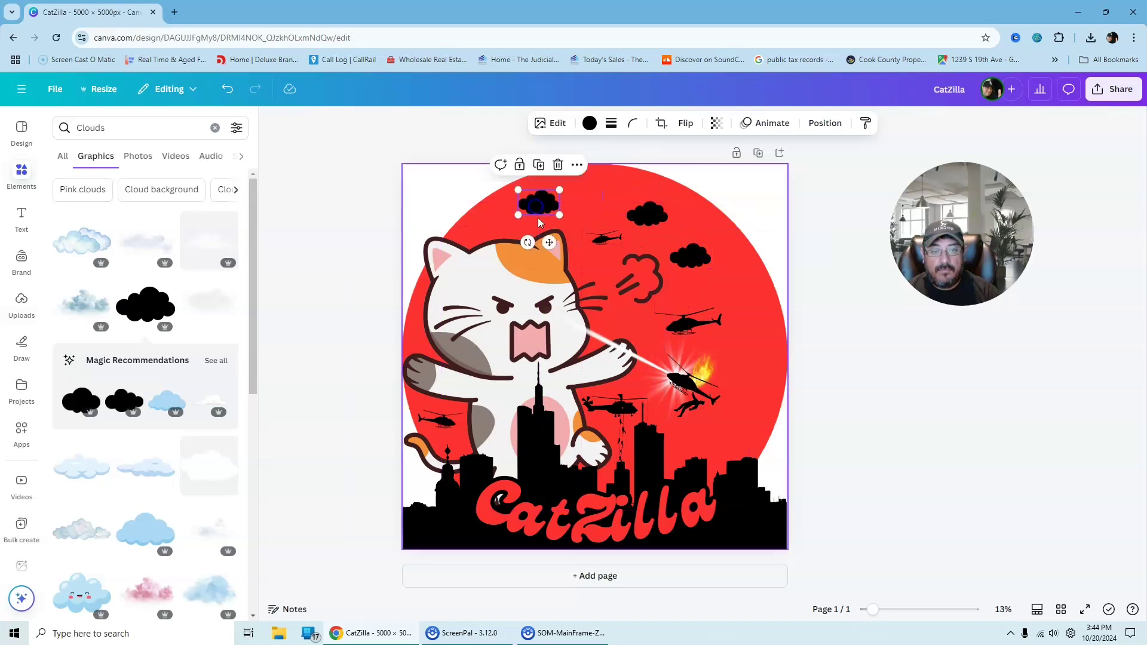
{"action": "left_click", "coordinate": [538, 169]}
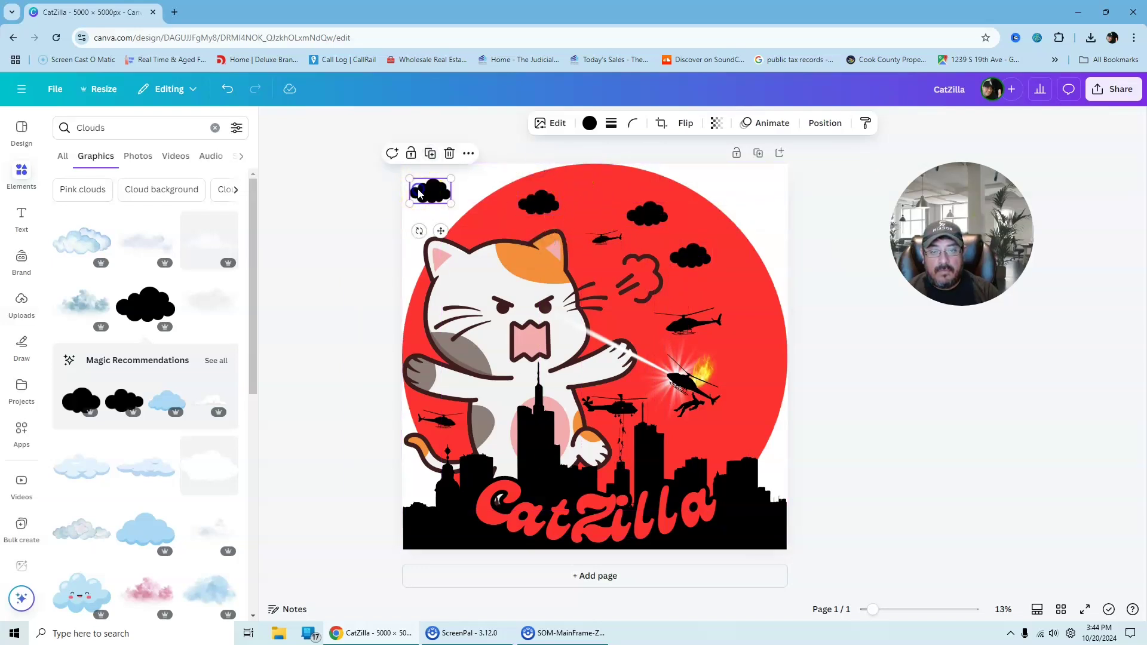
{"action": "left_click_drag", "start_coordinate": [429, 190], "coordinate": [480, 220]}
{"action": "left_click", "coordinate": [556, 206]}
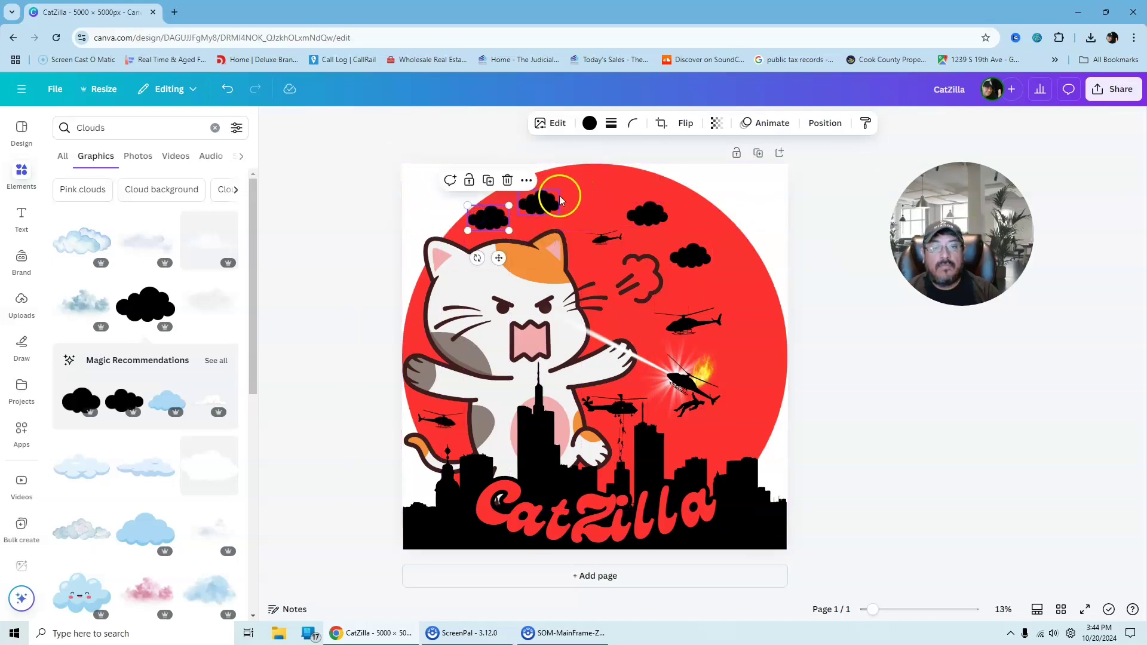
{"action": "left_click", "coordinate": [489, 180]}
{"action": "left_click_drag", "start_coordinate": [440, 236], "coordinate": [597, 213]}
{"action": "left_click", "coordinate": [901, 339]}
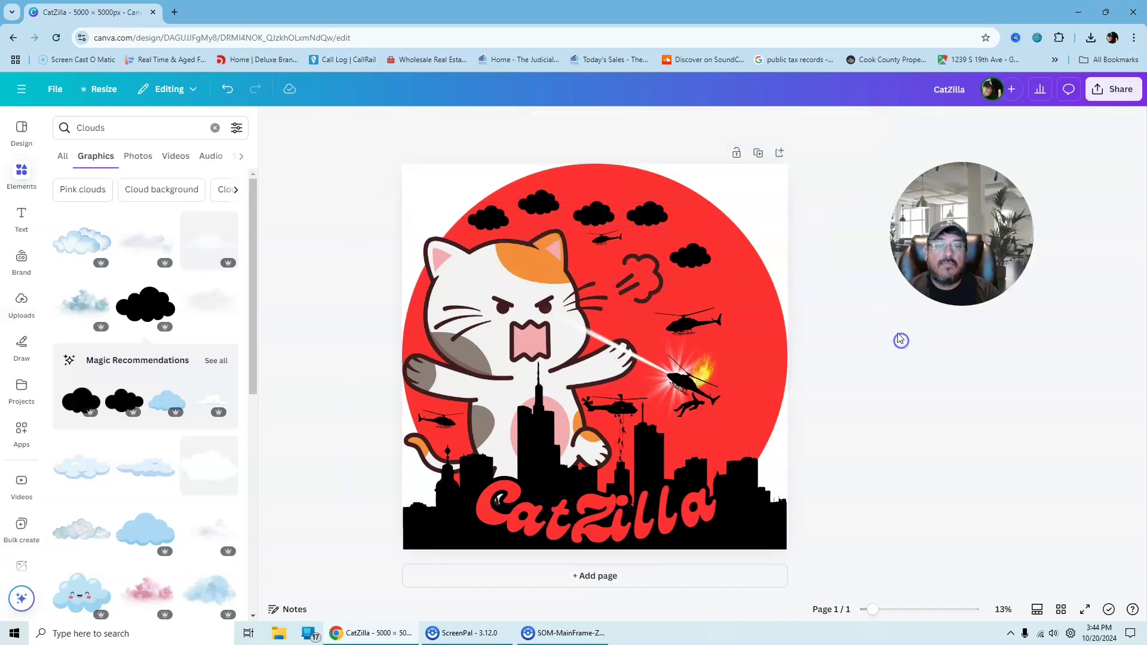
Step: Search the graphics for "Moon", add the yellowish full moon, shrink it and place it in the red circle's upper right
{"action": "left_click", "coordinate": [128, 126]}
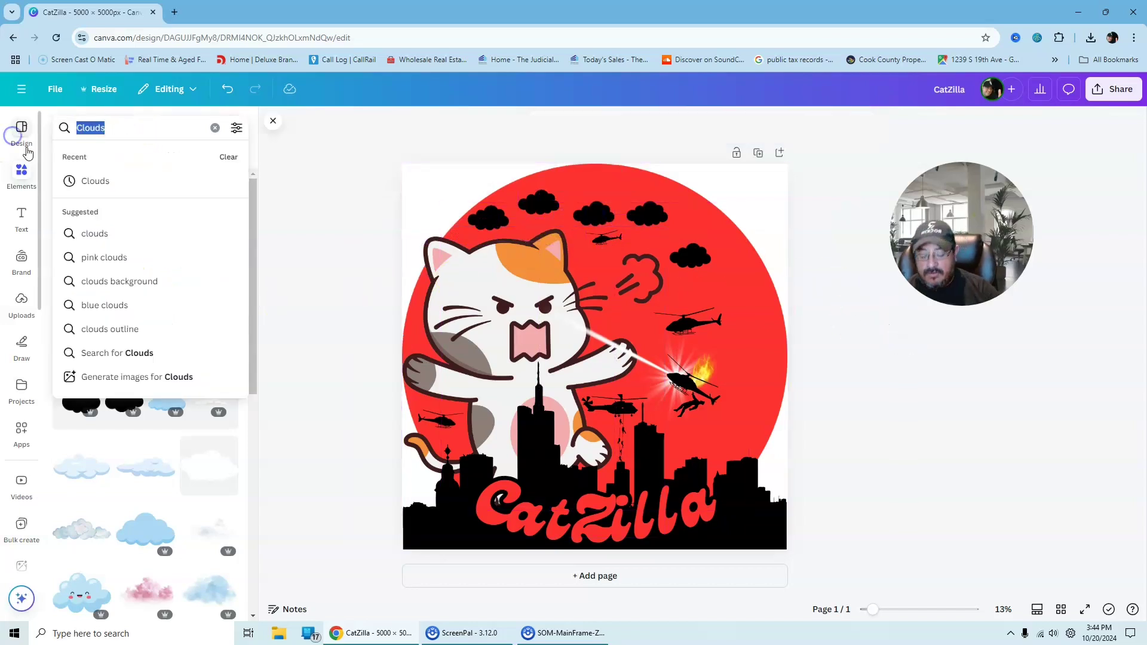
{"action": "type", "text": "Moon"}
{"action": "key", "text": "Return"}
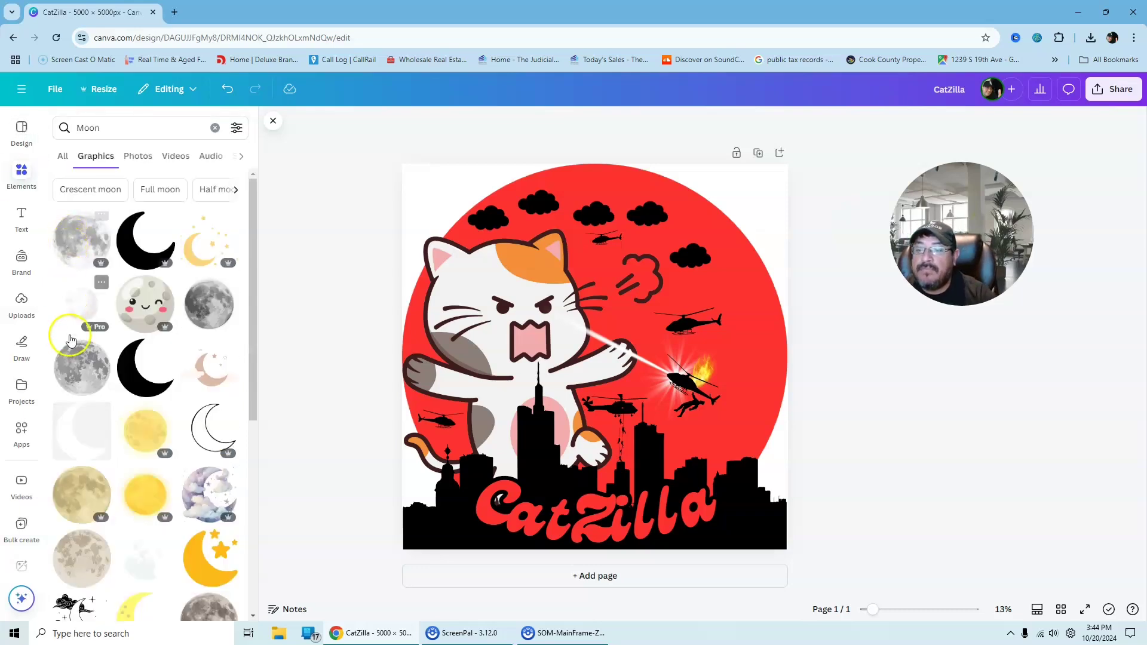
{"action": "left_click", "coordinate": [84, 496]}
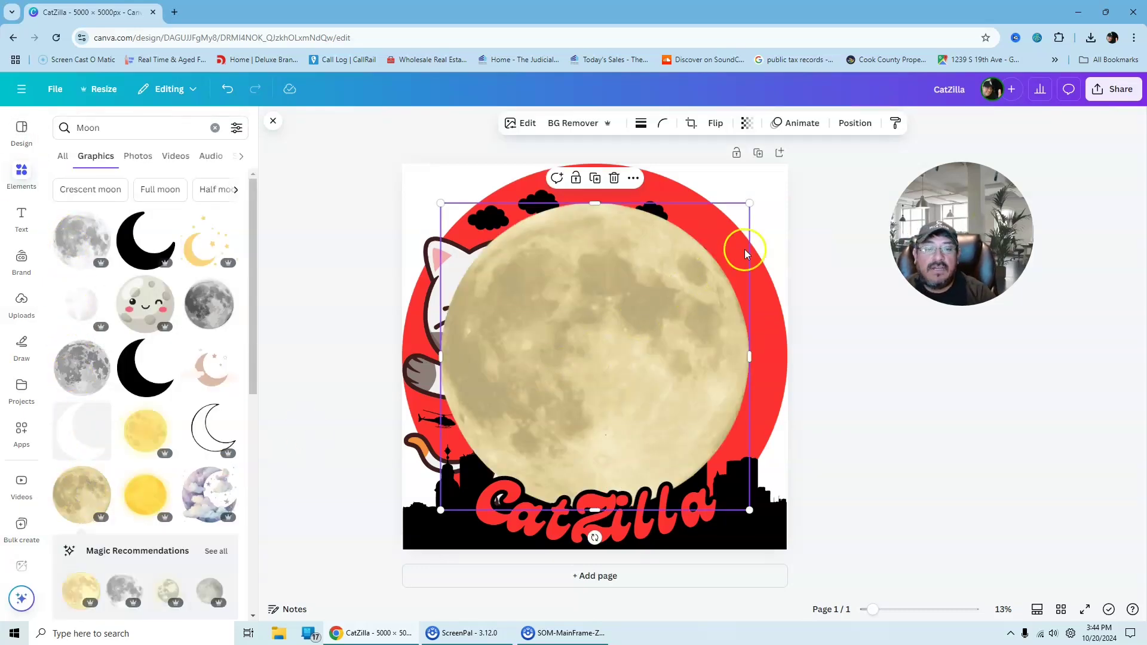
{"action": "left_click_drag", "start_coordinate": [751, 179], "coordinate": [499, 452]}
{"action": "left_click_drag", "start_coordinate": [451, 485], "coordinate": [713, 257]}
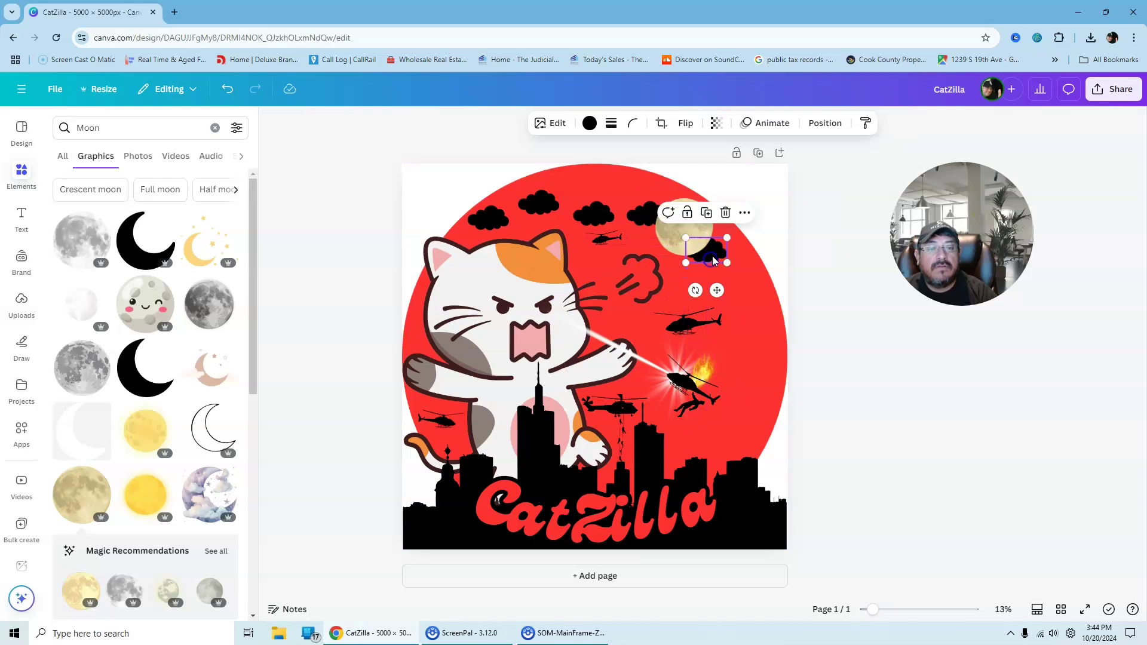
Step: Bring the cloud beside the moon forward and shrink it over the moon's lower-right edge
{"action": "right_click", "coordinate": [713, 257]}
{"action": "left_click", "coordinate": [1004, 314]}
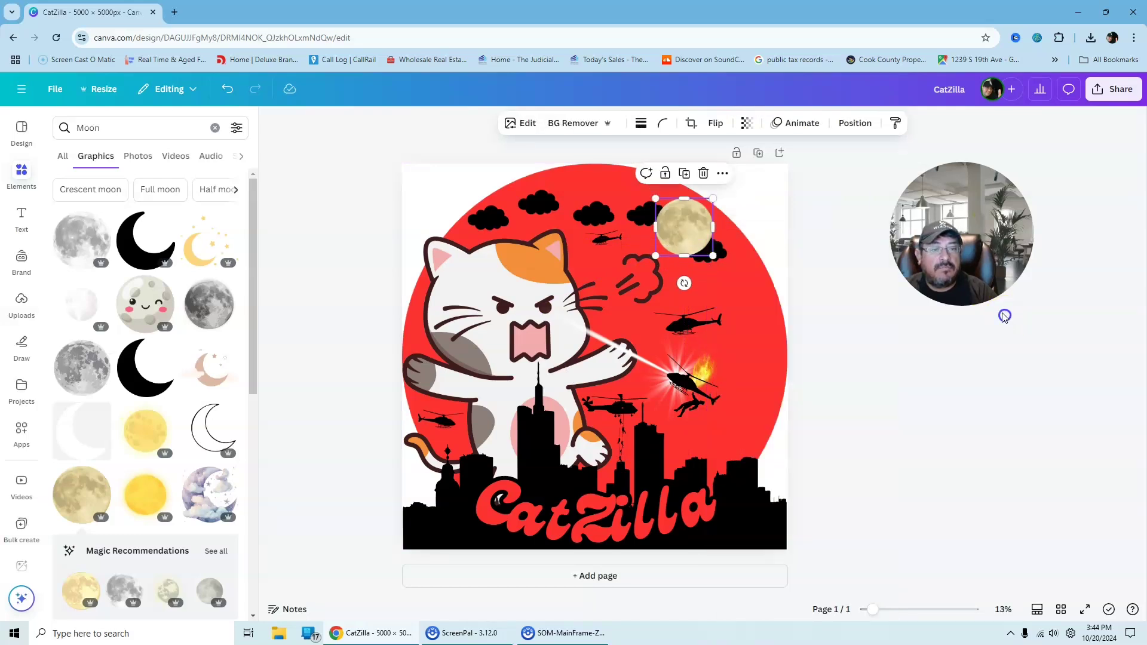
{"action": "left_click", "coordinate": [722, 256]}
{"action": "right_click", "coordinate": [722, 255]}
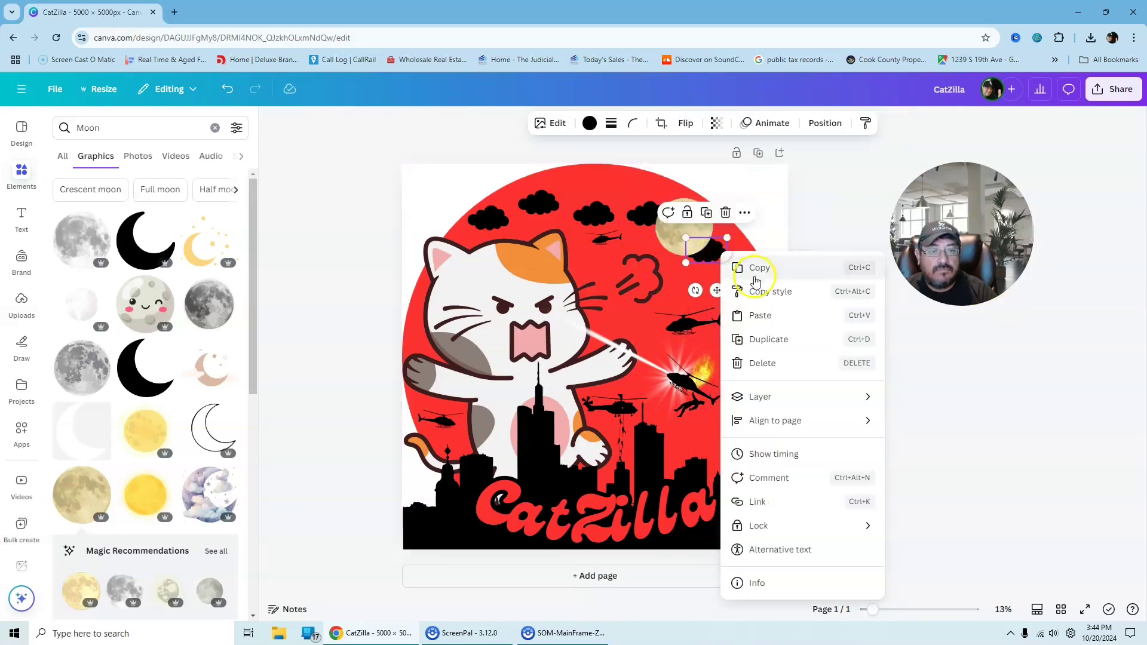
{"action": "mouse_move", "coordinate": [769, 400]}
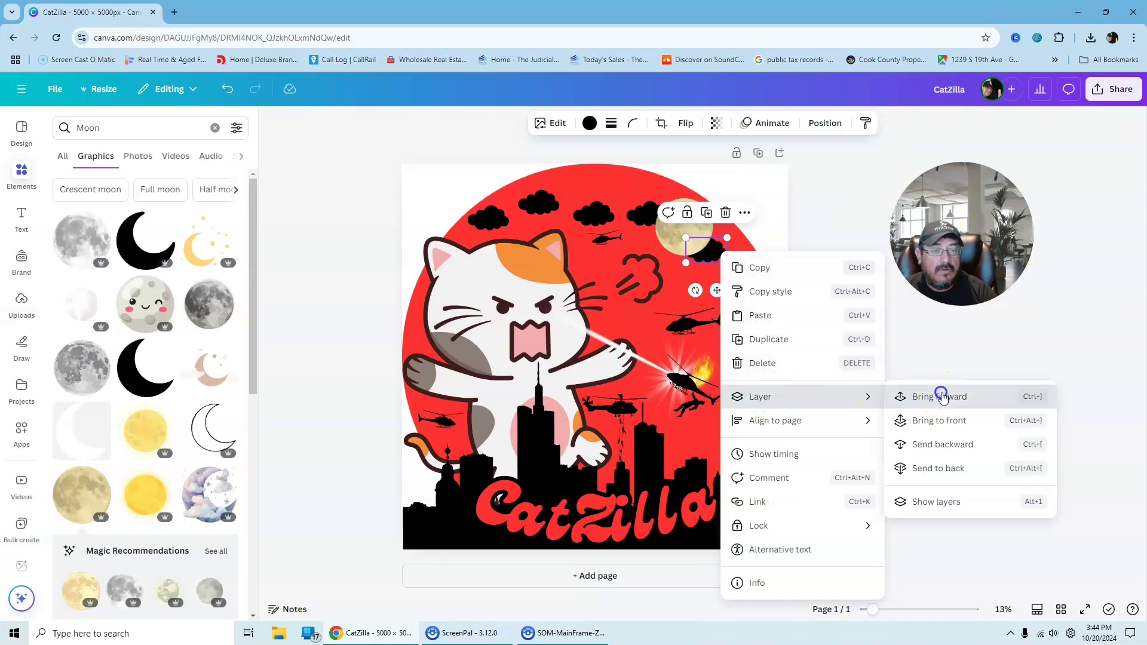
{"action": "left_click", "coordinate": [940, 396]}
{"action": "left_click_drag", "start_coordinate": [685, 239], "coordinate": [704, 251]}
Step: Shrink the three clouds above the cat's head to varied small sizes and scatter them between the cat and the moon
{"action": "left_click", "coordinate": [637, 214]}
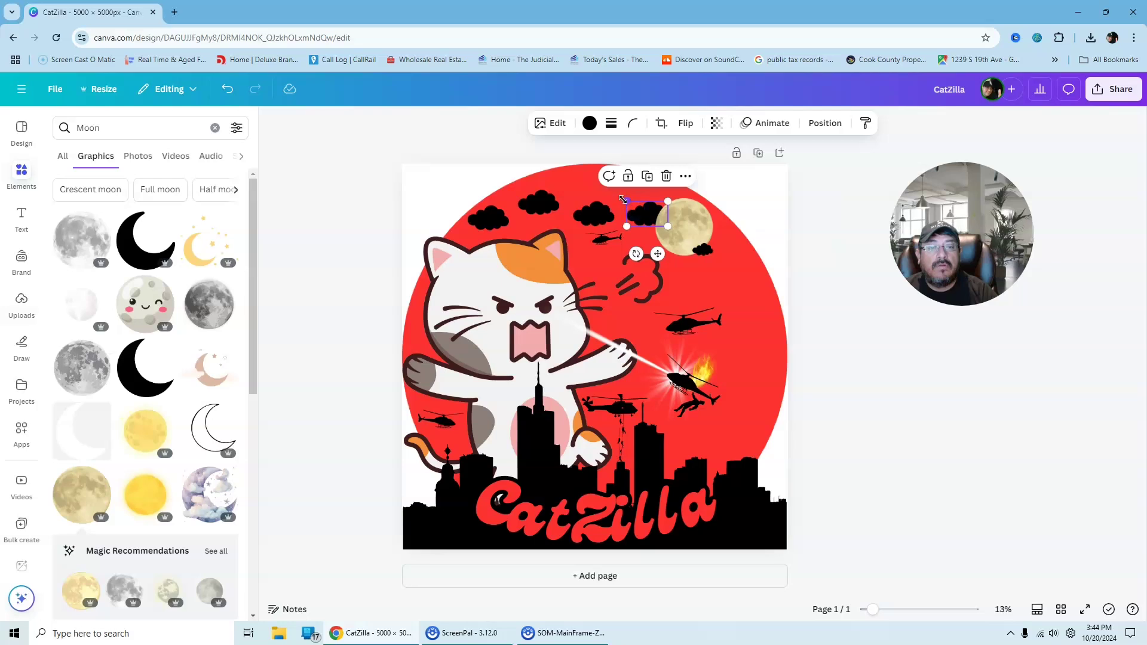
{"action": "left_click", "coordinate": [587, 221]}
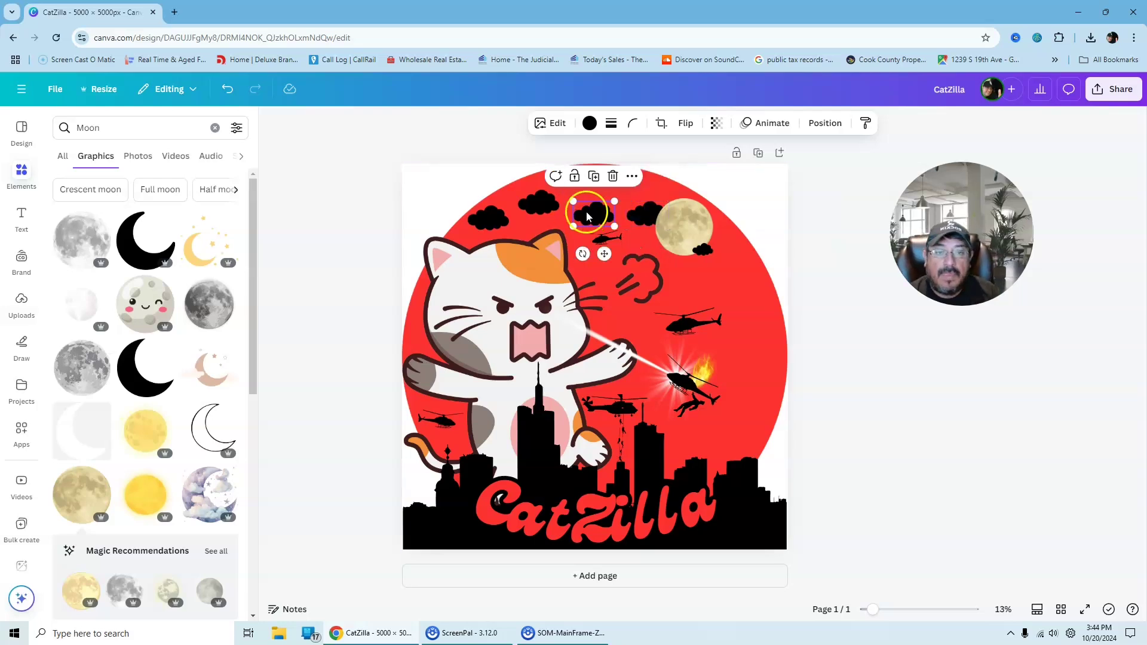
{"action": "left_click_drag", "start_coordinate": [614, 202], "coordinate": [564, 204]}
{"action": "left_click", "coordinate": [544, 192]}
{"action": "left_click", "coordinate": [545, 208]}
{"action": "left_click", "coordinate": [949, 355]}
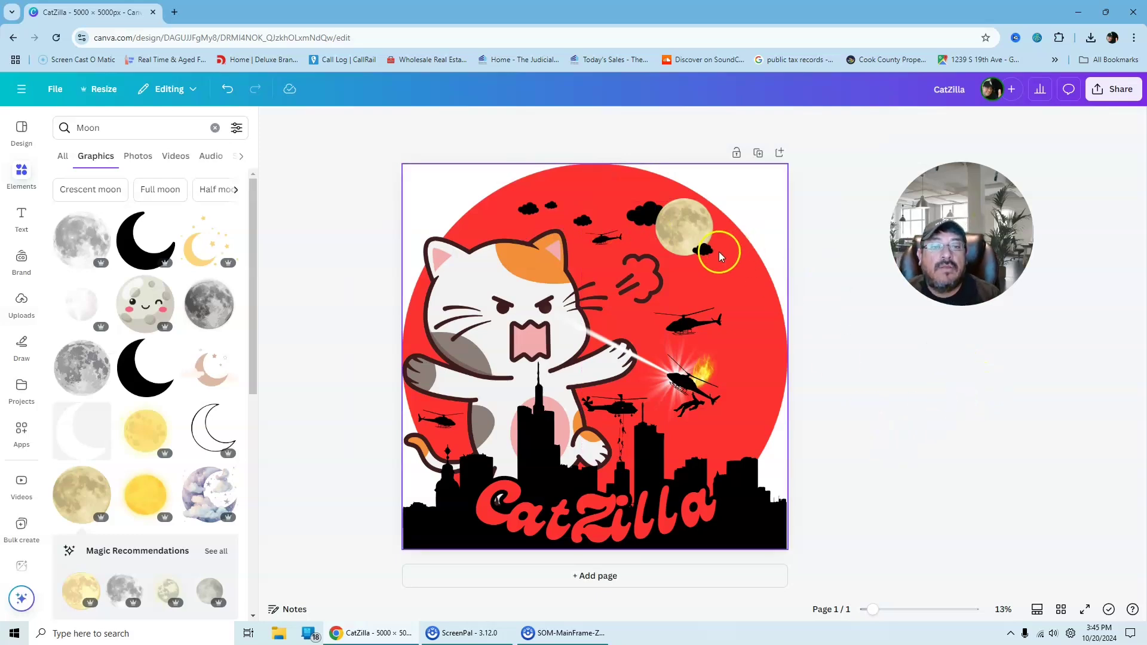
Step: Duplicate the smallest cloud and place the copy near the top of the red circle
{"action": "left_click", "coordinate": [554, 204]}
{"action": "left_click", "coordinate": [551, 177]}
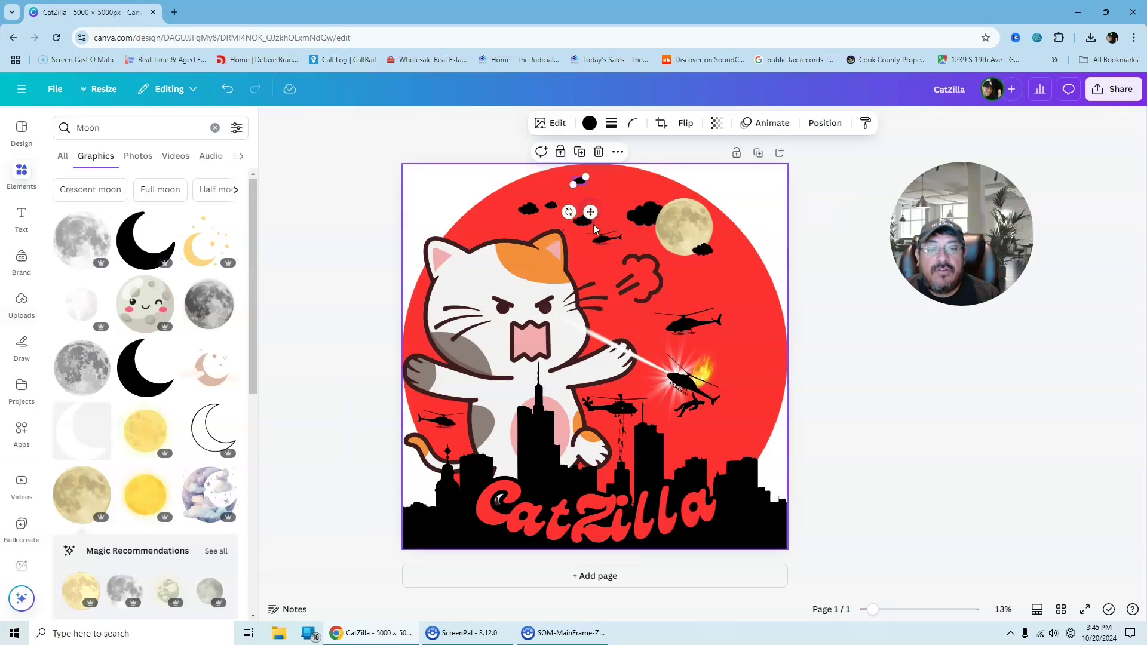
Step: Move the duplicated small cloud down and right, to just above the small helicopter near the circle's top
{"action": "left_click", "coordinate": [592, 208]}
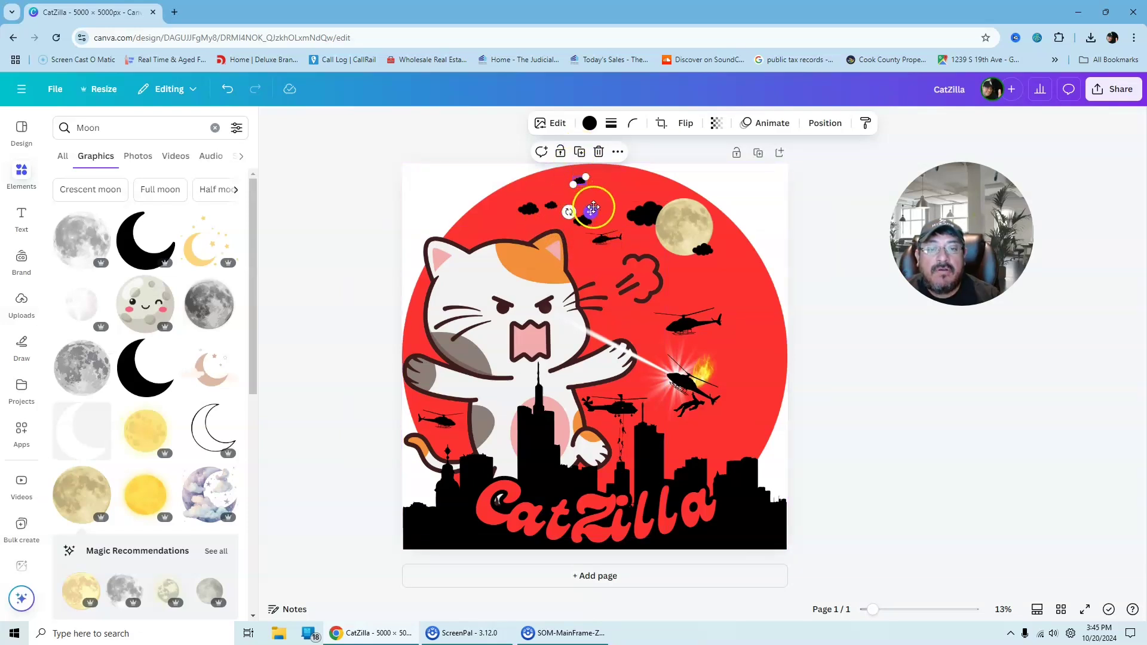
{"action": "left_click_drag", "start_coordinate": [590, 213], "coordinate": [605, 236]}
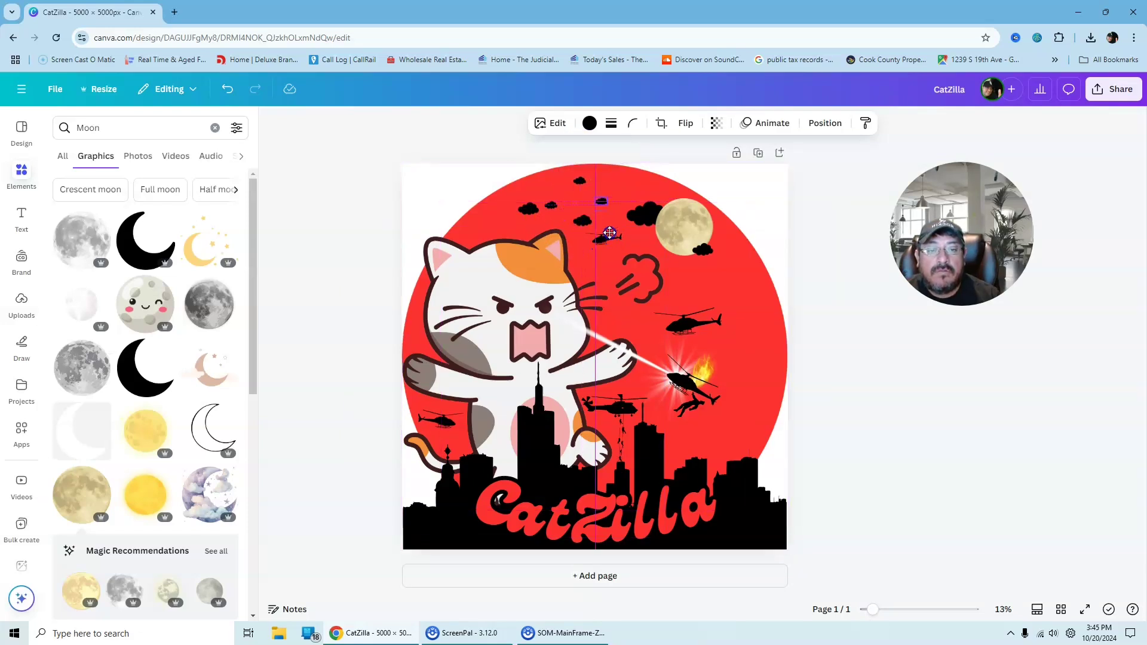
{"action": "left_click", "coordinate": [940, 359]}
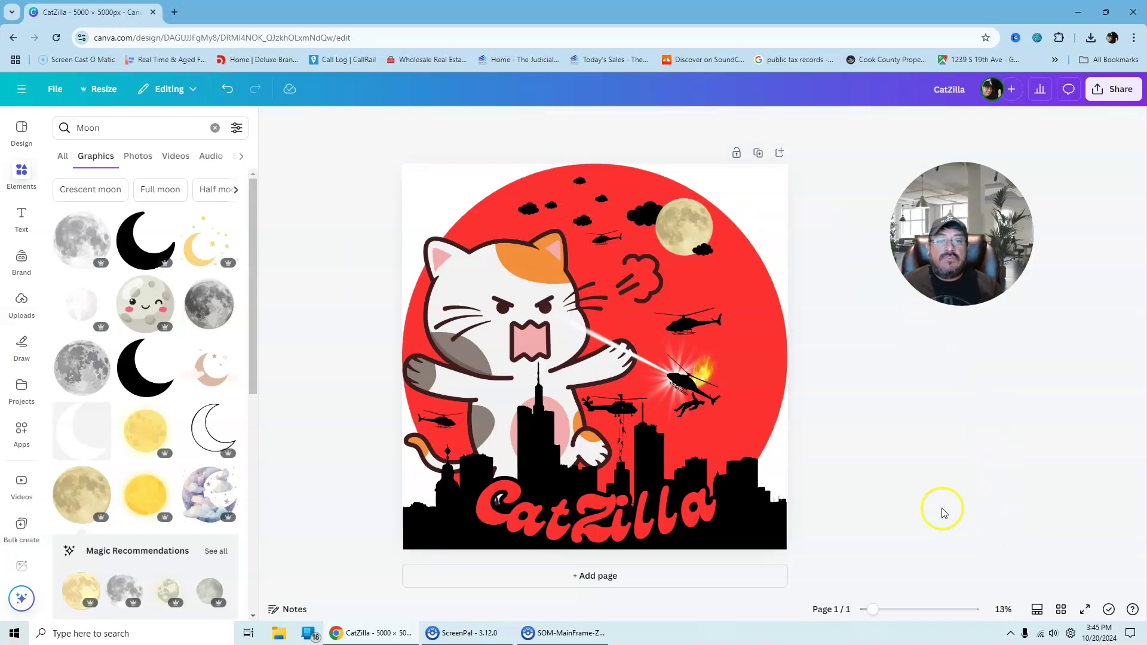
{"action": "left_click", "coordinate": [528, 211]}
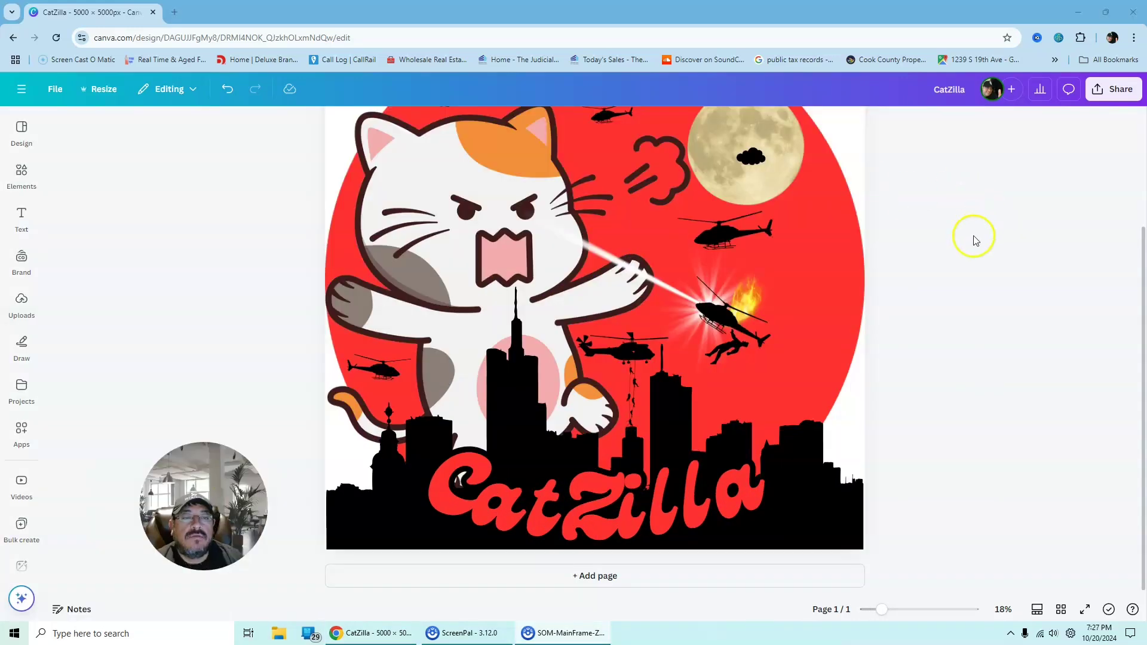
Step: Shift the moon slightly down and right and enlarge it a little within the red circle
{"action": "scroll", "coordinate": [956, 242], "scroll_direction": "up", "scroll_amount": 3}
{"action": "left_click", "coordinate": [797, 278]}
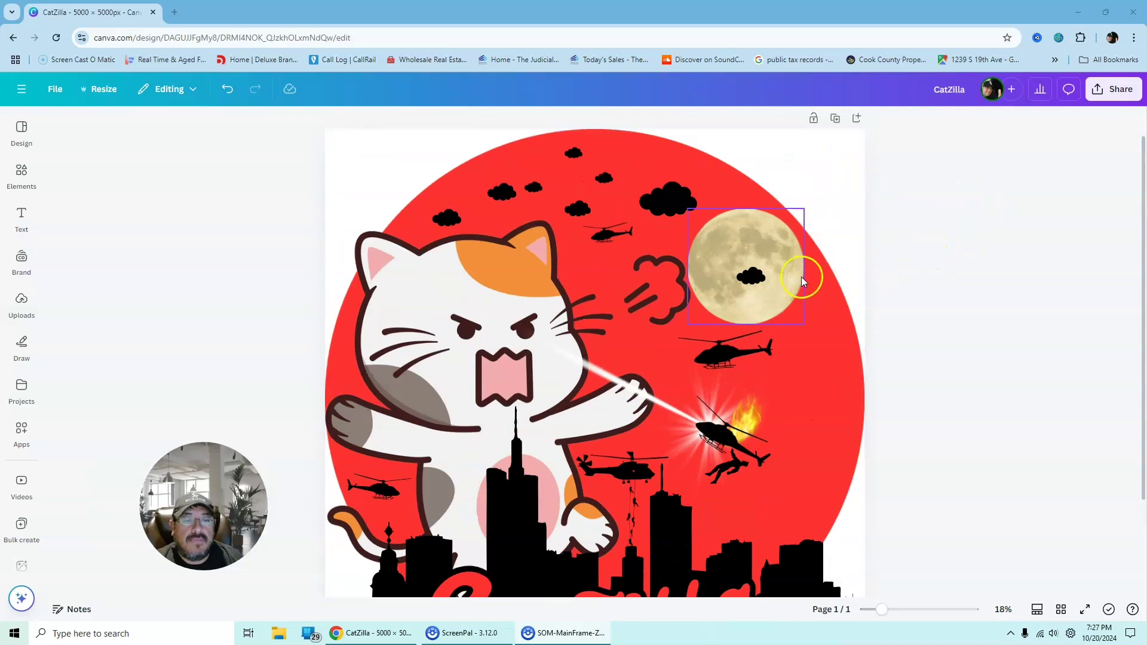
{"action": "left_click_drag", "start_coordinate": [778, 291], "coordinate": [784, 297]}
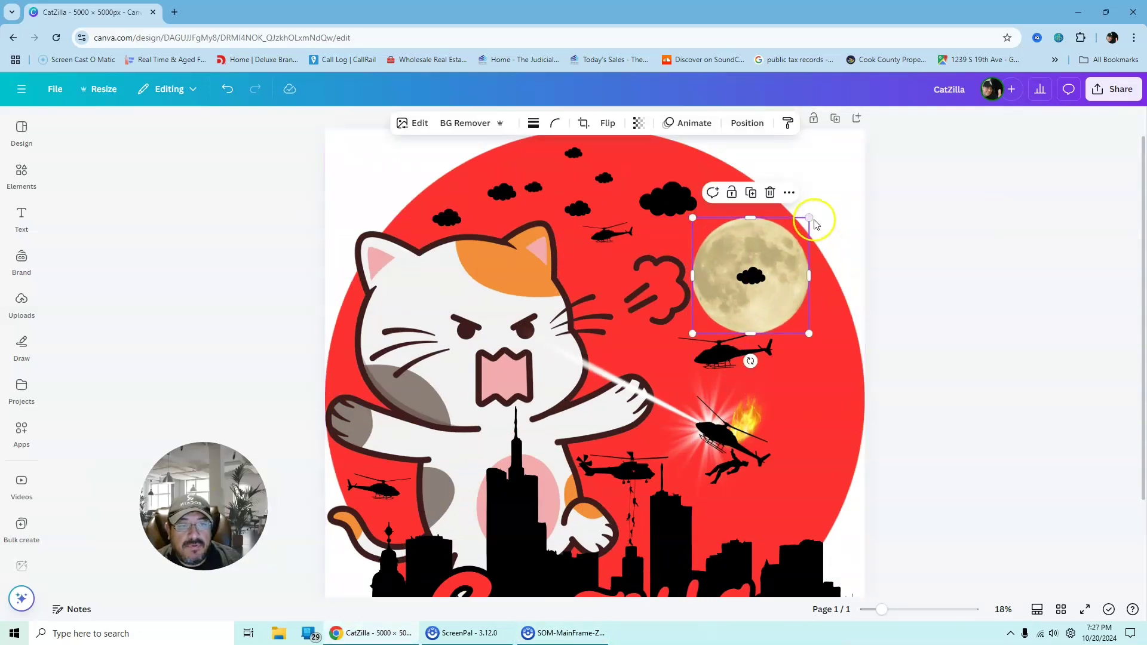
{"action": "left_click_drag", "start_coordinate": [811, 217], "coordinate": [823, 206]}
Step: Place the small cloud over the moon's lower-right edge and move the helicopter below the moon toward the circle's right edge
{"action": "left_click", "coordinate": [748, 277]}
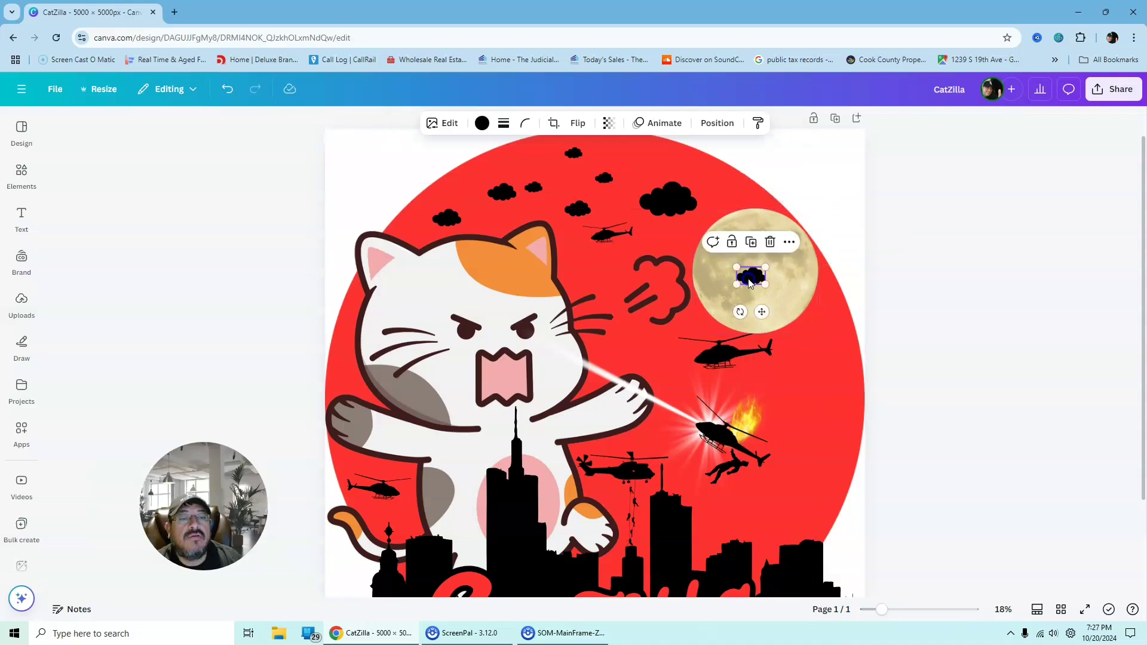
{"action": "left_click_drag", "start_coordinate": [748, 278], "coordinate": [835, 369]}
{"action": "left_click", "coordinate": [1048, 329]}
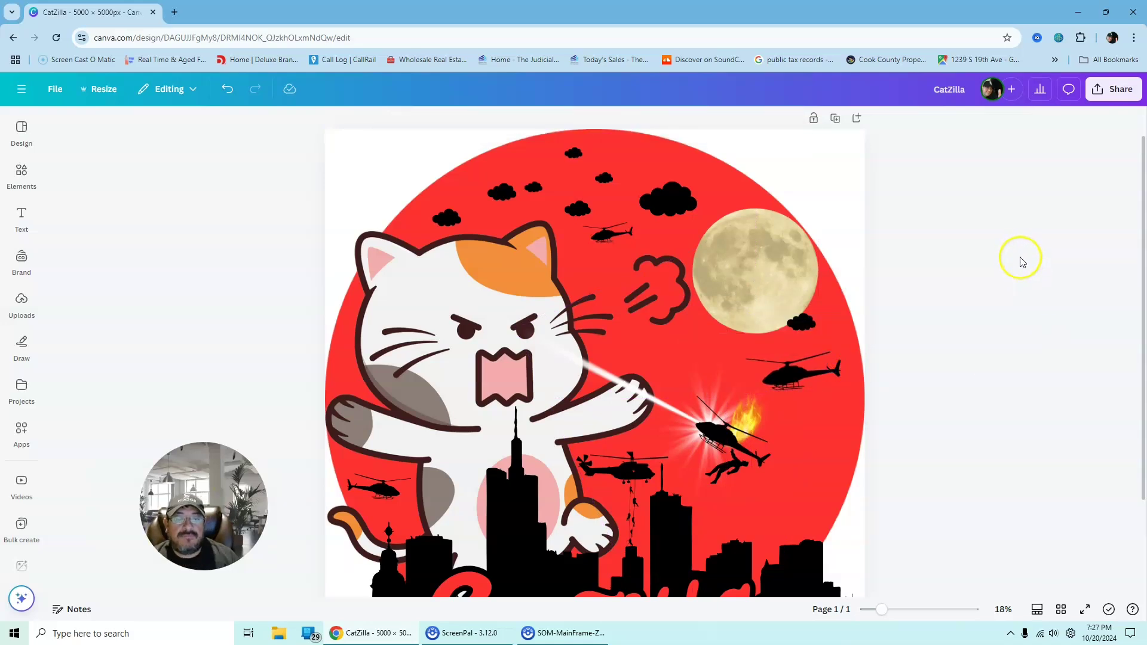
{"action": "left_click_drag", "start_coordinate": [808, 317], "coordinate": [804, 312]}
{"action": "left_click", "coordinate": [990, 284]}
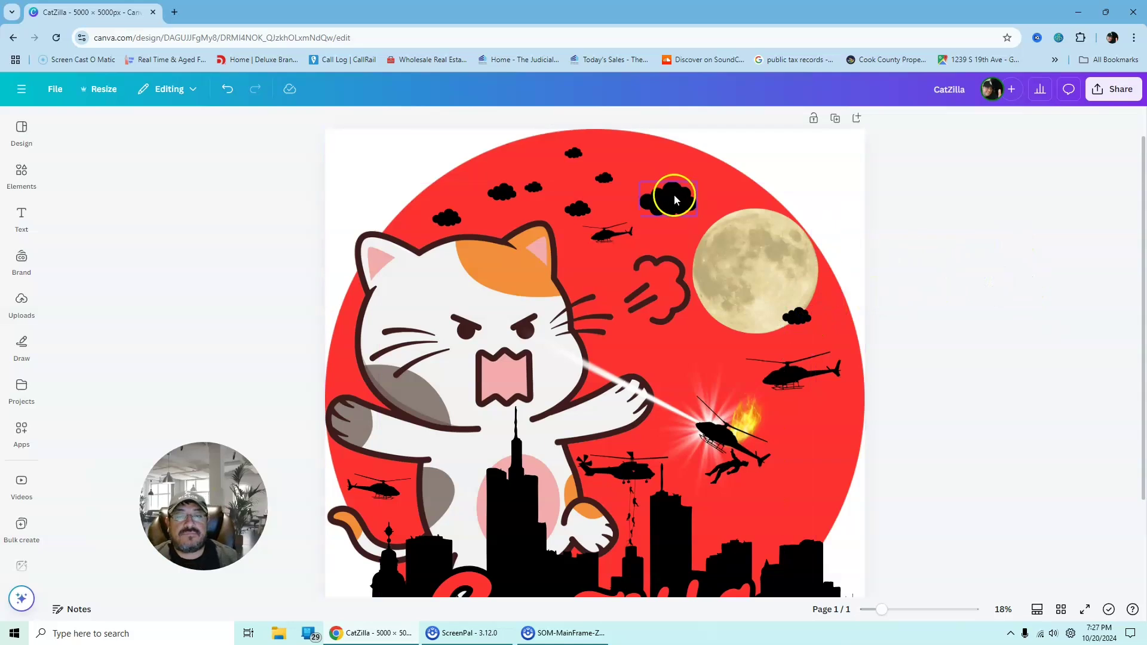
Step: Spread the clouds above the cat, moving the large one closer to the moon and repositioning the small ones
{"action": "left_click_drag", "start_coordinate": [674, 195], "coordinate": [699, 195]}
{"action": "left_click_drag", "start_coordinate": [607, 176], "coordinate": [595, 149]}
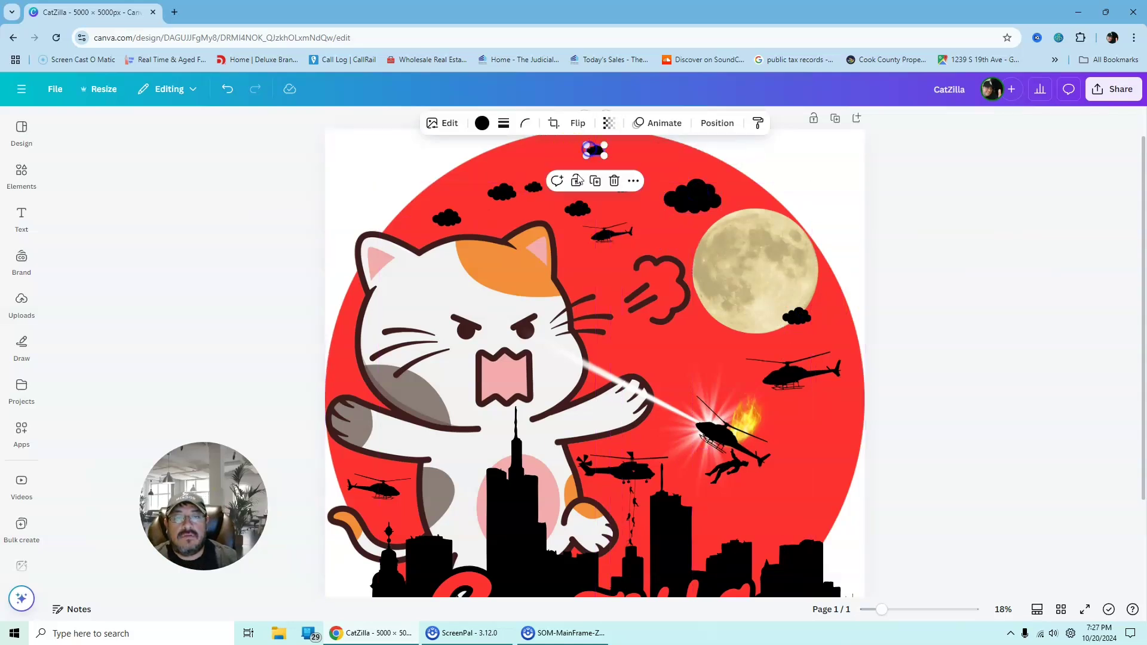
{"action": "left_click_drag", "start_coordinate": [533, 187], "coordinate": [544, 173]}
{"action": "left_click", "coordinate": [986, 235]}
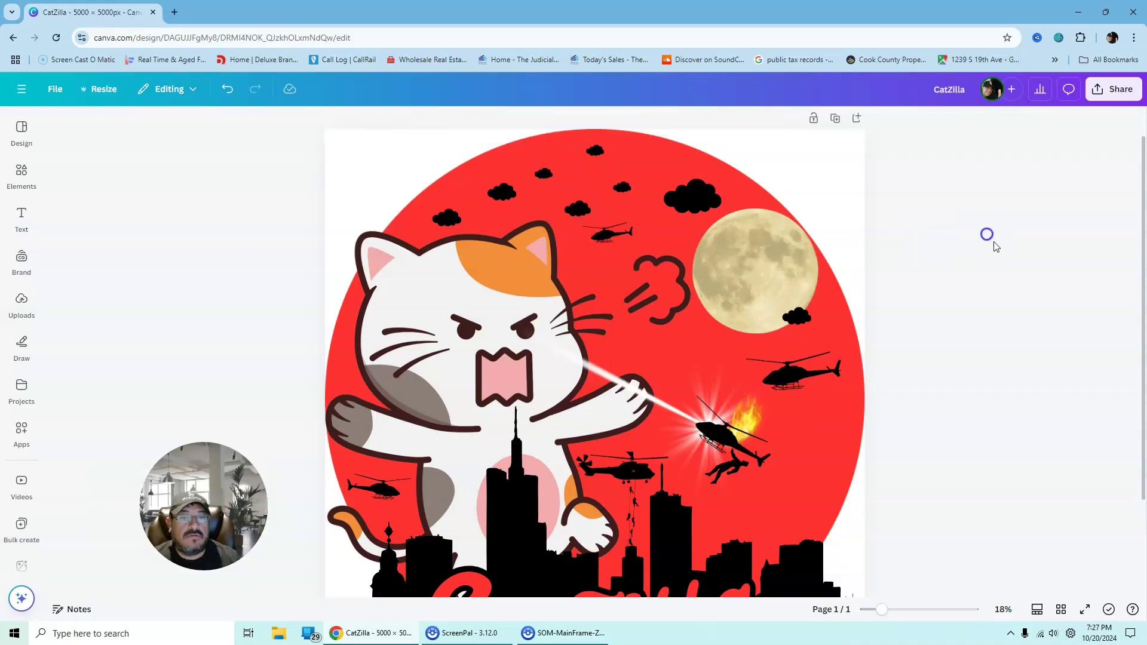
Step: Download the design as a 5,000 × 5,000 px PNG with a transparent background
{"action": "scroll", "coordinate": [1050, 248], "scroll_direction": "down", "scroll_amount": 2}
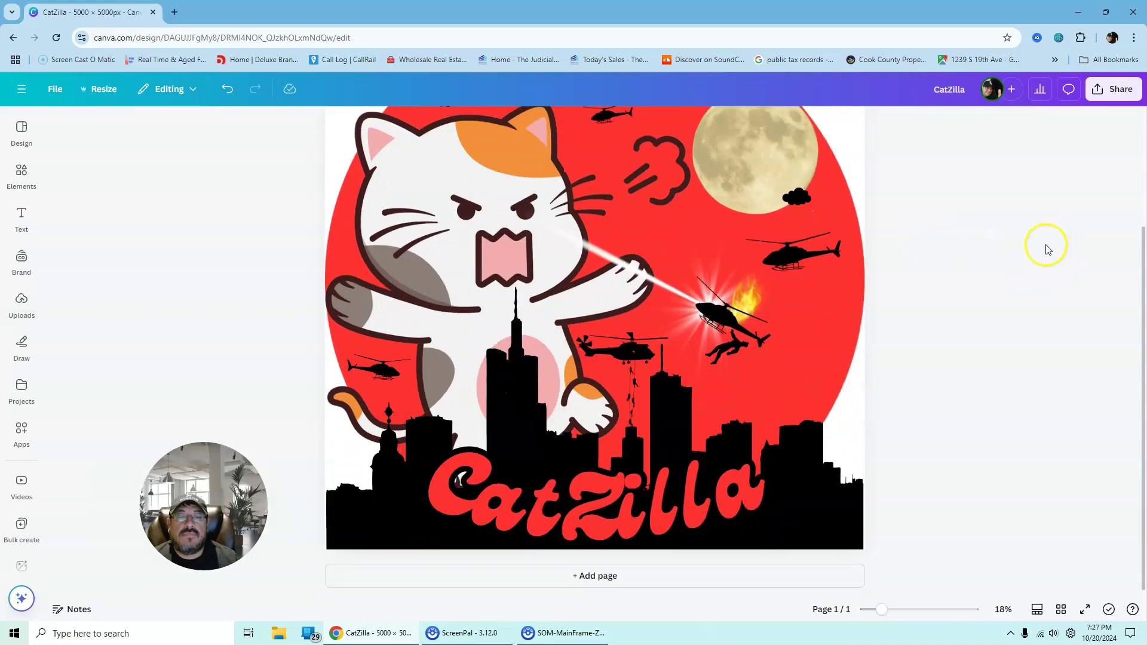
{"action": "scroll", "coordinate": [1043, 259], "scroll_direction": "up", "scroll_amount": 2}
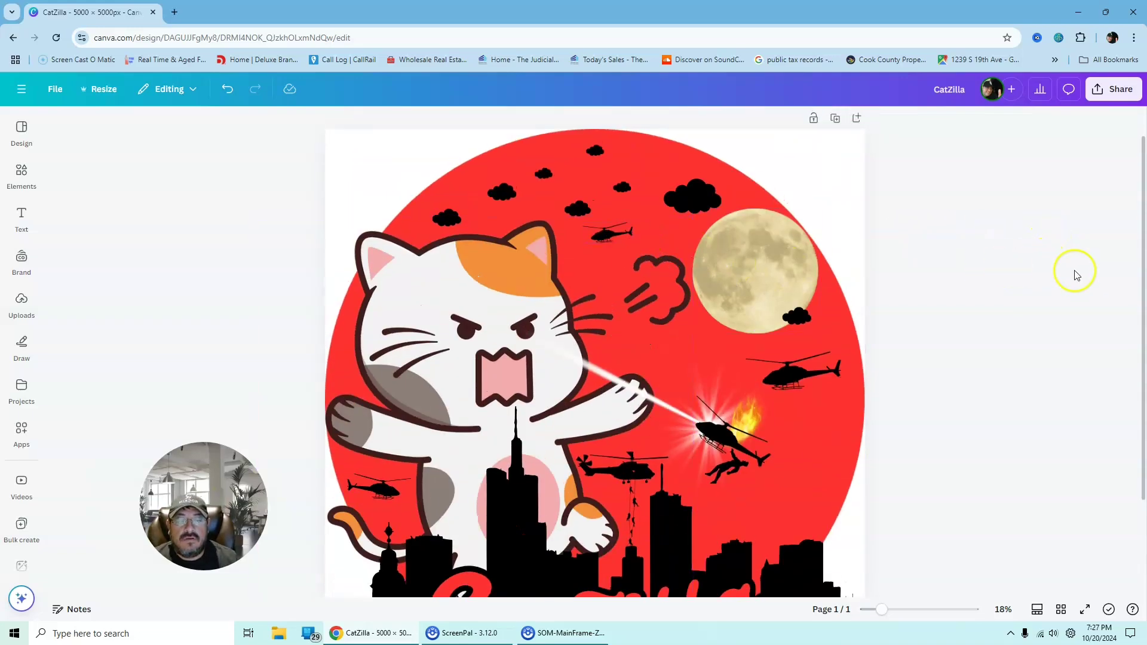
{"action": "scroll", "coordinate": [1073, 274], "scroll_direction": "down", "scroll_amount": 2}
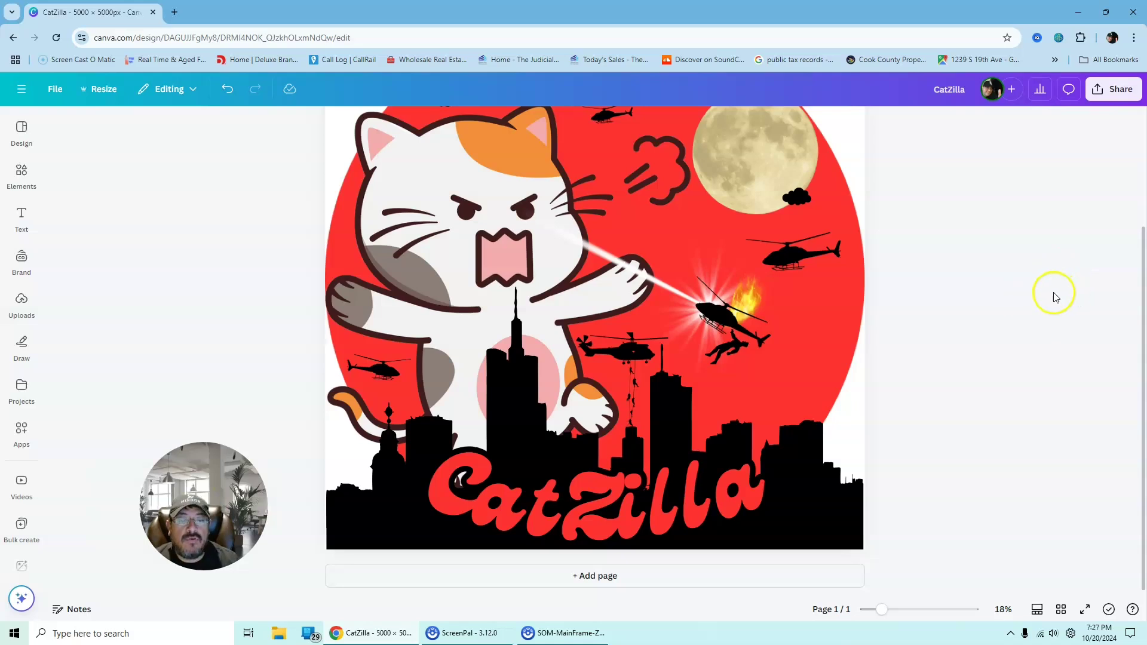
{"action": "scroll", "coordinate": [1055, 297], "scroll_direction": "up", "scroll_amount": 1}
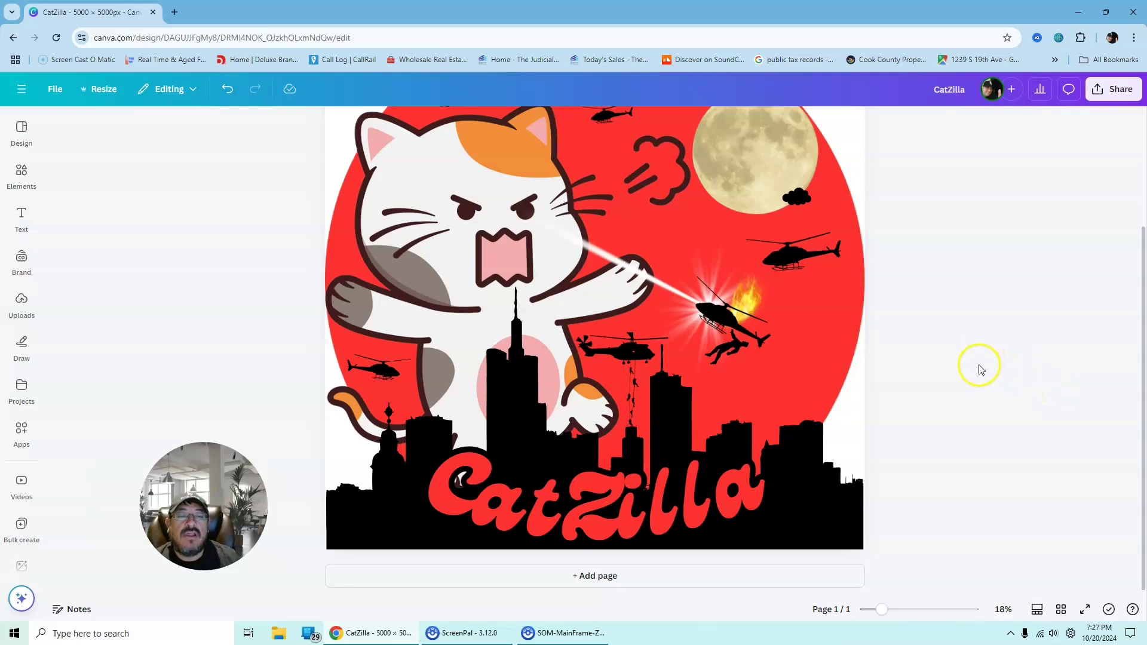
{"action": "scroll", "coordinate": [981, 370], "scroll_direction": "up", "scroll_amount": 2}
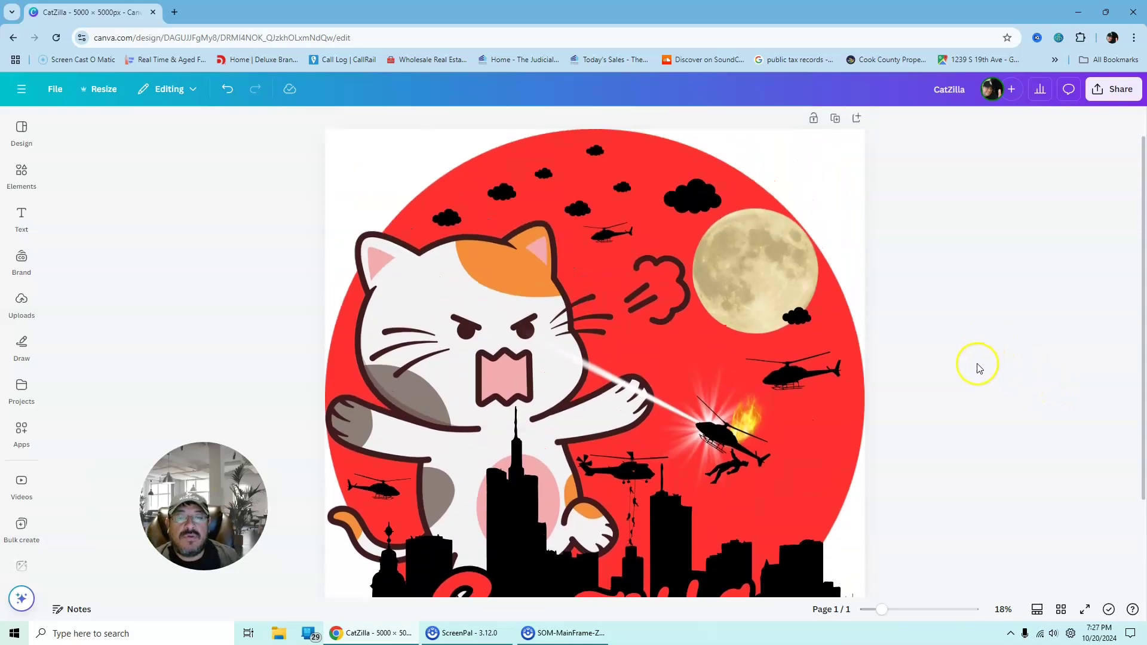
{"action": "left_click", "coordinate": [1122, 91]}
{"action": "left_click", "coordinate": [937, 332]}
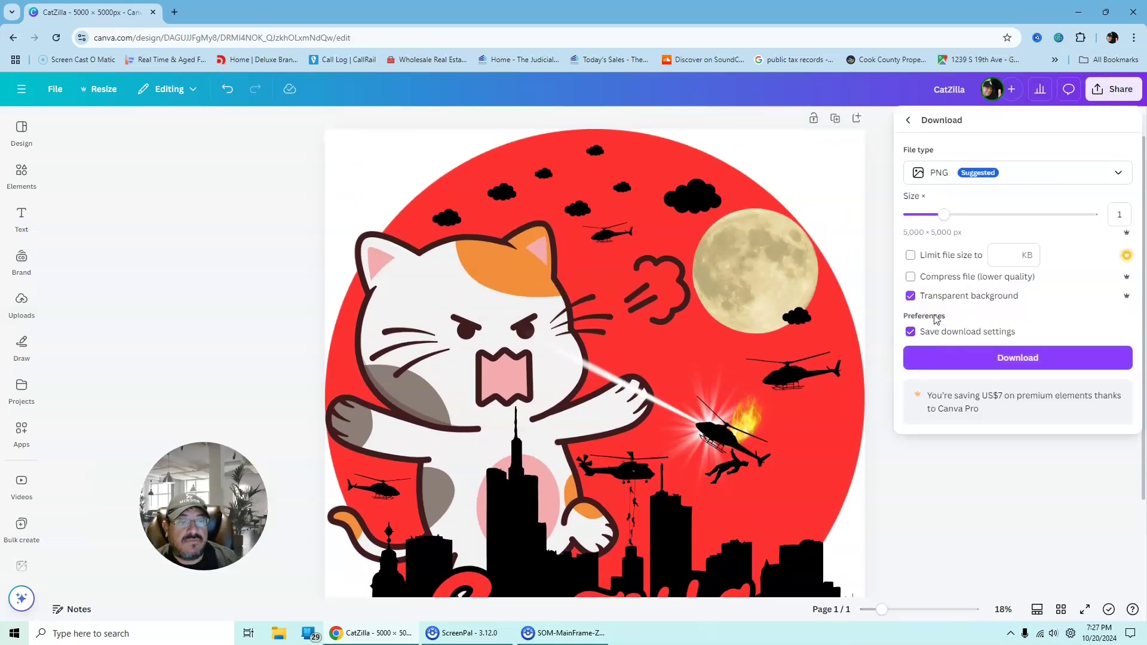
{"action": "left_click", "coordinate": [1018, 358]}
Step: Add a second page and place the downloaded file Cat Zilla (1).png on it
{"action": "scroll", "coordinate": [918, 250], "scroll_direction": "down", "scroll_amount": 2}
{"action": "left_click", "coordinate": [656, 567]}
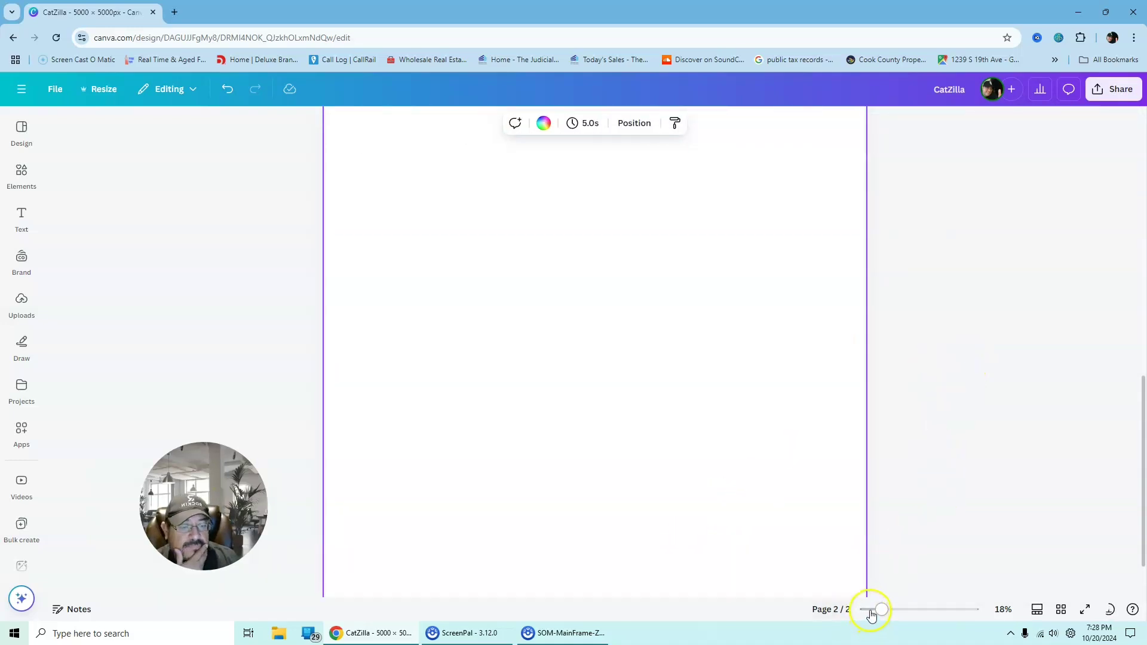
{"action": "left_click_drag", "start_coordinate": [881, 609], "coordinate": [874, 610]}
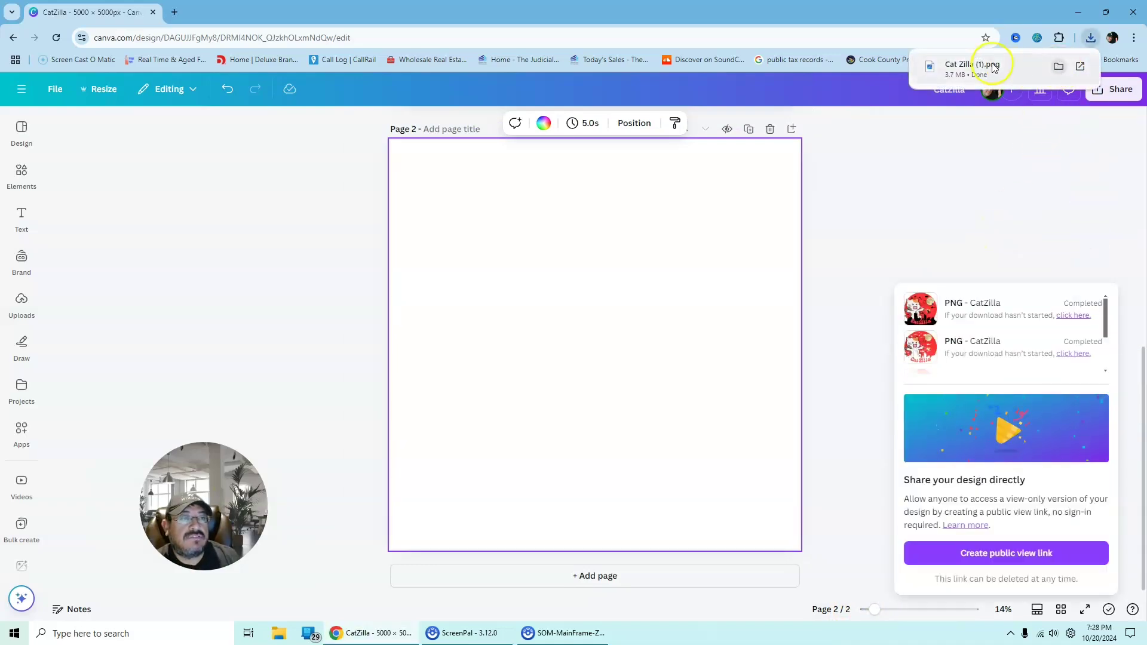
{"action": "left_click_drag", "start_coordinate": [995, 67], "coordinate": [675, 371]}
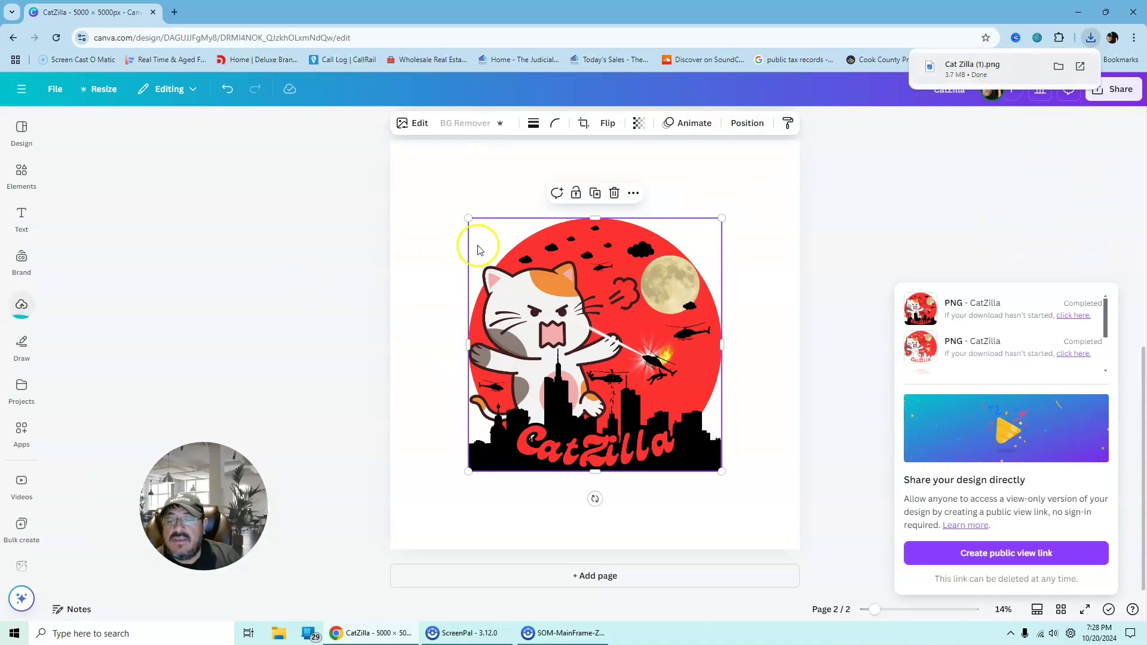
Step: Add a dark grey T-shirt from the "Black T shirt" graphics to page 2 and send it behind the artwork
{"action": "left_click", "coordinate": [21, 258]}
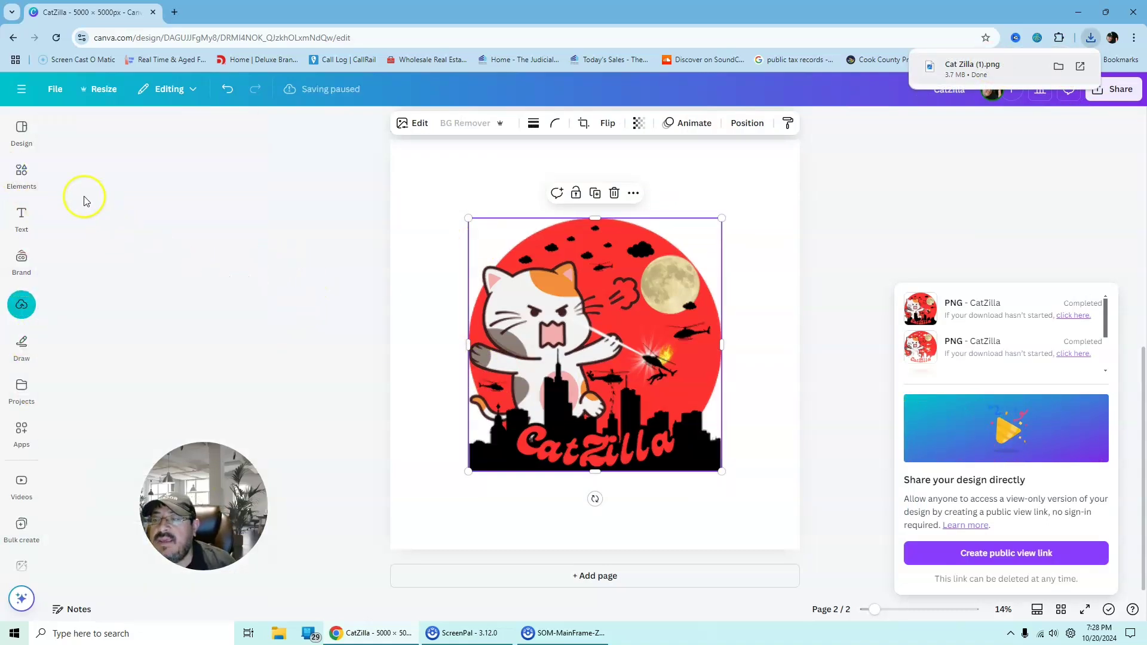
{"action": "left_click", "coordinate": [22, 171]}
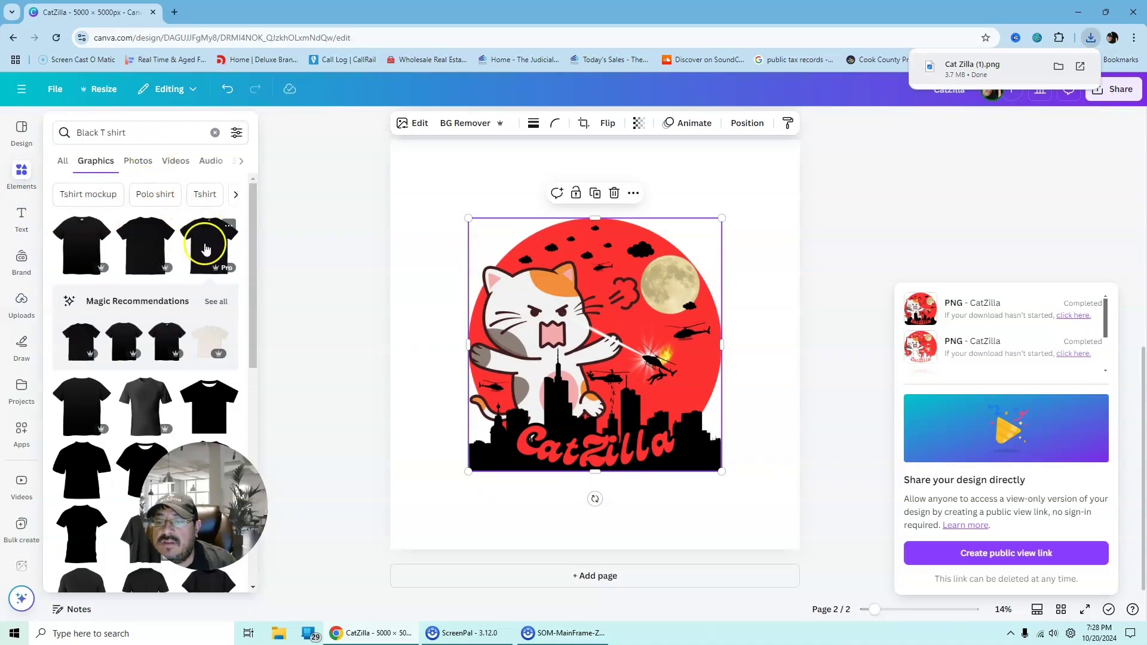
{"action": "left_click", "coordinate": [149, 393]}
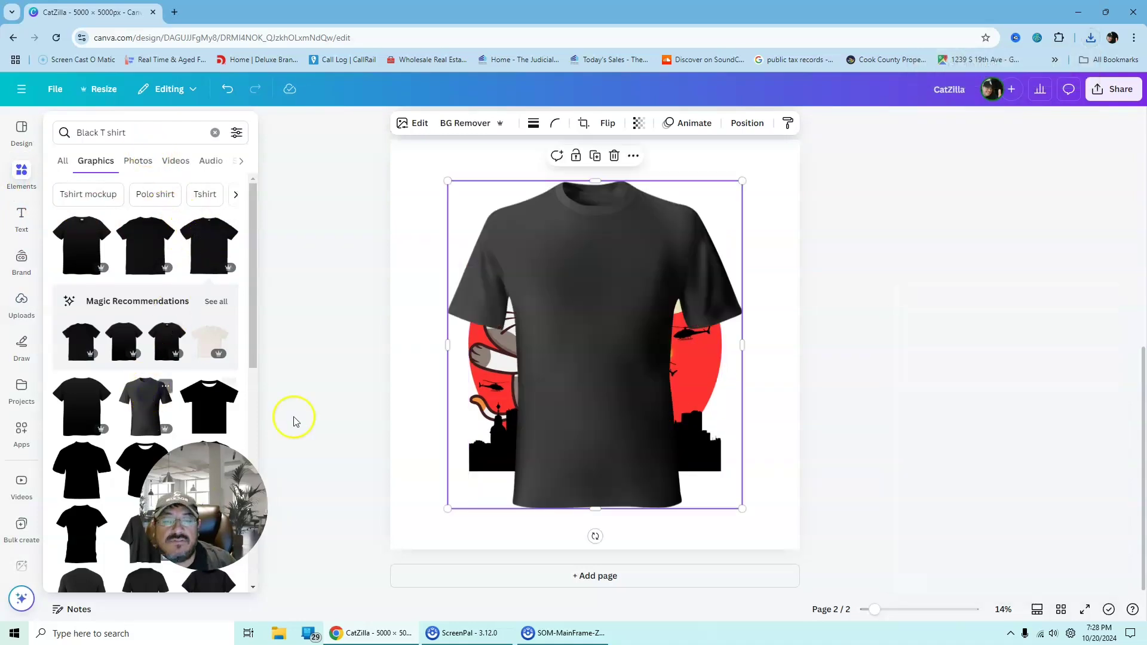
{"action": "right_click", "coordinate": [636, 235]}
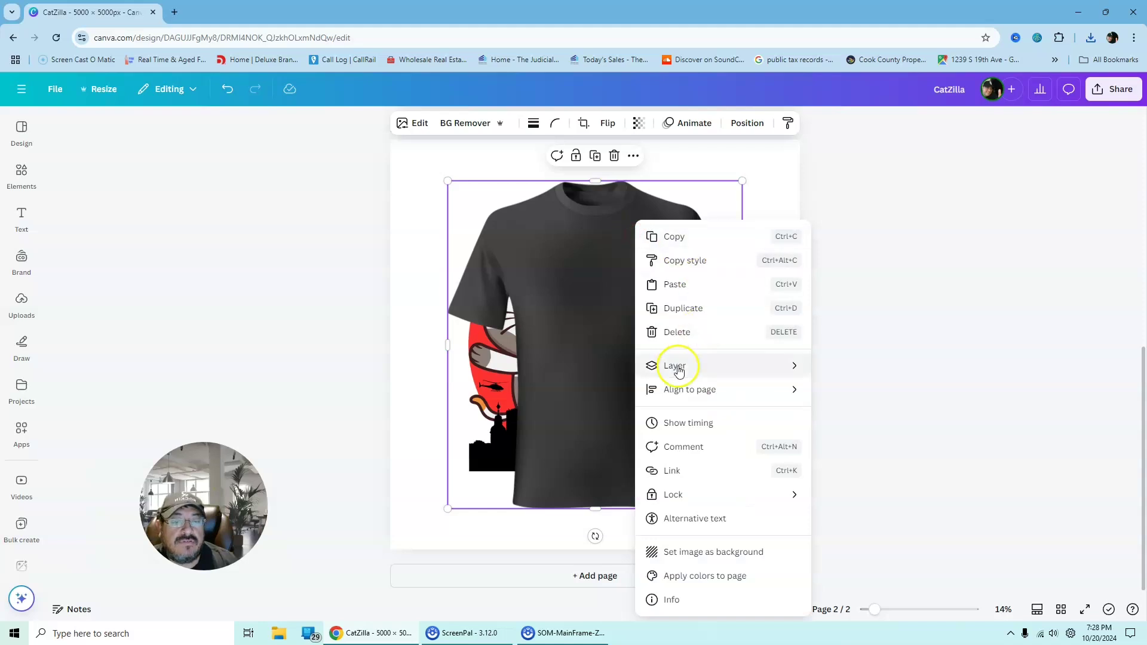
{"action": "mouse_move", "coordinate": [768, 375]}
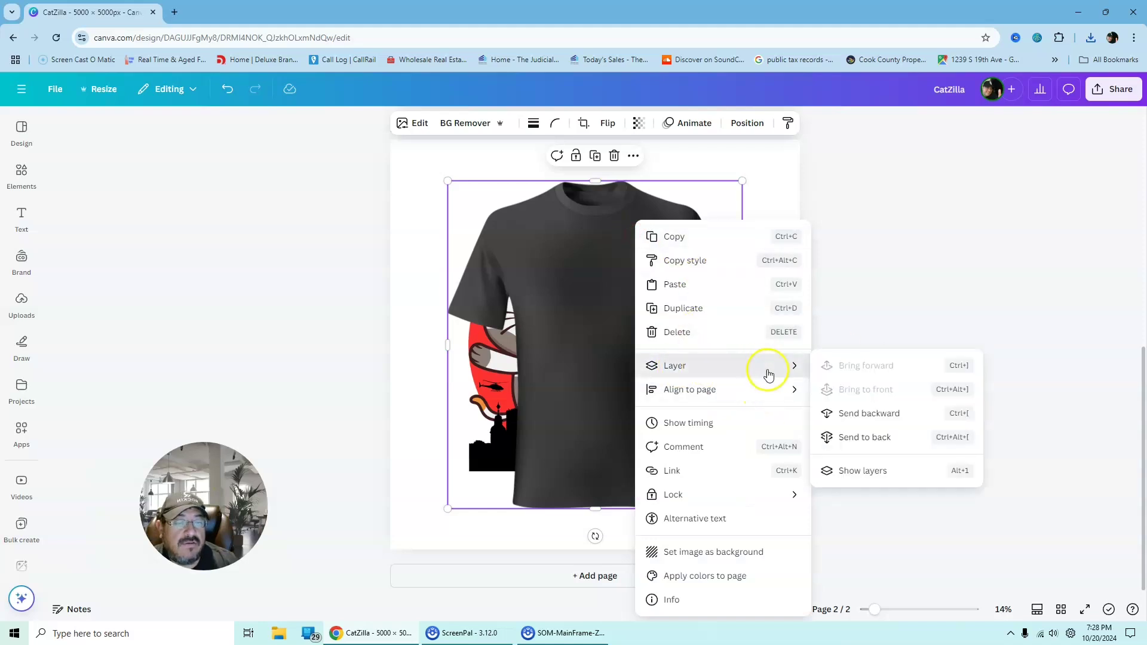
{"action": "left_click", "coordinate": [865, 437]}
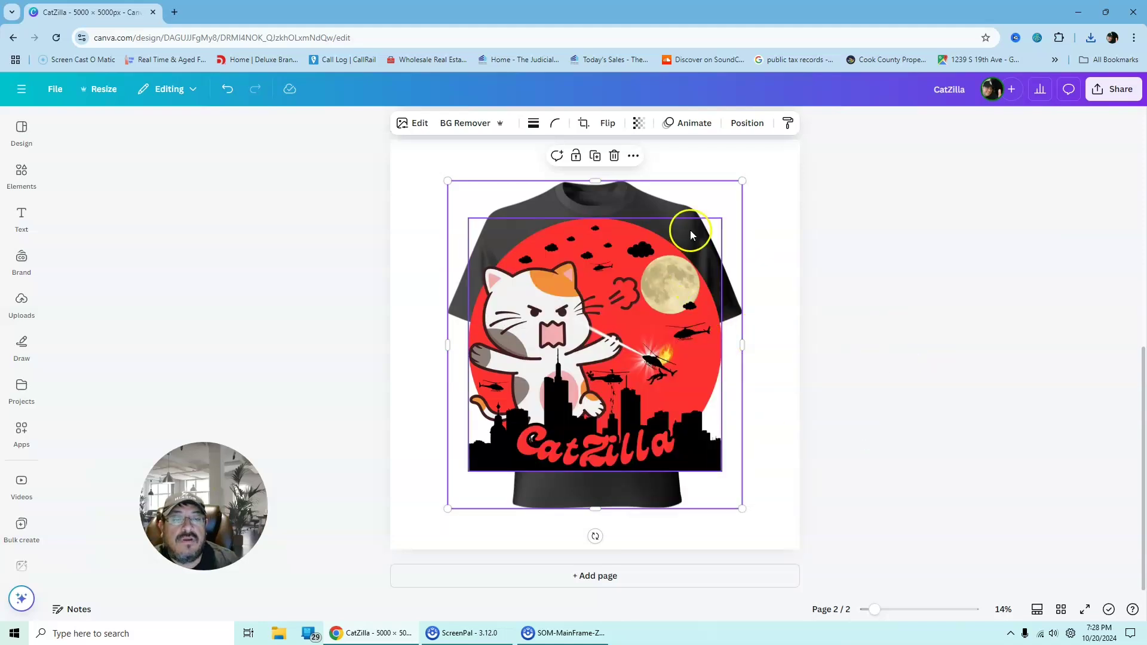
Step: Shrink the CatZilla artwork and place it on the T-shirt's chest
{"action": "left_click", "coordinate": [687, 245]}
{"action": "left_click_drag", "start_coordinate": [721, 219], "coordinate": [608, 301]}
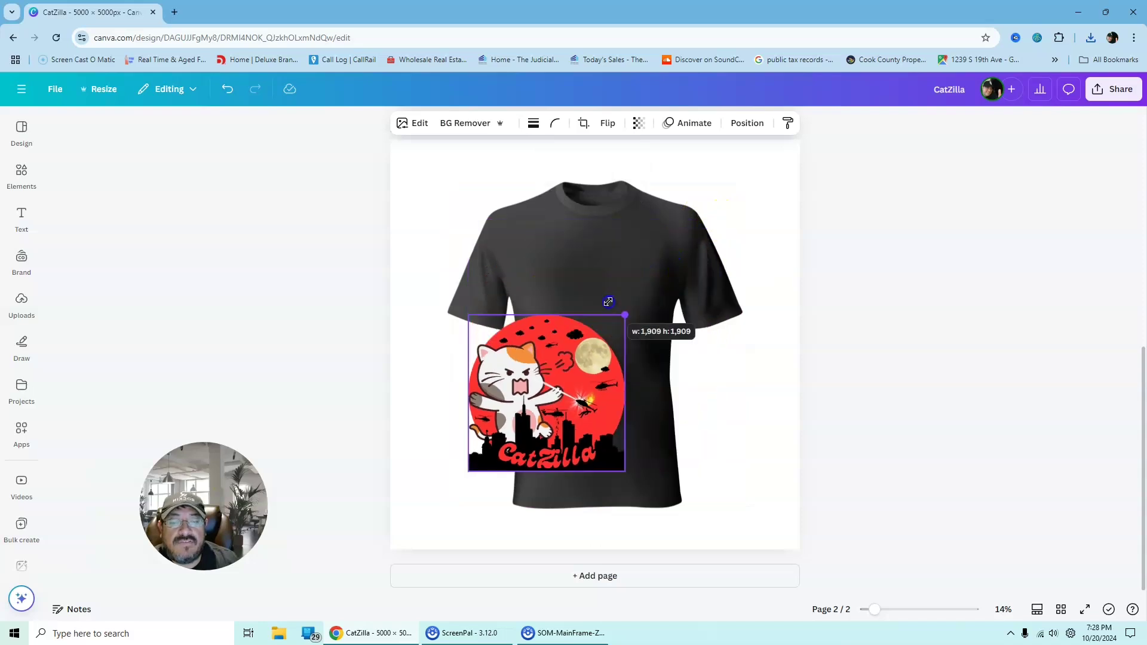
{"action": "left_click_drag", "start_coordinate": [547, 400], "coordinate": [596, 291]}
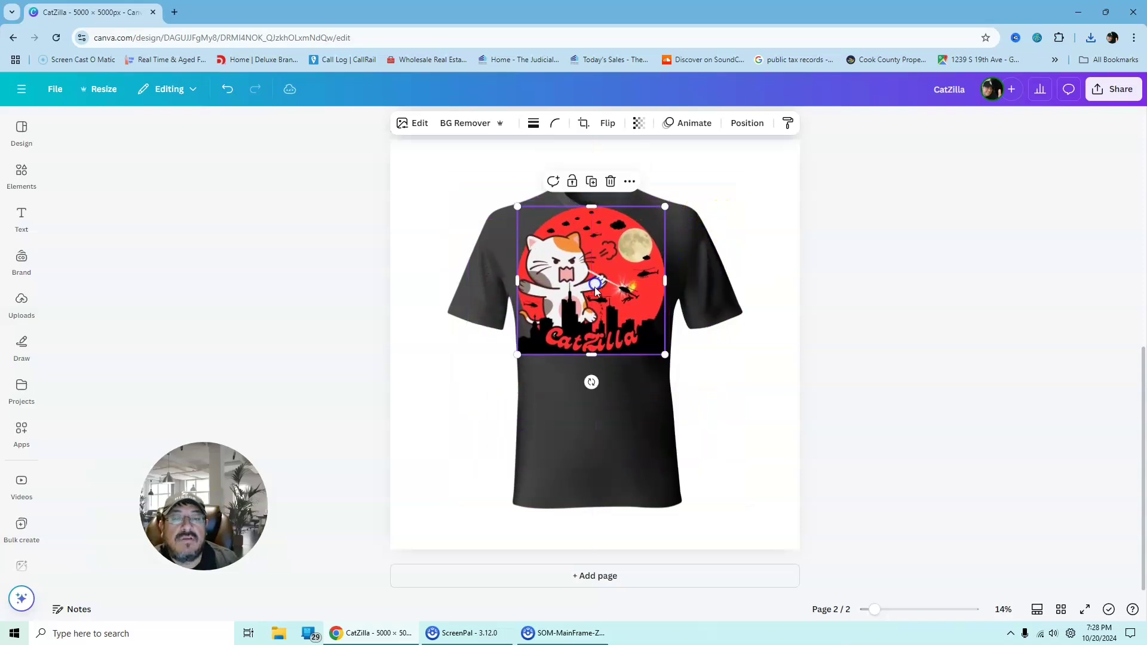
Step: Check the artwork's skyline and title against the dark fabric, then delete the T-shirt from page 2
{"action": "left_click_drag", "start_coordinate": [874, 609], "coordinate": [912, 602]}
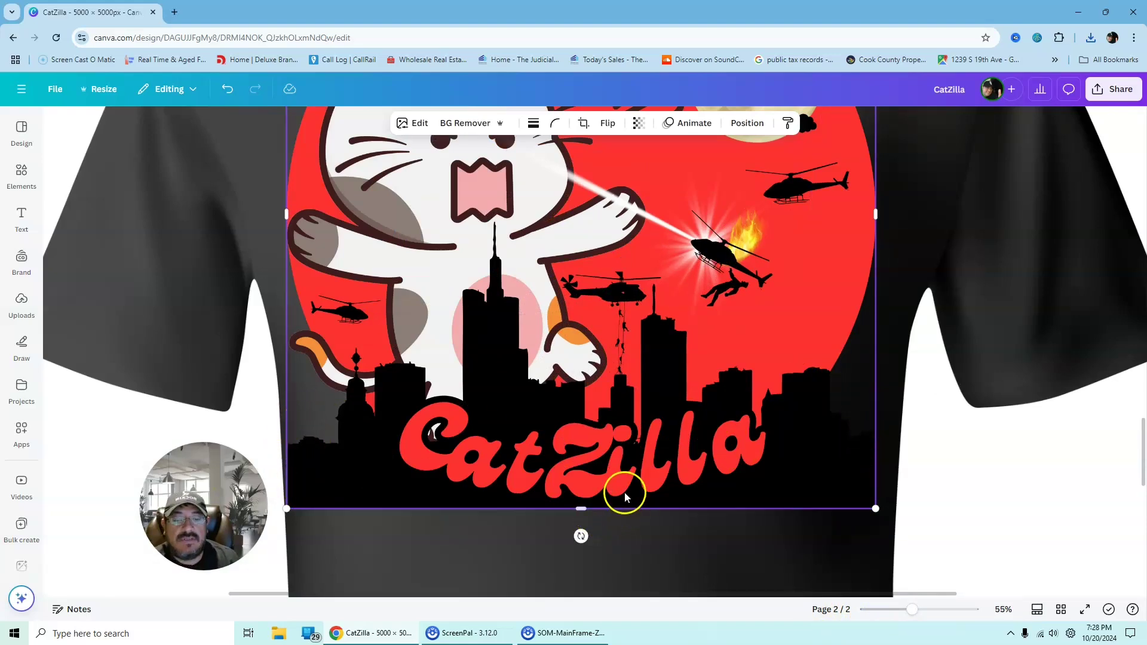
{"action": "scroll", "coordinate": [622, 485], "scroll_direction": "down", "scroll_amount": 3}
{"action": "scroll", "coordinate": [618, 478], "scroll_direction": "up", "scroll_amount": 3}
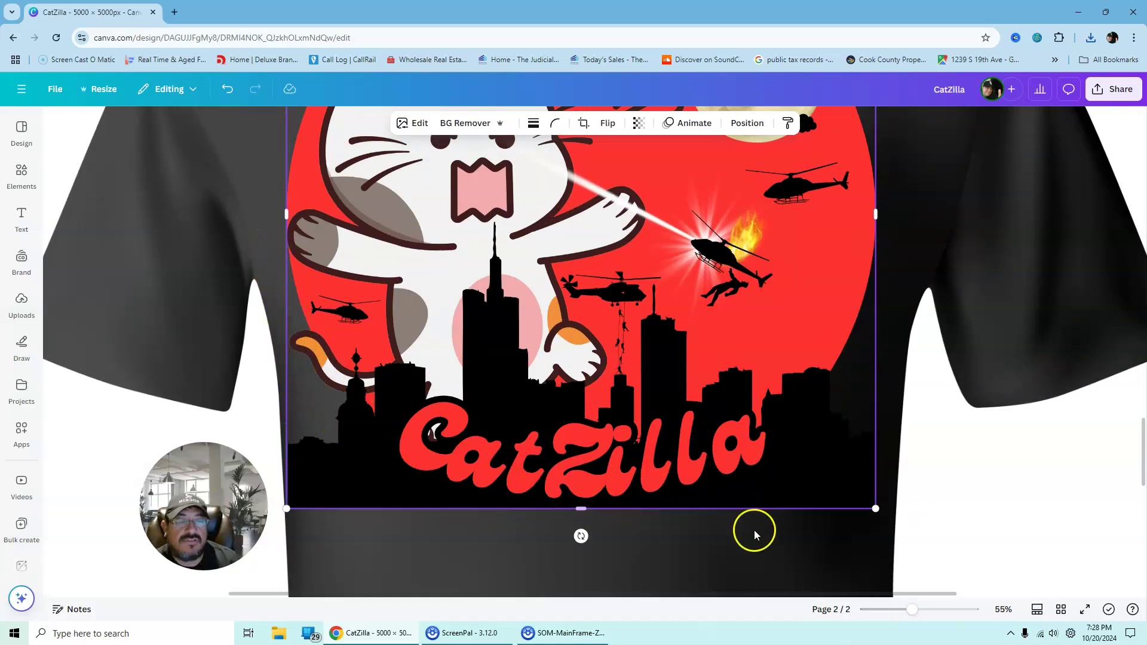
{"action": "scroll", "coordinate": [751, 478], "scroll_direction": "up", "scroll_amount": 2}
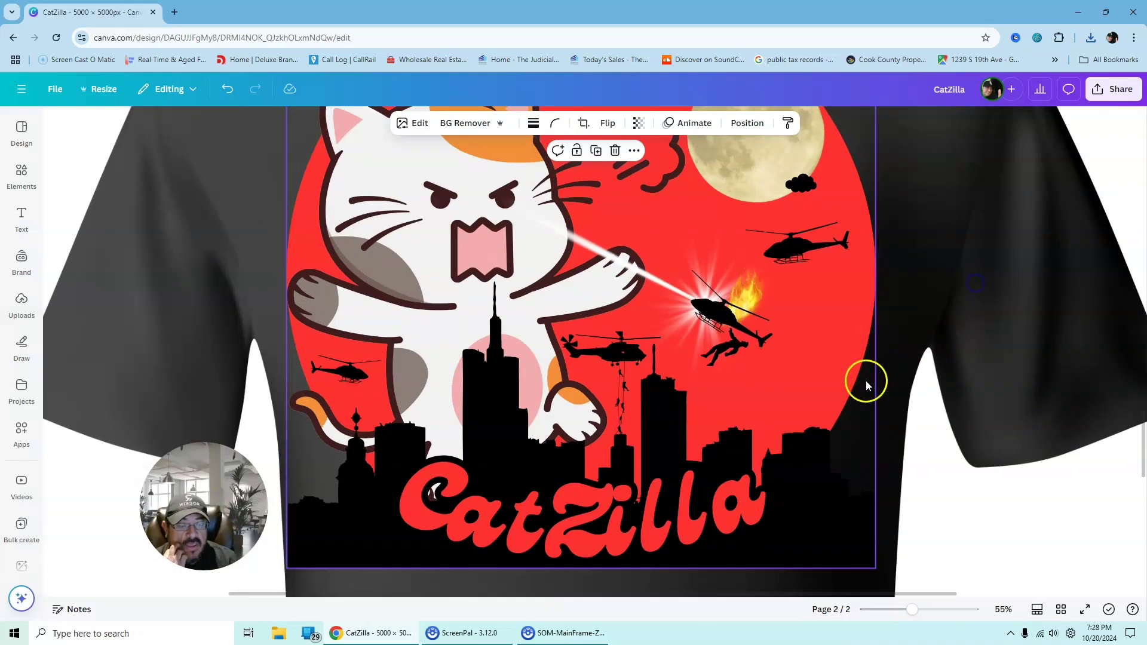
{"action": "left_click_drag", "start_coordinate": [912, 610], "coordinate": [878, 611]}
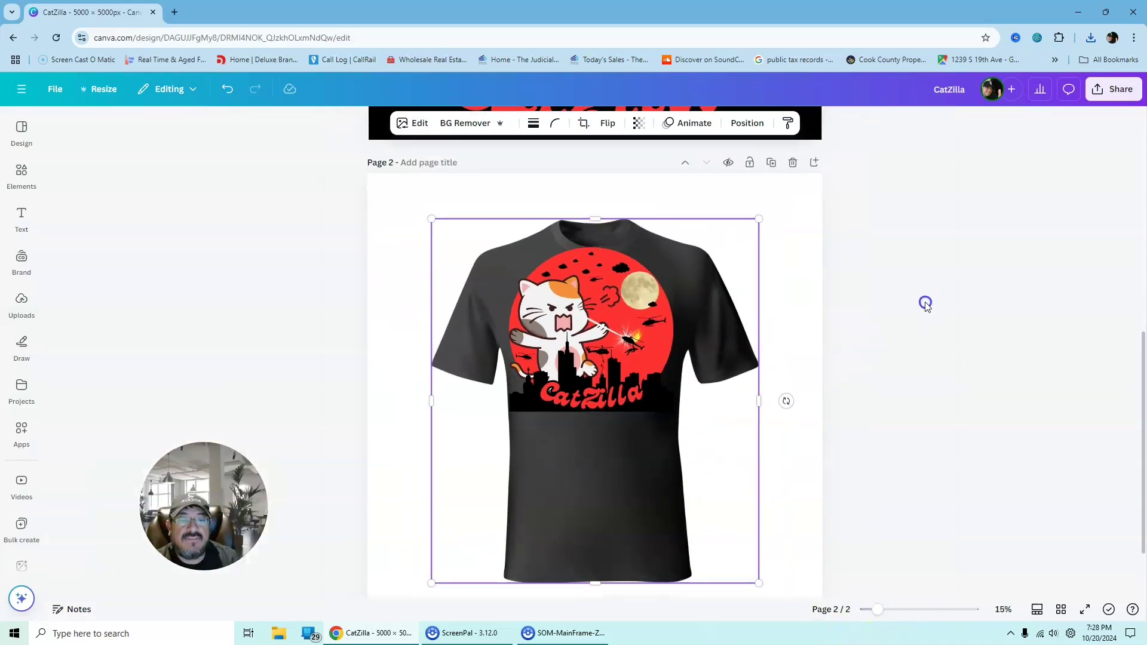
{"action": "left_click", "coordinate": [628, 313]}
{"action": "left_click", "coordinate": [696, 308]}
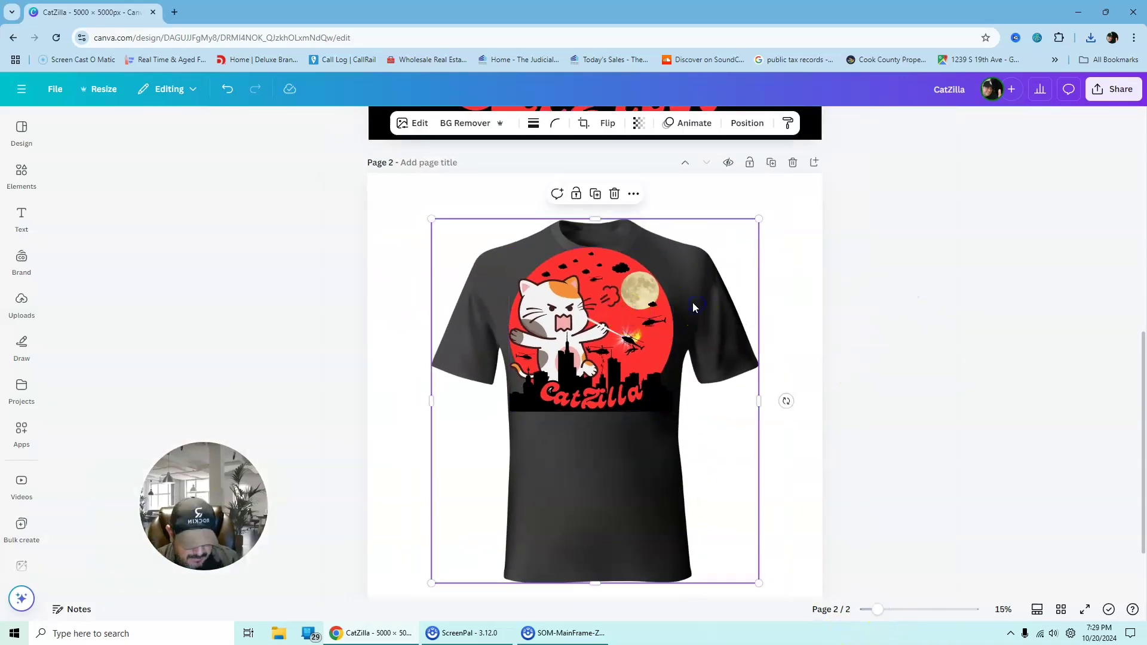
{"action": "key", "text": "Delete"}
Step: Move the CatZilla image to page 2's upper-left corner and enlarge it to fill the whole page
{"action": "left_click", "coordinate": [634, 321]}
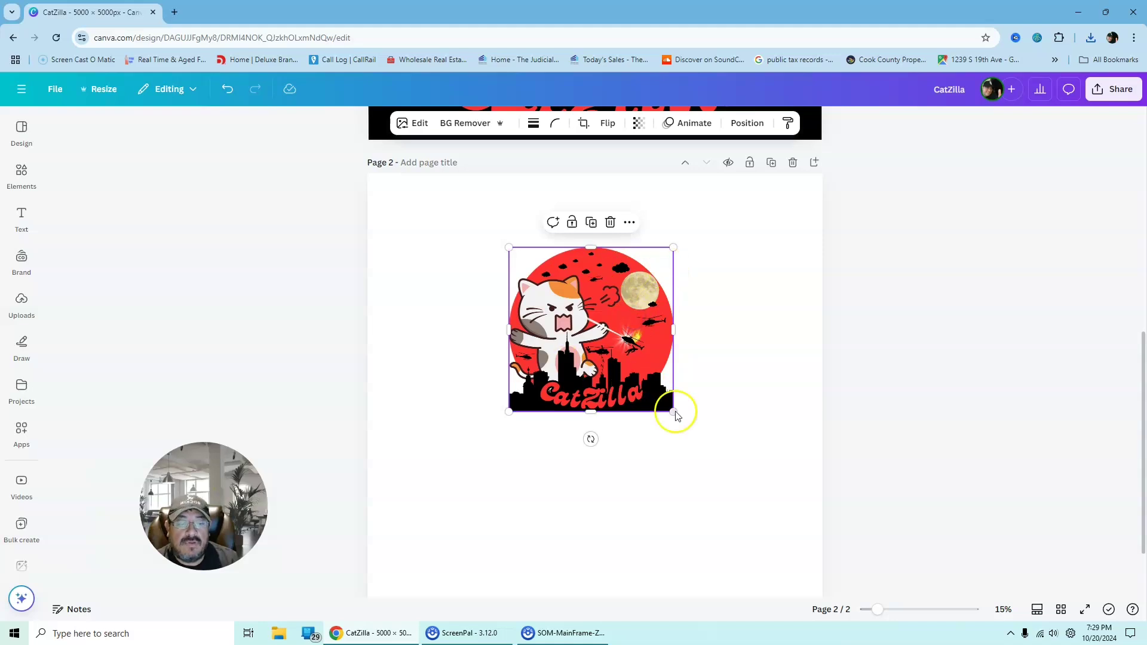
{"action": "scroll", "coordinate": [853, 430], "scroll_direction": "down", "scroll_amount": 1}
{"action": "left_click_drag", "start_coordinate": [625, 299], "coordinate": [483, 226]}
{"action": "left_click_drag", "start_coordinate": [534, 279], "coordinate": [823, 570]}
{"action": "left_click", "coordinate": [955, 495]}
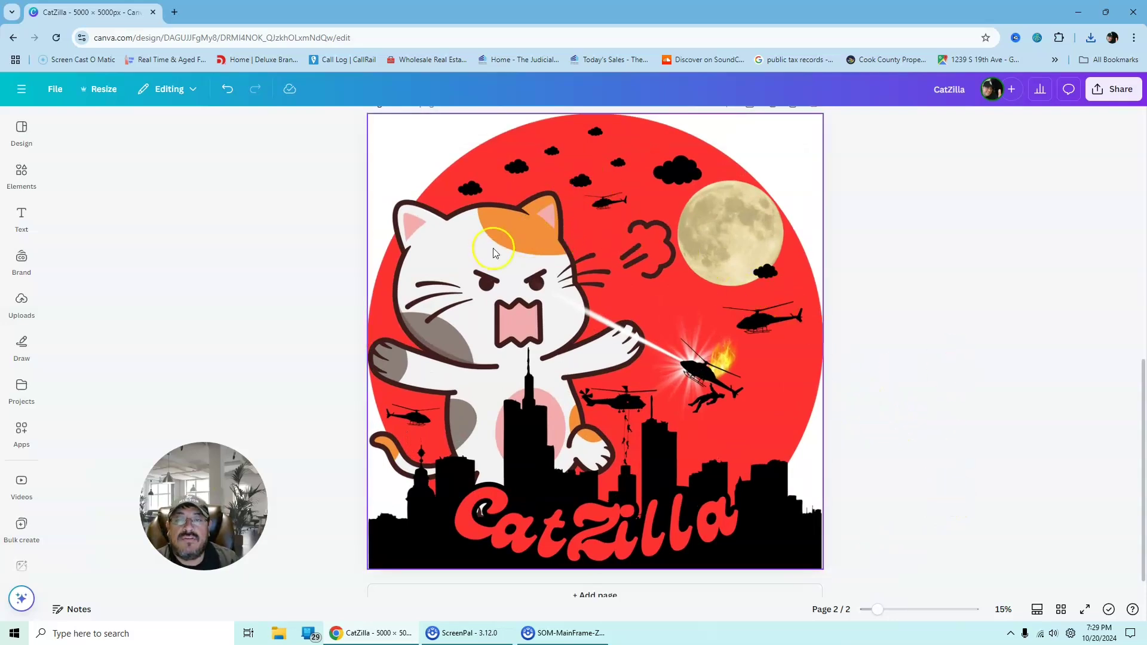
Step: Title page 2 "Cat -2" and remove the background from its CatZilla image
{"action": "scroll", "coordinate": [494, 252], "scroll_direction": "up", "scroll_amount": 2}
{"action": "left_click", "coordinate": [429, 161]}
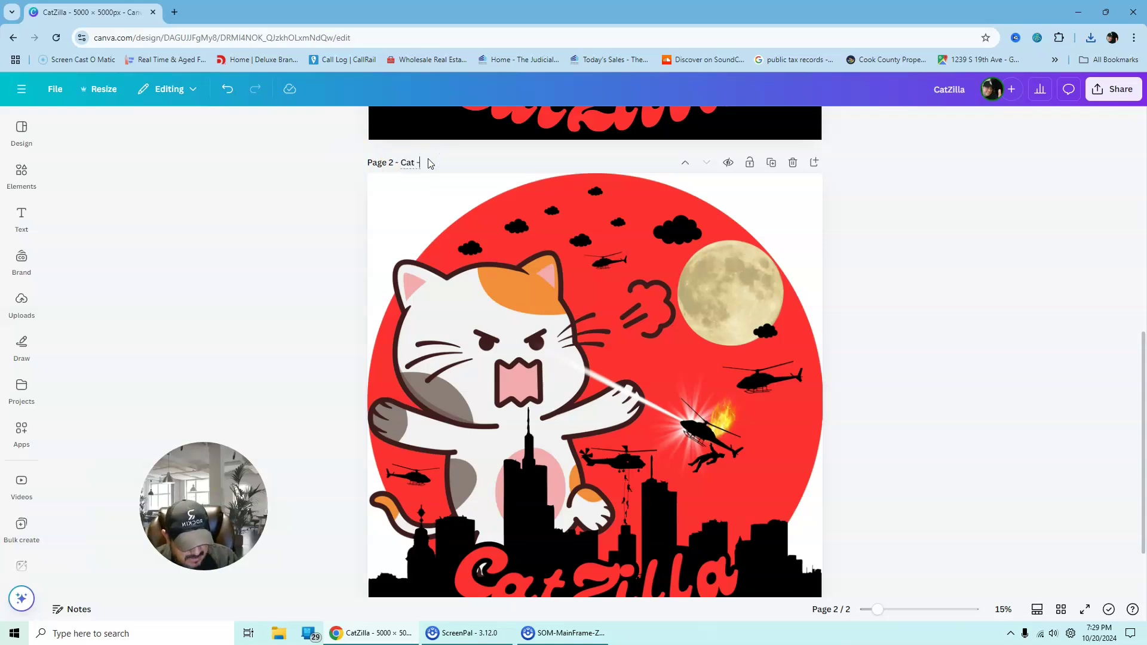
{"action": "left_click", "coordinate": [380, 439]}
{"action": "left_click", "coordinate": [462, 123]}
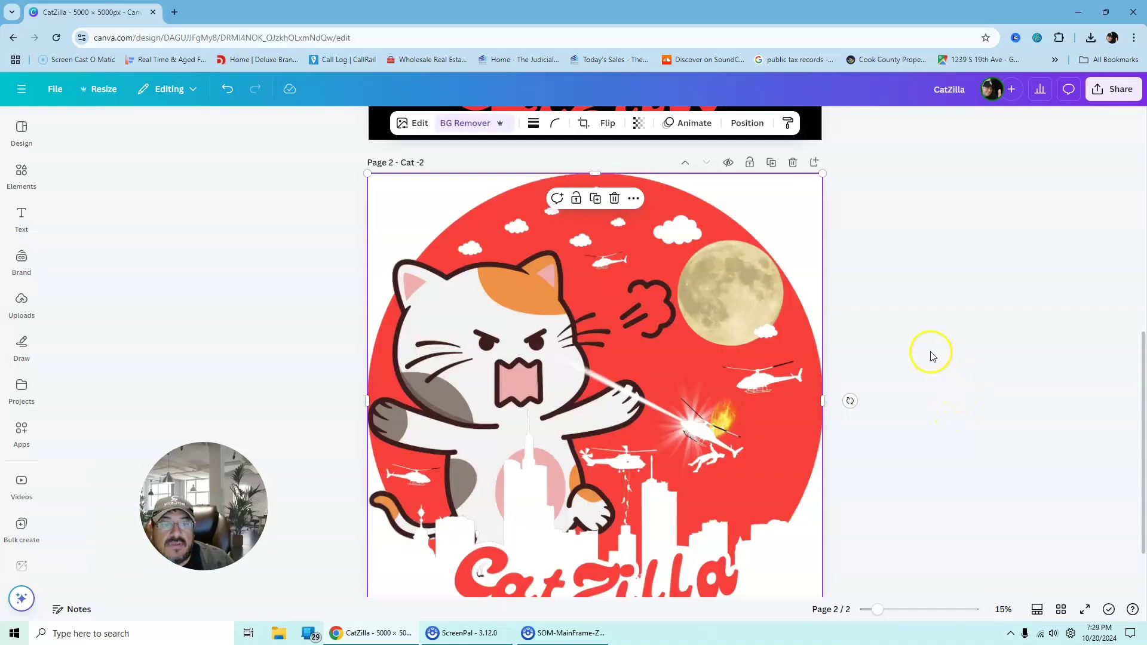
Step: Use Magic Eraser with a size 5 brush to erase the leftover dark mark inside the title's letter C
{"action": "scroll", "coordinate": [950, 365], "scroll_direction": "down", "scroll_amount": 2}
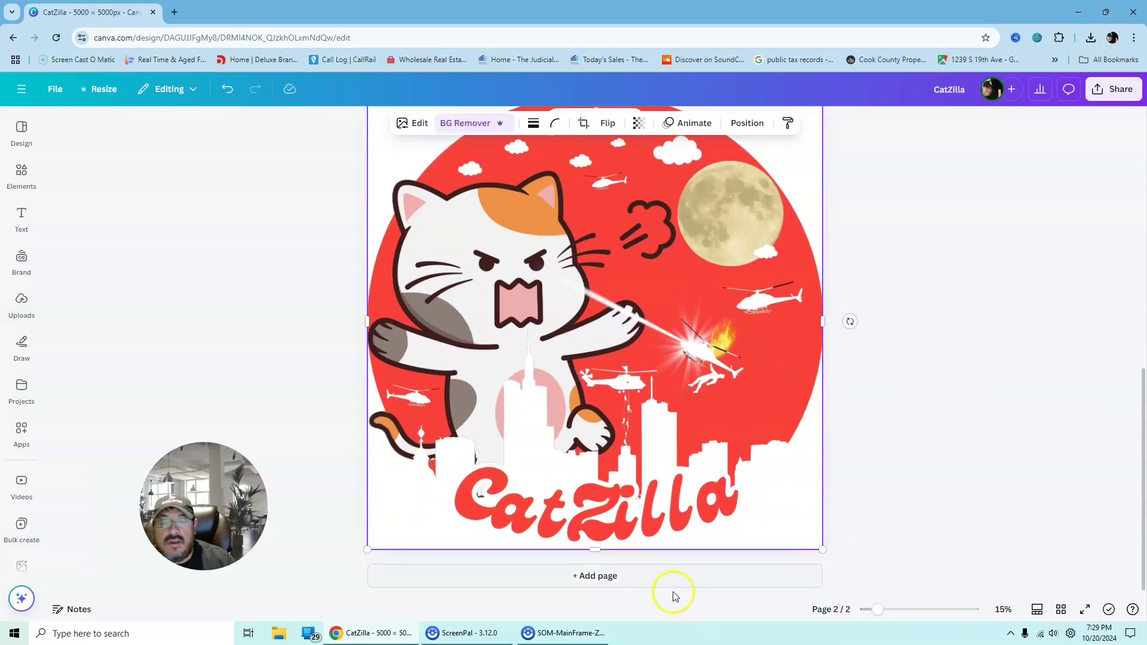
{"action": "left_click_drag", "start_coordinate": [872, 612], "coordinate": [888, 609]}
{"action": "scroll", "coordinate": [710, 500], "scroll_direction": "down", "scroll_amount": 1}
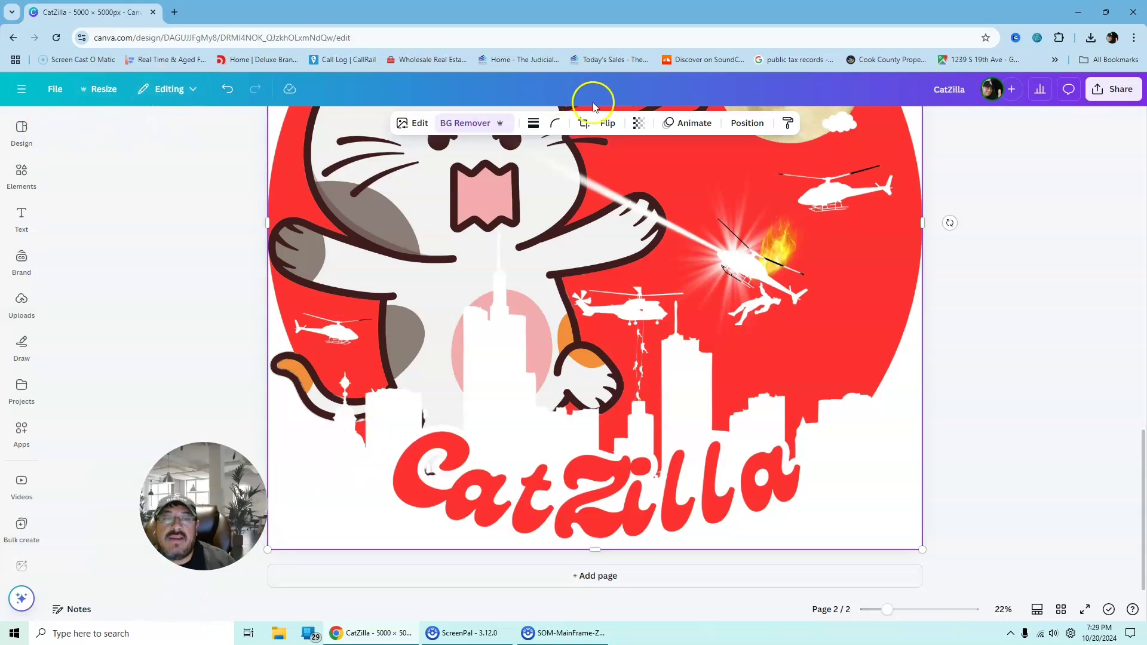
{"action": "left_click", "coordinate": [415, 123]}
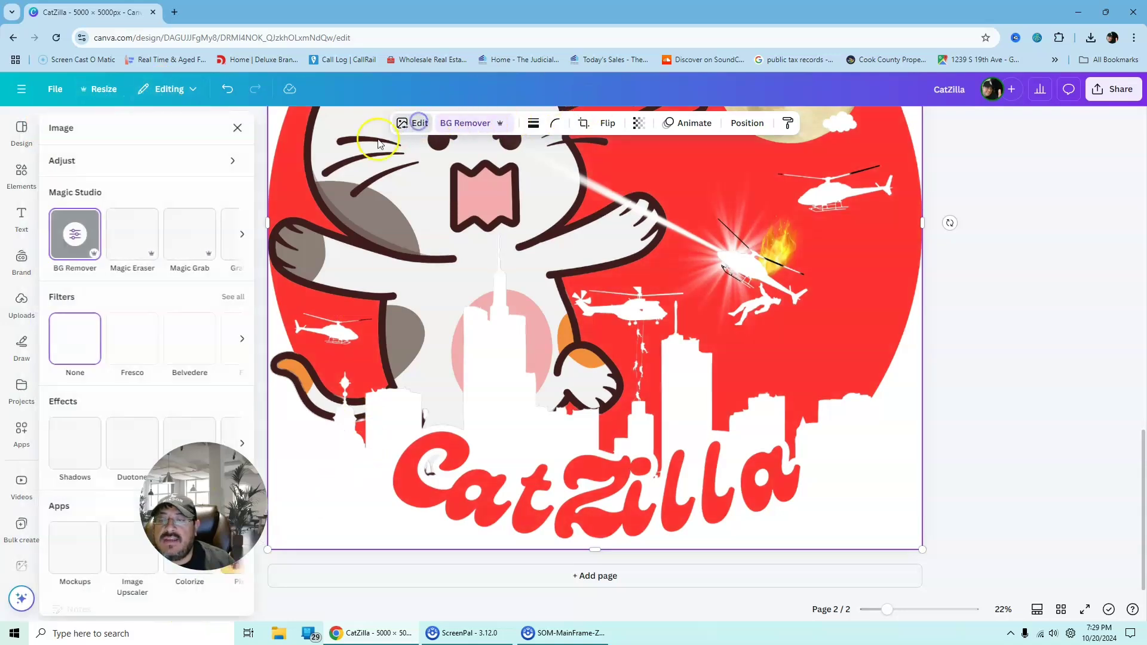
{"action": "left_click", "coordinate": [127, 235]}
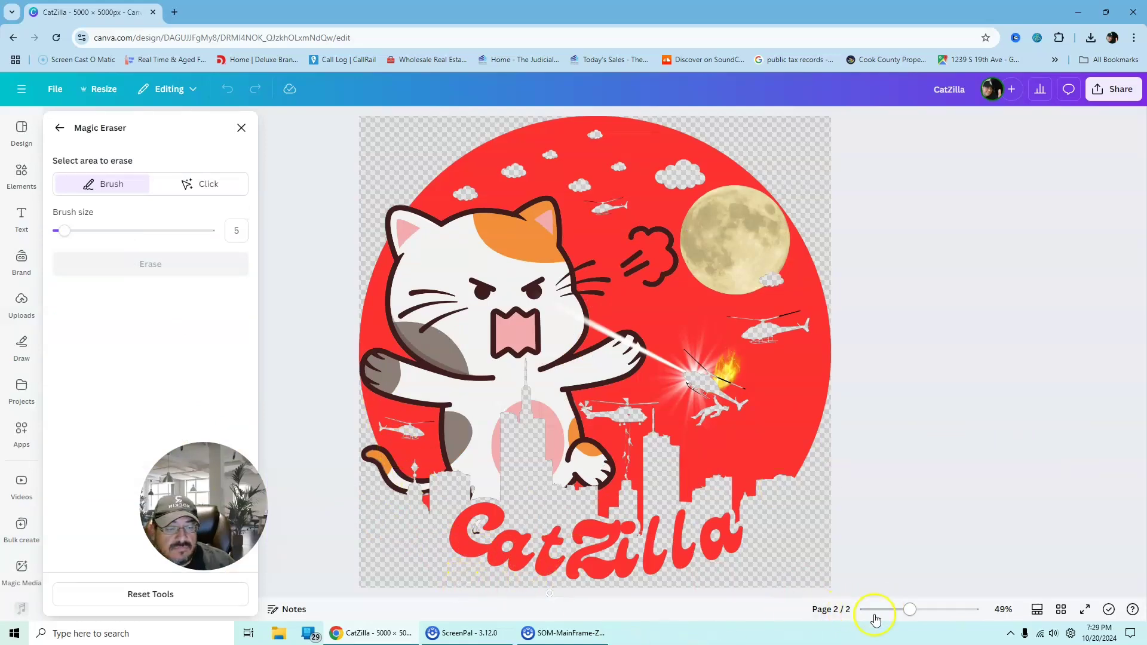
{"action": "mouse_move", "coordinate": [910, 616]}
{"action": "left_mouse_down"}
{"action": "mouse_move", "coordinate": [930, 609]}
{"action": "mouse_move", "coordinate": [917, 609]}
{"action": "left_mouse_up"}
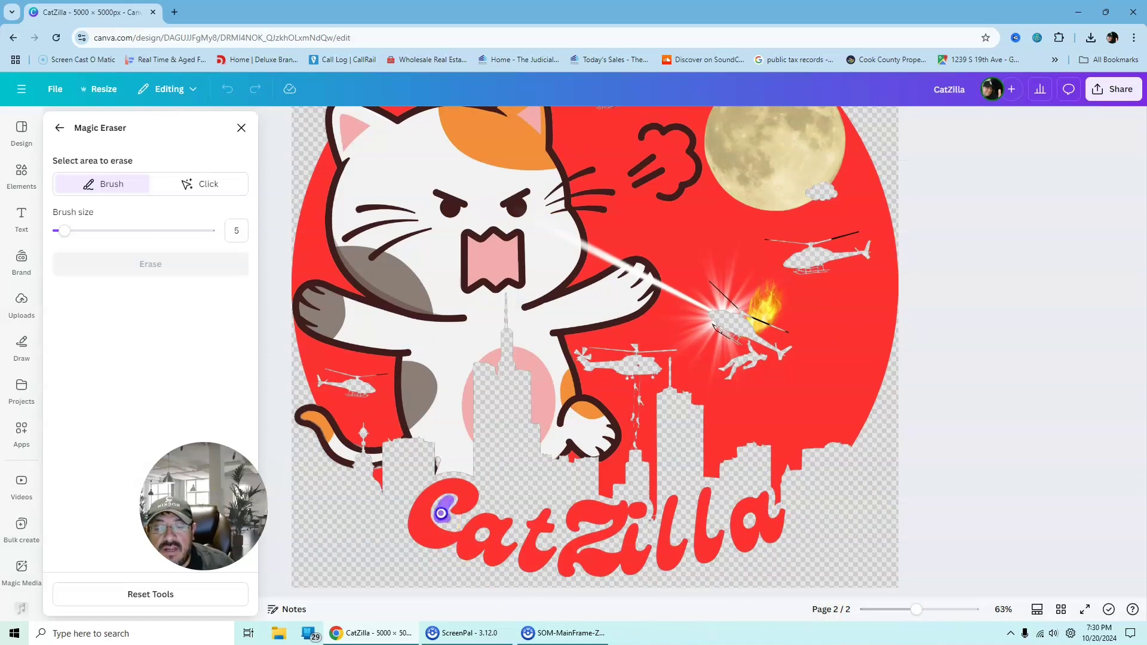
{"action": "left_click_drag", "start_coordinate": [441, 513], "coordinate": [440, 515]}
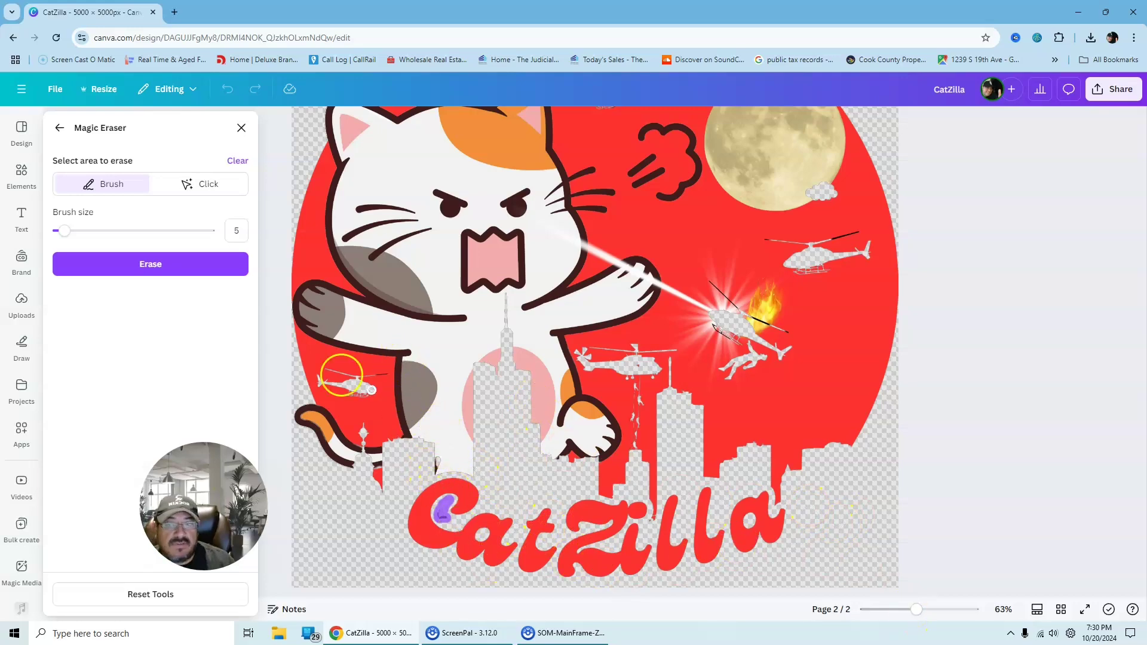
{"action": "left_click", "coordinate": [158, 266]}
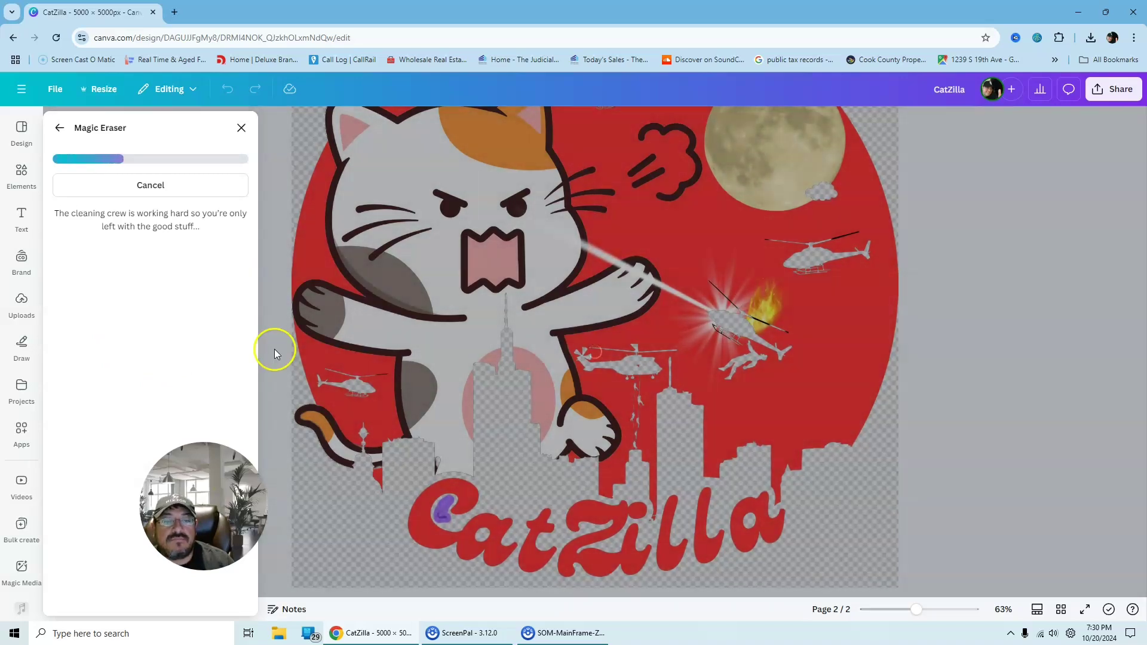
Step: Erase a small spot on the body of the helicopter just above the skyline, and exit Magic Eraser
{"action": "left_click", "coordinate": [602, 378]}
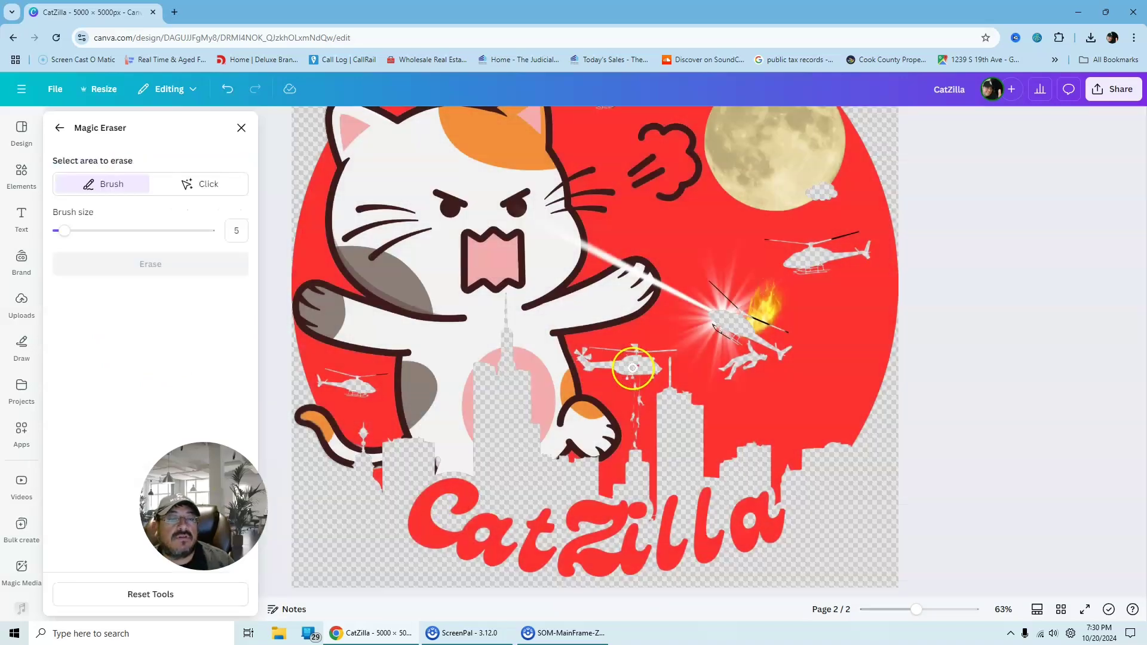
{"action": "left_click", "coordinate": [638, 366]}
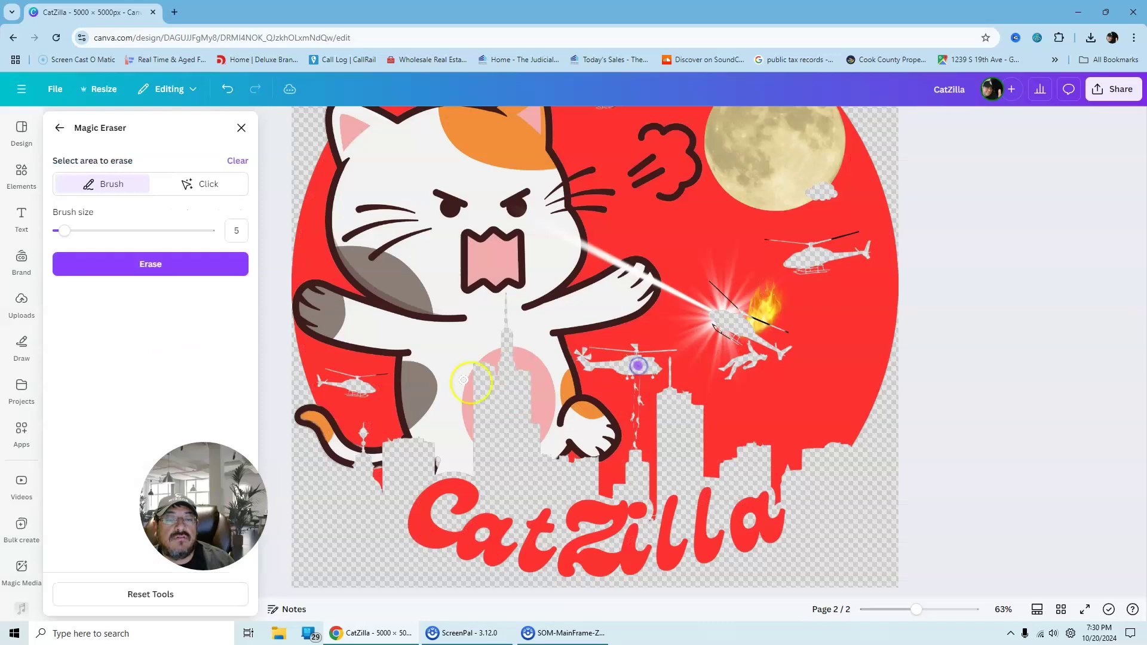
{"action": "left_click", "coordinate": [171, 266]}
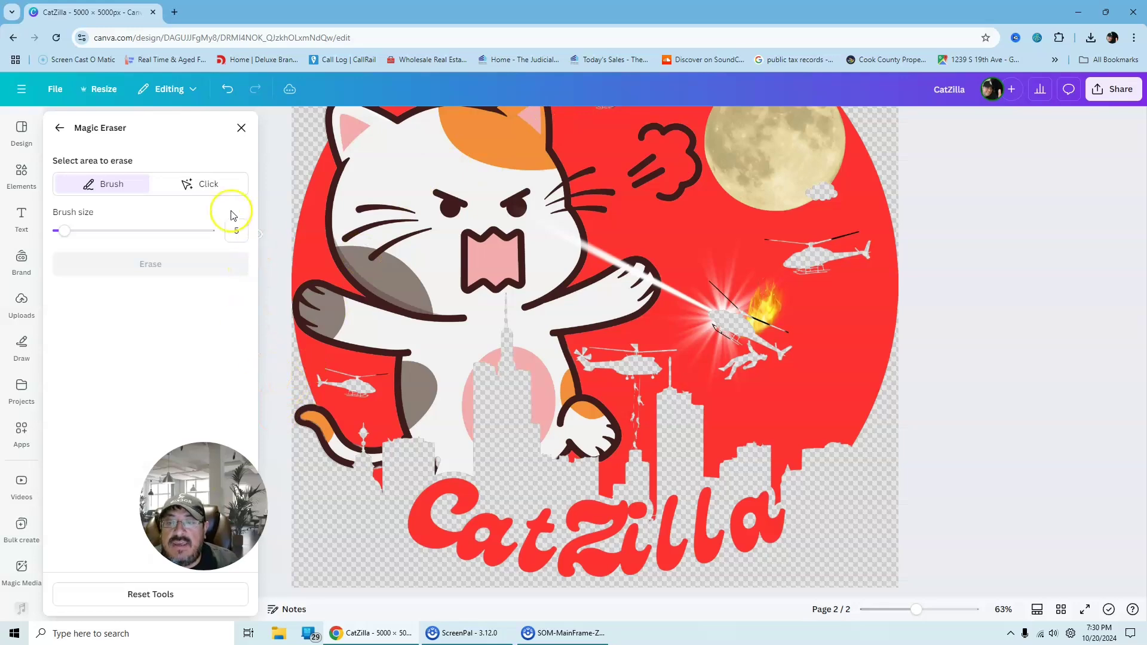
{"action": "left_click", "coordinate": [242, 128]}
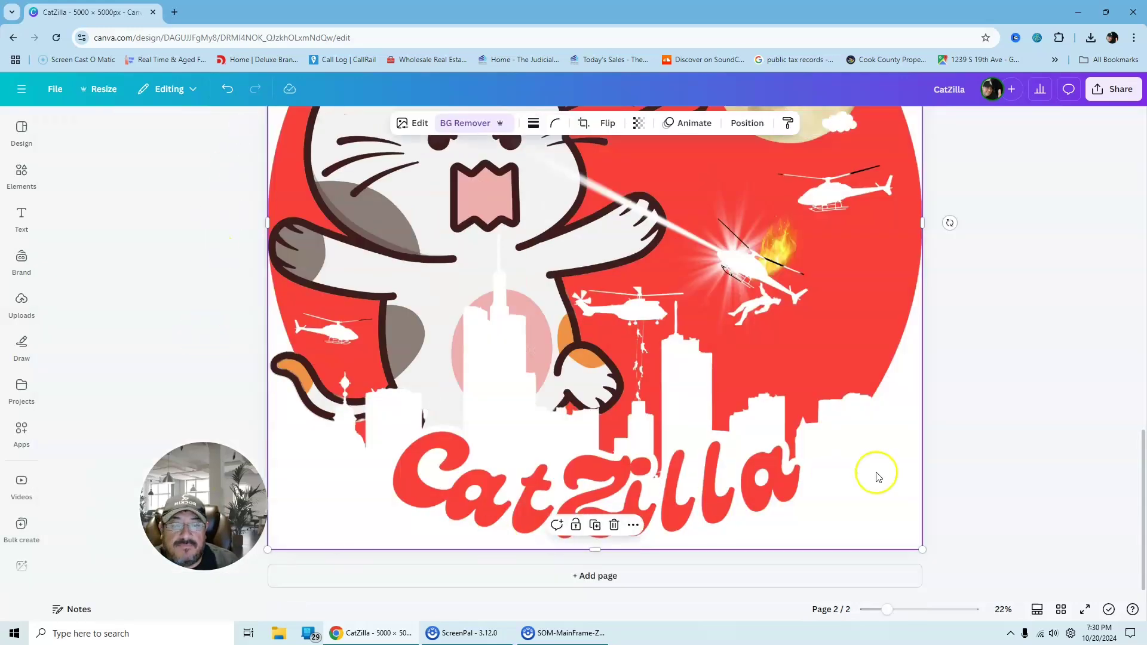
Step: Download both pages as 5,000 × 5,000 px PNG files with a transparent background
{"action": "scroll", "coordinate": [1017, 415], "scroll_direction": "up", "scroll_amount": 3}
{"action": "scroll", "coordinate": [1019, 420], "scroll_direction": "down", "scroll_amount": 3}
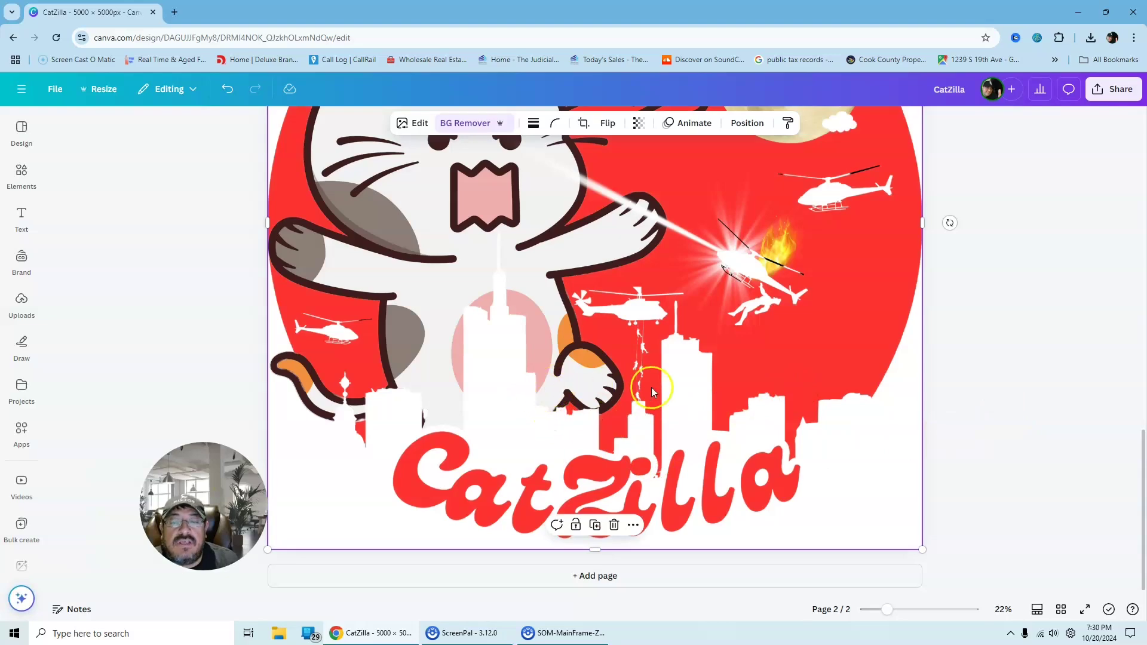
{"action": "scroll", "coordinate": [874, 303], "scroll_direction": "up", "scroll_amount": 6}
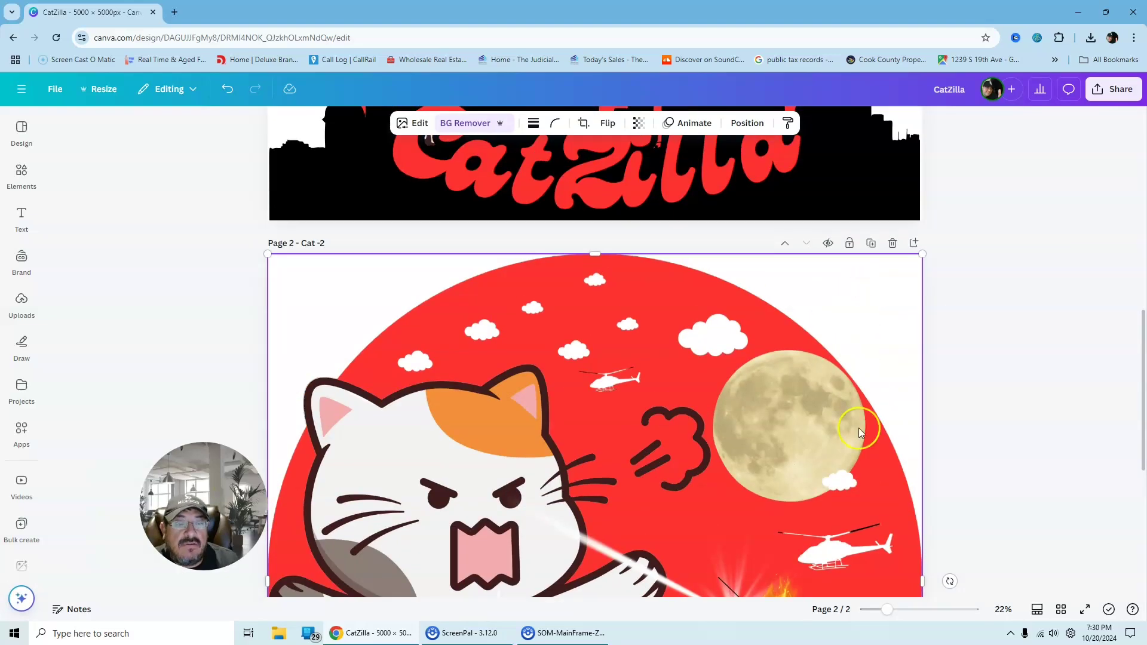
{"action": "left_click_drag", "start_coordinate": [887, 610], "coordinate": [872, 610]}
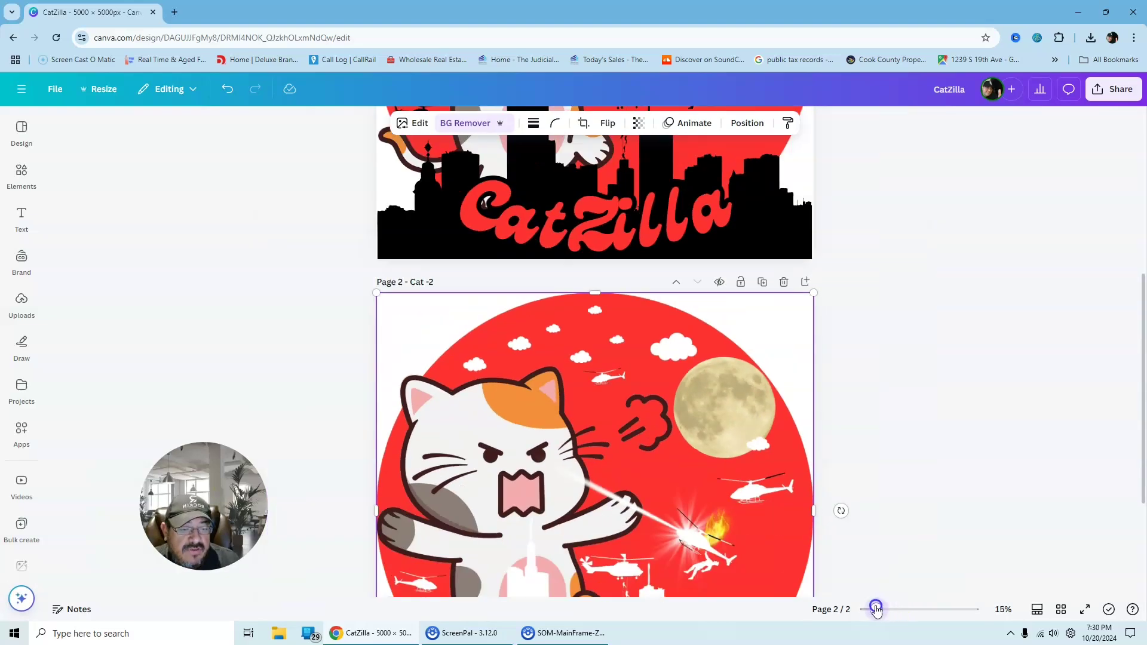
{"action": "scroll", "coordinate": [894, 449], "scroll_direction": "down", "scroll_amount": 2}
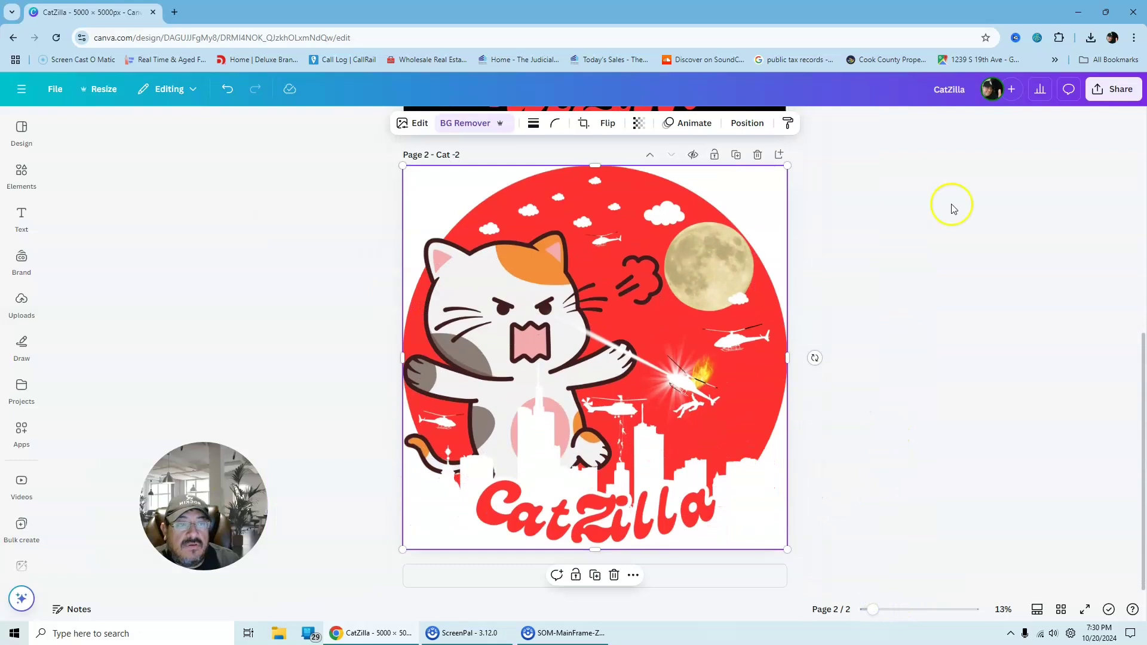
{"action": "left_click", "coordinate": [1115, 89]}
{"action": "left_click", "coordinate": [933, 330]}
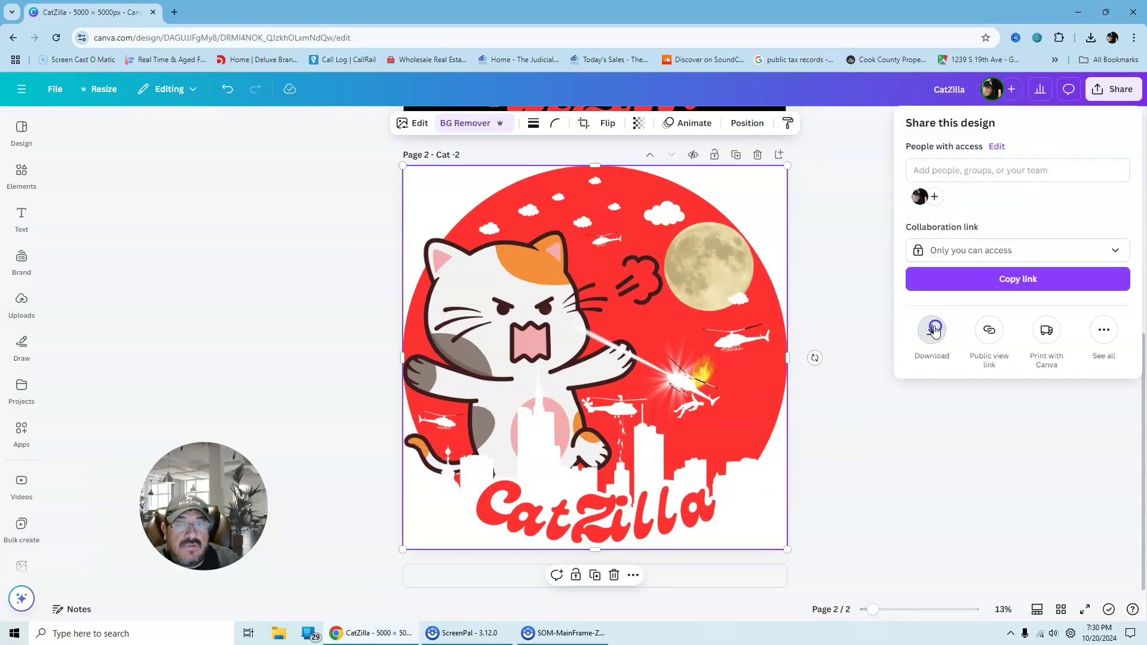
{"action": "left_click", "coordinate": [1029, 407]}
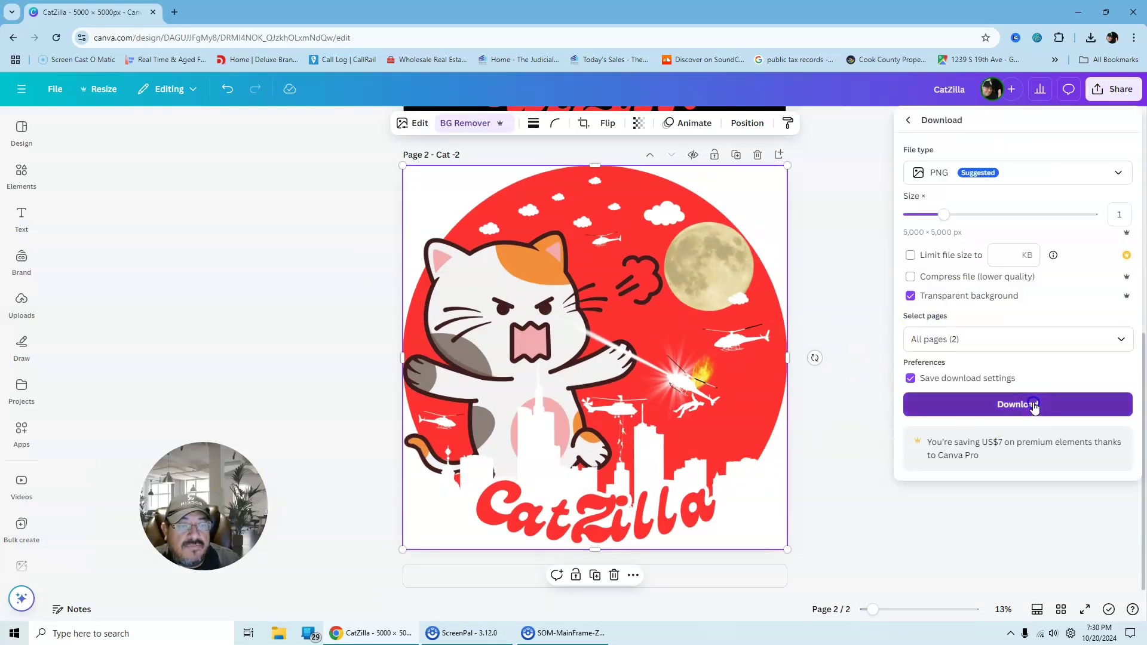
Step: Add a third page titled "Final" and dismiss the finished download notice
{"action": "left_click", "coordinate": [705, 576]}
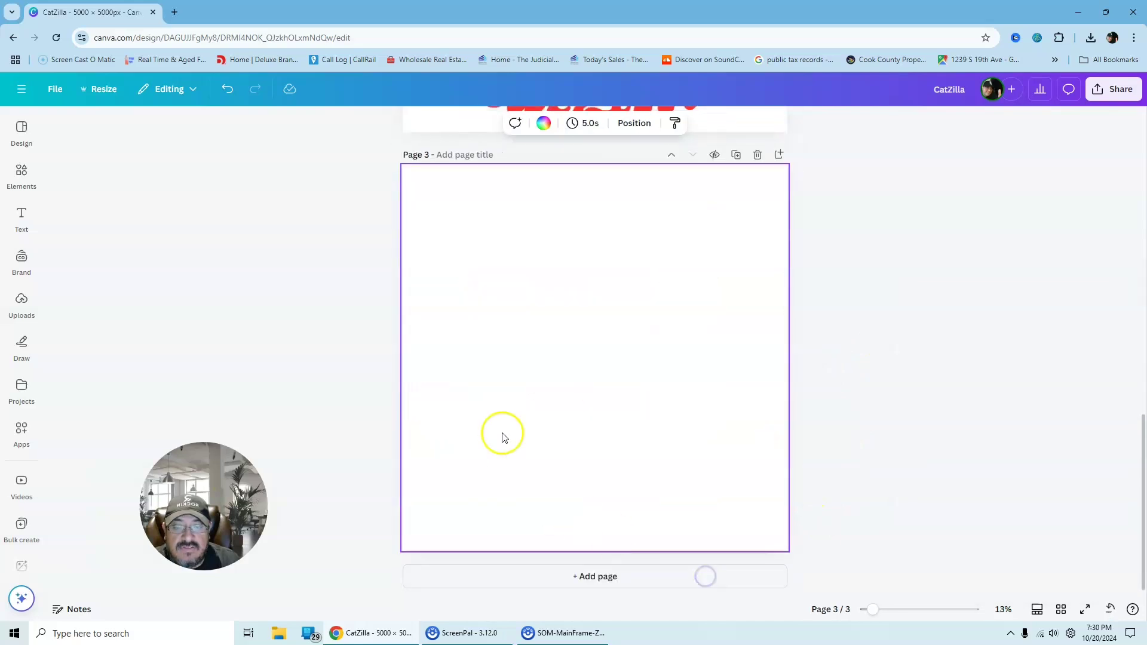
{"action": "left_click", "coordinate": [475, 156]}
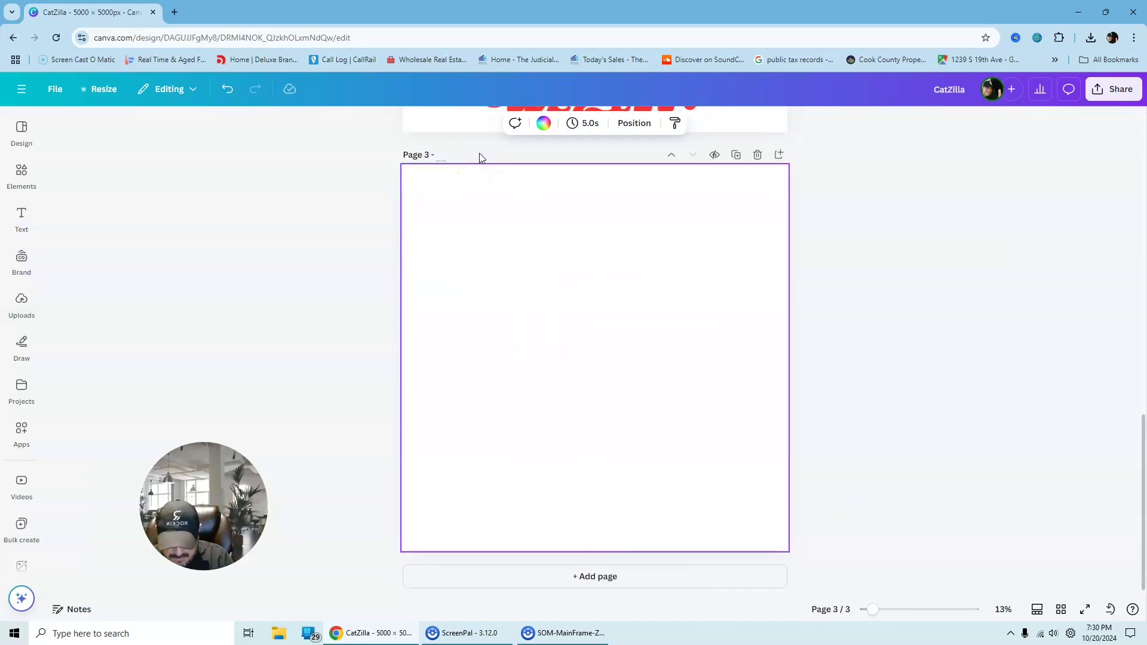
{"action": "type", "text": "Final"}
{"action": "left_click", "coordinate": [901, 266]}
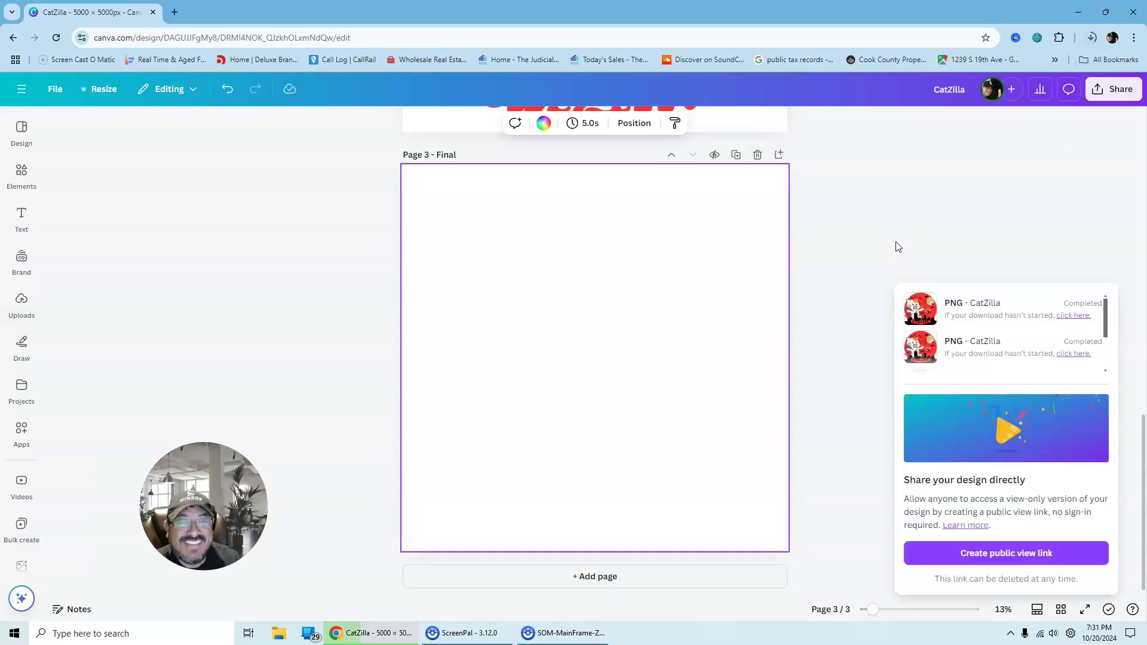
{"action": "left_click", "coordinate": [1130, 243]}
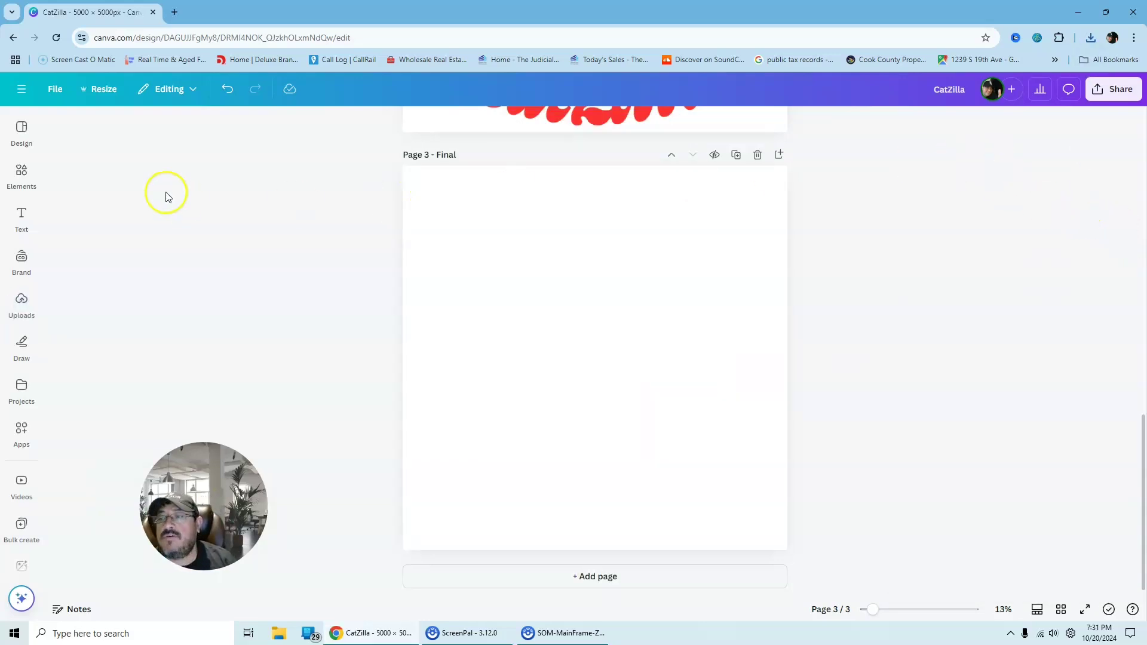
Step: Add a black T-shirt graphic to page 3 and enlarge it from the upper-left corner to the page's full width
{"action": "left_click", "coordinate": [22, 174]}
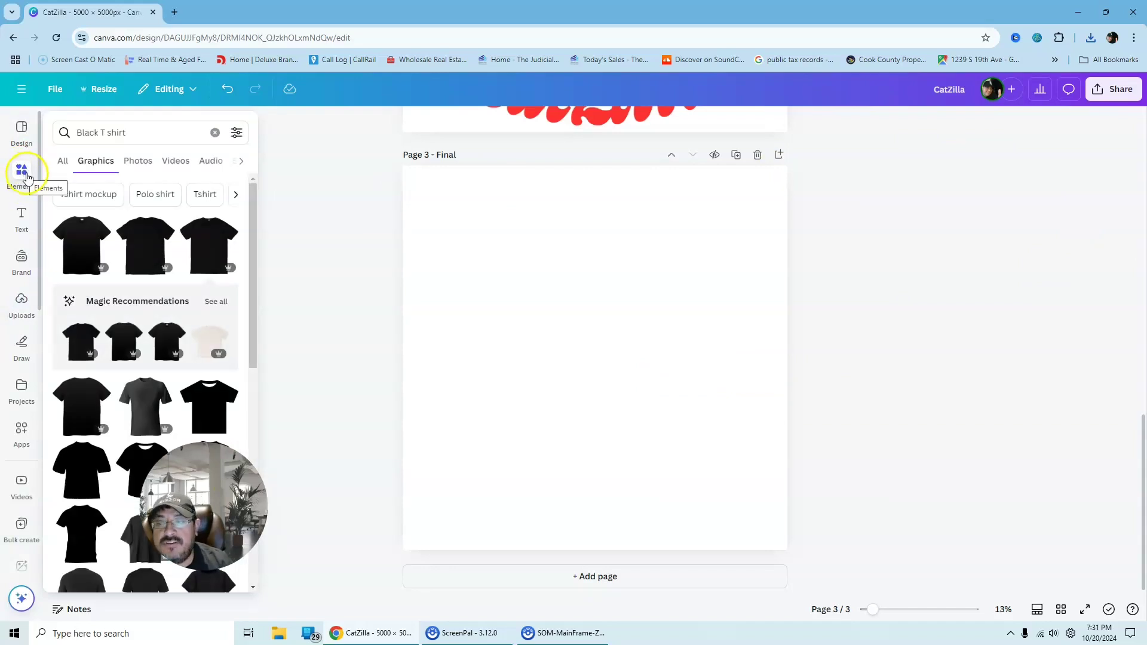
{"action": "left_click", "coordinate": [204, 251]}
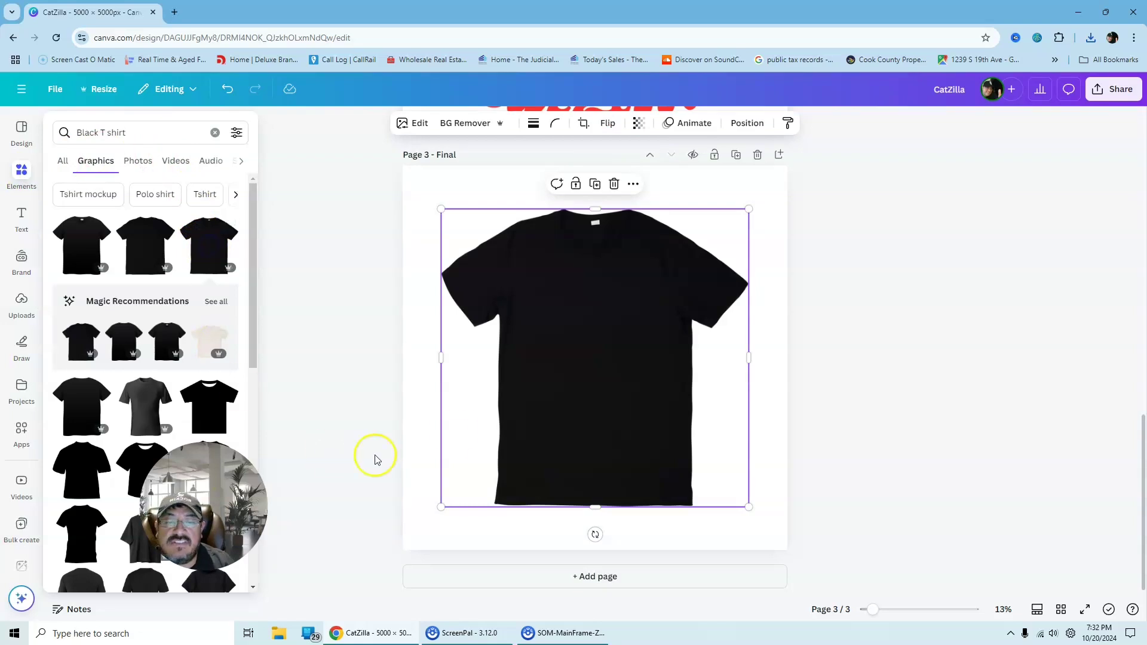
{"action": "left_click_drag", "start_coordinate": [571, 397], "coordinate": [533, 356]}
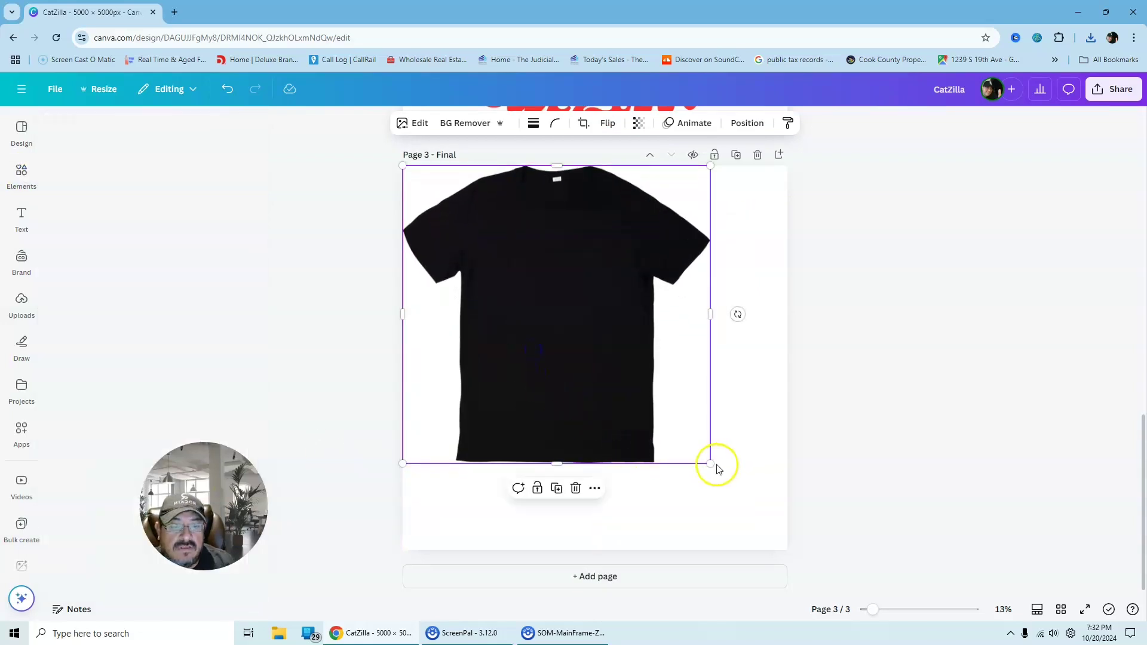
{"action": "left_click_drag", "start_coordinate": [717, 467], "coordinate": [785, 543]}
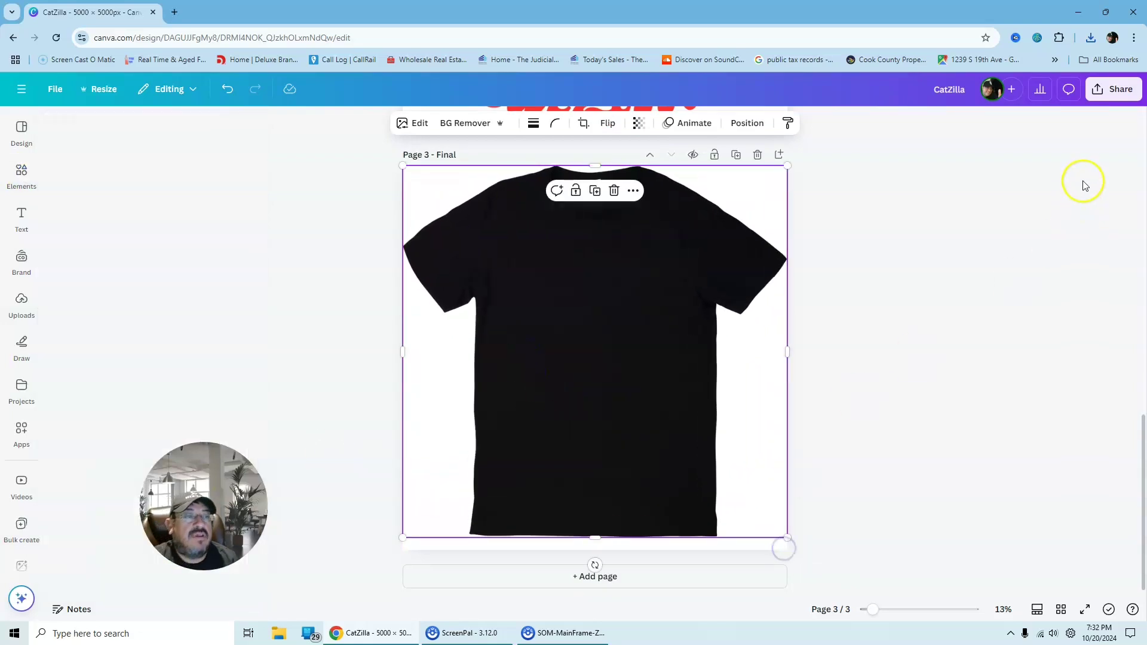
Step: Insert the downloaded Cat -2.png on page 3, shrink it and centre it on the T-shirt's chest
{"action": "left_click", "coordinate": [1092, 39]}
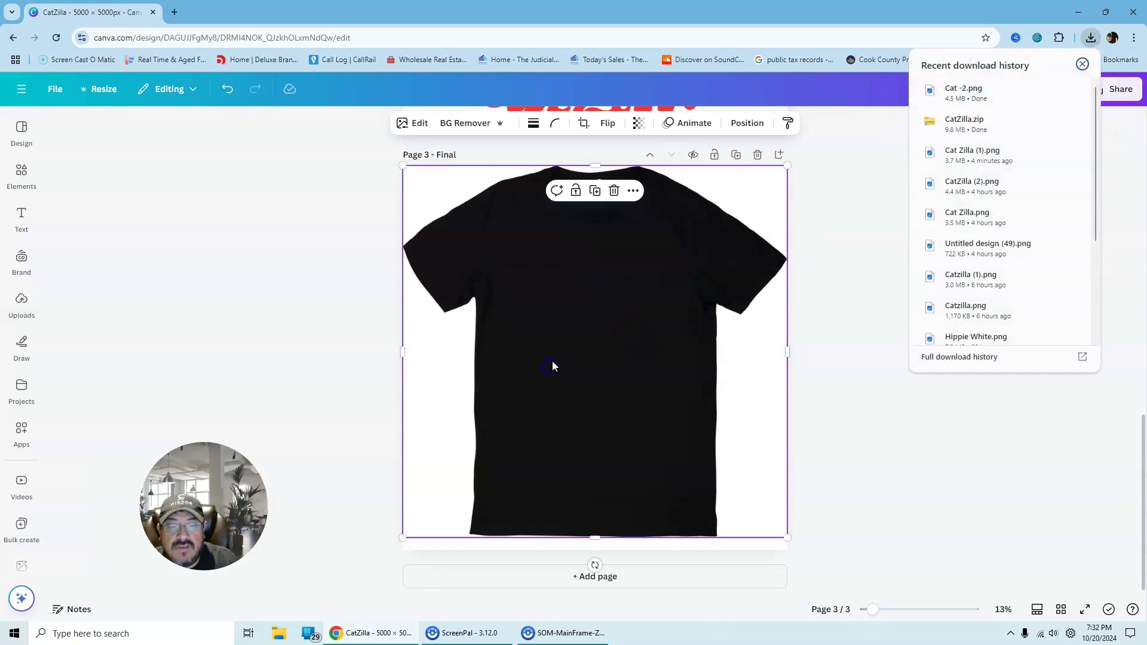
{"action": "left_click_drag", "start_coordinate": [553, 366], "coordinate": [554, 368]}
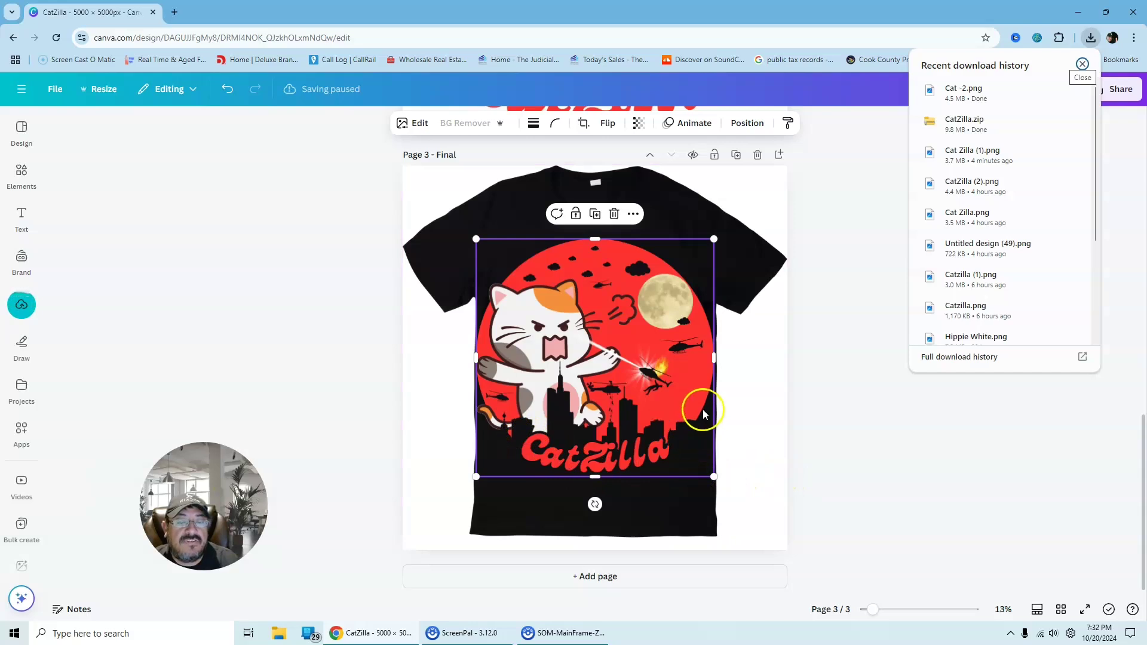
{"action": "left_click_drag", "start_coordinate": [634, 431], "coordinate": [639, 418]}
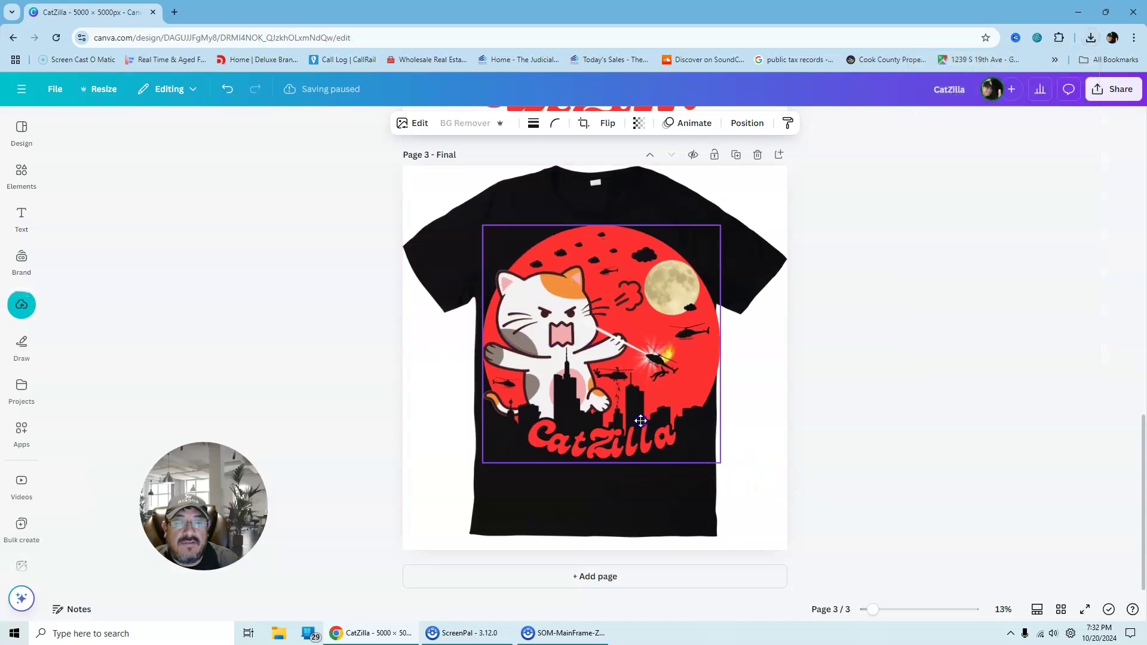
{"action": "left_click_drag", "start_coordinate": [721, 225], "coordinate": [670, 282]}
{"action": "left_click_drag", "start_coordinate": [575, 442], "coordinate": [595, 381]}
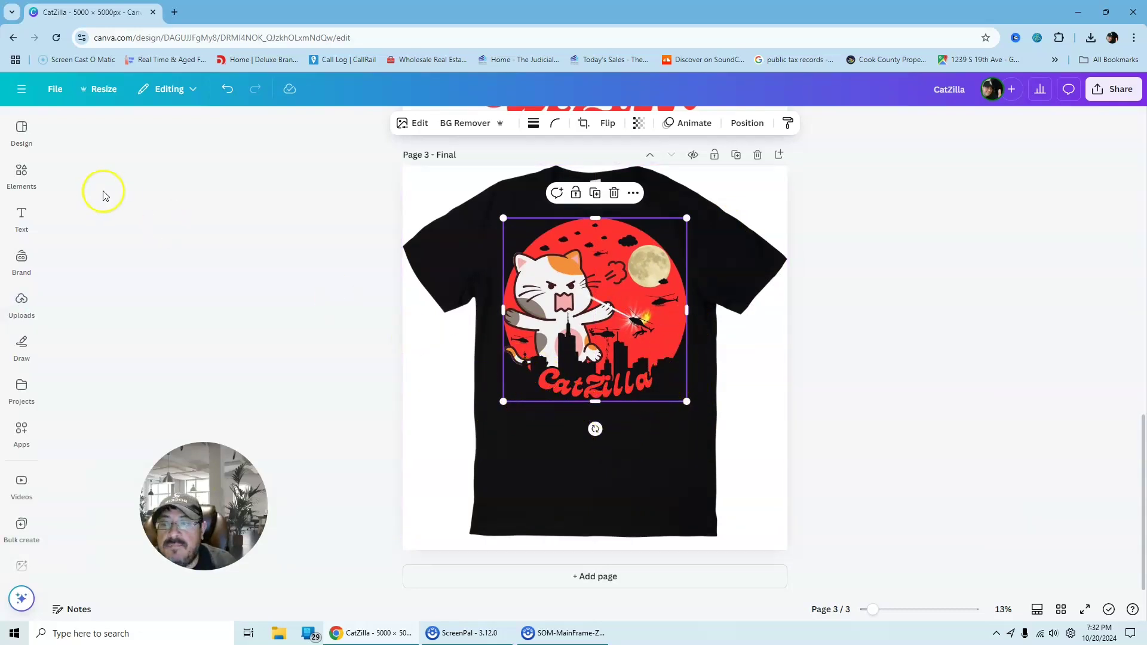
Step: Delete the black T-shirt graphic from page 3, keeping the CatZilla design
{"action": "left_click", "coordinate": [409, 249]}
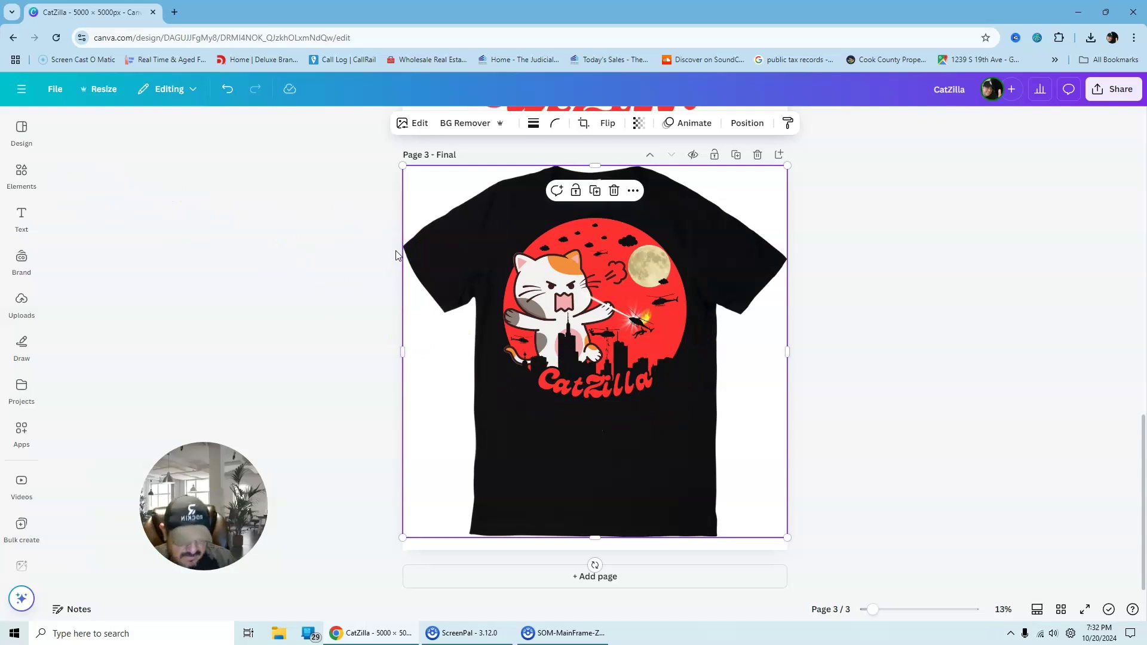
{"action": "key", "text": "Delete"}
{"action": "left_click", "coordinate": [22, 131]}
{"action": "left_click", "coordinate": [126, 132]}
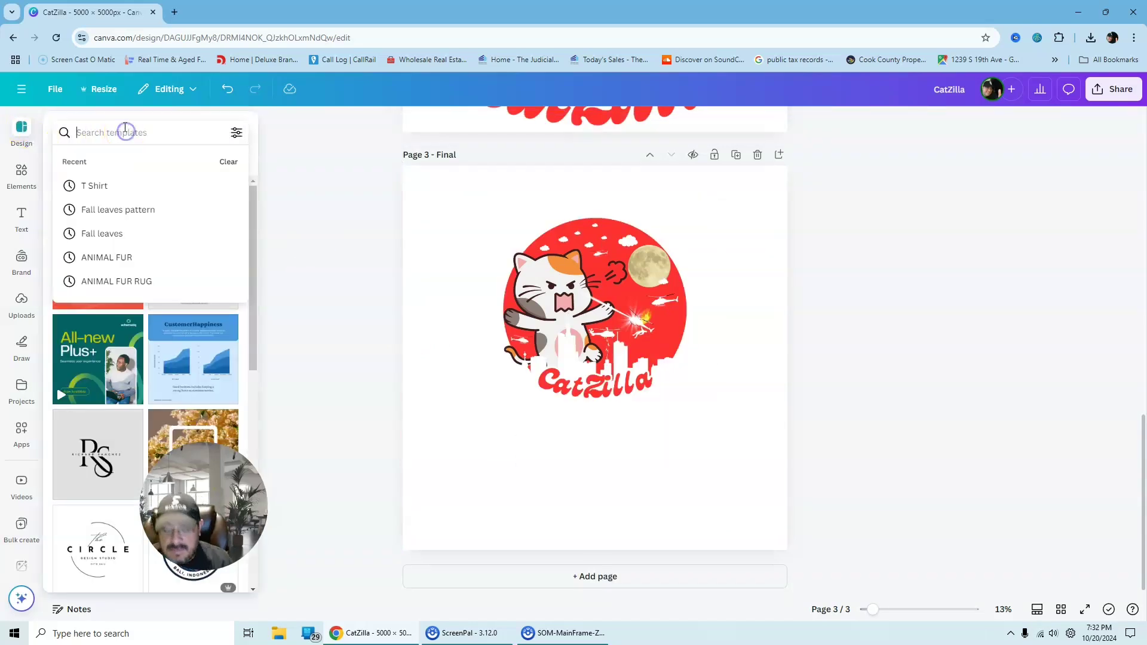
Step: Replace the previous graphics search with a search for "White T Shirt"
{"action": "left_click", "coordinate": [21, 173]}
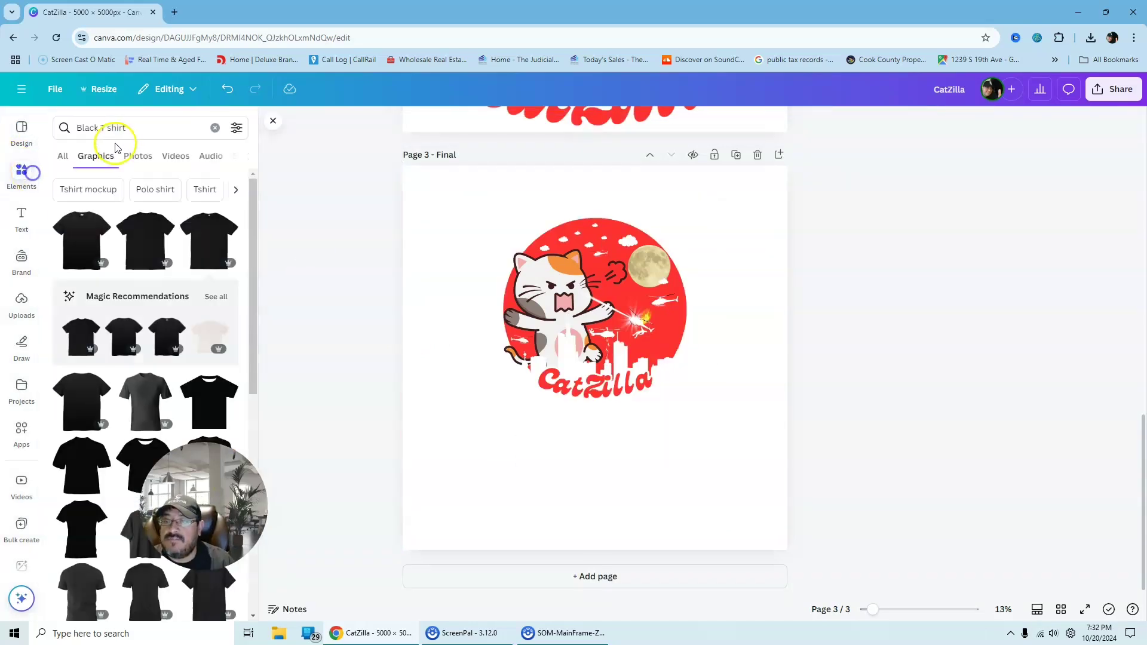
{"action": "left_click", "coordinate": [132, 128]}
{"action": "type", "text": "Whit"}
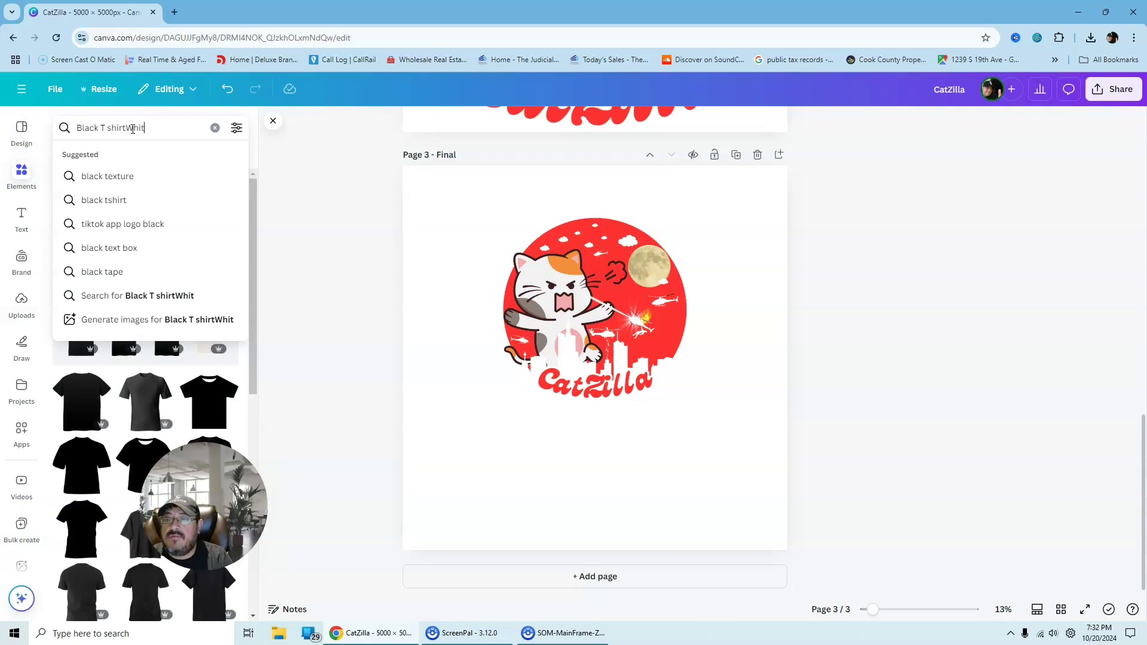
{"action": "key", "text": "BackSpace"}
{"action": "key", "text": "BackSpace"}
{"action": "key", "text": "BackSpace"}
{"action": "key", "text": "BackSpace"}
{"action": "key", "text": "BackSpace"}
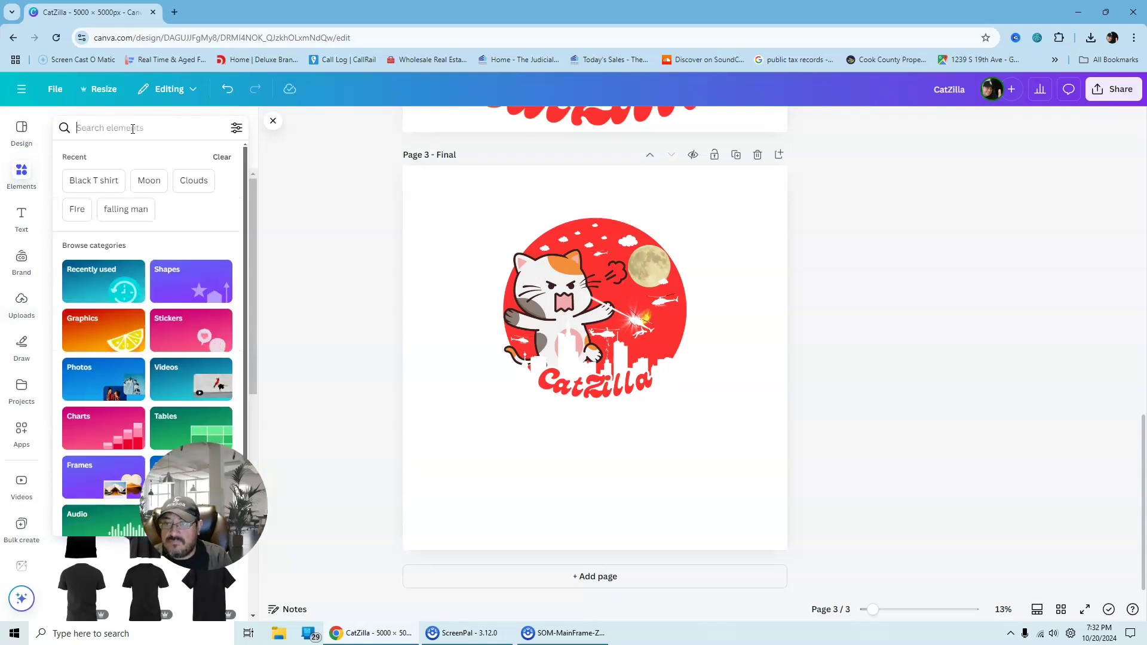
{"action": "type", "text": "White"}
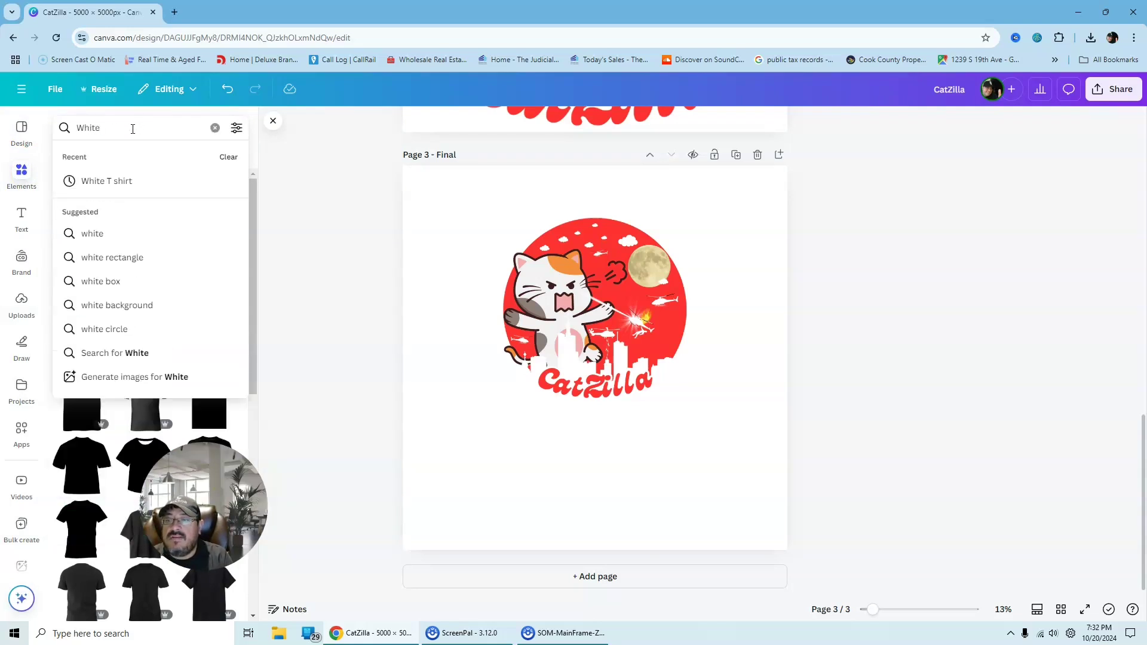
{"action": "type", "text": " T Shirt"}
{"action": "key", "text": "Return"}
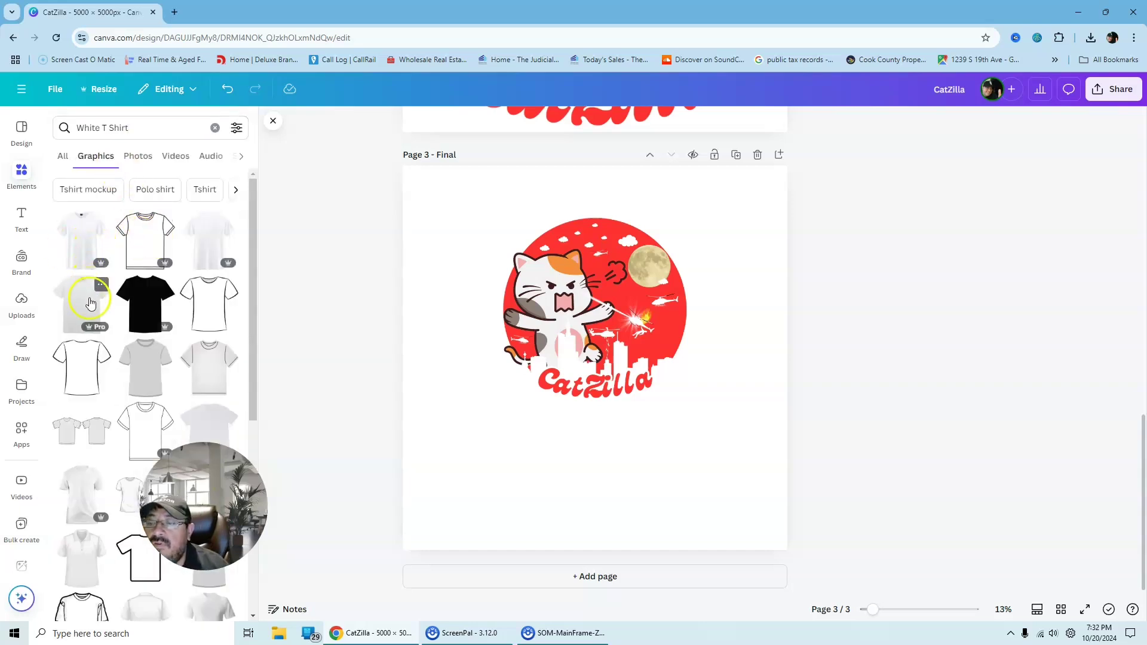
Step: Insert a plain short-sleeved white T-shirt graphic on page 3 and send it to the back, behind the CatZilla design
{"action": "left_click", "coordinate": [72, 312]}
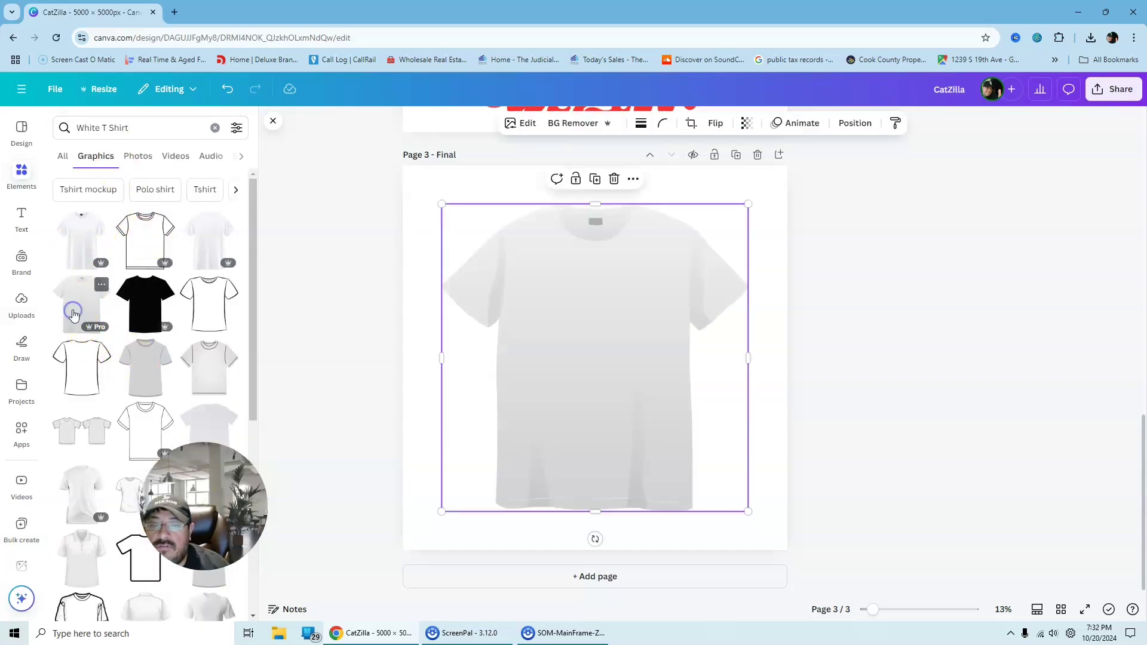
{"action": "right_click", "coordinate": [582, 315]}
{"action": "mouse_move", "coordinate": [636, 366]}
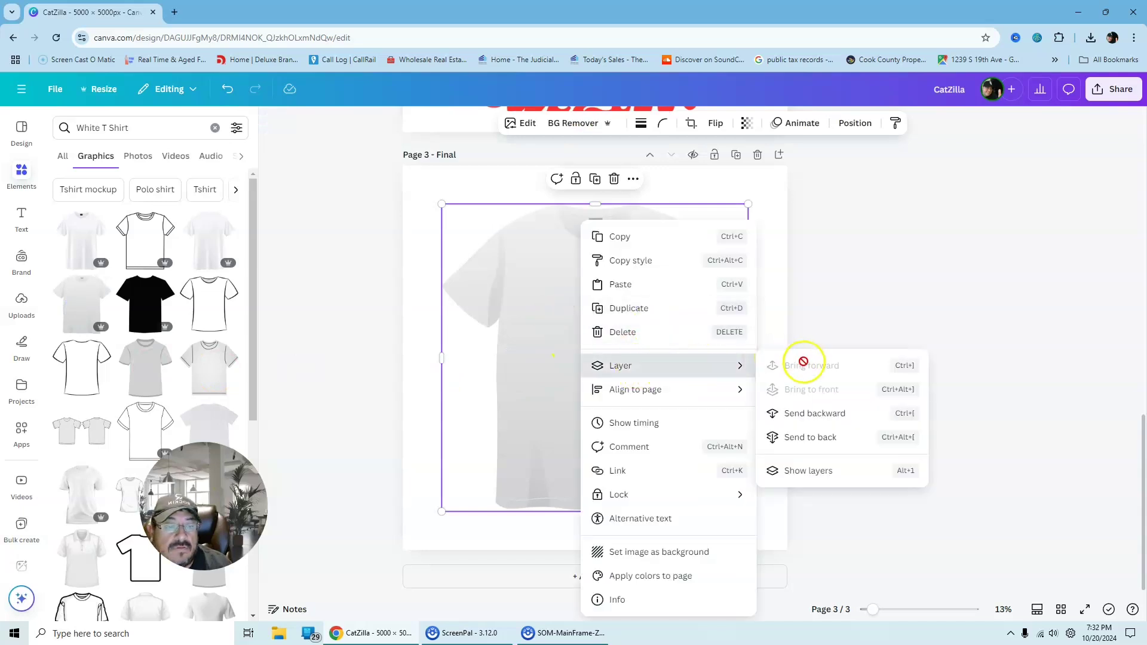
{"action": "left_click", "coordinate": [820, 437]}
Step: Shrink the CatZilla design and centre it on the white T-shirt's chest
{"action": "left_click", "coordinate": [610, 382]}
{"action": "scroll", "coordinate": [620, 392], "scroll_direction": "up", "scroll_amount": 1}
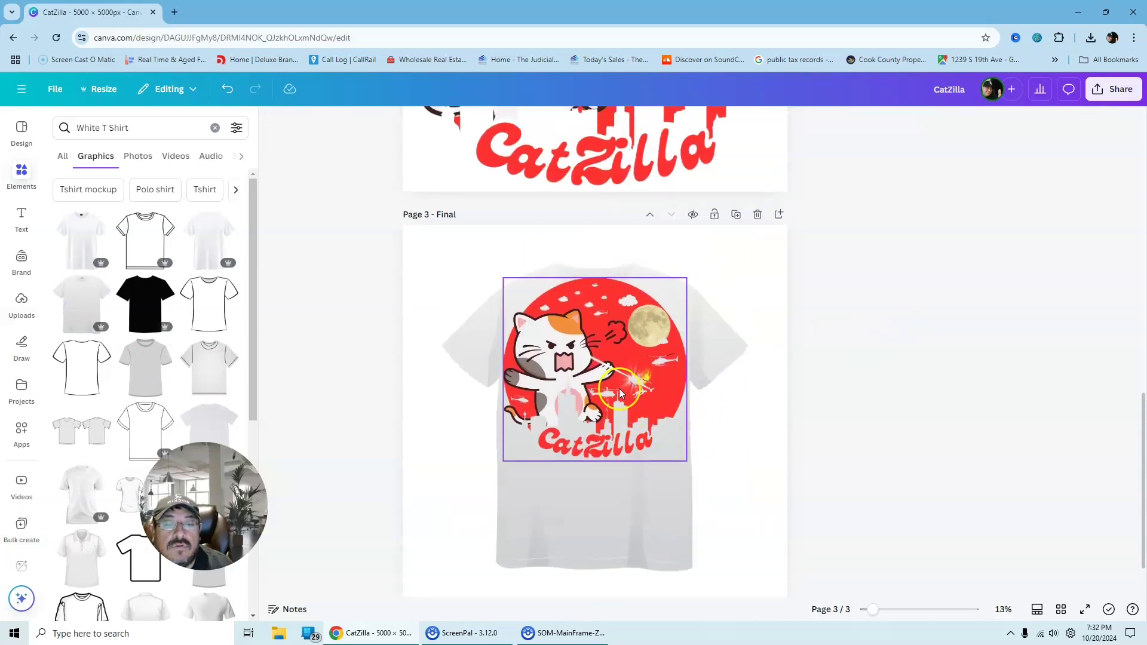
{"action": "scroll", "coordinate": [609, 404], "scroll_direction": "down", "scroll_amount": 1}
{"action": "left_click_drag", "start_coordinate": [610, 403], "coordinate": [610, 435]}
{"action": "left_click_drag", "start_coordinate": [687, 248], "coordinate": [650, 268]}
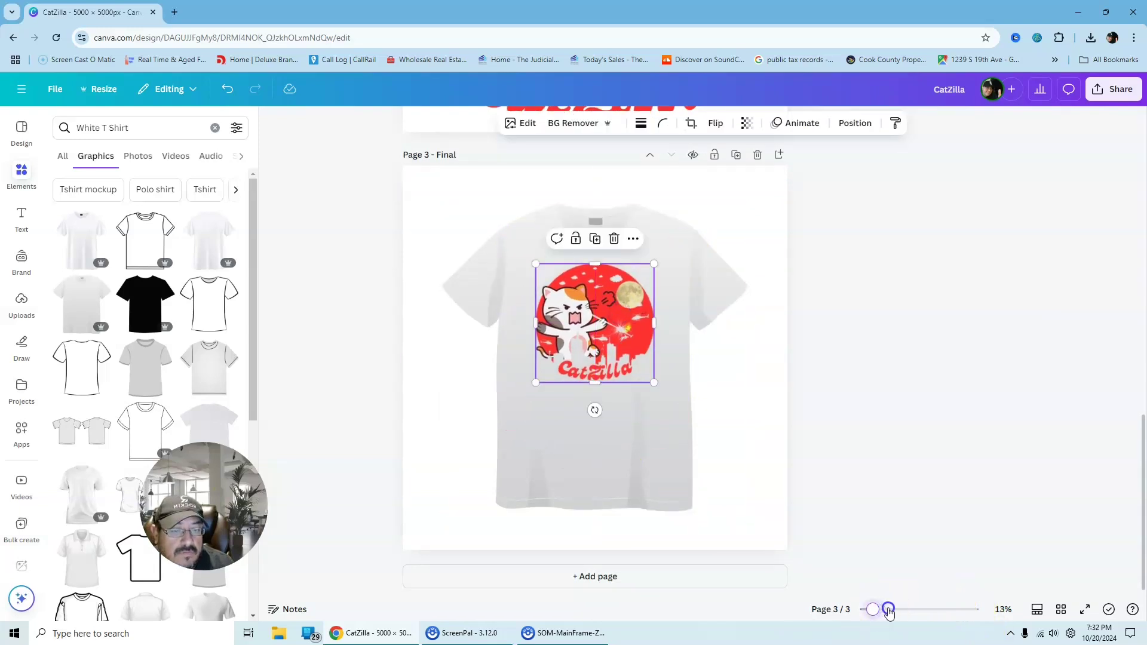
Step: Examine the see-through skyline, helicopters and clouds of the CatZilla design up close on the white T-shirt
{"action": "left_click_drag", "start_coordinate": [889, 611], "coordinate": [921, 616]}
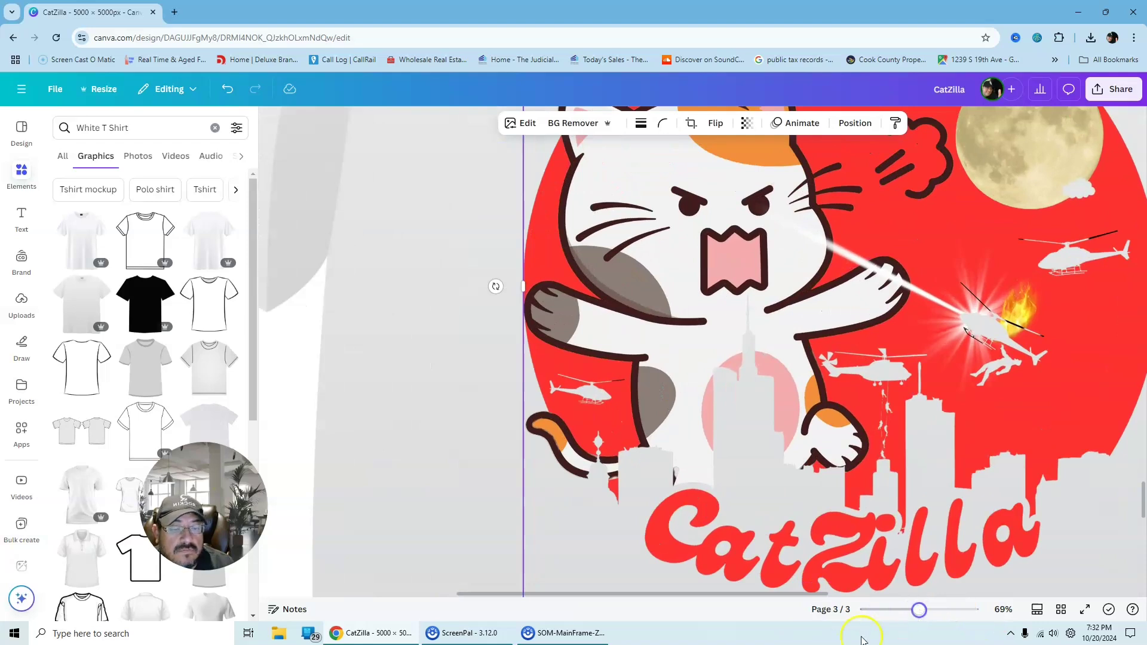
{"action": "left_click_drag", "start_coordinate": [792, 595], "coordinate": [894, 594]}
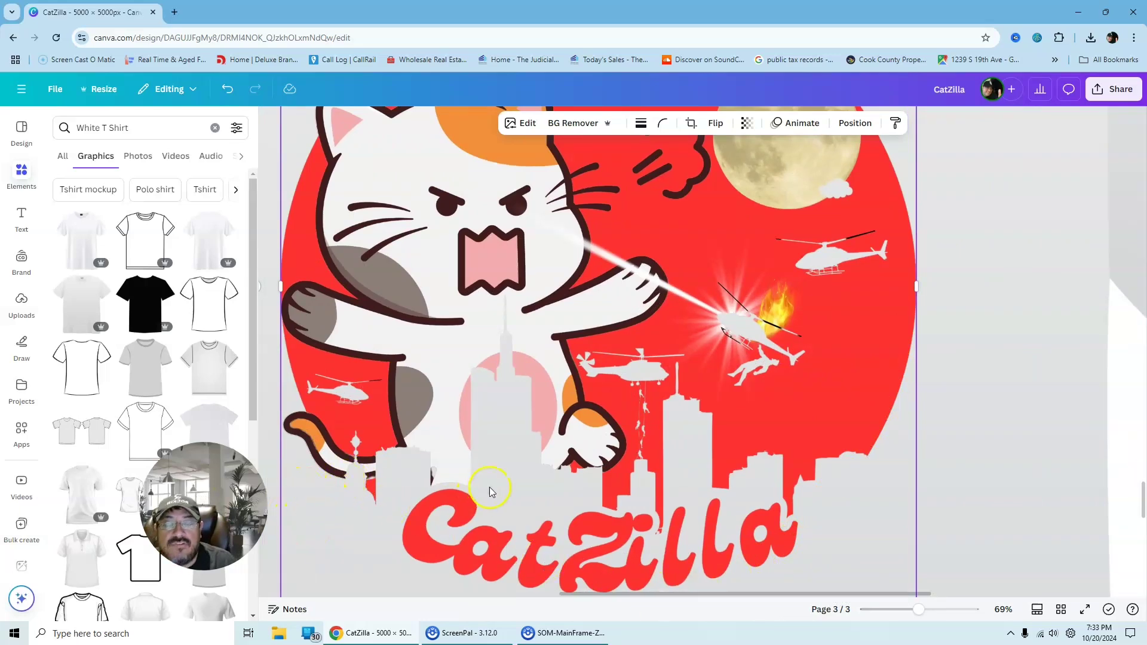
{"action": "scroll", "coordinate": [638, 418], "scroll_direction": "up", "scroll_amount": 3}
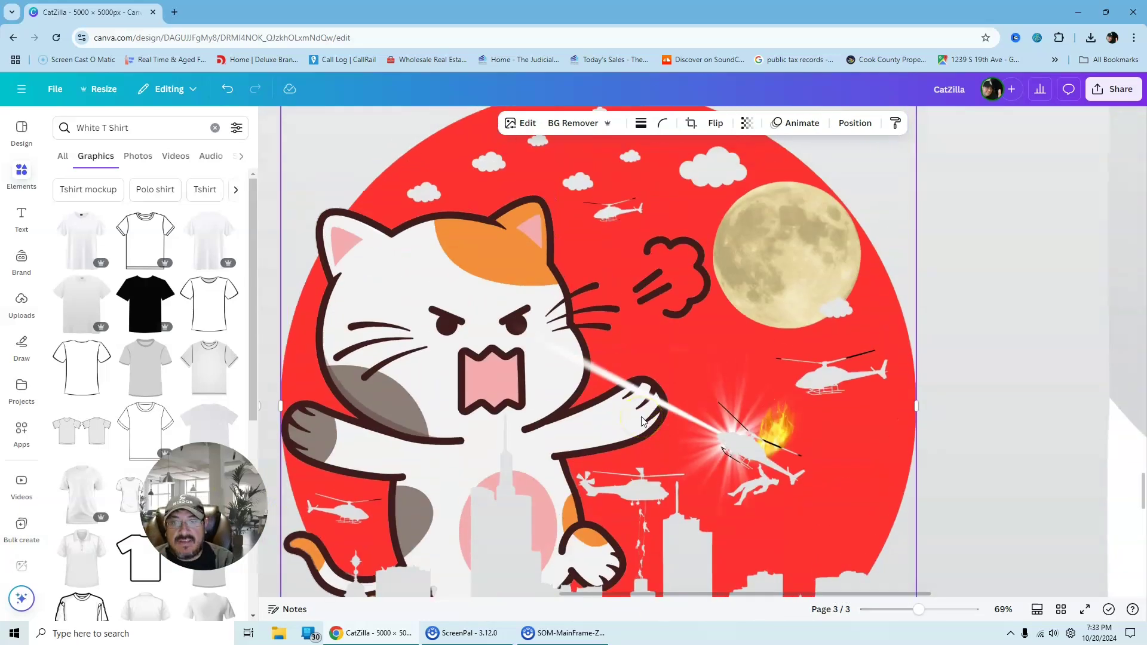
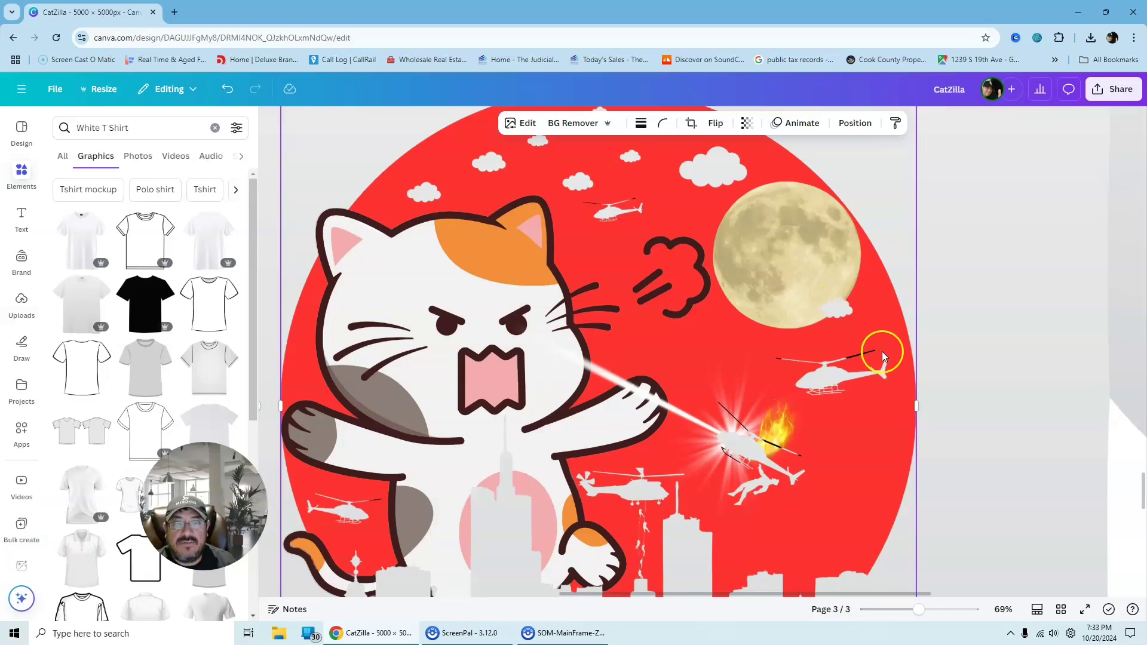
{"action": "scroll", "coordinate": [882, 299], "scroll_direction": "down", "scroll_amount": 2}
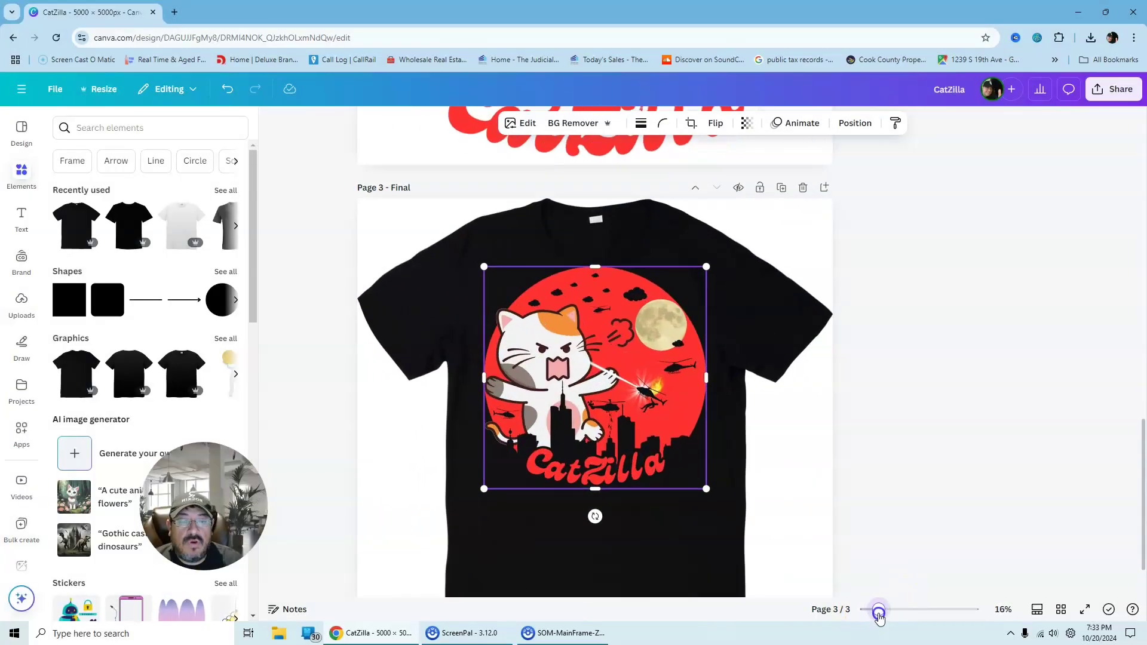
Step: Apply the Outline shadow effect to the CatZilla design on the black T-shirt and set its size to 6
{"action": "left_click_drag", "start_coordinate": [878, 611], "coordinate": [884, 611]}
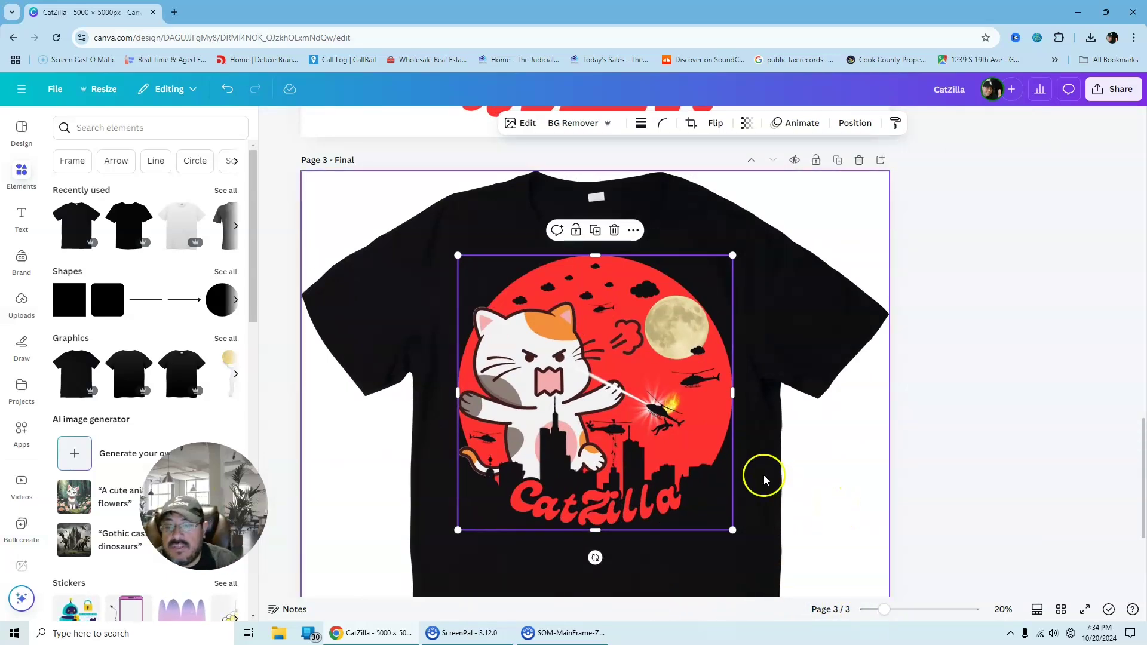
{"action": "left_click", "coordinate": [1021, 469]}
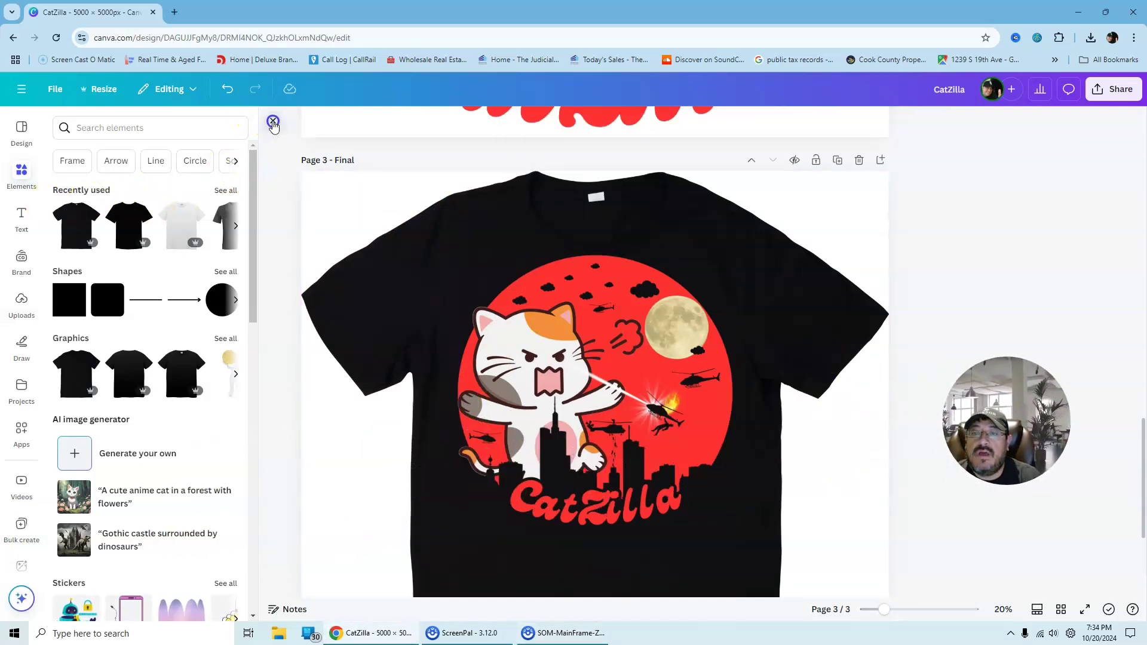
{"action": "left_click", "coordinate": [274, 122]}
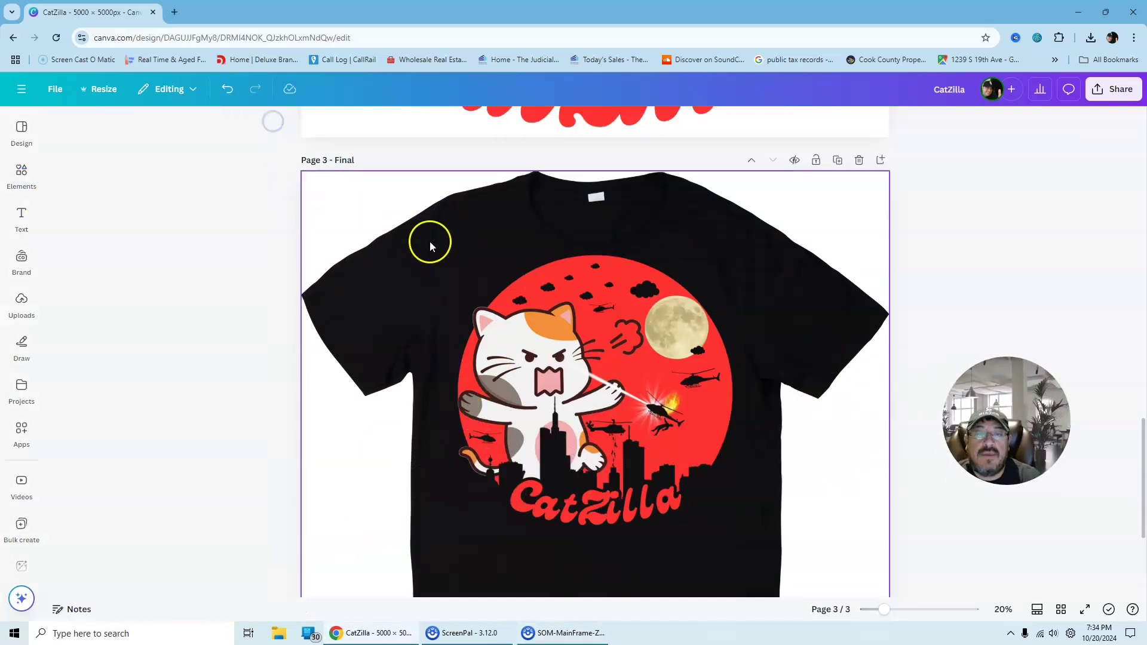
{"action": "left_click", "coordinate": [622, 361]}
{"action": "left_click", "coordinate": [413, 122]}
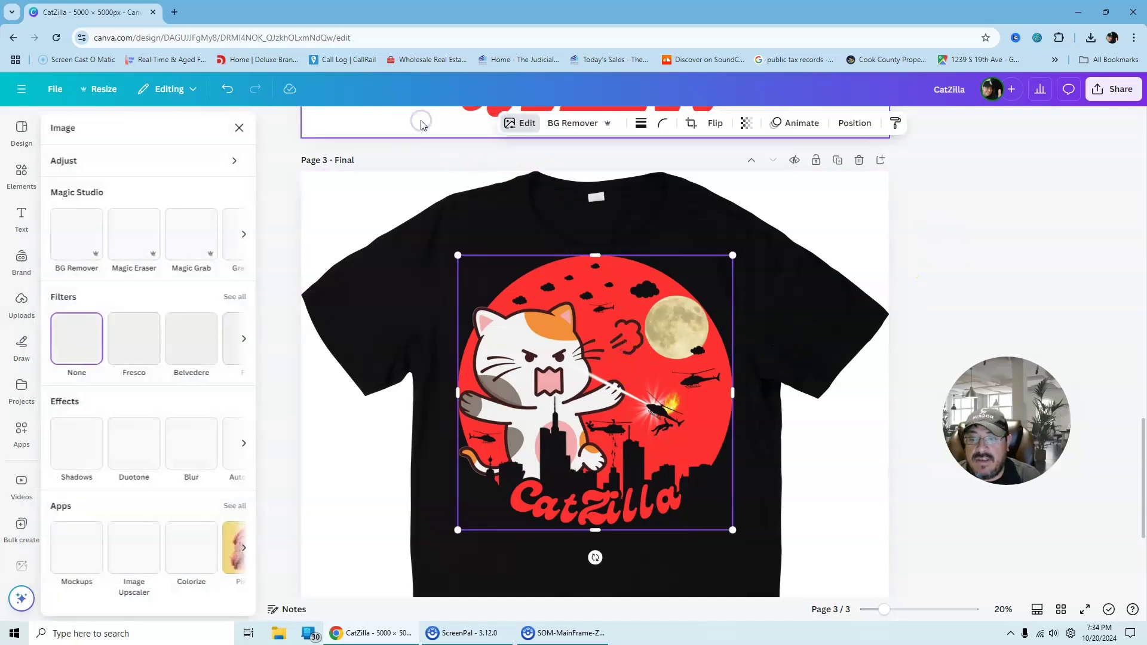
{"action": "left_click", "coordinate": [78, 435]}
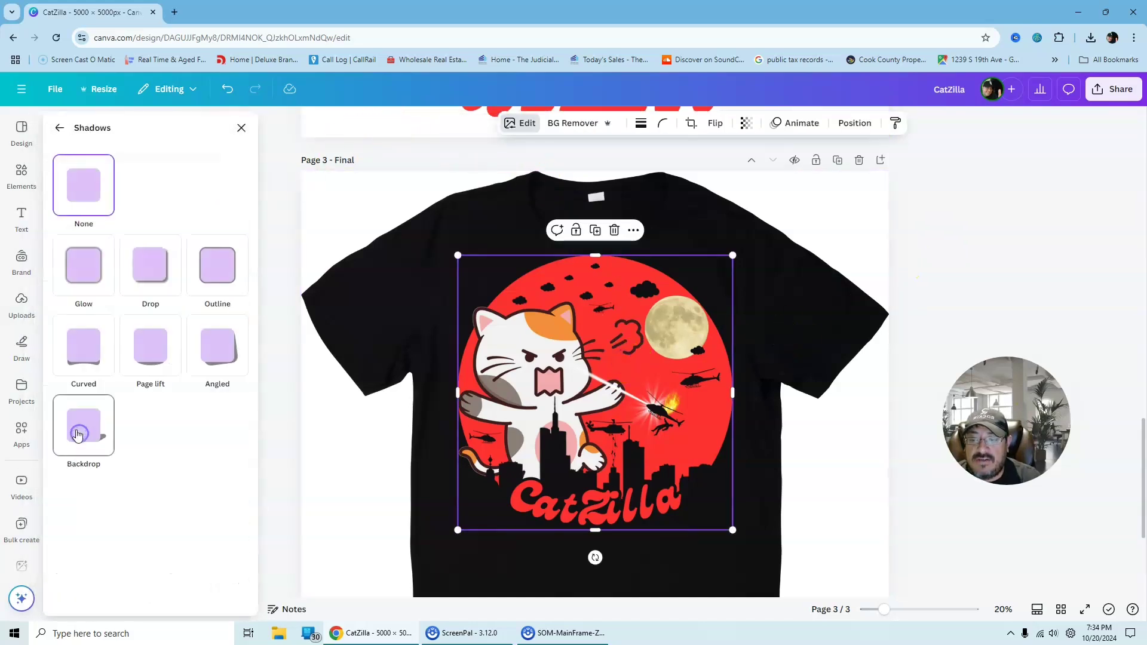
{"action": "left_click", "coordinate": [217, 274]}
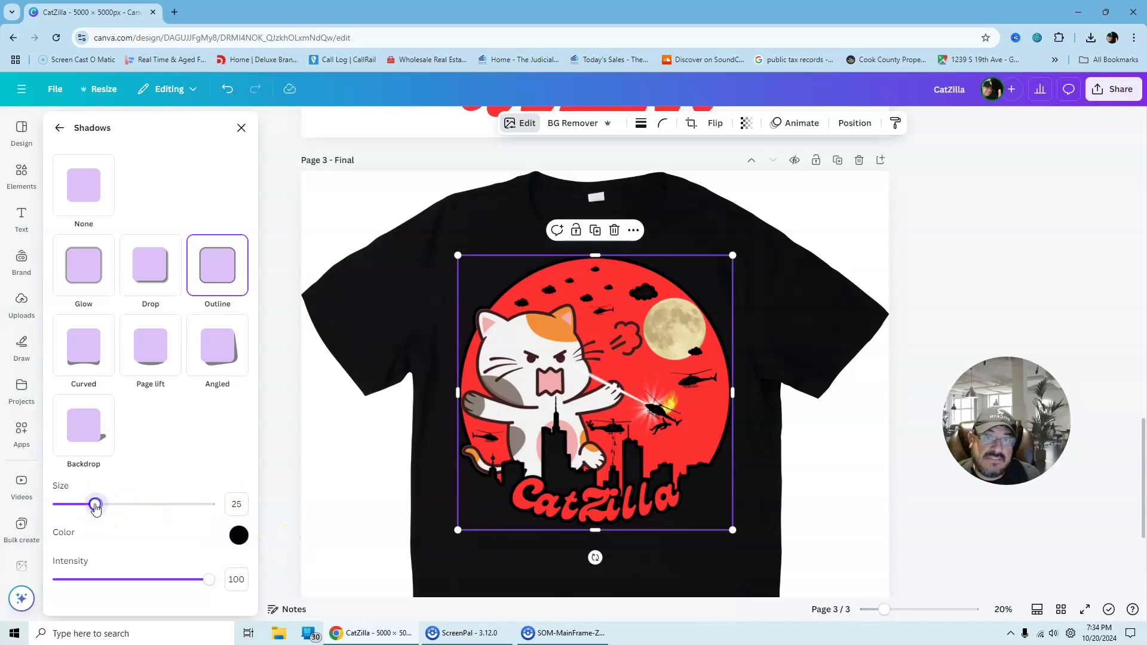
{"action": "left_click_drag", "start_coordinate": [96, 507], "coordinate": [68, 512]}
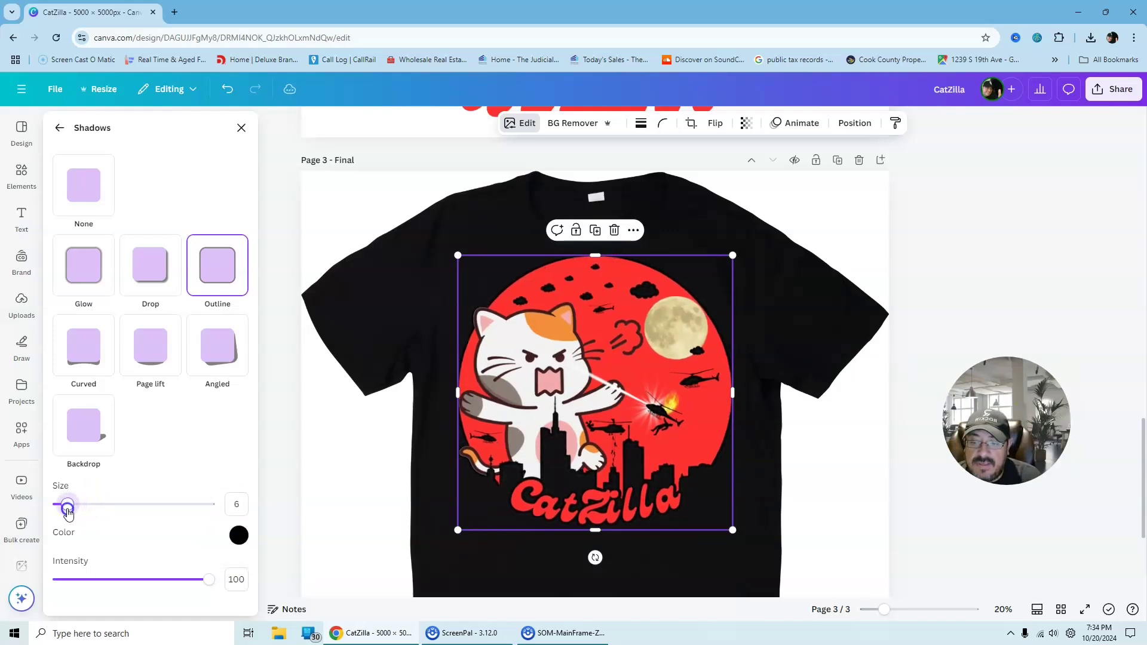
Step: Set the CatZilla design's outline colour to yellow #FAF800 and its size to 8
{"action": "left_click", "coordinate": [238, 535]}
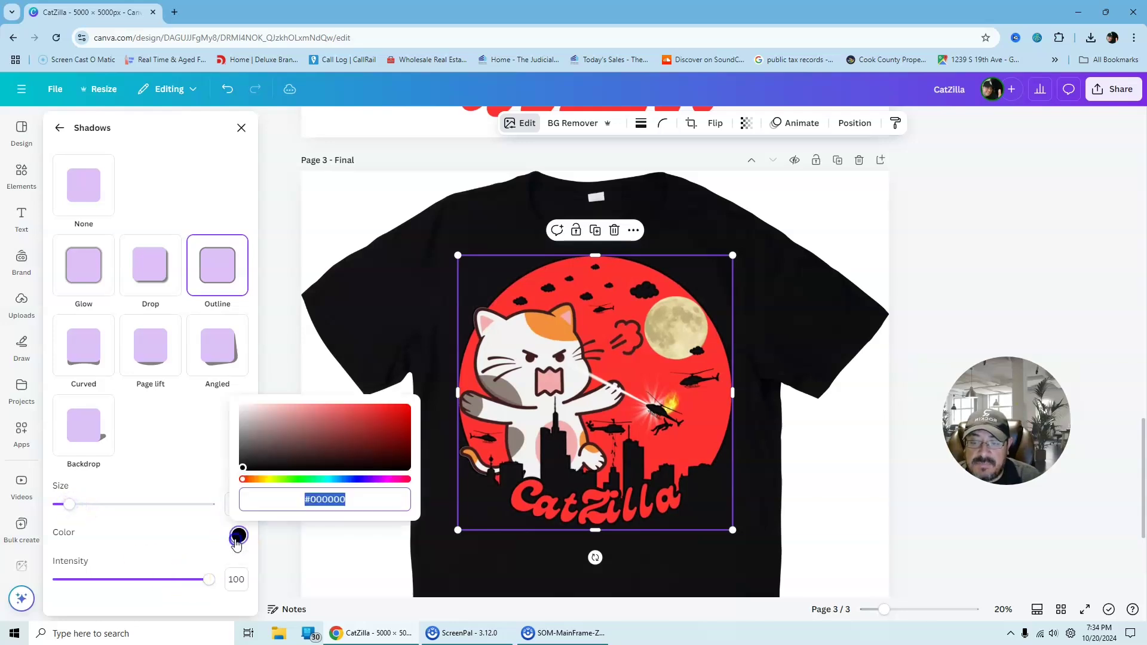
{"action": "left_click", "coordinate": [270, 482]}
{"action": "left_click_drag", "start_coordinate": [244, 471], "coordinate": [411, 406]}
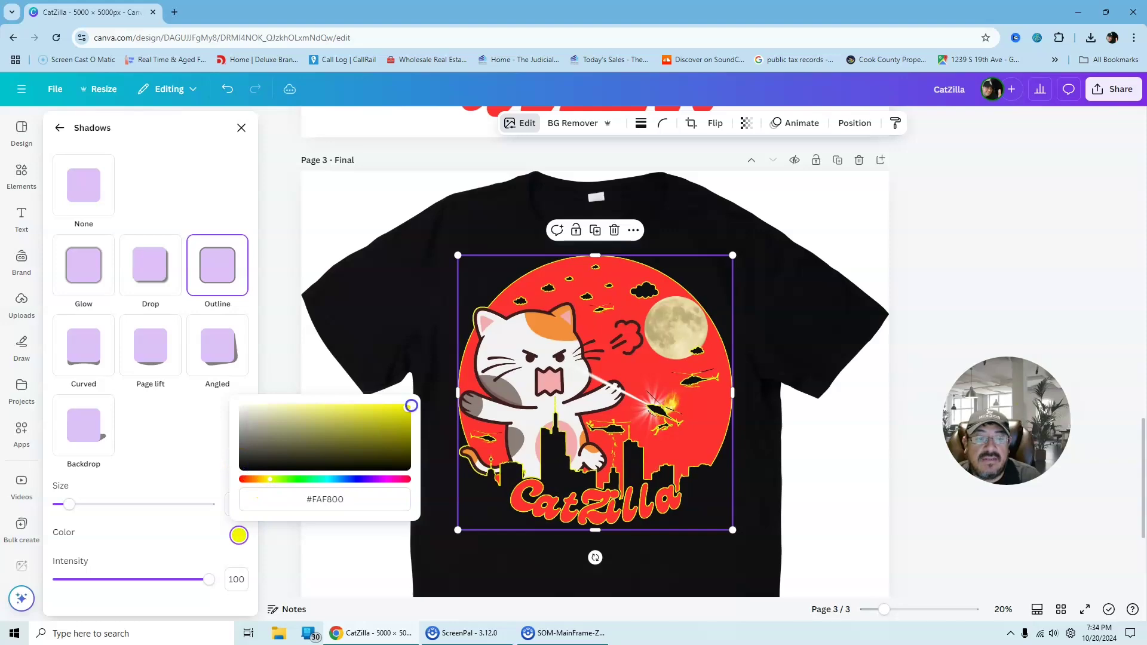
{"action": "left_click", "coordinate": [68, 505]}
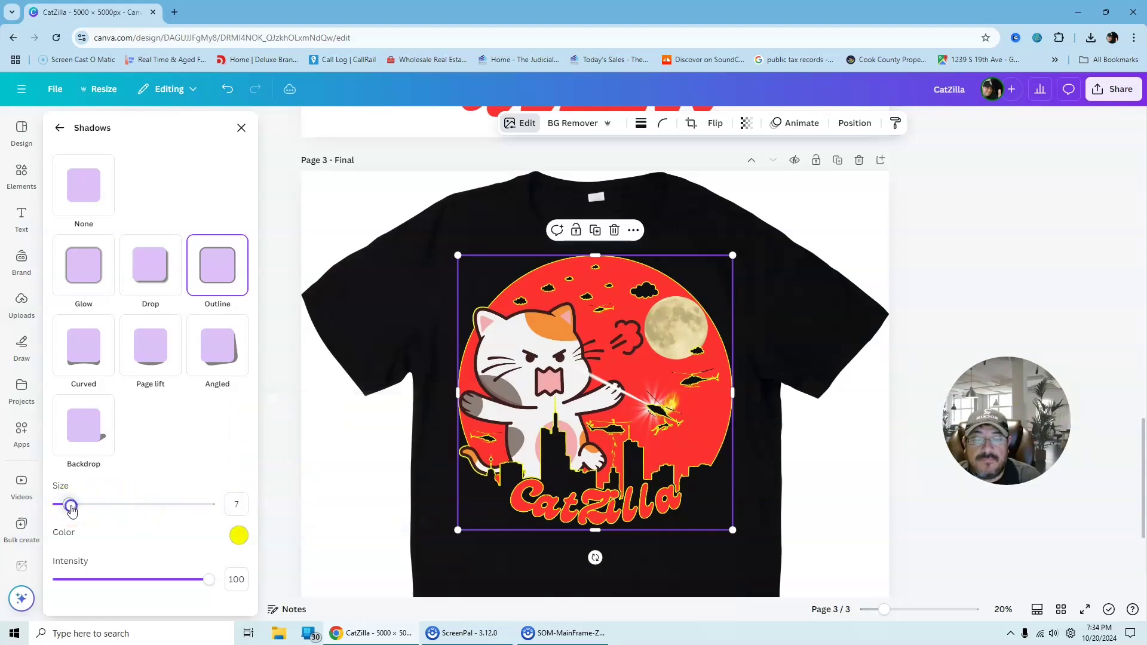
Step: Thin the CatZilla design's outline to size 2
{"action": "mouse_move", "coordinate": [885, 612]}
{"action": "left_mouse_down"}
{"action": "mouse_move", "coordinate": [906, 613]}
{"action": "mouse_move", "coordinate": [896, 610]}
{"action": "left_mouse_up"}
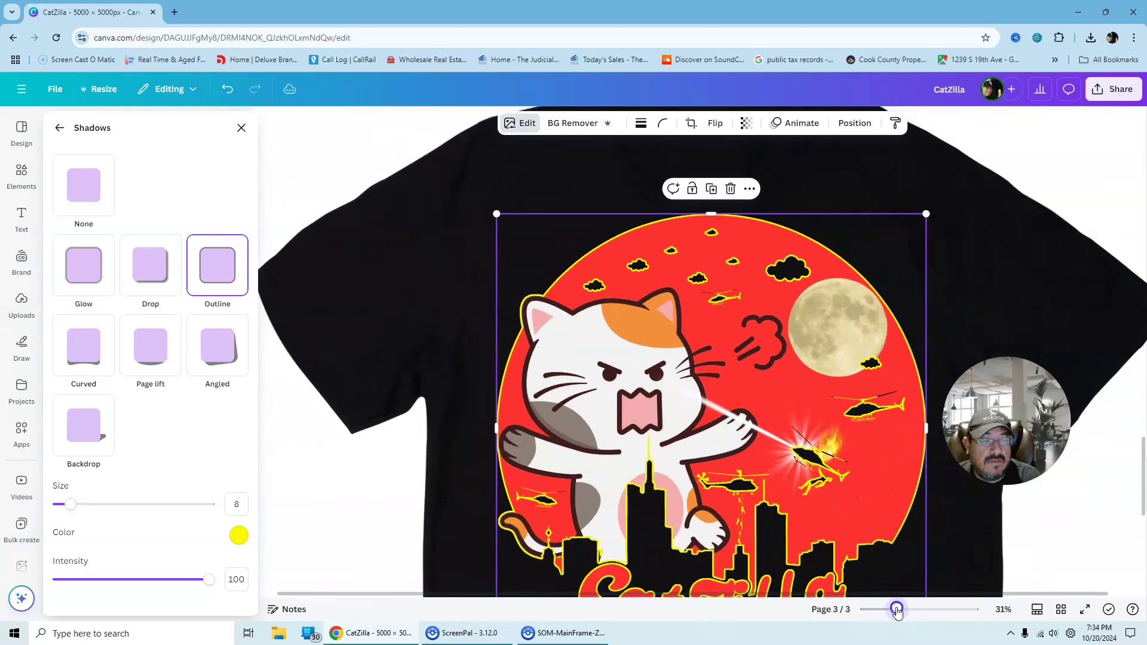
{"action": "left_click_drag", "start_coordinate": [1051, 593], "coordinate": [1085, 587]}
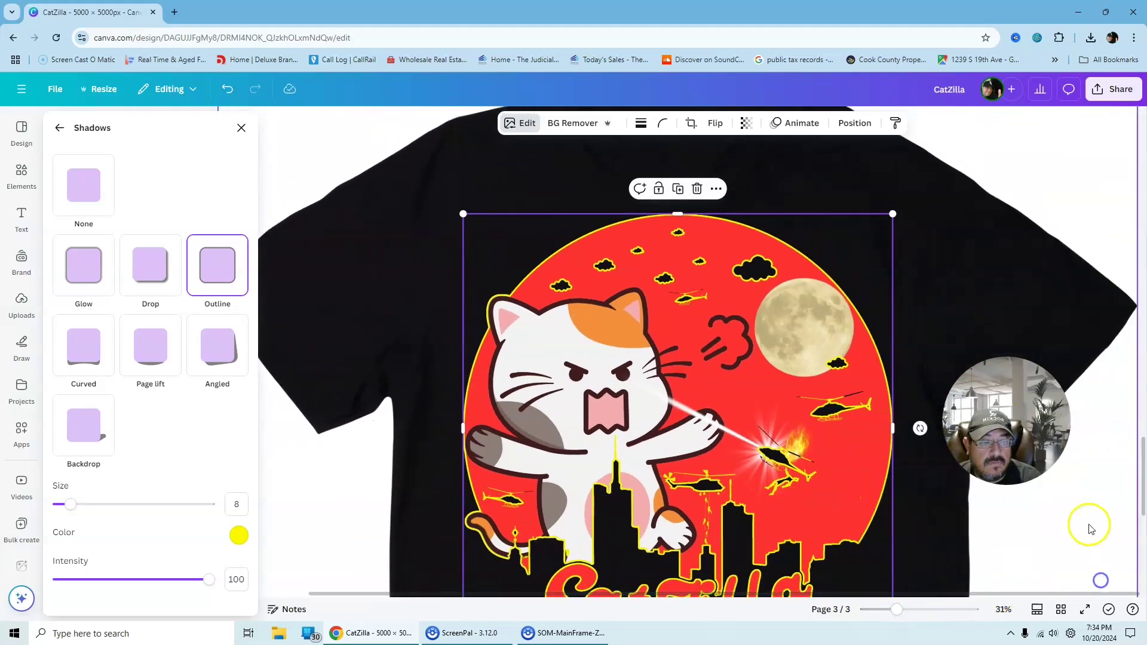
{"action": "scroll", "coordinate": [1085, 528], "scroll_direction": "down", "scroll_amount": 3}
{"action": "left_click_drag", "start_coordinate": [70, 505], "coordinate": [62, 506]}
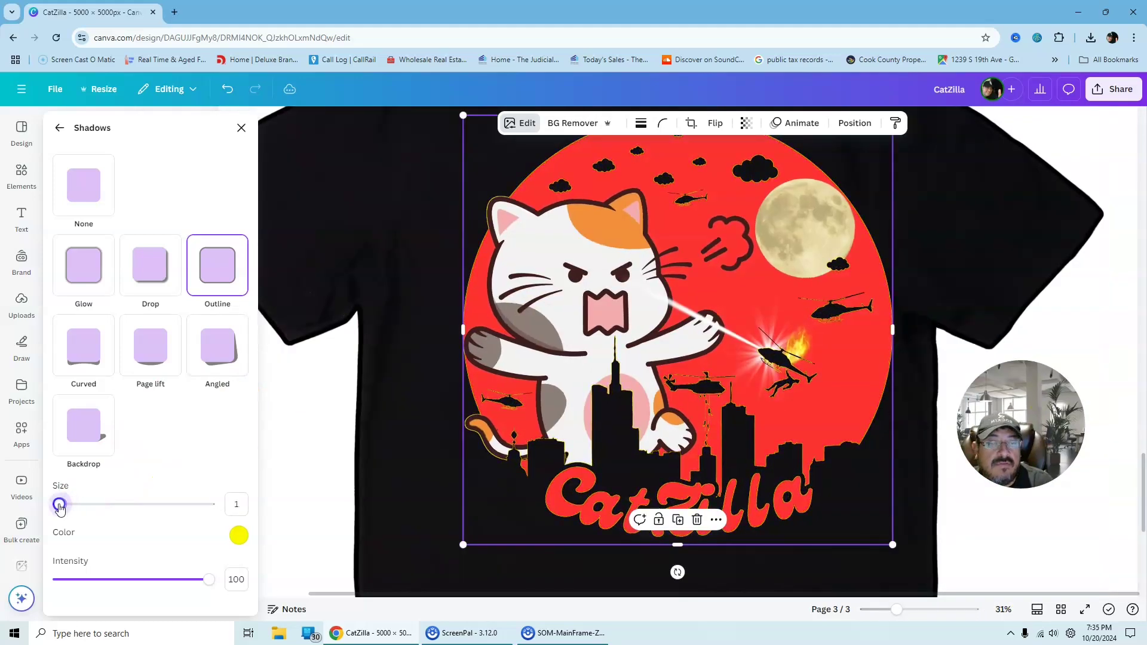
{"action": "left_click_drag", "start_coordinate": [61, 508], "coordinate": [61, 509]}
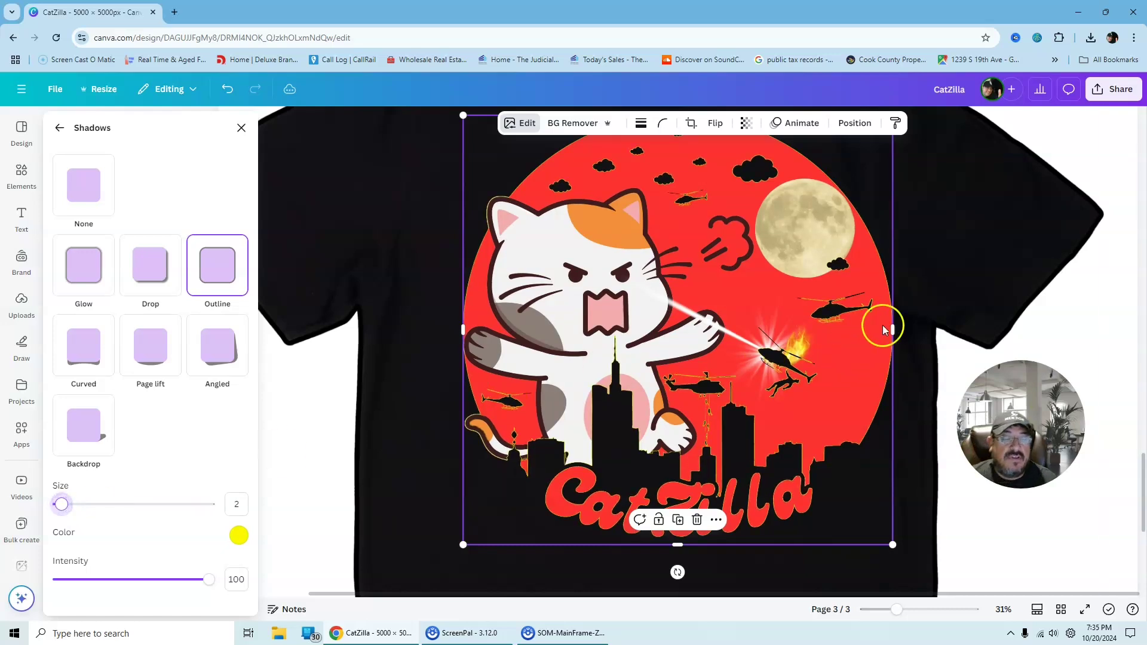
{"action": "left_click", "coordinate": [1087, 312]}
{"action": "left_click", "coordinate": [784, 425]}
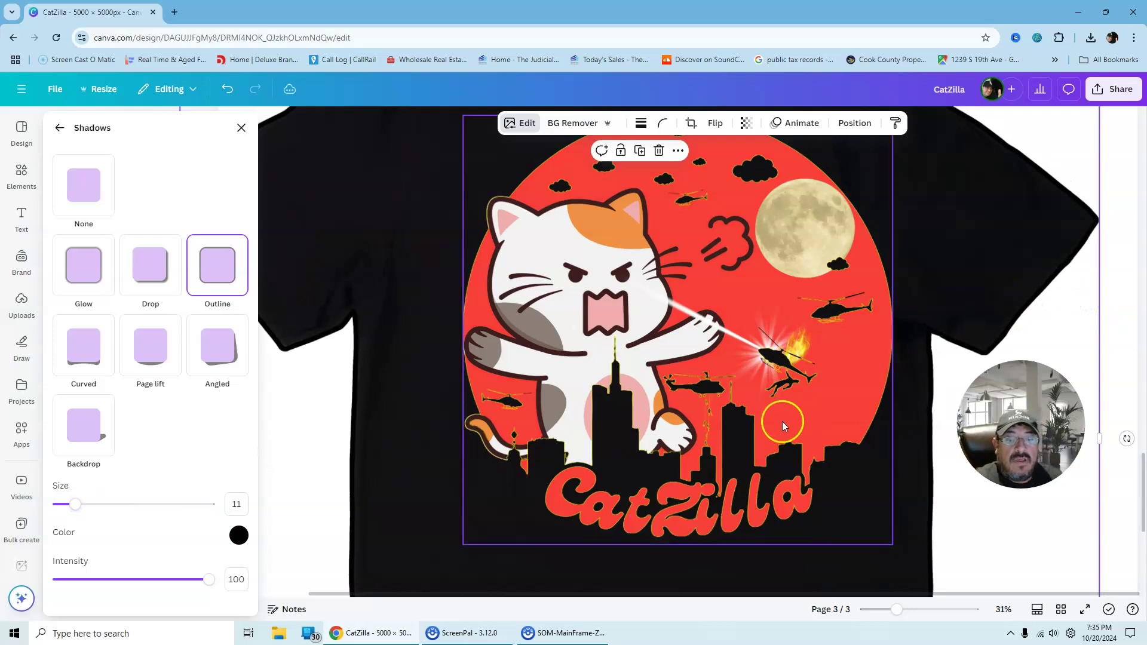
{"action": "mouse_move", "coordinate": [72, 506]}
{"action": "left_mouse_down"}
{"action": "mouse_move", "coordinate": [84, 508]}
{"action": "mouse_move", "coordinate": [63, 508]}
{"action": "left_mouse_up"}
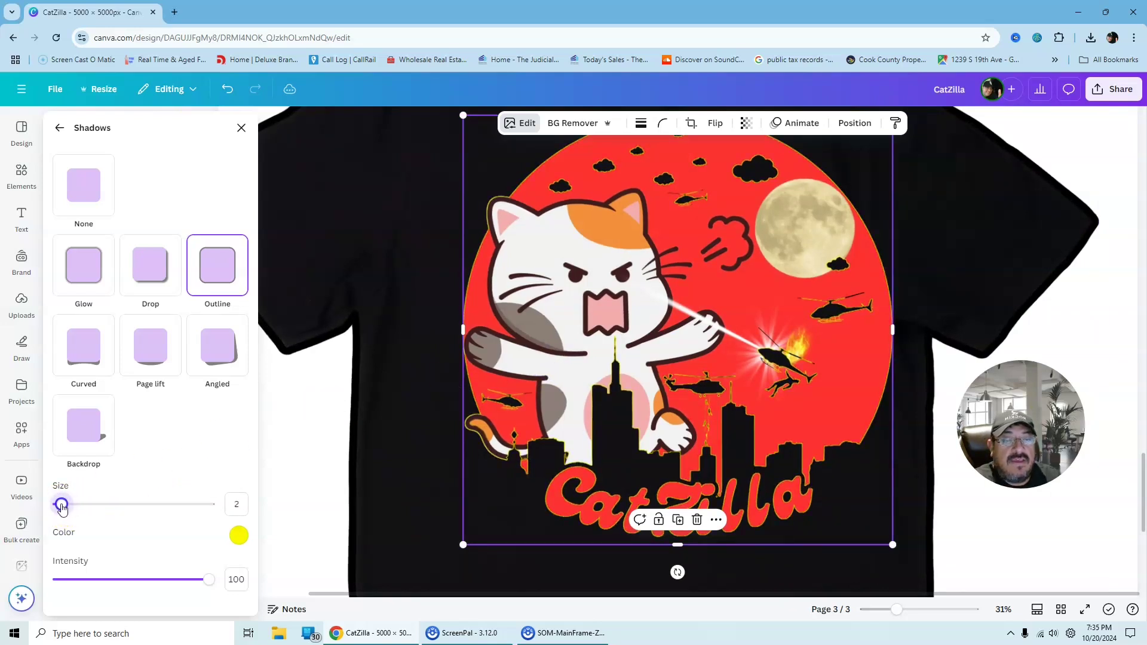
Step: Change the CatZilla design's outline colour to white and increase the outline size
{"action": "left_click", "coordinate": [238, 535]}
{"action": "left_click_drag", "start_coordinate": [270, 480], "coordinate": [241, 418]}
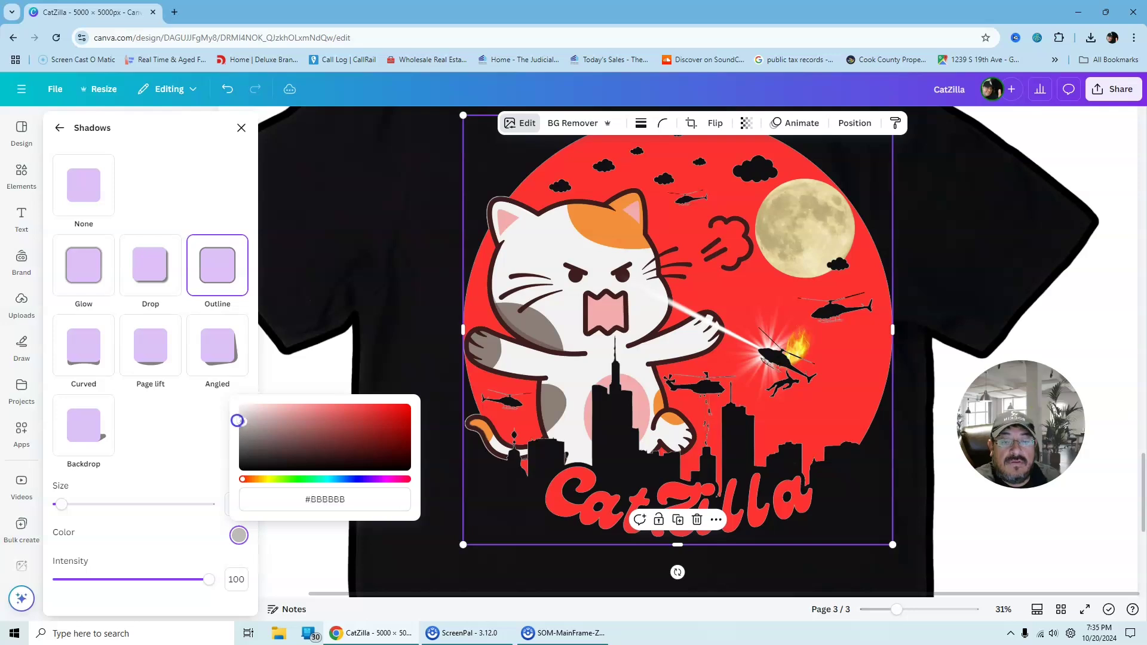
{"action": "left_click_drag", "start_coordinate": [238, 421], "coordinate": [238, 395]}
{"action": "left_click_drag", "start_coordinate": [62, 505], "coordinate": [84, 505]}
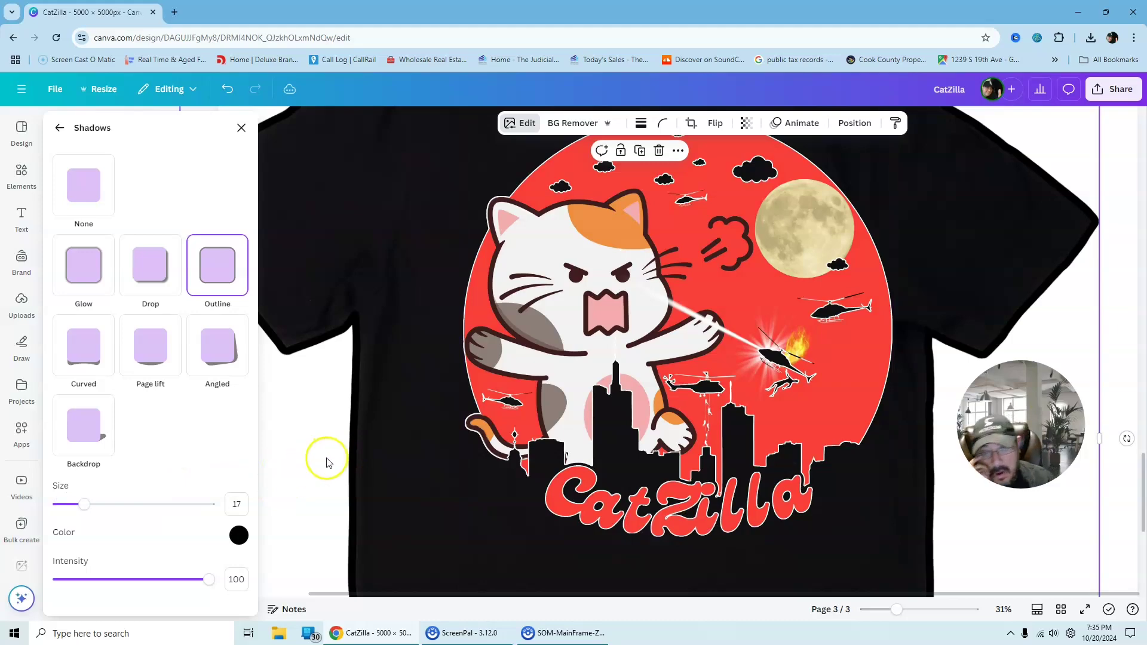
{"action": "scroll", "coordinate": [777, 553], "scroll_direction": "down", "scroll_amount": 1}
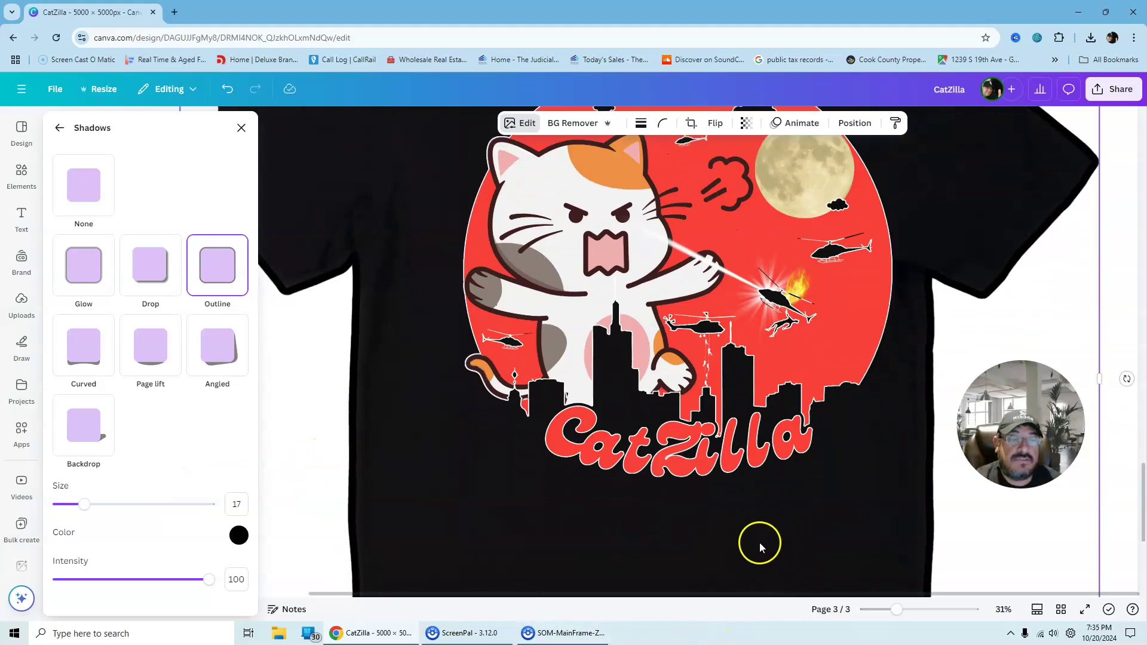
Step: Reposition the CatZilla design so it sits centred across the chest of the black T-shirt on page 3
{"action": "left_click_drag", "start_coordinate": [900, 611], "coordinate": [872, 610]}
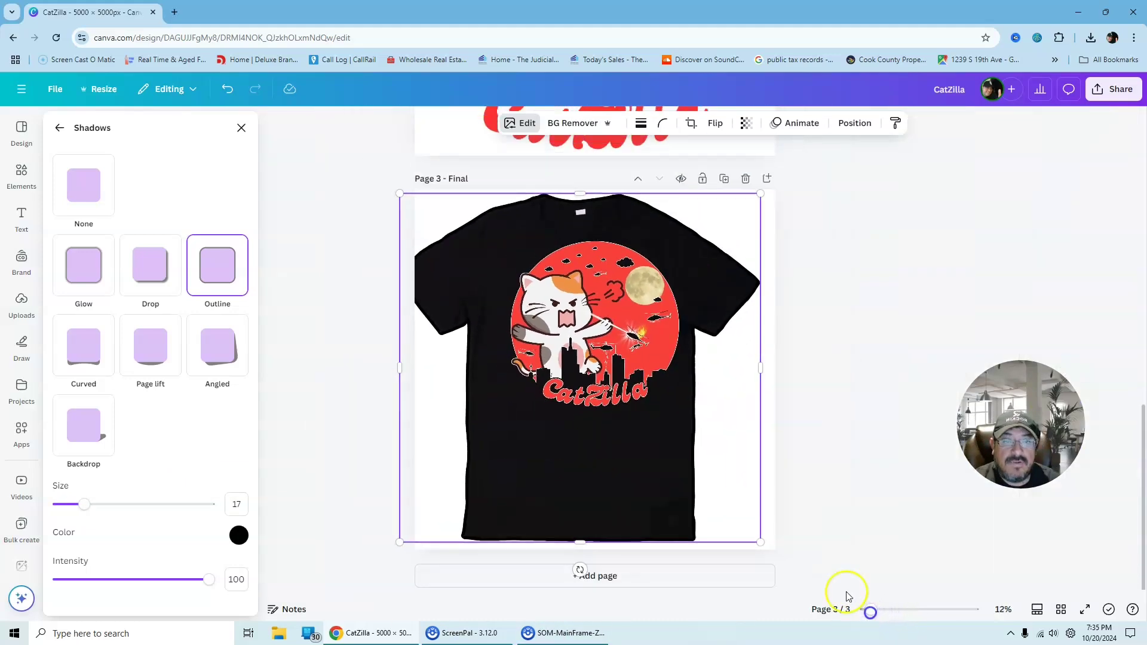
{"action": "left_click", "coordinate": [575, 310]}
{"action": "left_click_drag", "start_coordinate": [575, 310], "coordinate": [575, 317]}
{"action": "left_click", "coordinate": [866, 287]}
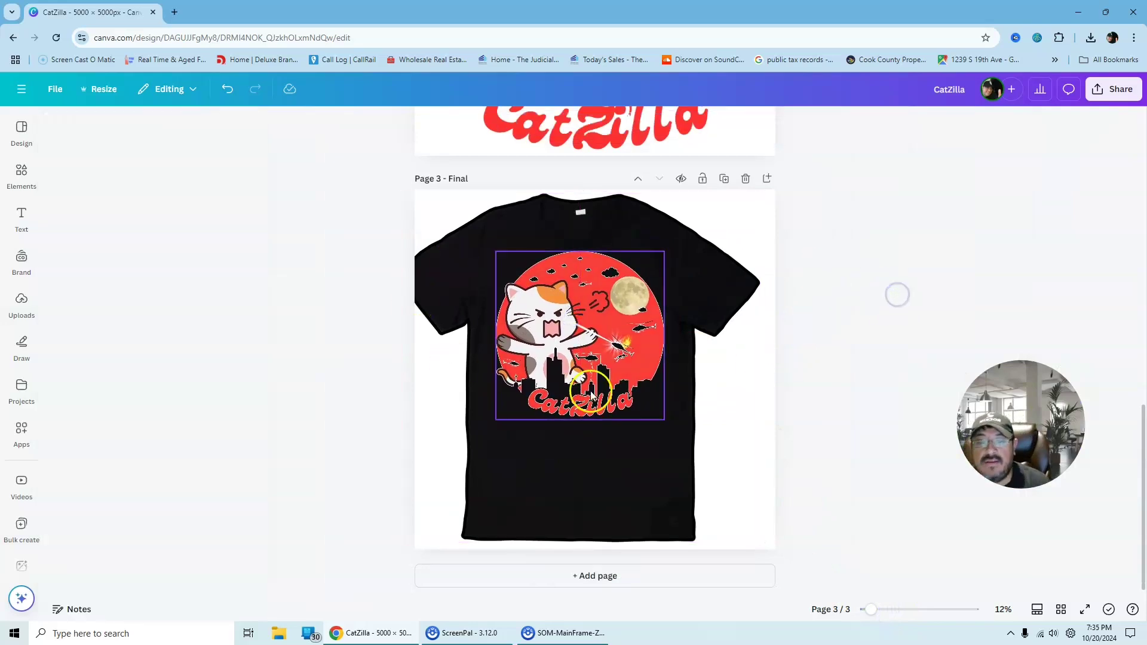
{"action": "left_click", "coordinate": [549, 352]}
{"action": "mouse_move", "coordinate": [557, 310]}
{"action": "left_mouse_down"}
{"action": "mouse_move", "coordinate": [553, 297]}
{"action": "mouse_move", "coordinate": [566, 330]}
{"action": "left_mouse_up"}
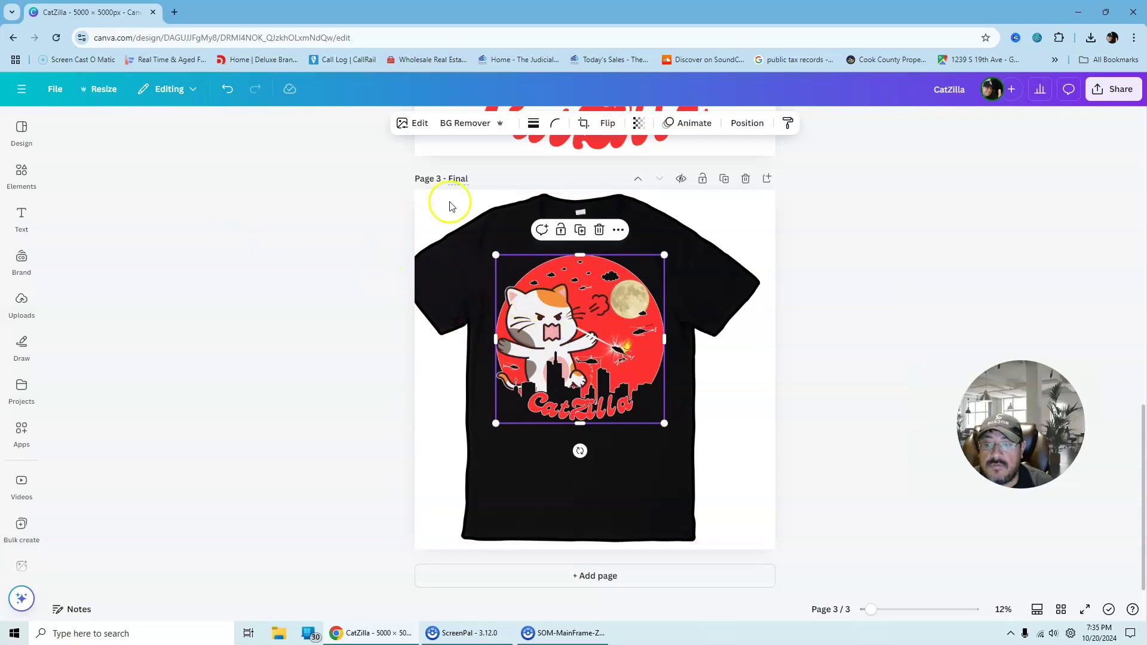
Step: Remove the Outline shadow effect from the CatZilla design on the black T-shirt
{"action": "left_click", "coordinate": [417, 123]}
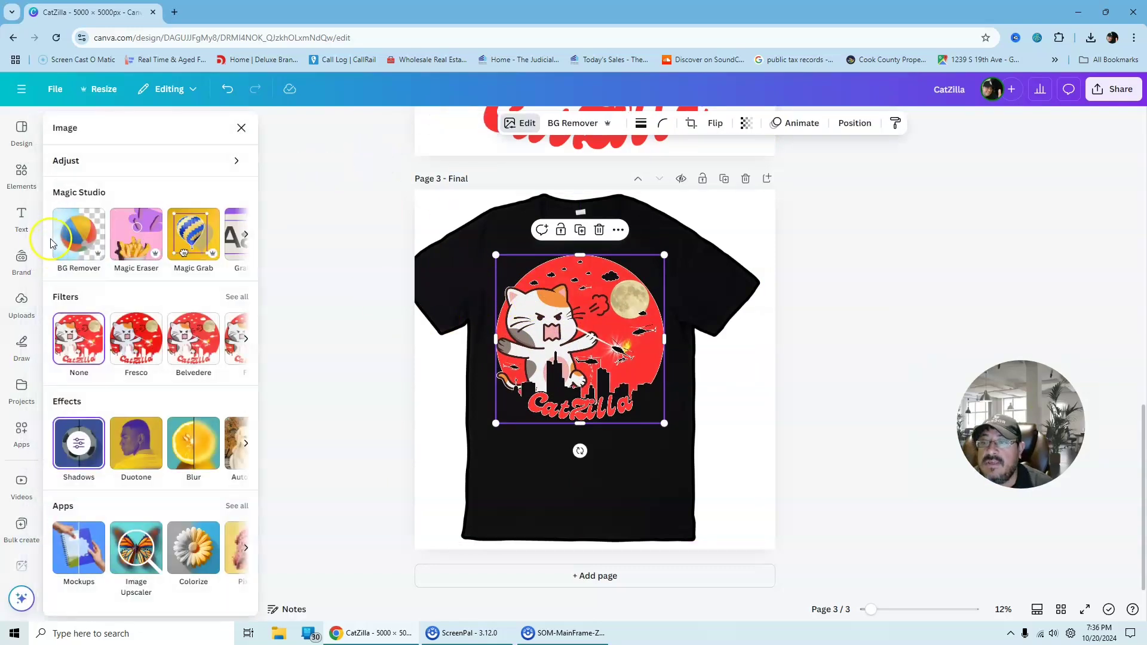
{"action": "left_click", "coordinate": [78, 441]}
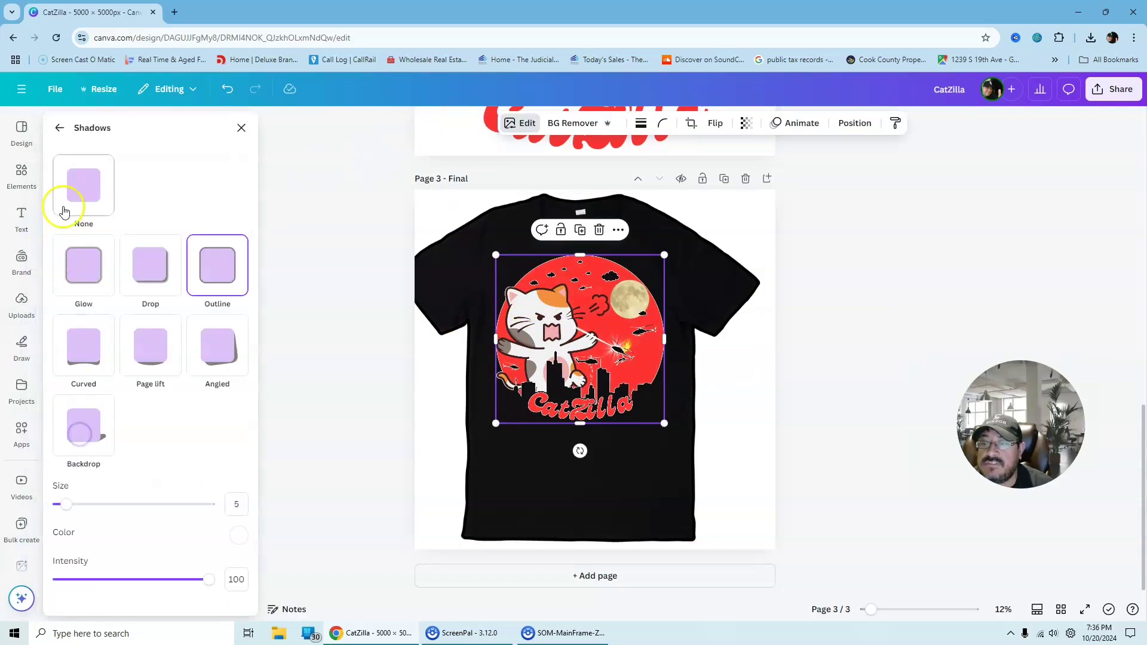
{"action": "left_click", "coordinate": [84, 189]}
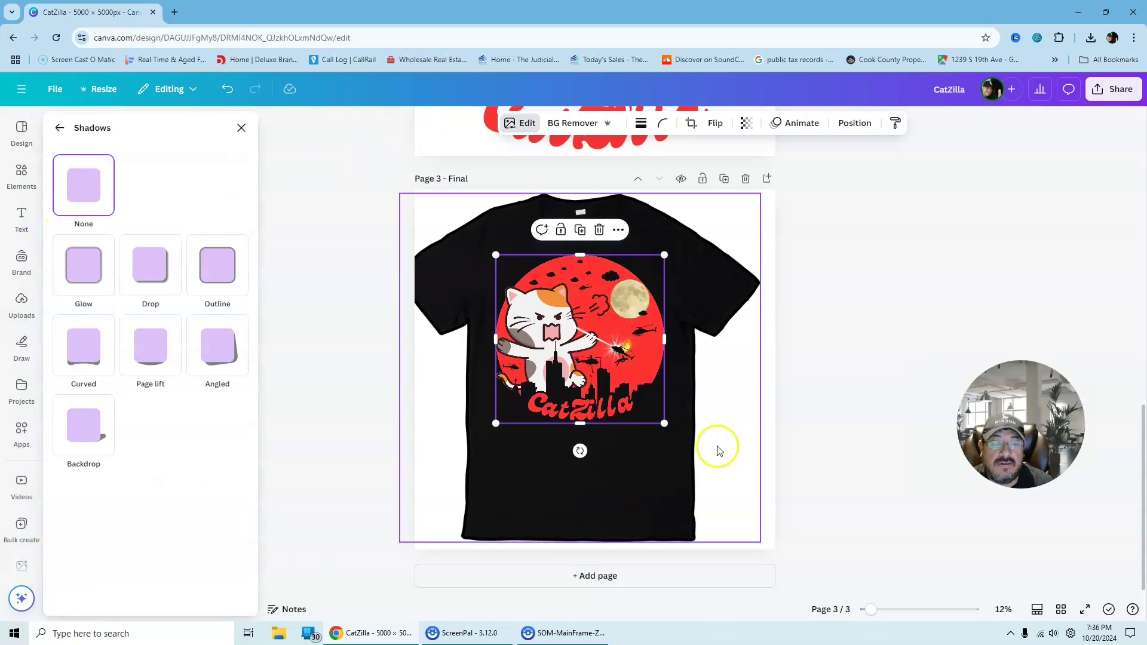
{"action": "left_click", "coordinate": [806, 397]}
{"action": "left_click", "coordinate": [757, 358]}
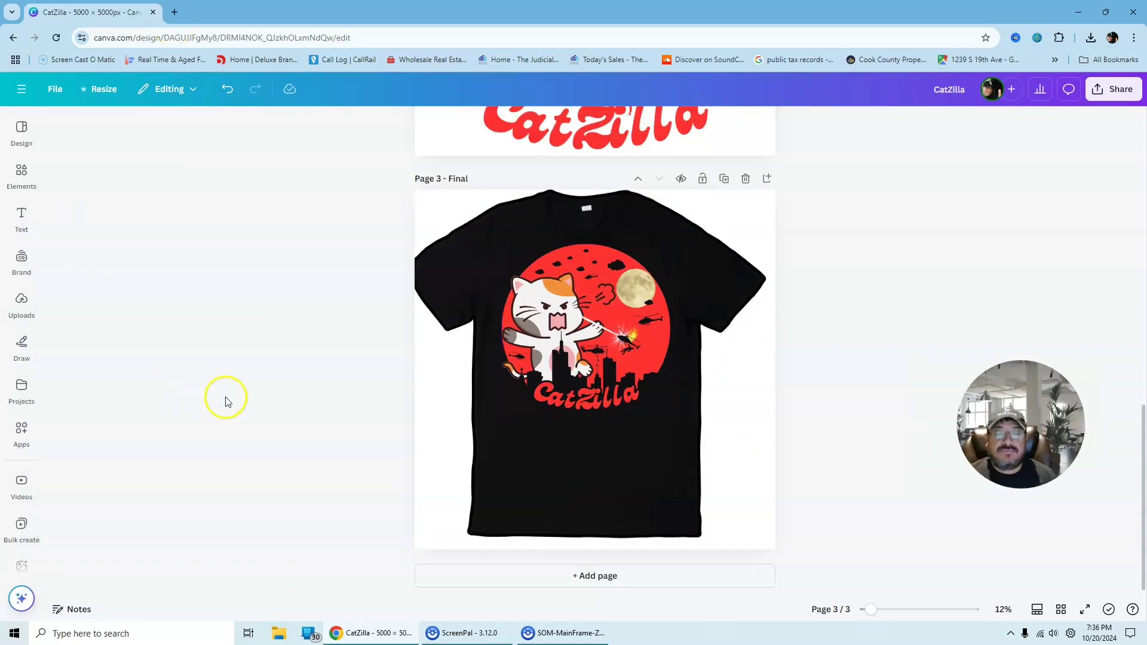
Step: Scale the CatZilla design down slightly and centre it on the upper chest of the black T-shirt
{"action": "left_click", "coordinate": [570, 353]}
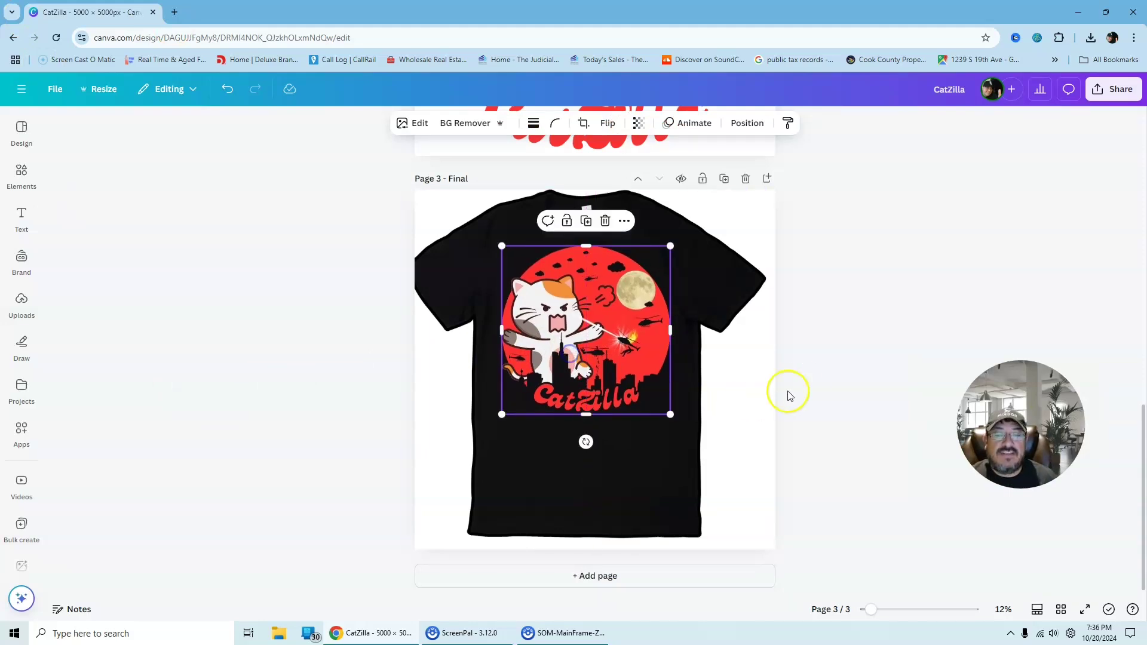
{"action": "left_click", "coordinate": [803, 355]}
{"action": "left_click", "coordinate": [615, 318]}
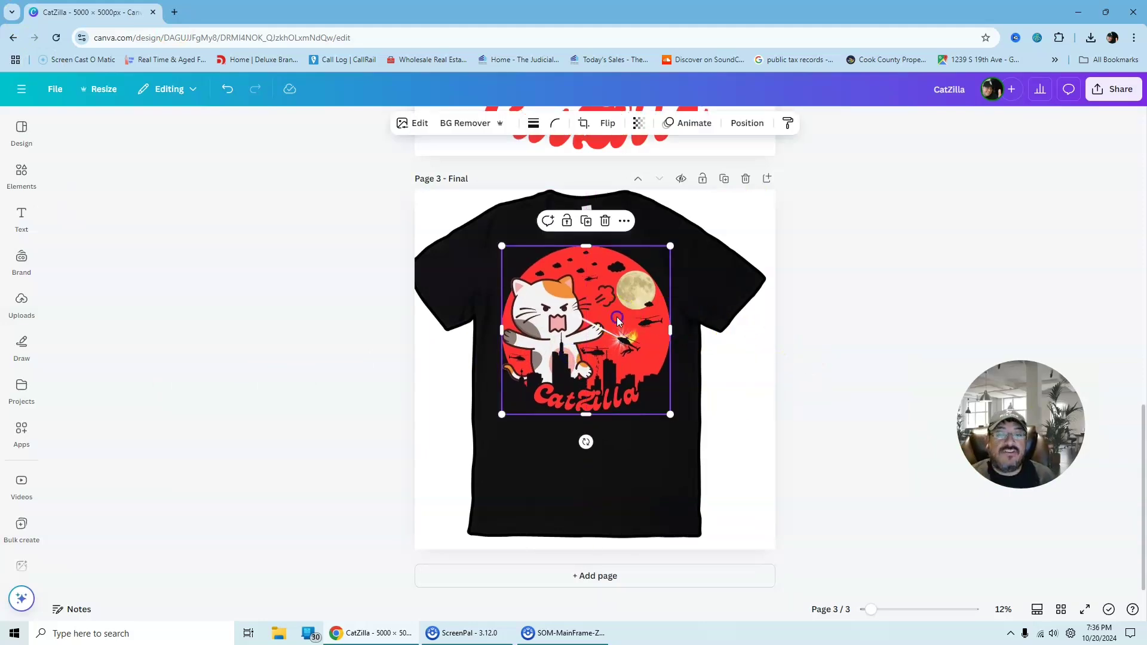
{"action": "left_click_drag", "start_coordinate": [671, 248], "coordinate": [650, 281]}
{"action": "left_click_drag", "start_coordinate": [572, 344], "coordinate": [586, 319]}
{"action": "left_click", "coordinate": [880, 235]}
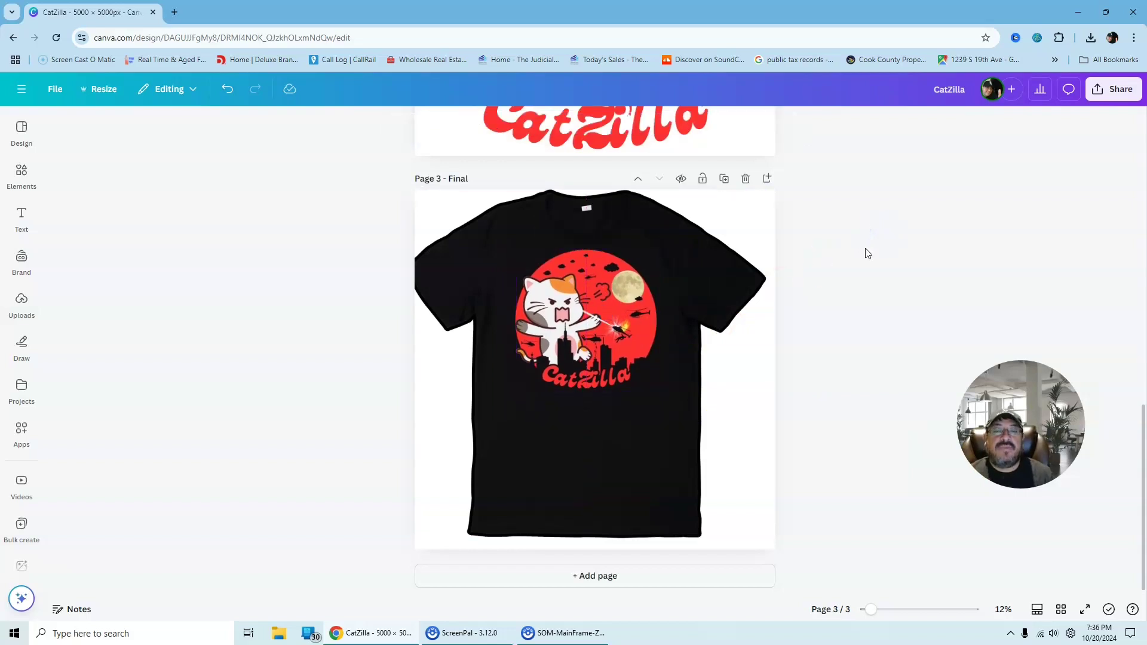